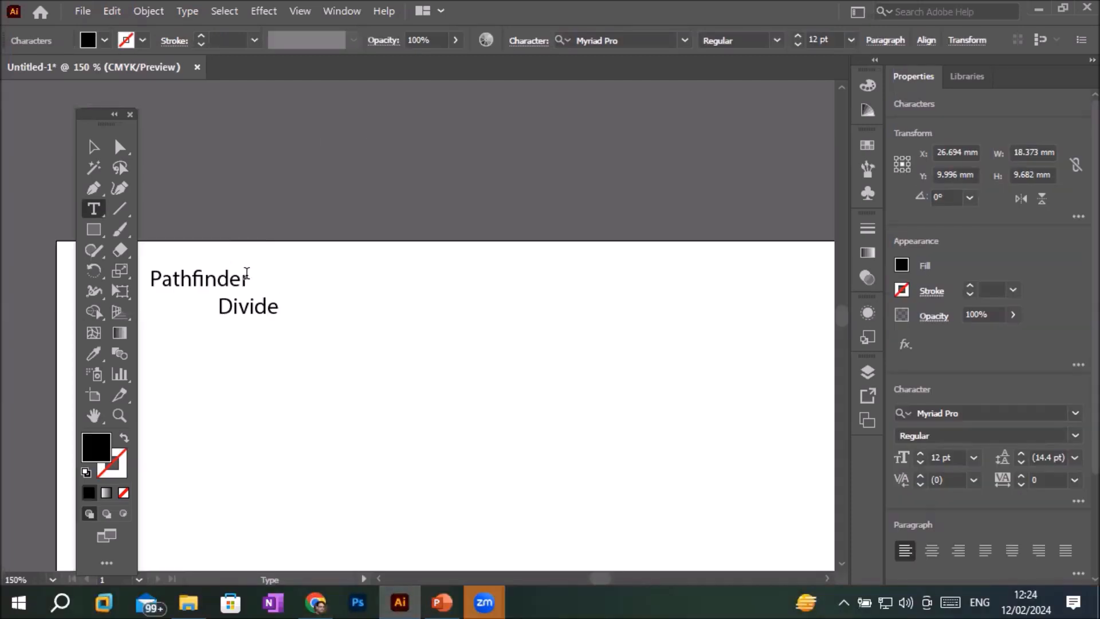
# Add a colon after the Pathfinder heading and number the Divide line below it as "1-".
pyautogui.write(':')
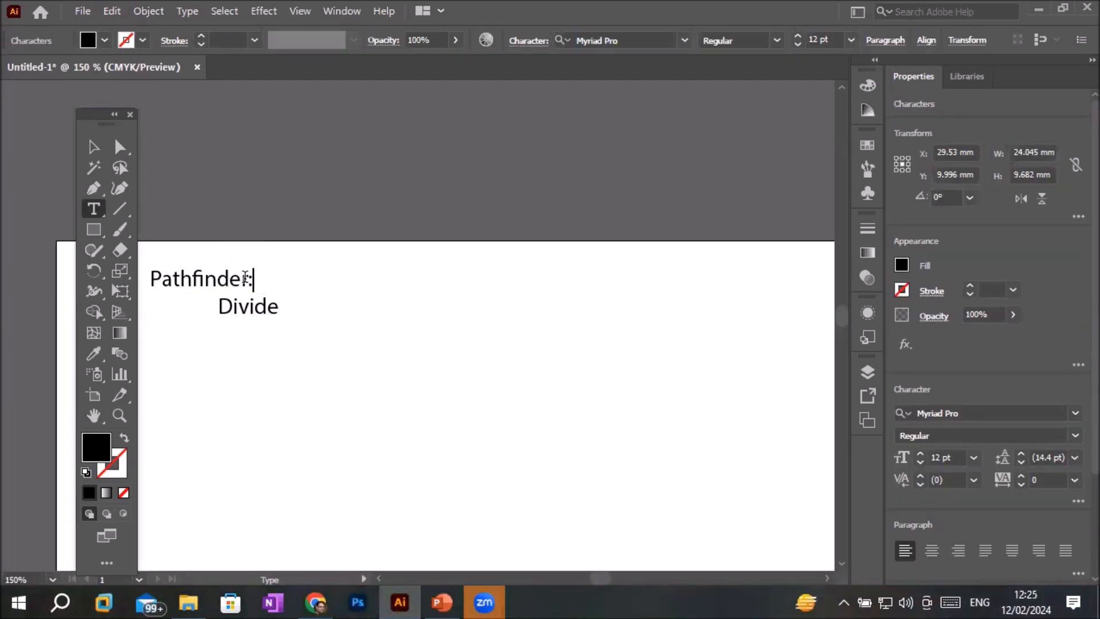
pyautogui.click(220, 307)
pyautogui.write('1-')
# Show the Pathfinder panel and extend the list with 2- Trim, 3- Merge, 4- Outline, 5- Crop and 6- Minus Back.
pyautogui.click(342, 11)
pyautogui.click(421, 462)
pyautogui.click(295, 305)
pyautogui.press('Return')
pyautogui.press('Tab')
pyautogui.write('2- Trim \t3- Merge \t4- Outline \t5- Crop \t6- Minus Back')
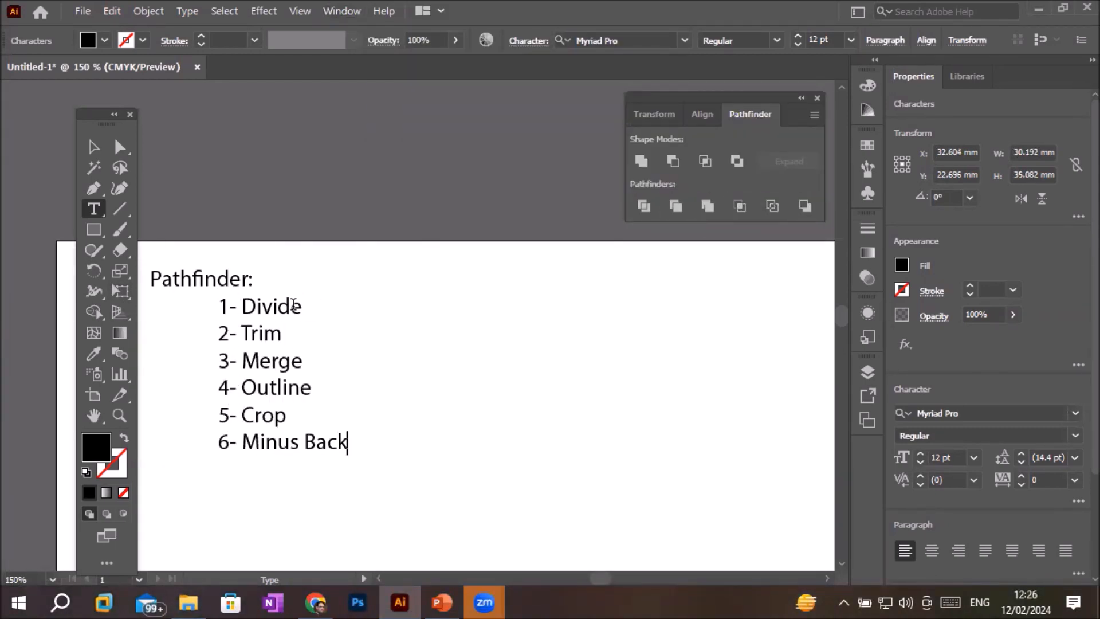
pyautogui.scroll(-3, 293, 304)
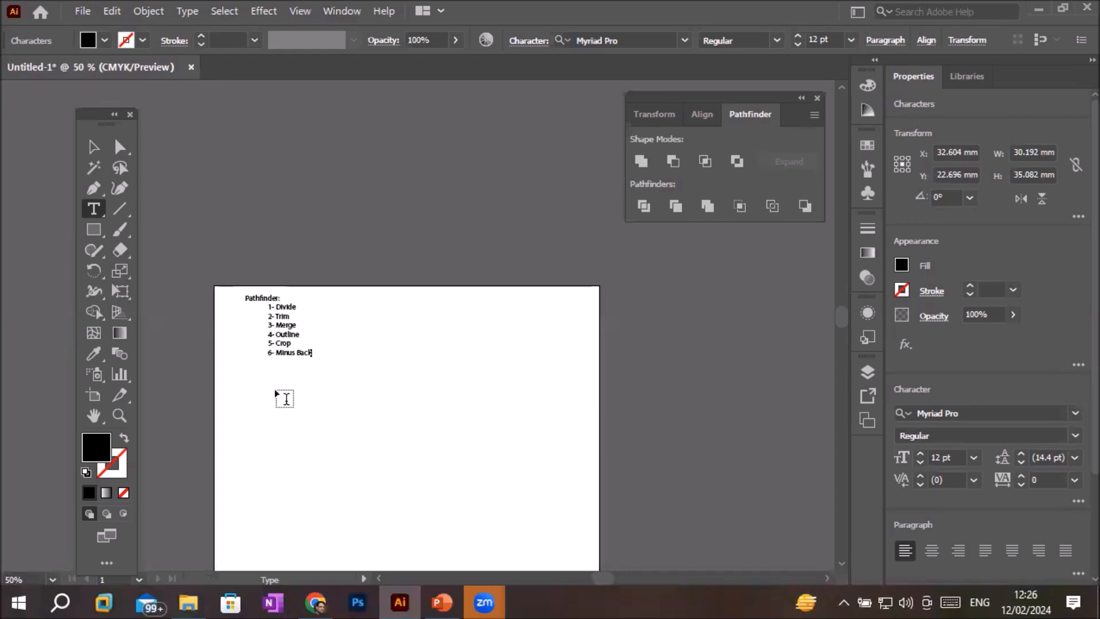
pyautogui.click(95, 148)
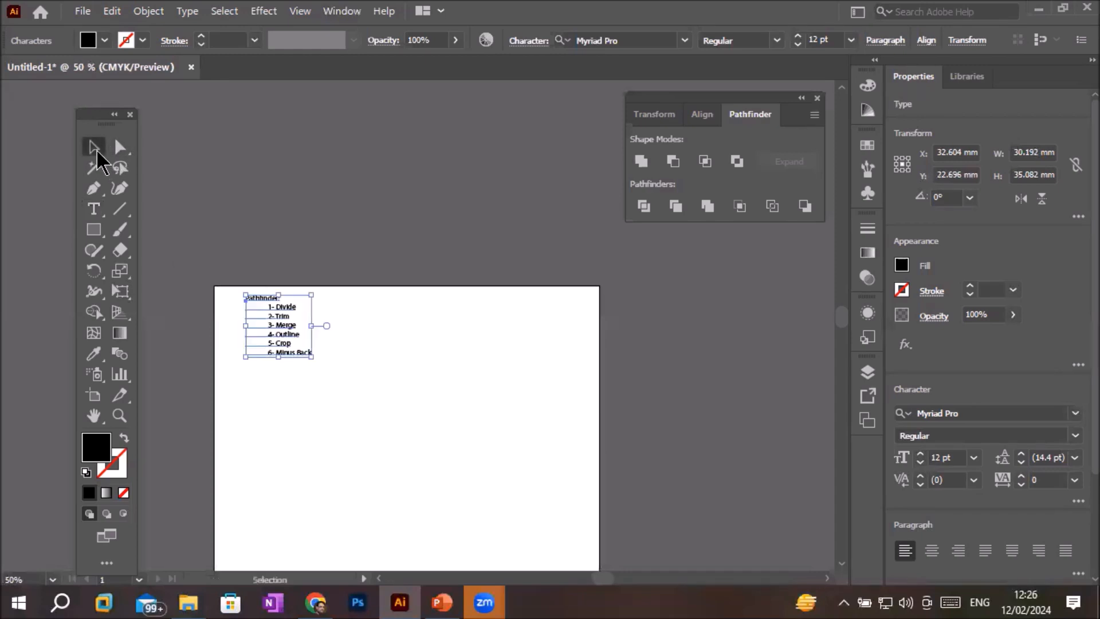
pyautogui.click(384, 393)
# Draw a circle about 75.5 mm in diameter with the Ellipse tool below the text list.
pyautogui.press('space')
pyautogui.moveTo(384, 406); pyautogui.dragTo(398, 226)
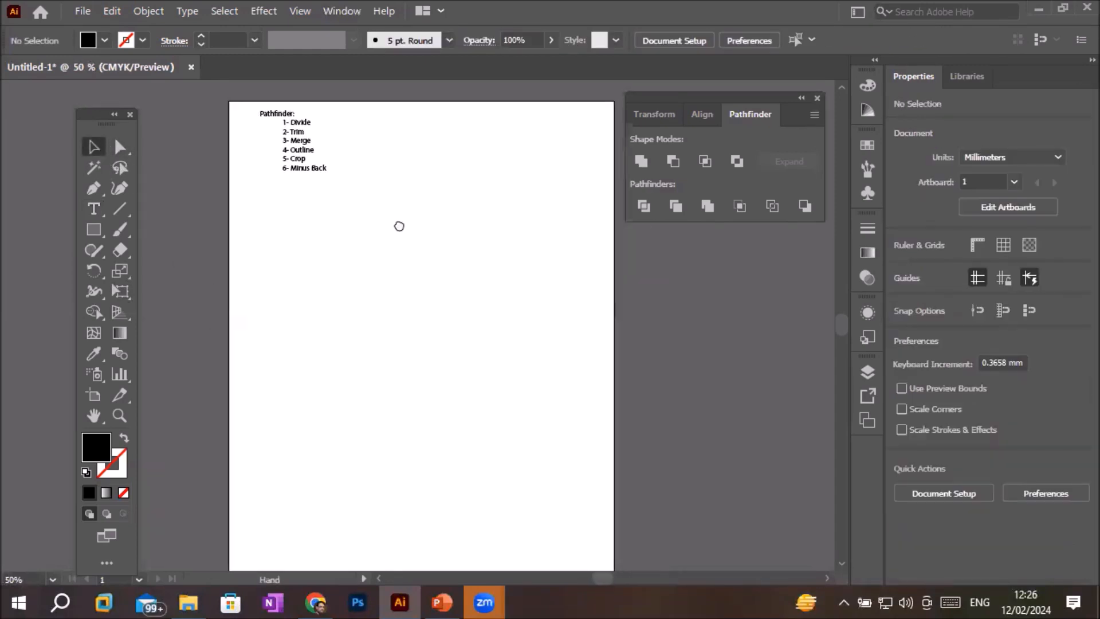
pyautogui.click(91, 230)
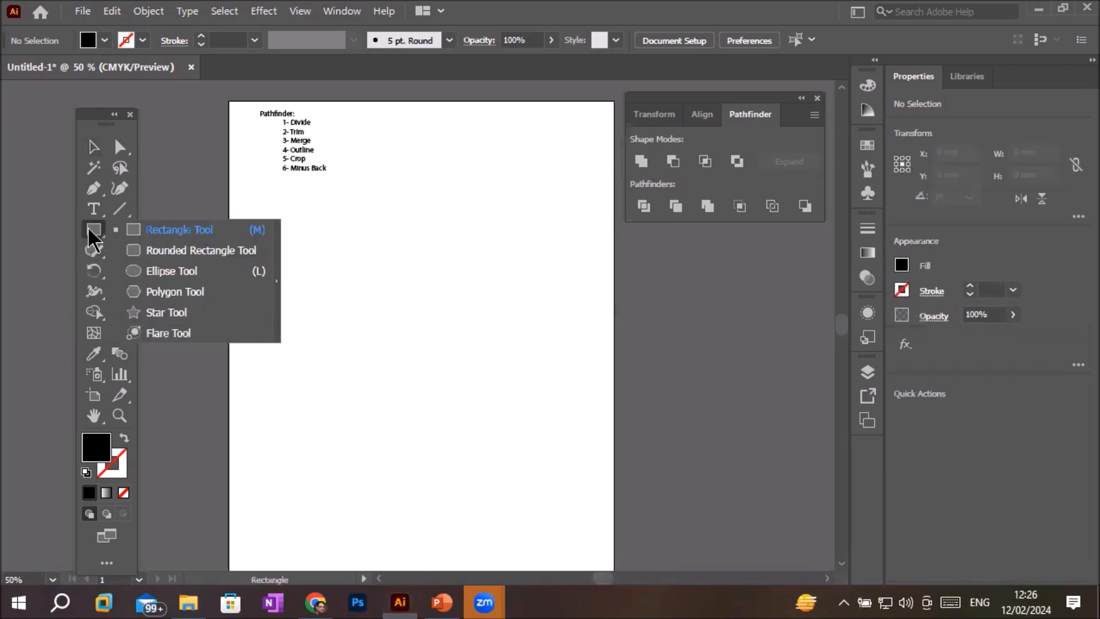
pyautogui.click(136, 269)
pyautogui.moveTo(274, 278); pyautogui.dragTo(410, 412)
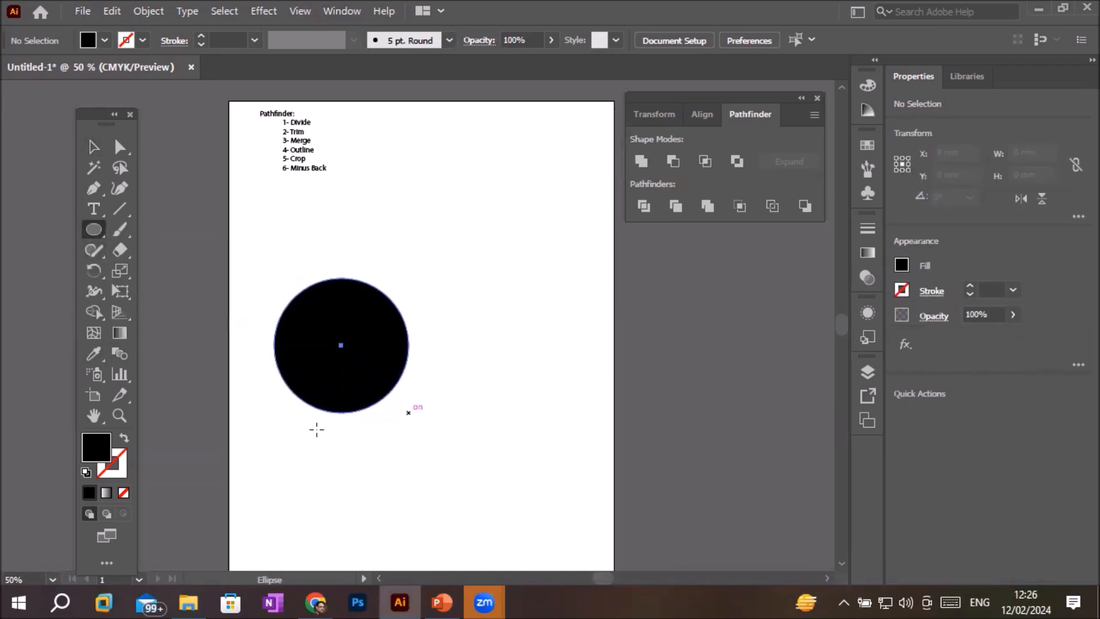
# Give the circle the default white fill and black stroke, and set its stroke weight to 6 pt.
pyautogui.click(85, 473)
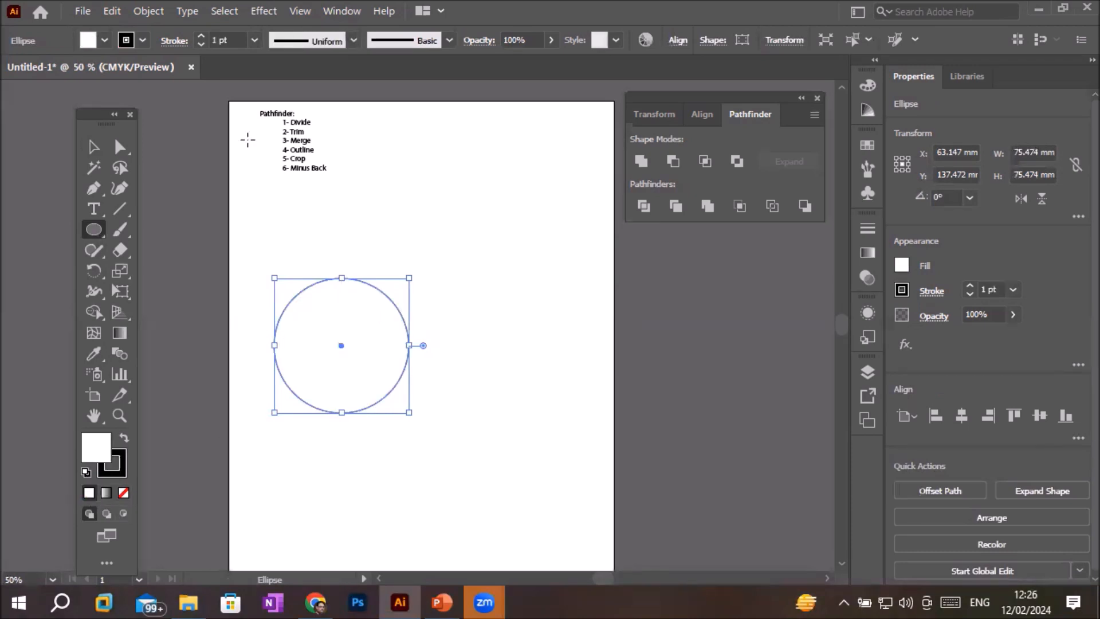
pyautogui.click(202, 36)
pyautogui.click(202, 36)
pyautogui.click(201, 37)
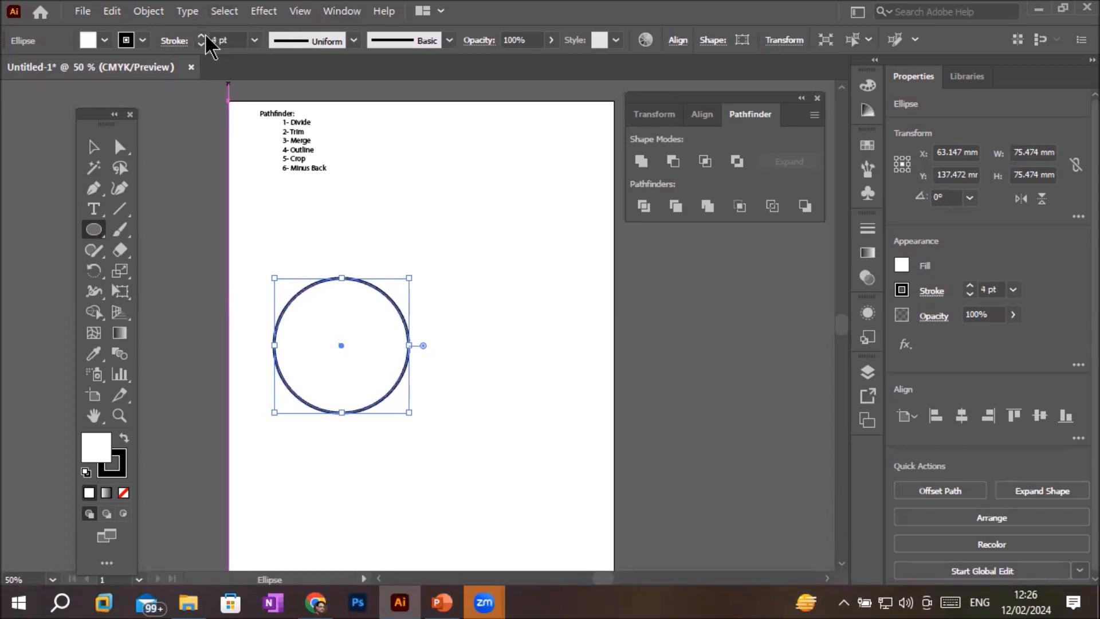
pyautogui.click(201, 36)
pyautogui.click(202, 37)
# Draw two tall ellipses overlapping the circle, about 44.5 x 96 mm over its right side and 45.6 x 99.7 mm over its left.
pyautogui.click(103, 233)
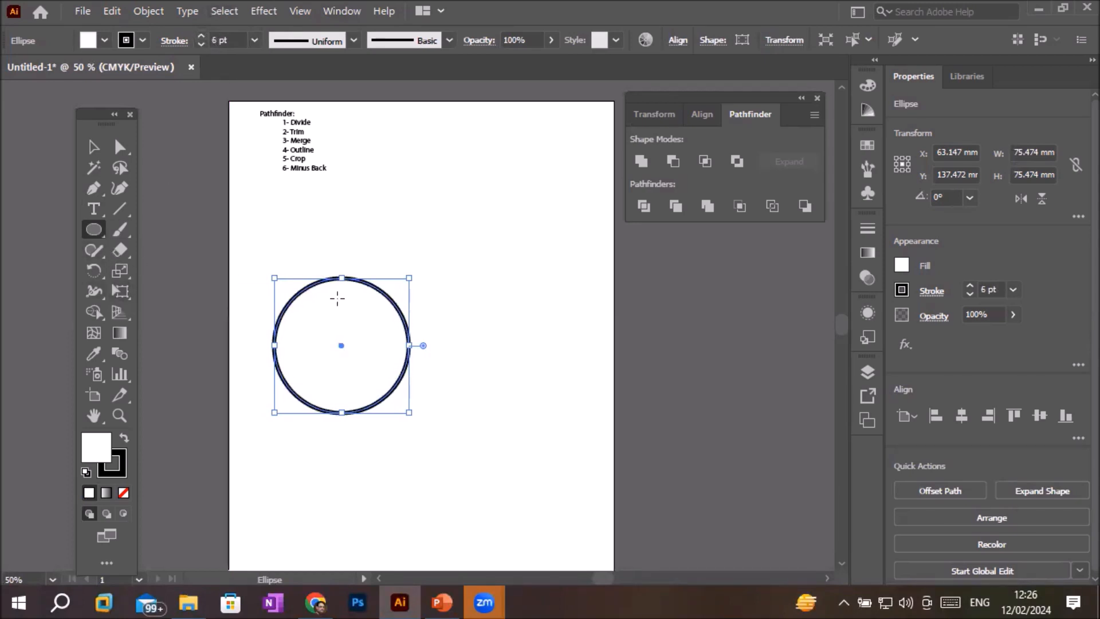
pyautogui.moveTo(380, 262); pyautogui.dragTo(463, 431)
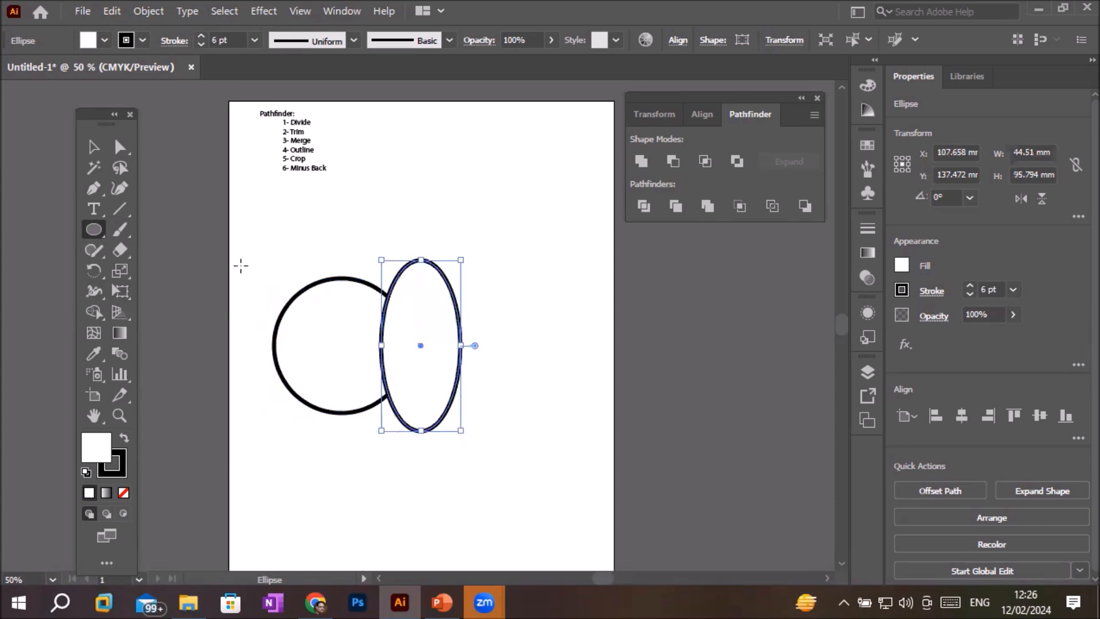
pyautogui.moveTo(260, 256); pyautogui.dragTo(342, 436)
# Shift both tall ellipses slightly left and up so they still overlap the circle's sides, and deselect them.
pyautogui.click(93, 147)
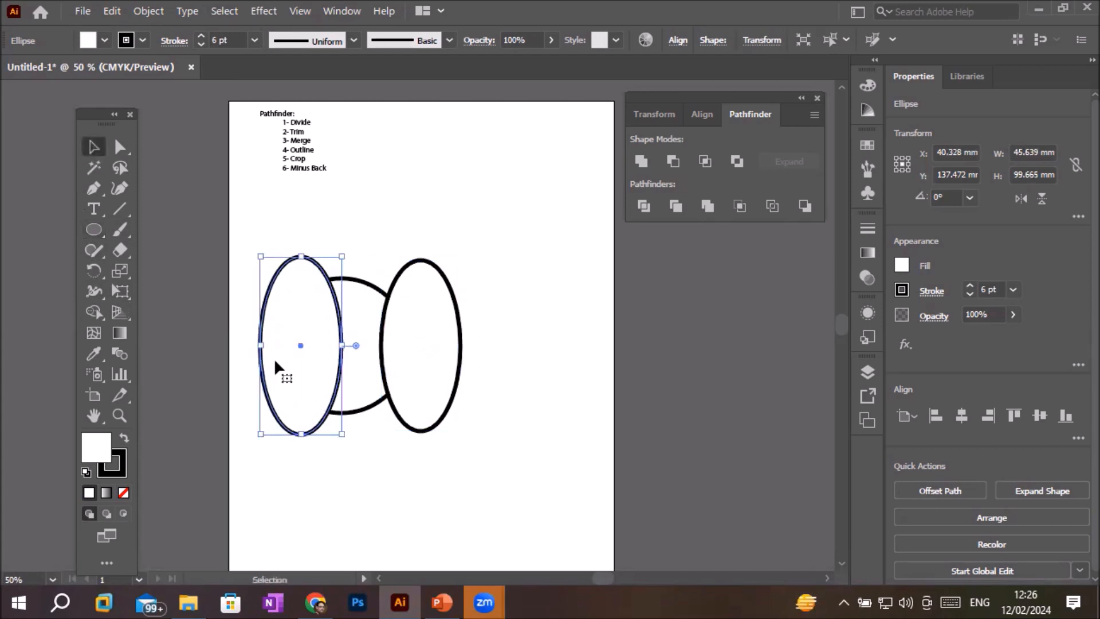
pyautogui.moveTo(274, 364); pyautogui.dragTo(253, 356)
pyautogui.moveTo(432, 353); pyautogui.dragTo(420, 341)
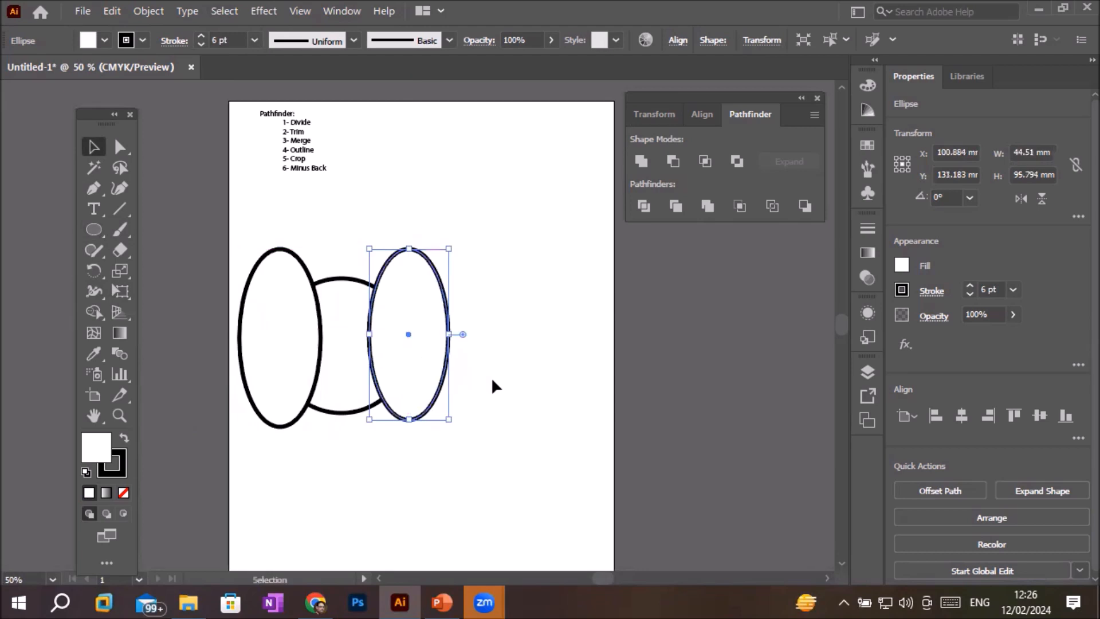
pyautogui.click(516, 385)
# Split the circle and both ellipses along their overlaps with the Pathfinder Divide operation.
pyautogui.moveTo(234, 206); pyautogui.dragTo(491, 455)
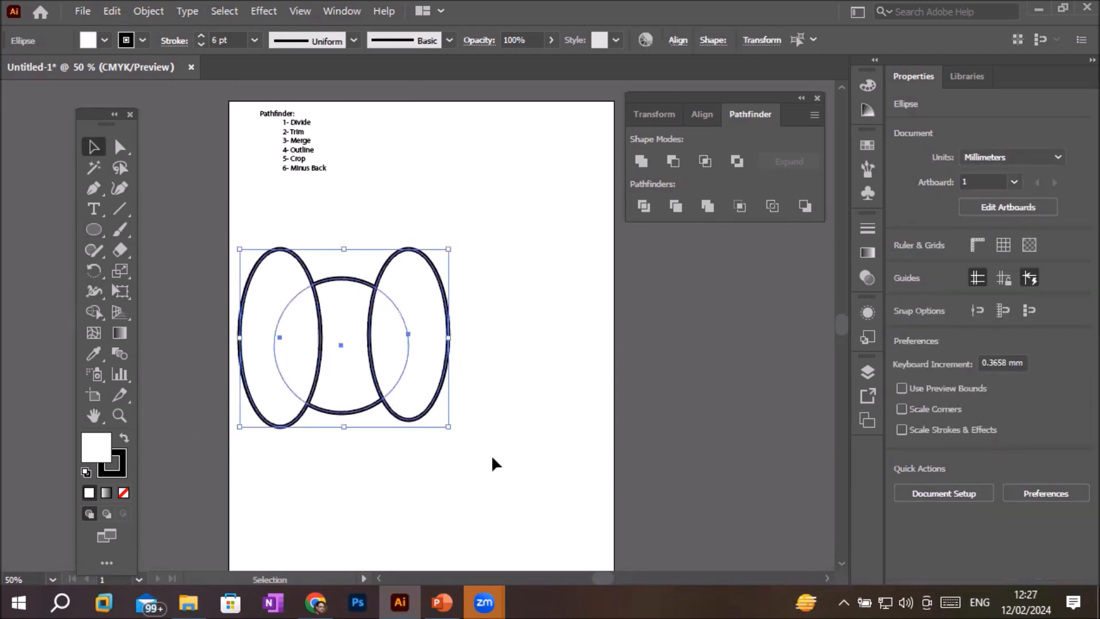
pyautogui.click(645, 206)
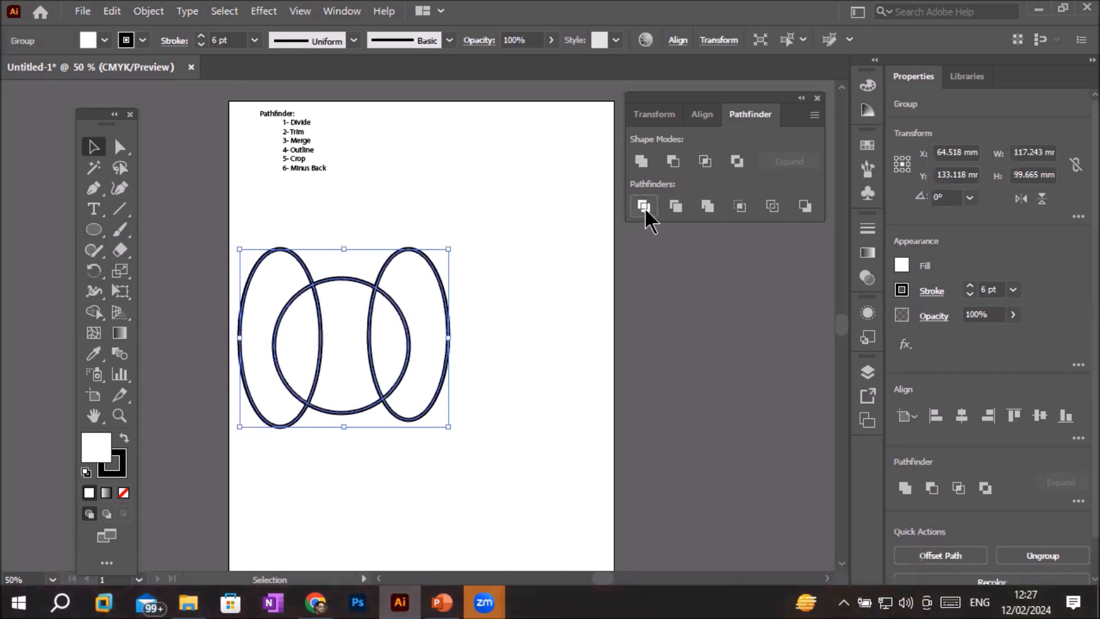
pyautogui.click(515, 299)
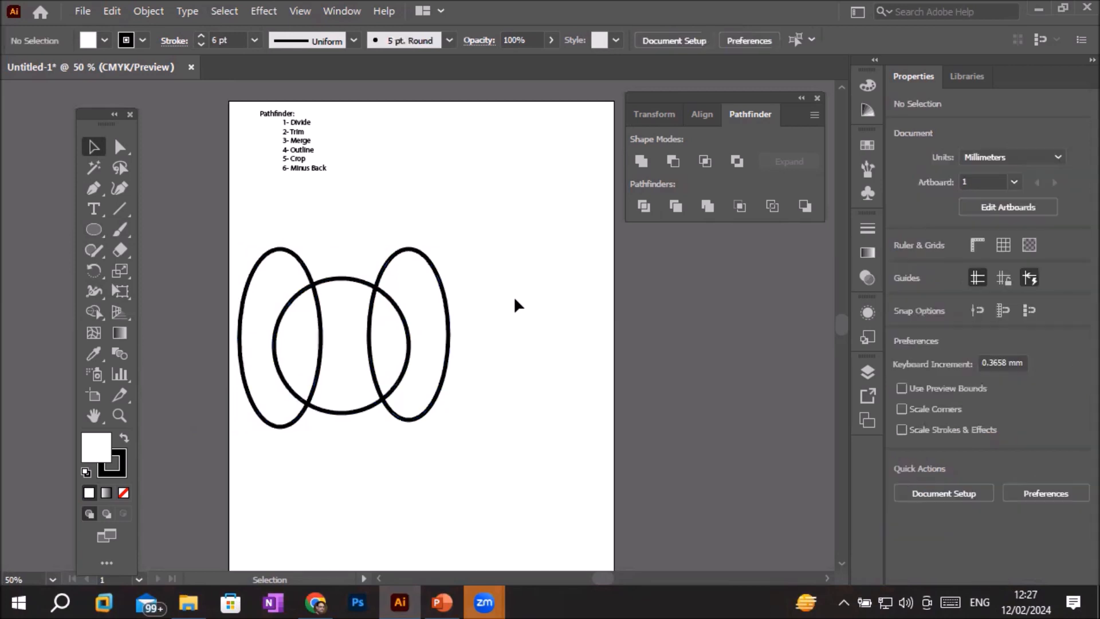
# Ungroup the divided artwork so that each piece can be handled separately.
pyautogui.click(438, 286)
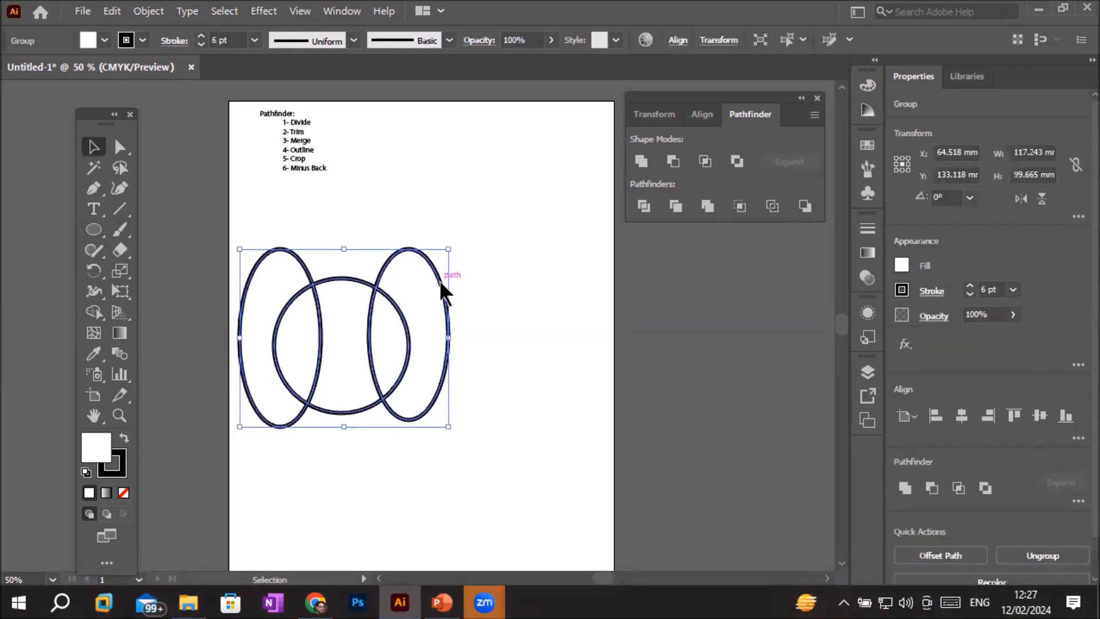
pyautogui.rightClick(440, 282)
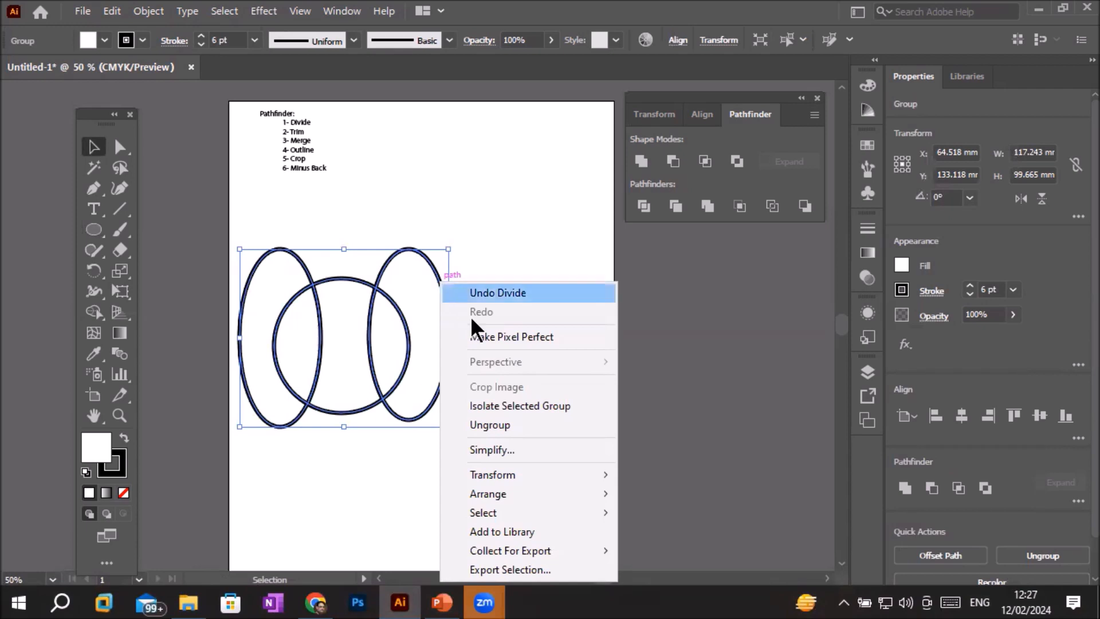
pyautogui.click(508, 425)
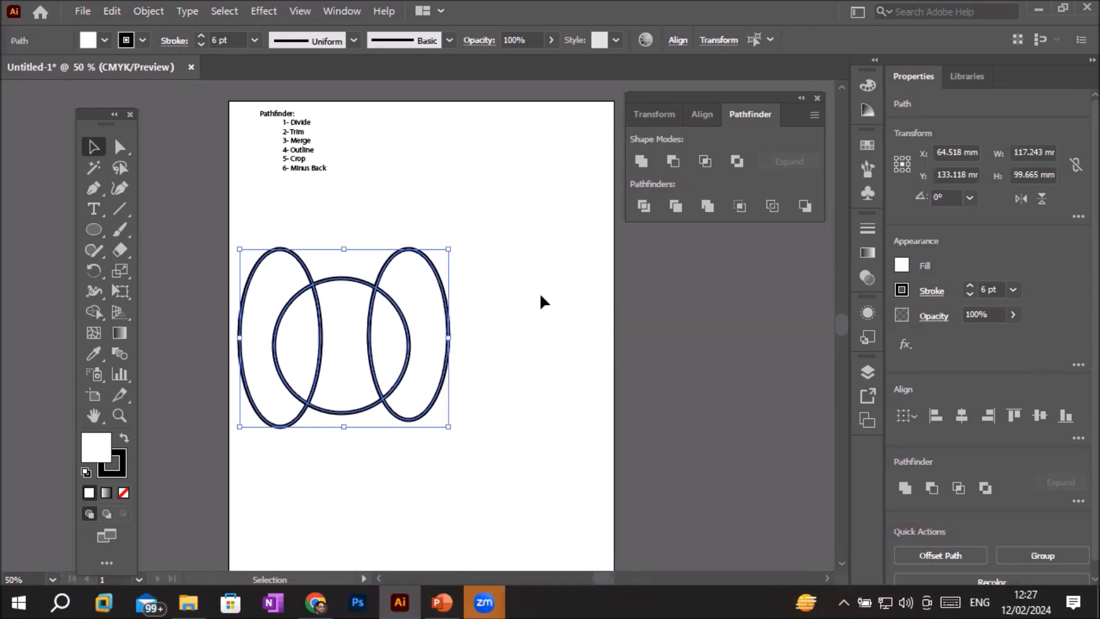
pyautogui.click(548, 259)
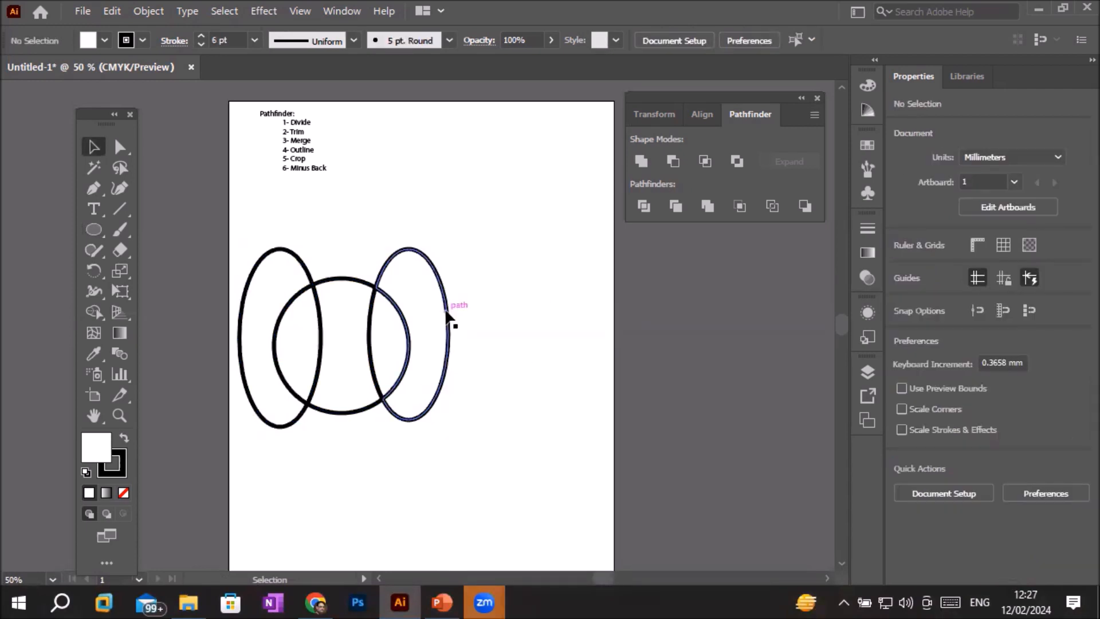
# Spread the divided pieces apart horizontally, moving the right crescent, both lens-shaped pieces and the middle piece to the right.
pyautogui.click(448, 314)
pyautogui.moveTo(447, 315); pyautogui.dragTo(529, 314)
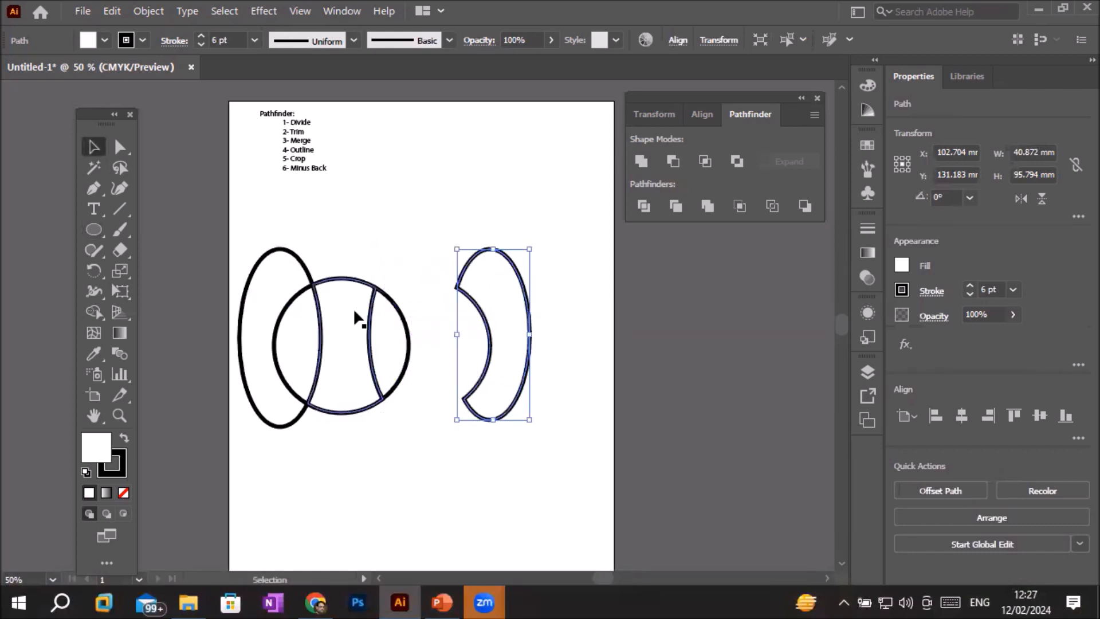
pyautogui.moveTo(404, 327); pyautogui.dragTo(445, 332)
pyautogui.moveTo(369, 334); pyautogui.dragTo(390, 334)
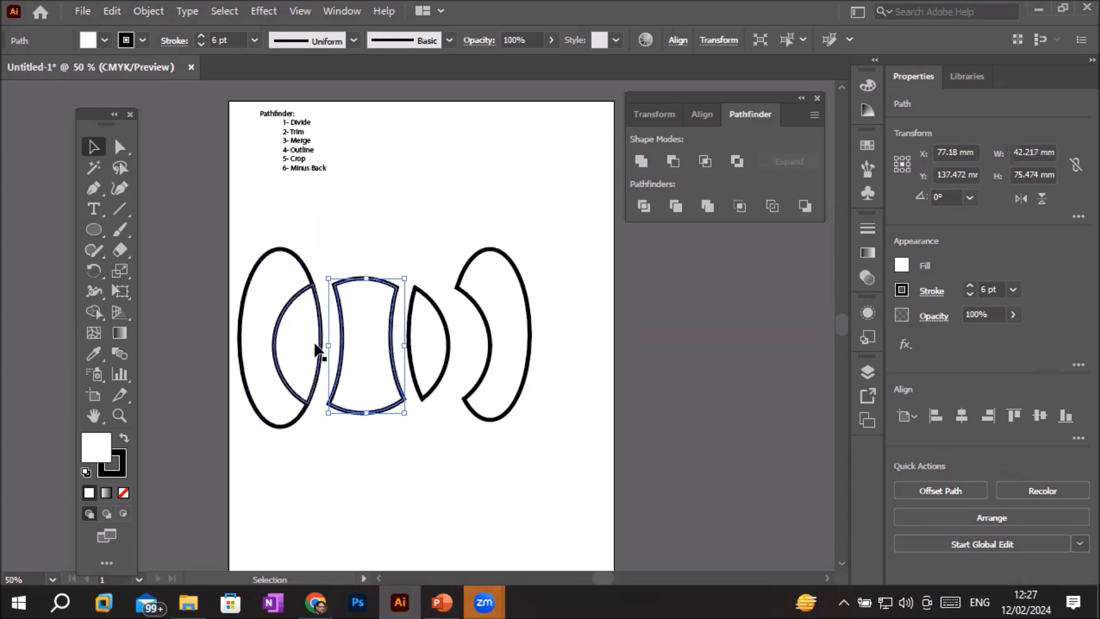
pyautogui.moveTo(329, 336)
pyautogui.mouseDown()
pyautogui.moveTo(313, 342)
pyautogui.moveTo(331, 337)
pyautogui.mouseUp()
pyautogui.moveTo(448, 342); pyautogui.dragTo(467, 343)
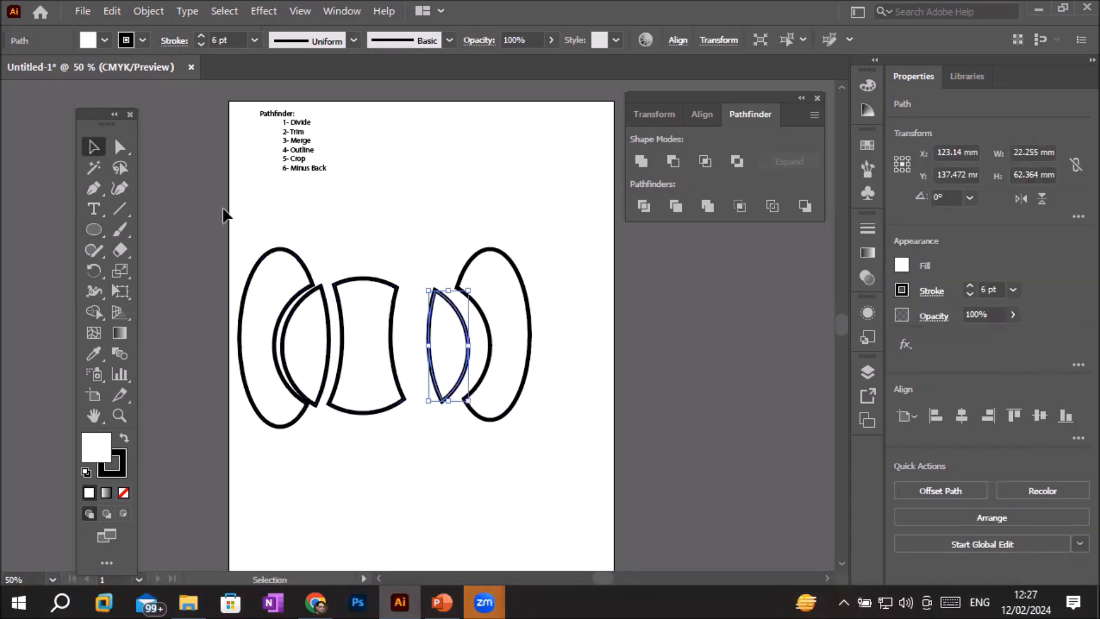
# Distribute all the divided pieces horizontally by their left edges.
pyautogui.moveTo(408, 406); pyautogui.dragTo(553, 446)
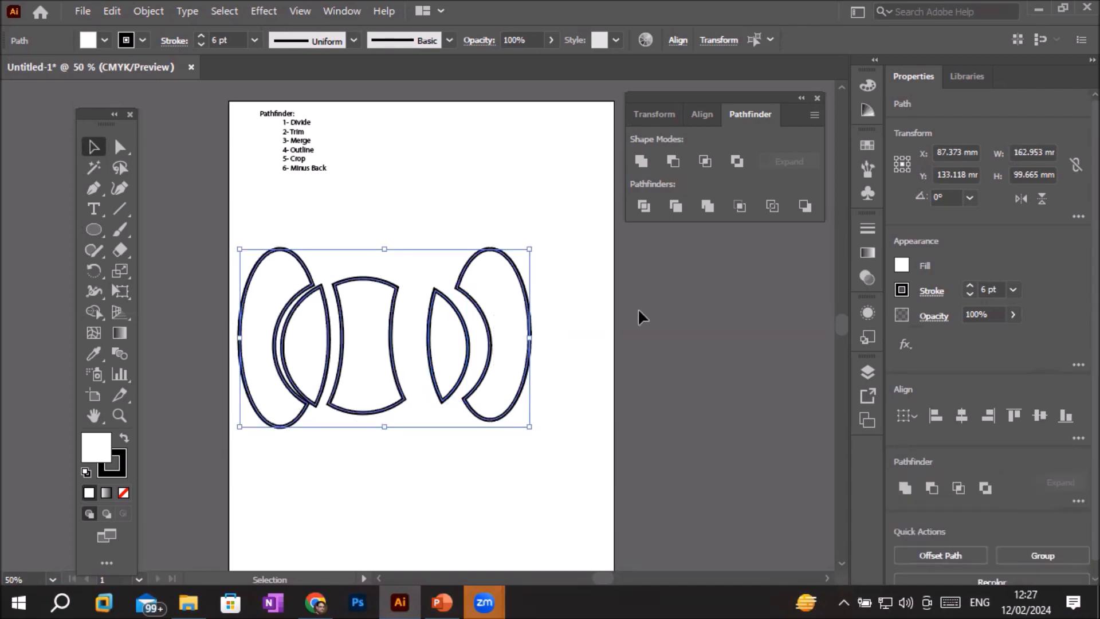
pyautogui.click(695, 115)
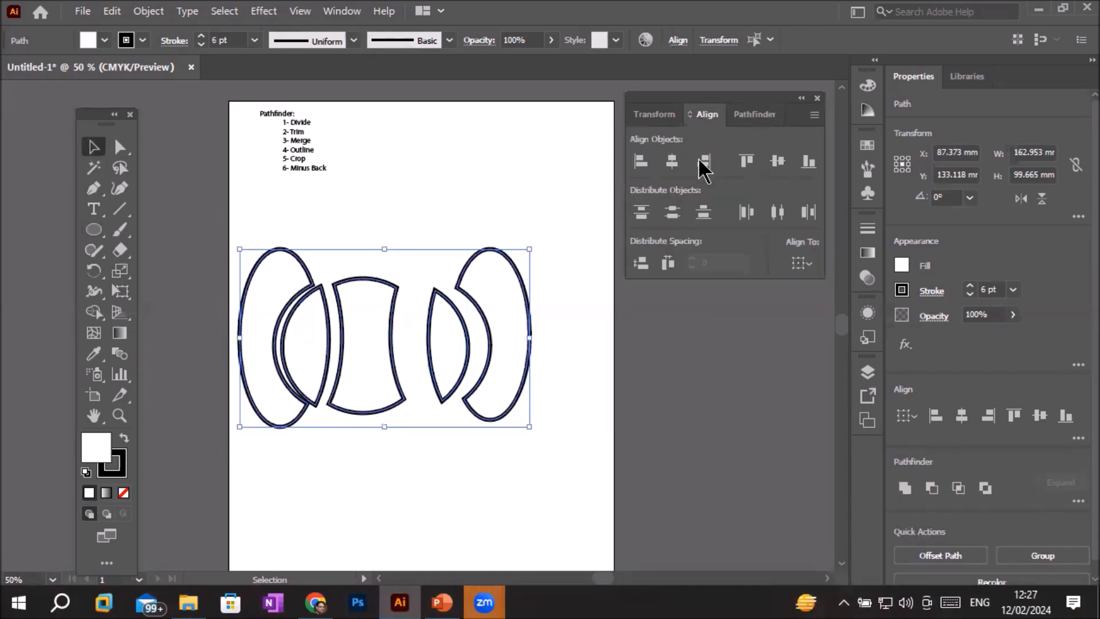
pyautogui.click(744, 211)
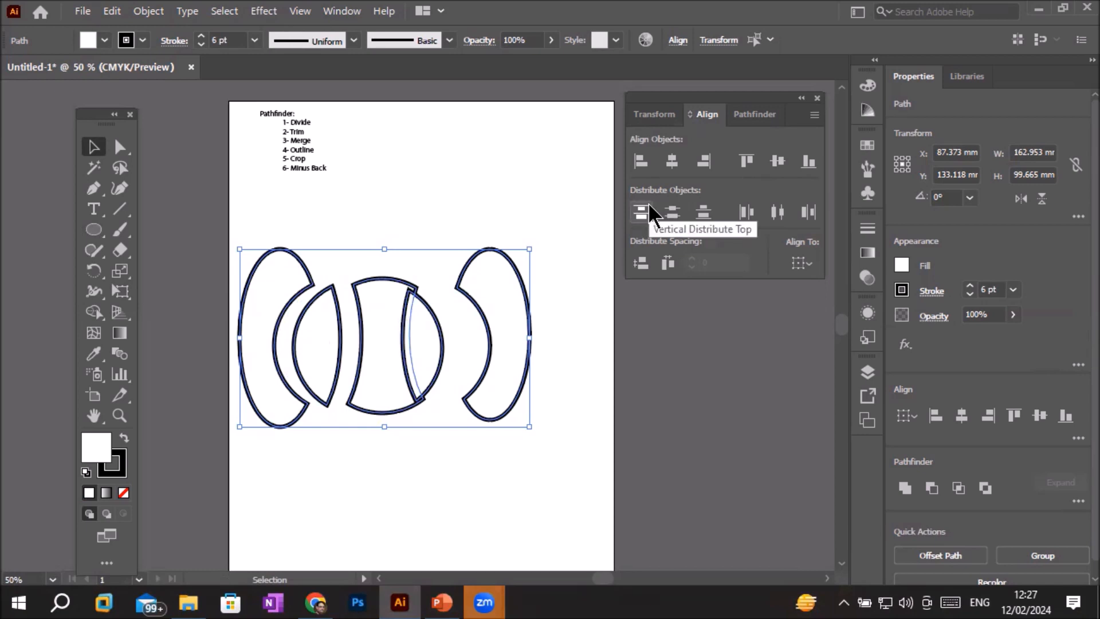
# Try distributing the pieces by their left edges with the left crescent as the key object, and undo it.
pyautogui.click(803, 263)
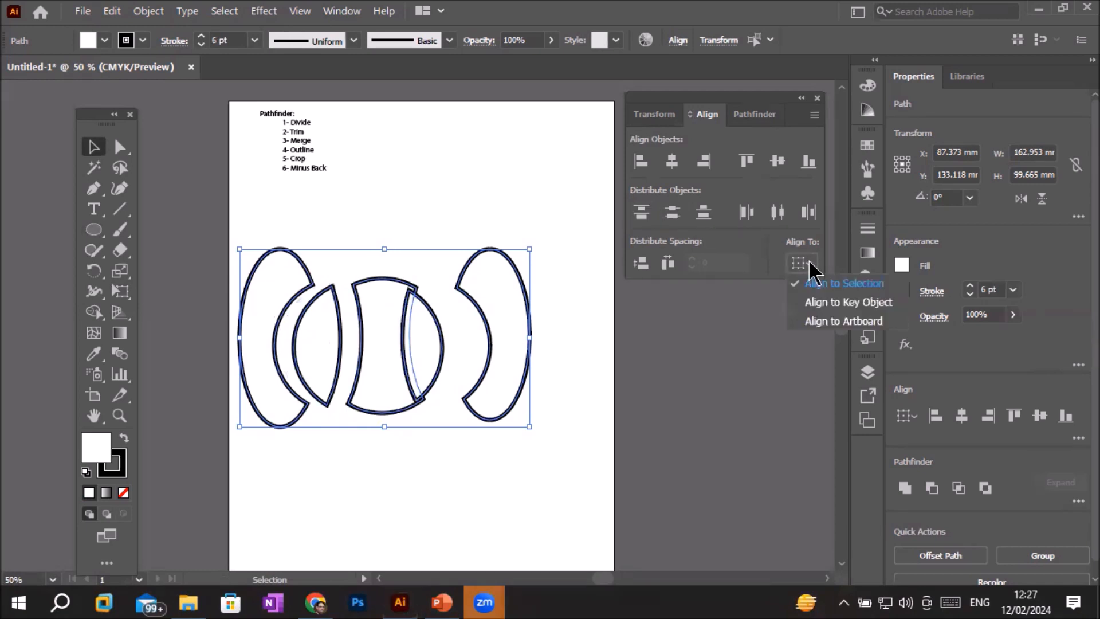
pyautogui.click(833, 303)
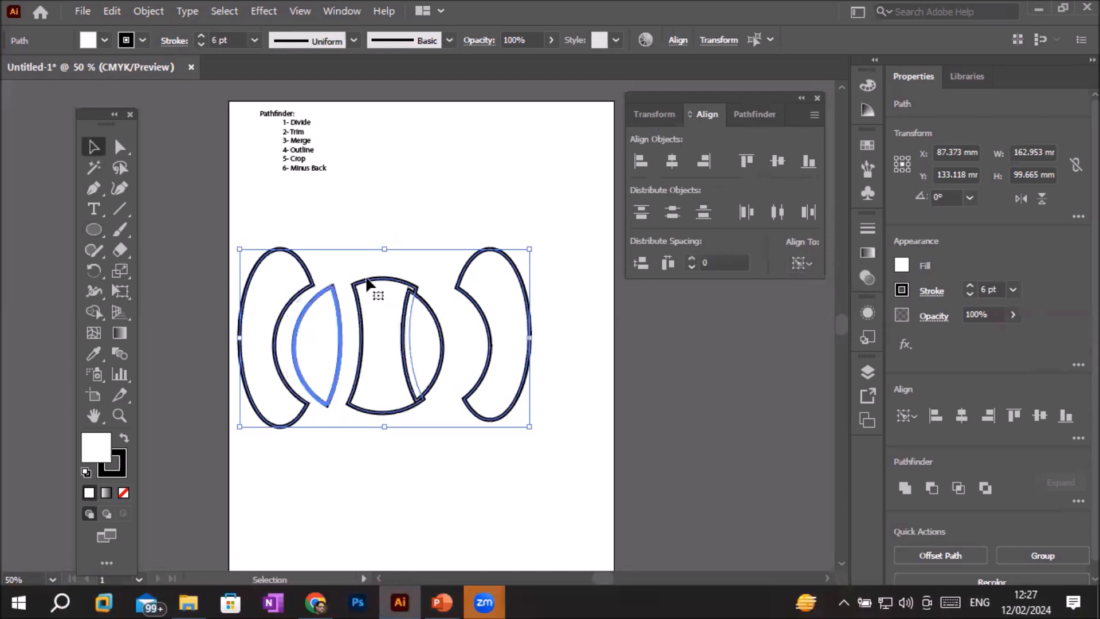
pyautogui.click(302, 269)
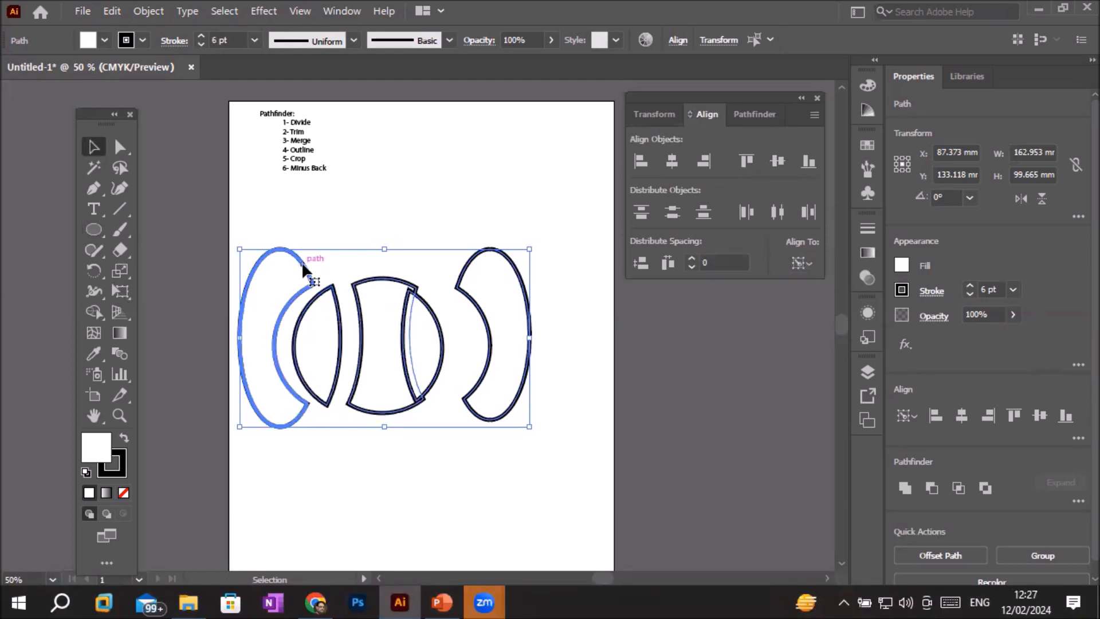
pyautogui.click(746, 212)
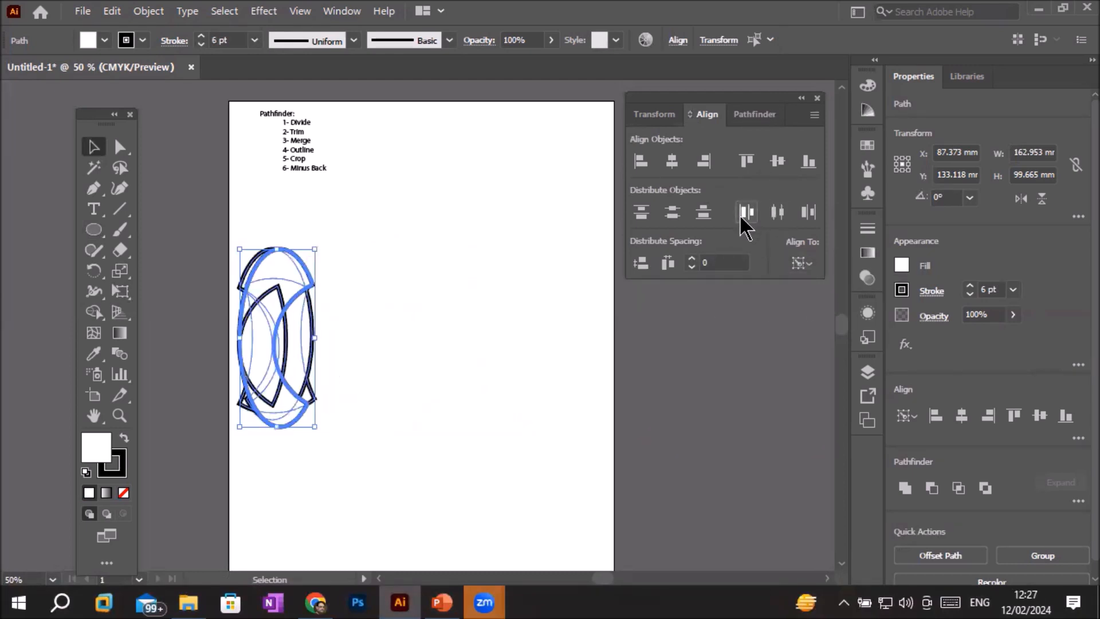
pyautogui.hotkey('ctrl', 'z')
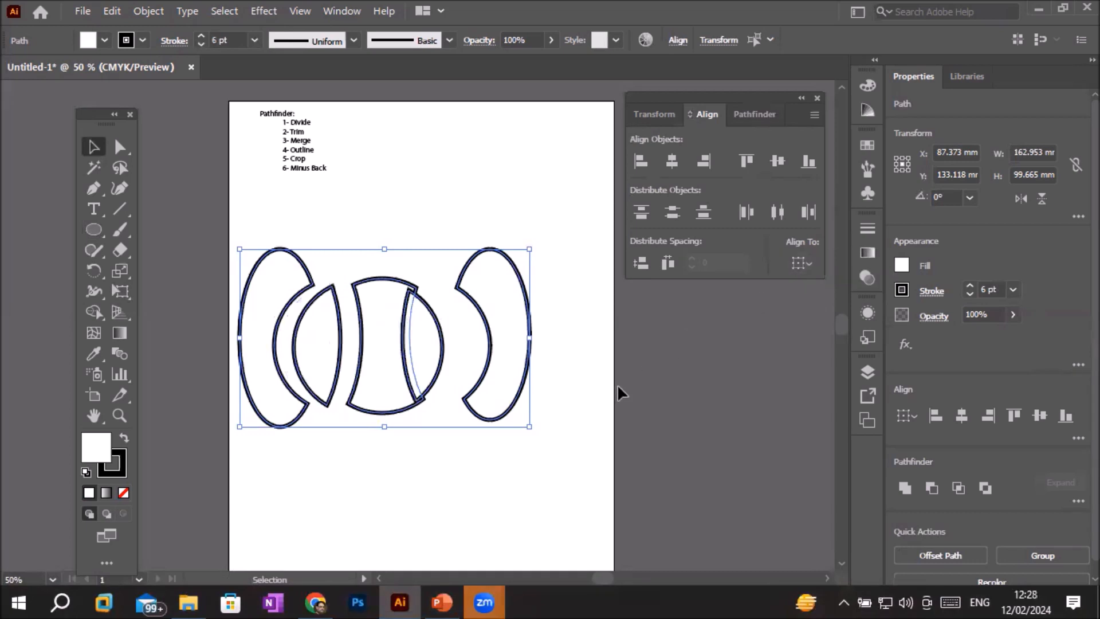
# Try distributing the pieces by their horizontal centres with the left crescent as the key object, and undo it.
pyautogui.click(812, 269)
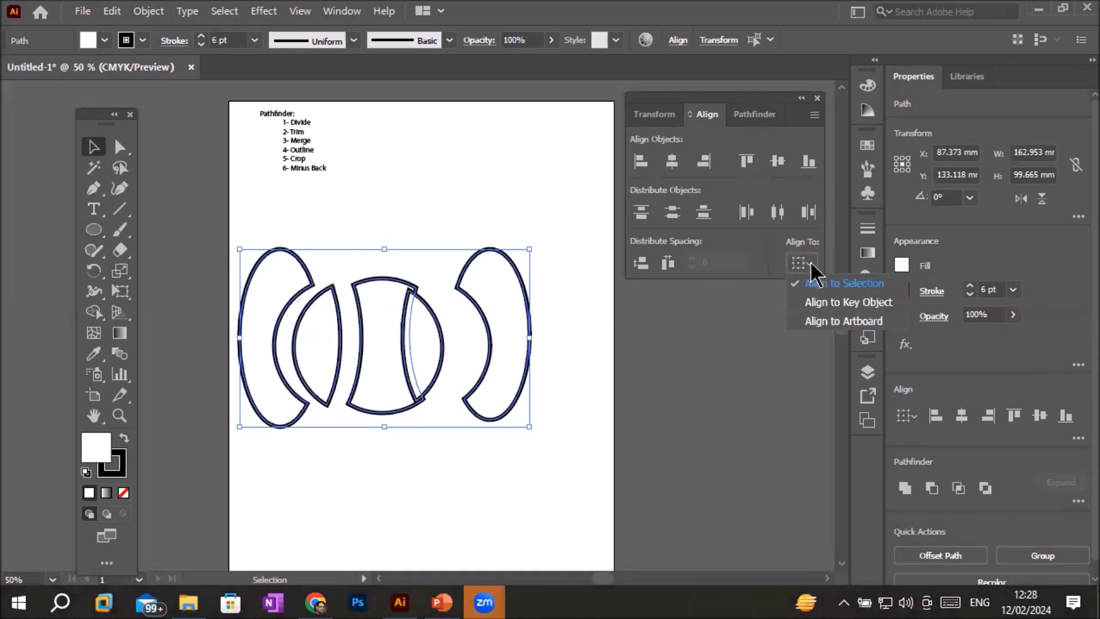
pyautogui.click(835, 299)
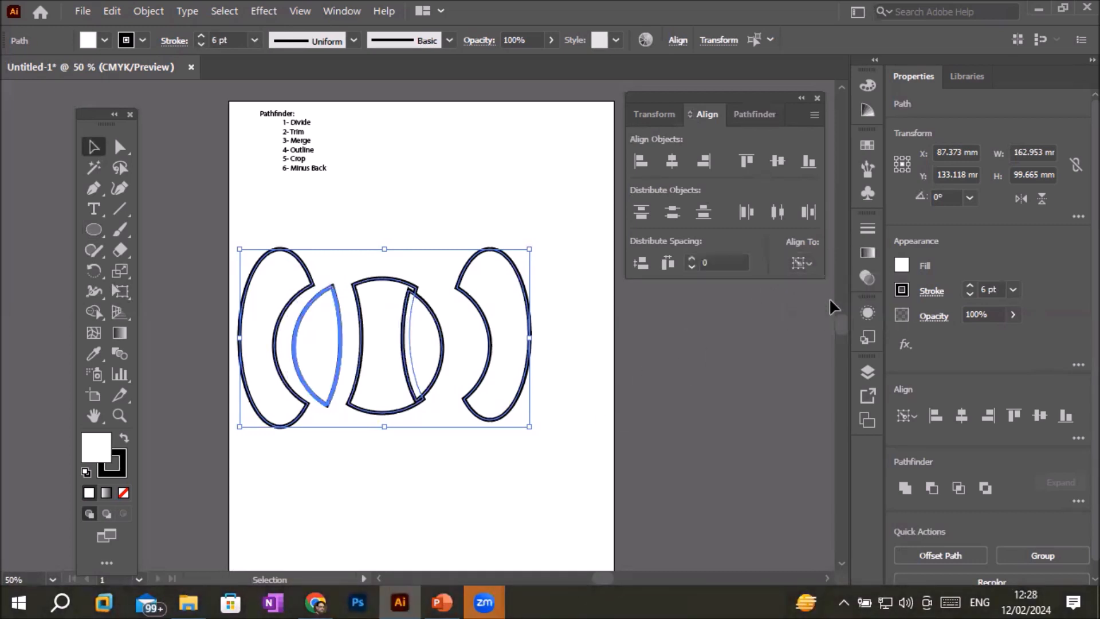
pyautogui.click(310, 281)
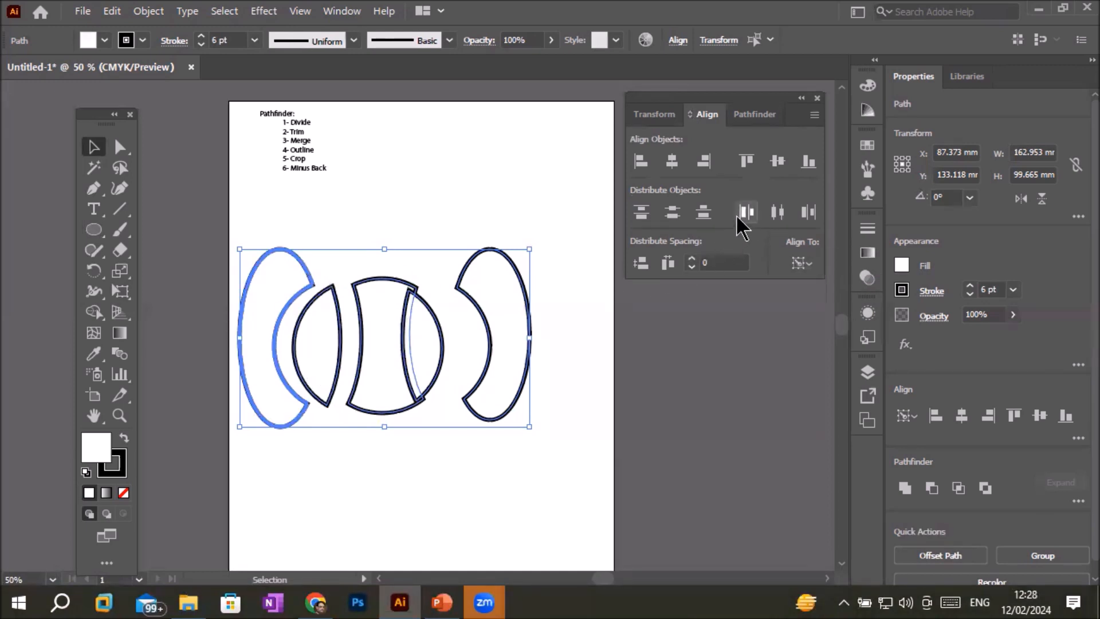
pyautogui.click(778, 213)
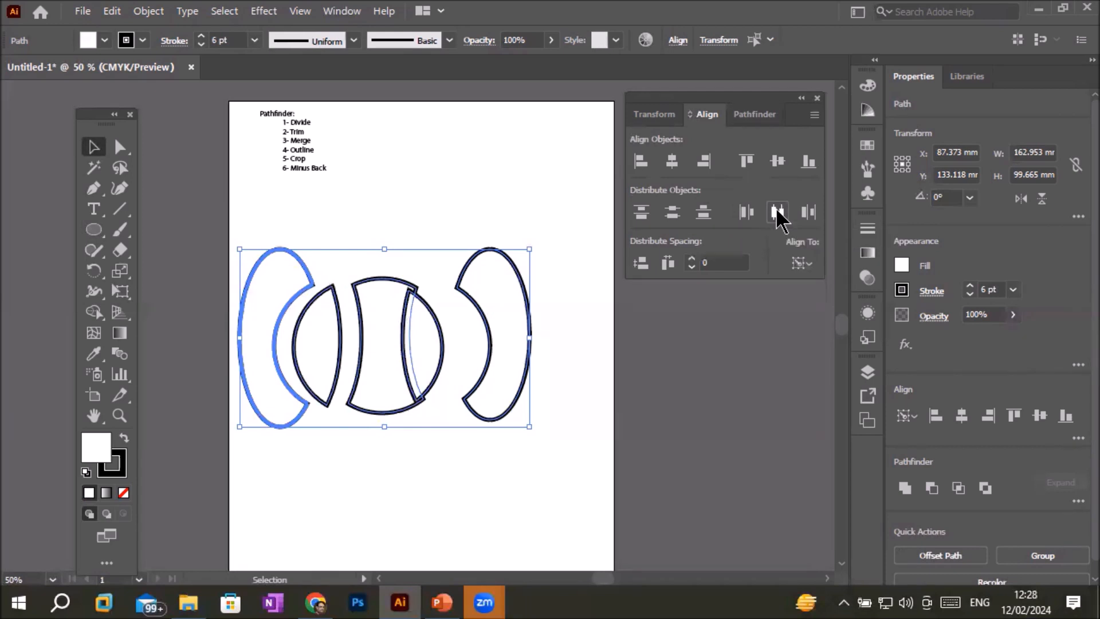
pyautogui.hotkey('ctrl', 'z')
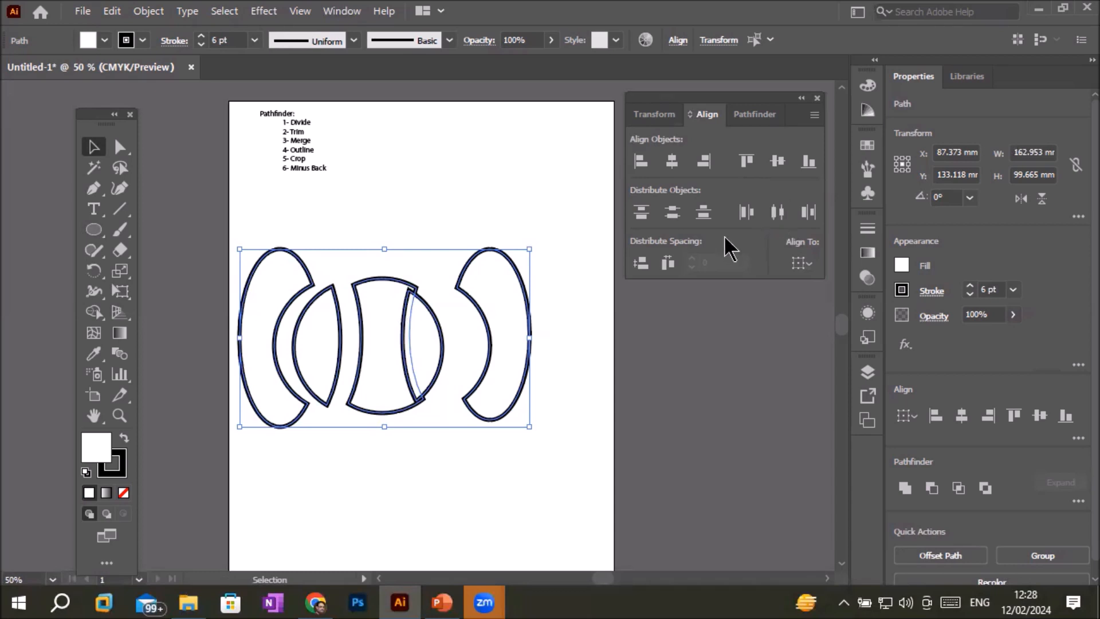
# Distribute the spacing between the pieces evenly in the horizontal direction, and move them all right and slightly up towards the artboard's centre.
pyautogui.click(668, 263)
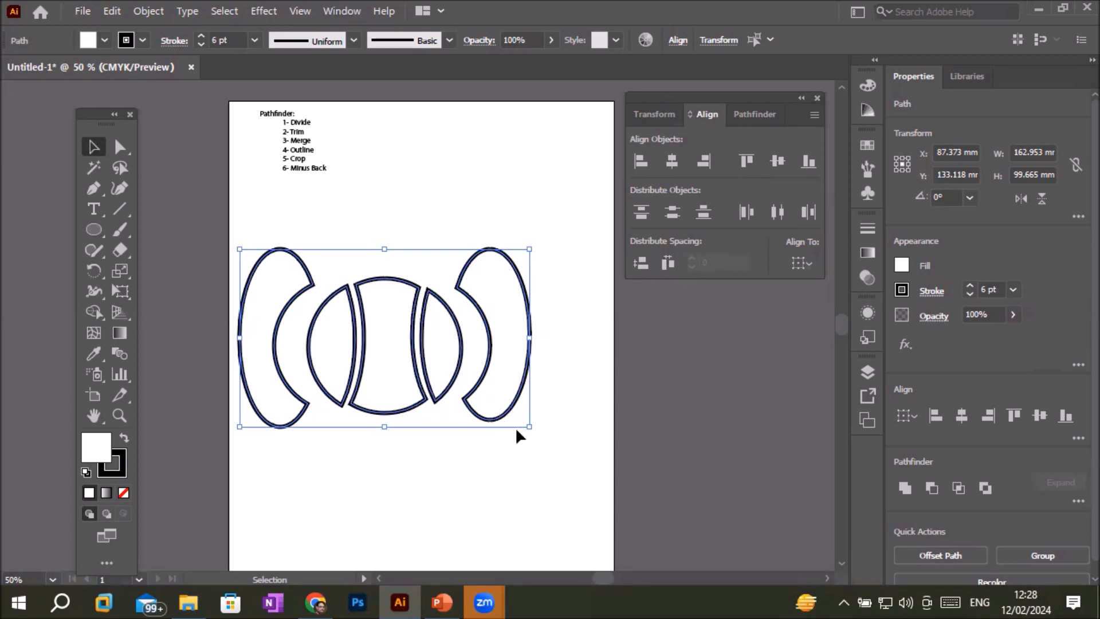
pyautogui.click(510, 465)
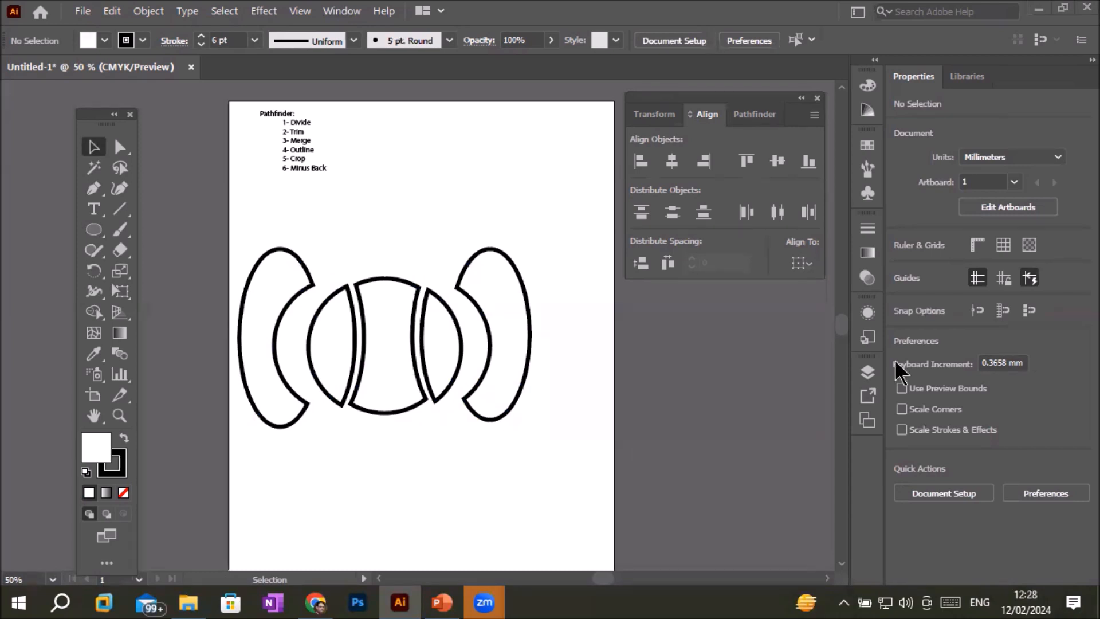
pyautogui.moveTo(229, 205); pyautogui.dragTo(564, 455)
pyautogui.moveTo(514, 409); pyautogui.dragTo(548, 401)
pyautogui.click(503, 455)
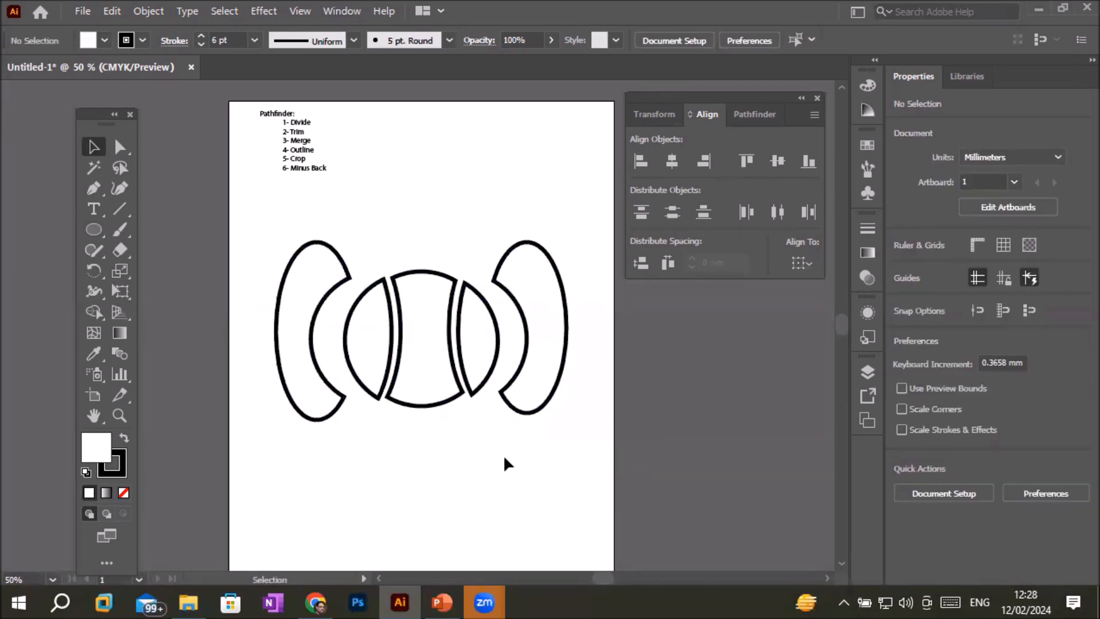
# Fill the left crescent with dark blue and copy its appearance to the right crescent with the Eyedropper.
pyautogui.click(328, 299)
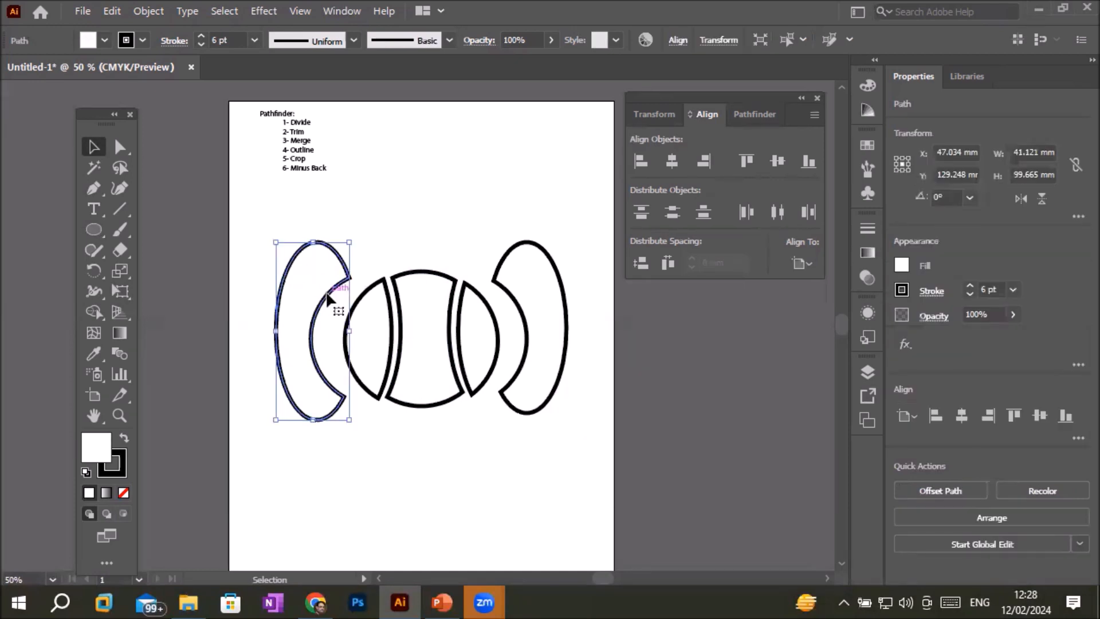
pyautogui.click(103, 41)
pyautogui.click(106, 69)
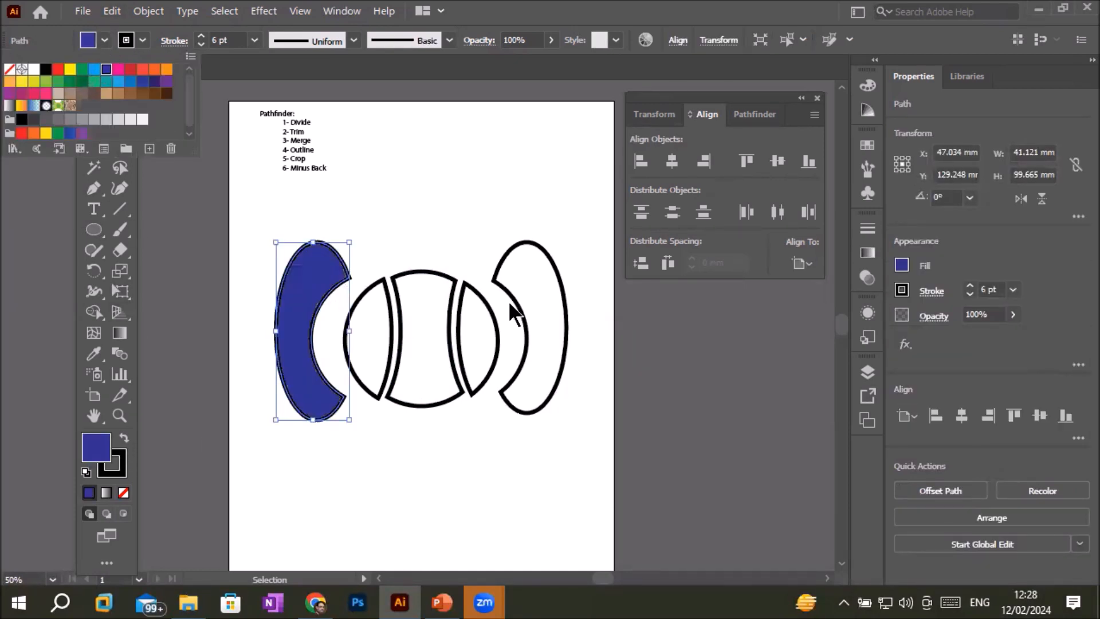
pyautogui.click(563, 319)
pyautogui.click(563, 318)
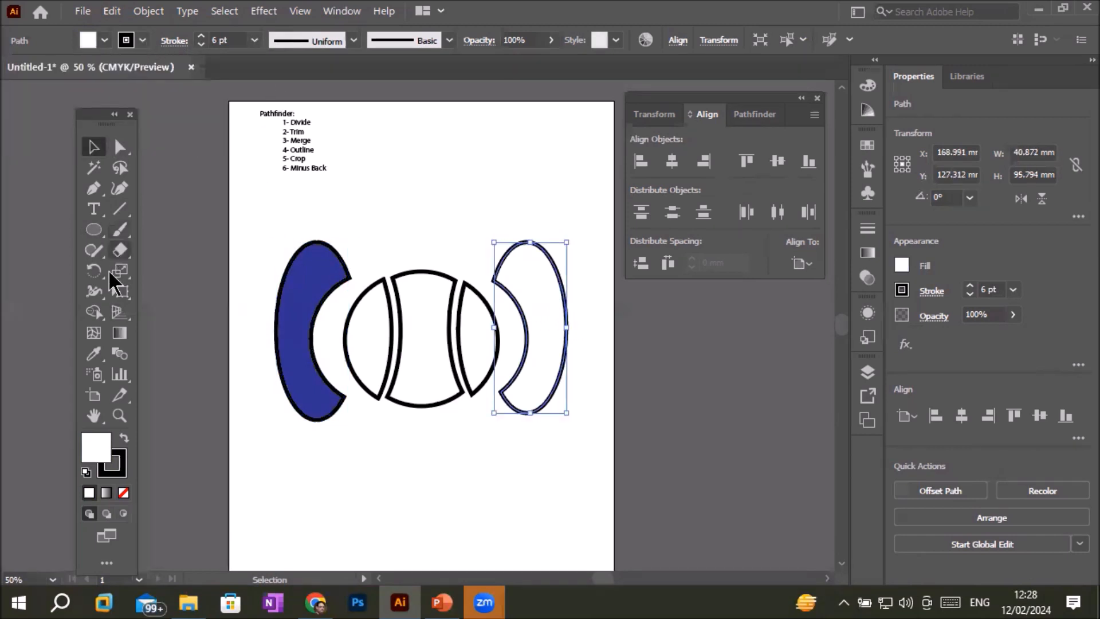
pyautogui.click(94, 354)
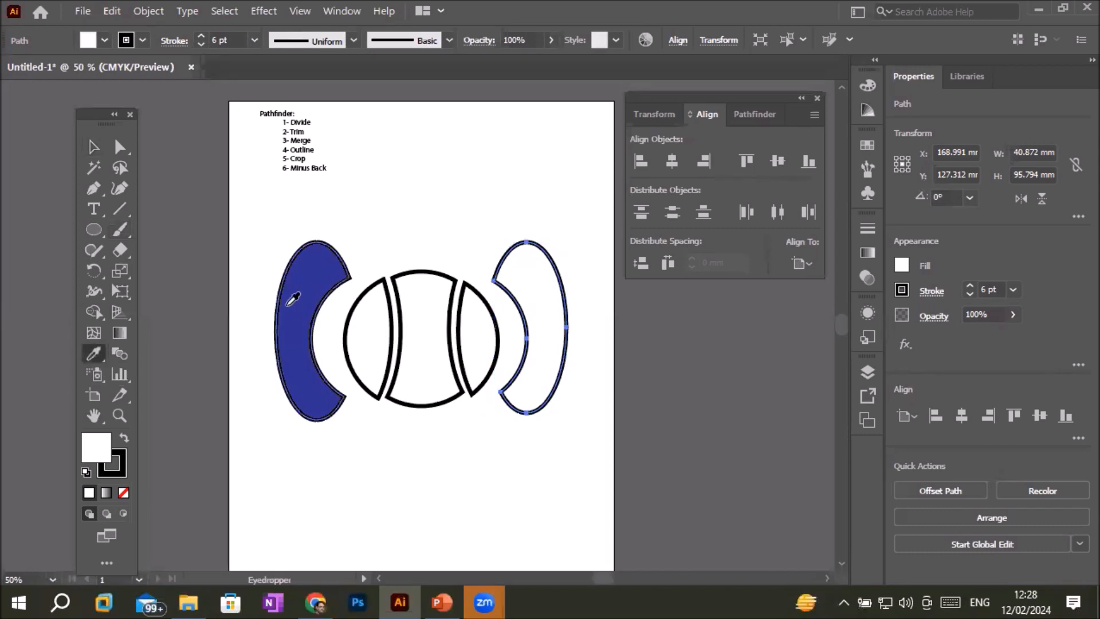
pyautogui.click(313, 287)
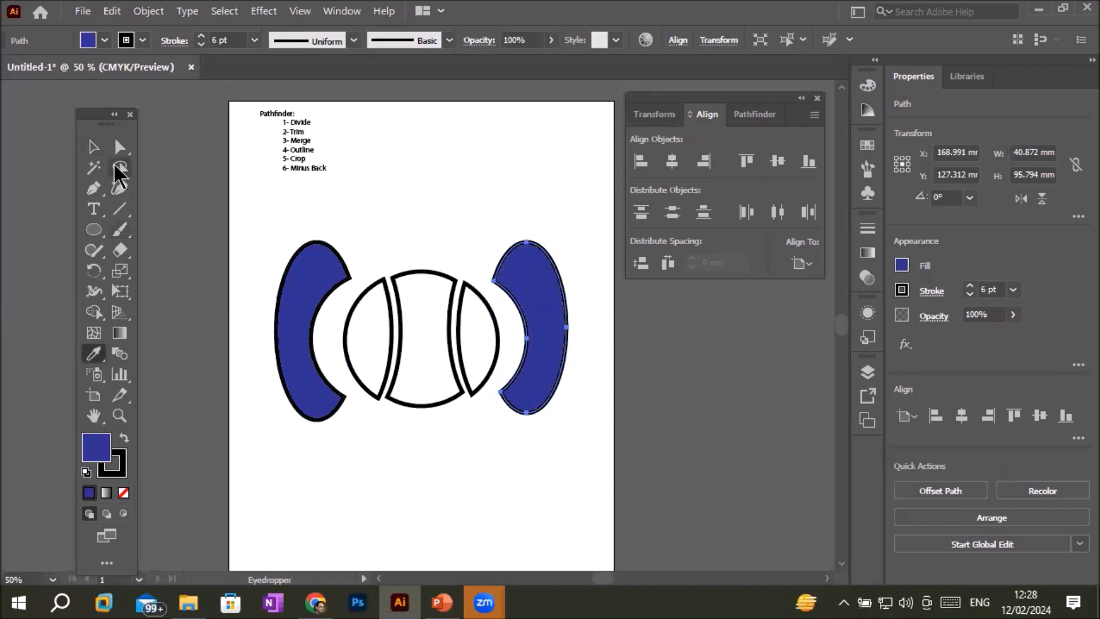
# Fill the left lens-shaped piece with light blue and copy its appearance to the right lens-shaped piece with the Eyedropper.
pyautogui.click(94, 147)
pyautogui.click(375, 290)
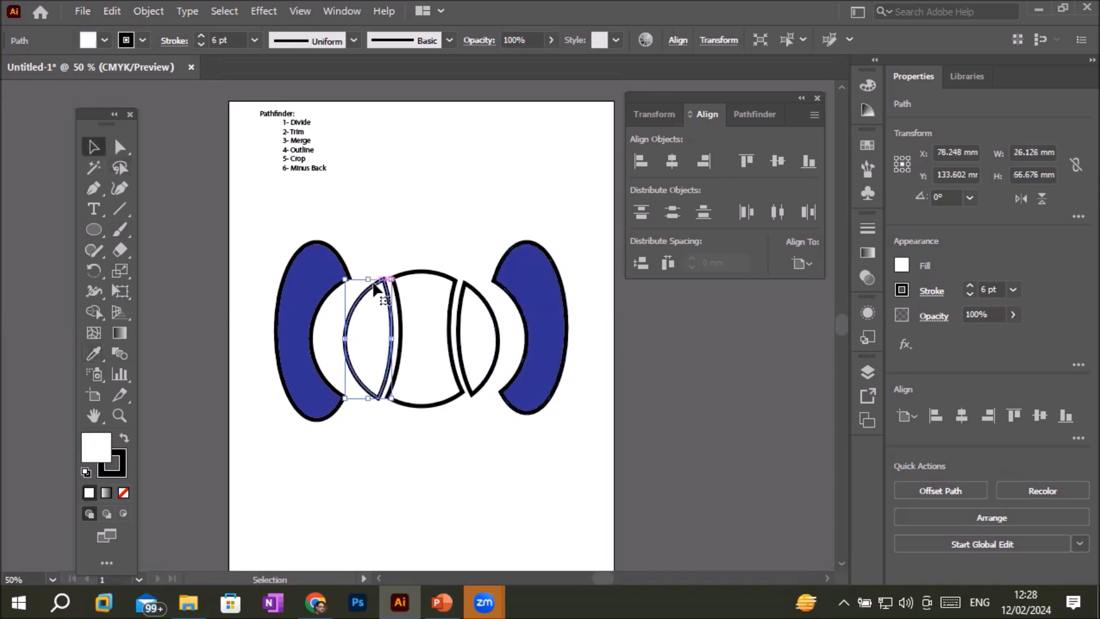
pyautogui.click(104, 40)
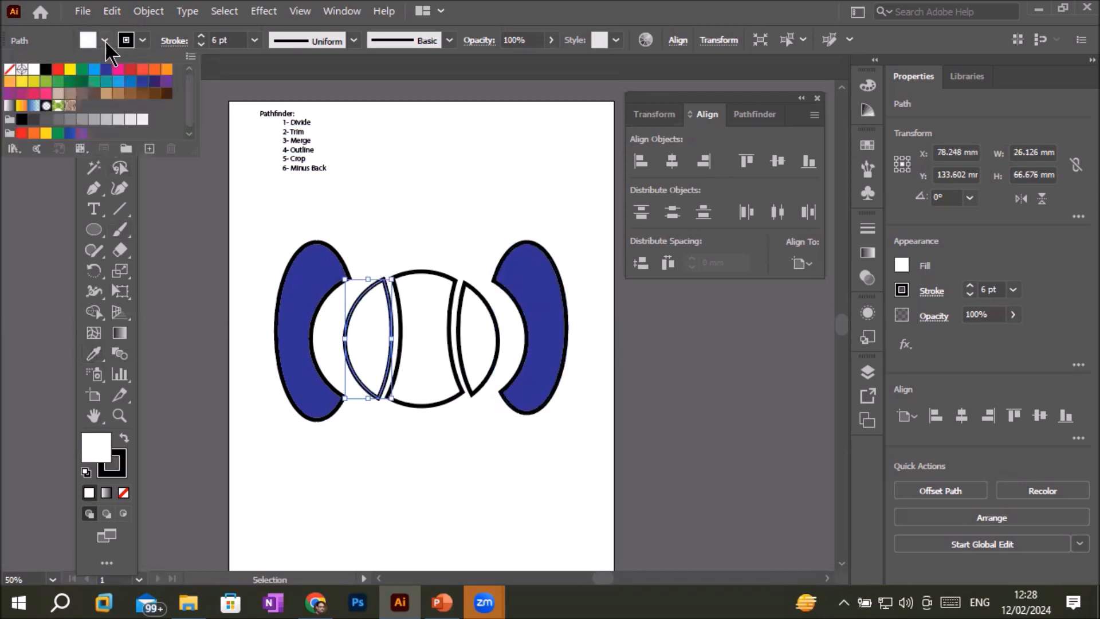
pyautogui.click(94, 70)
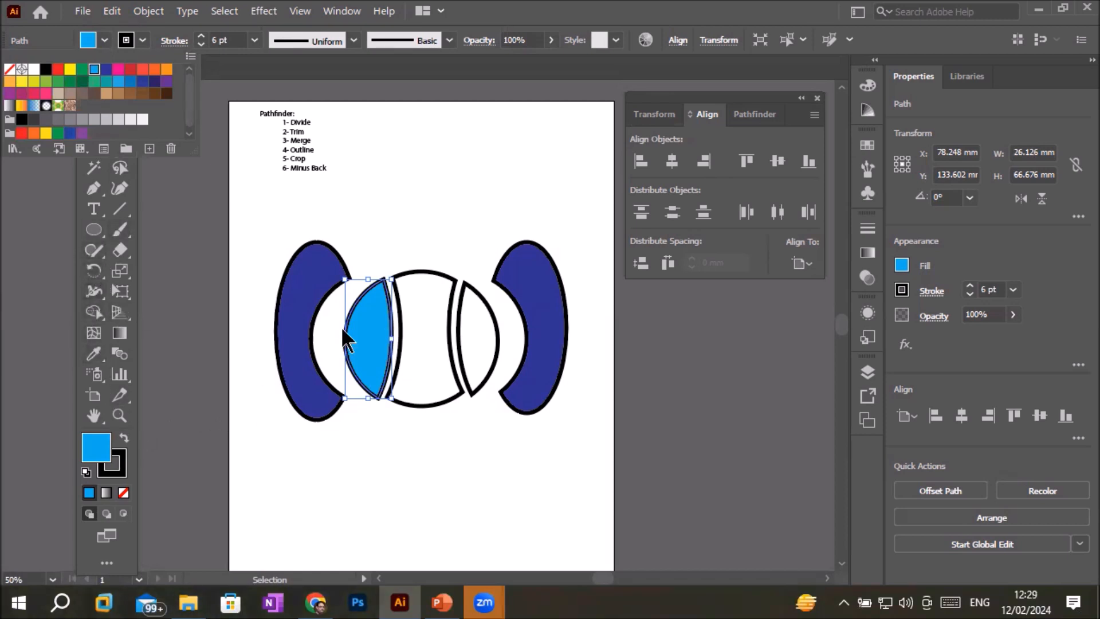
pyautogui.doubleClick(483, 309)
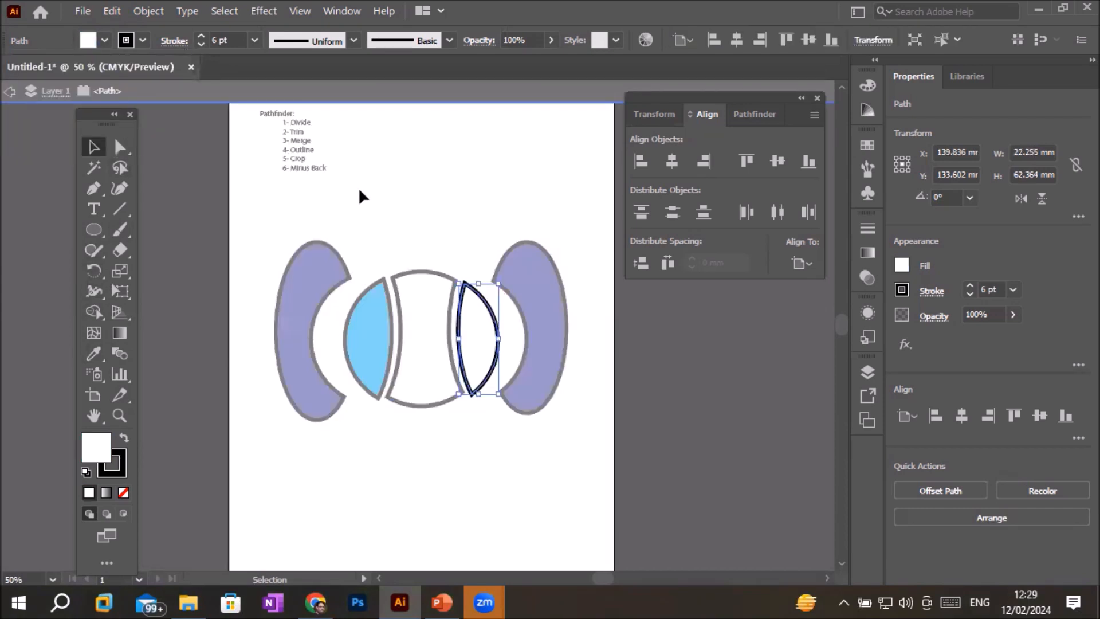
pyautogui.doubleClick(387, 188)
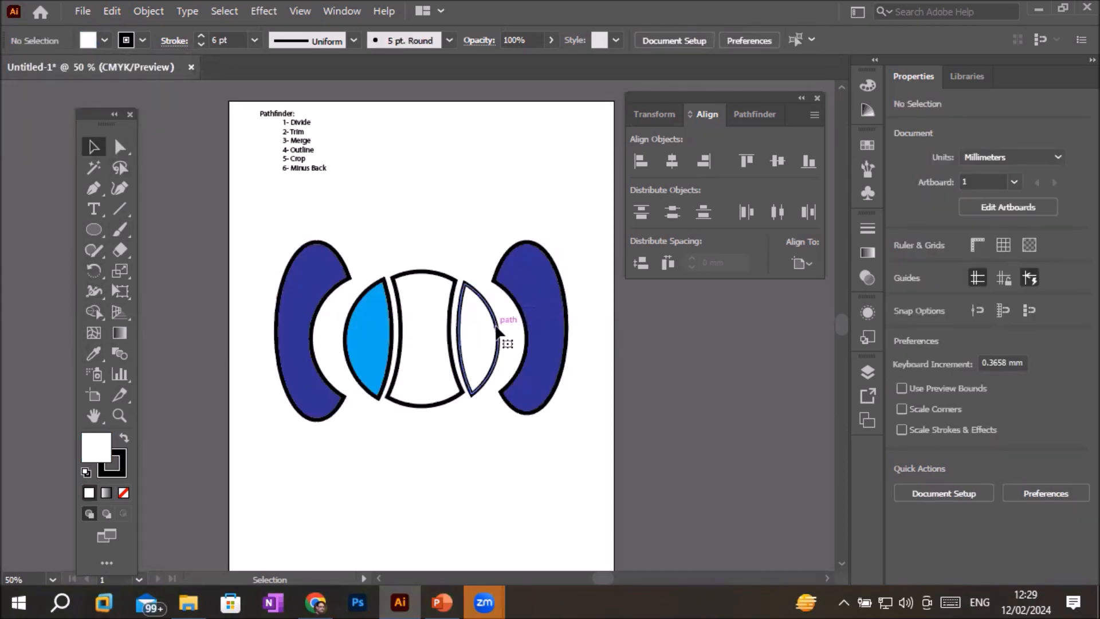
pyautogui.click(498, 332)
pyautogui.click(93, 354)
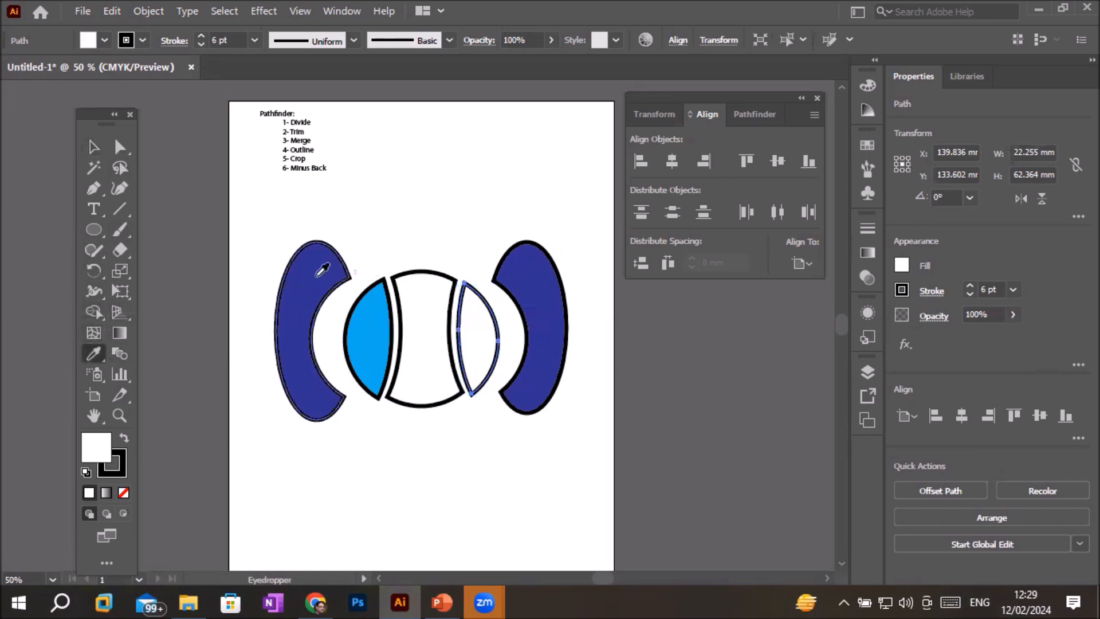
pyautogui.click(362, 313)
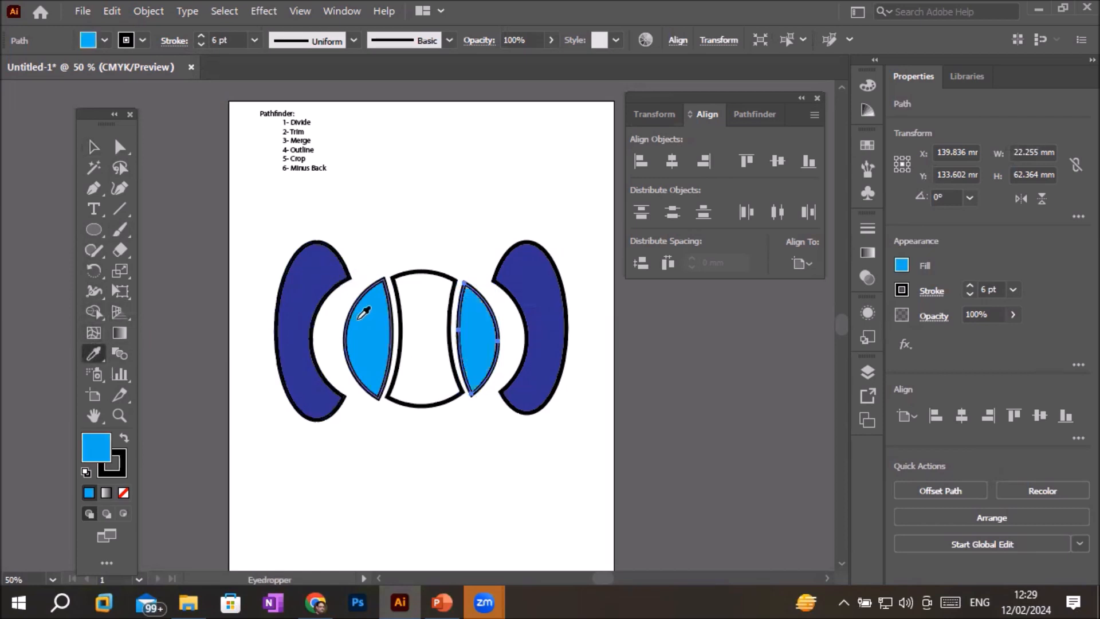
pyautogui.click(93, 147)
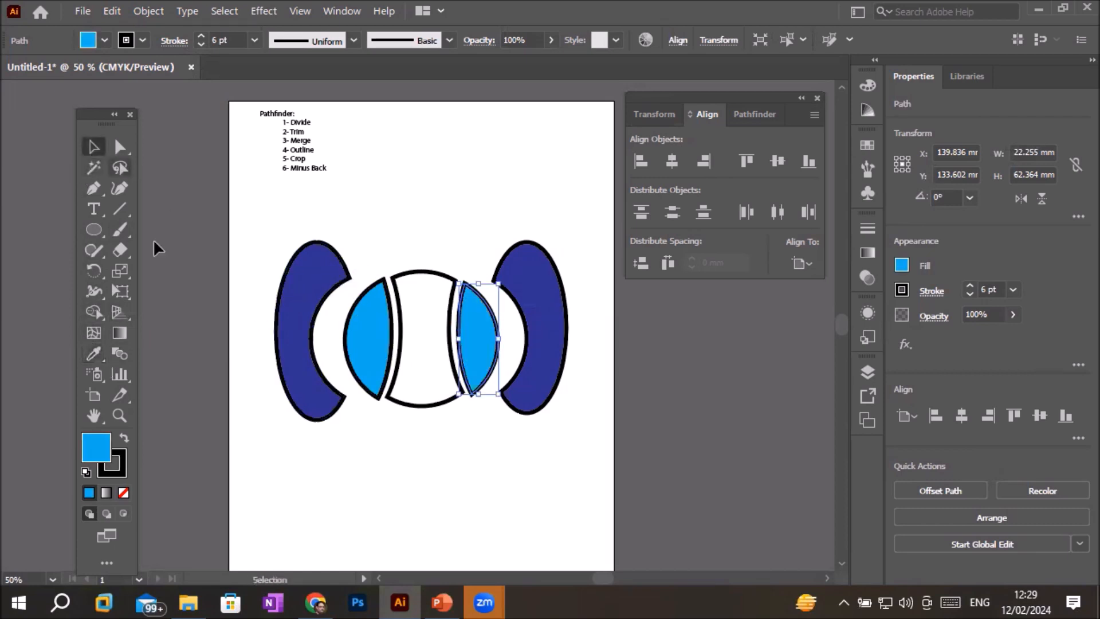
# Examine the Eyedropper options for the attributes it picks up and applies, and leave them without changes.
pyautogui.doubleClick(94, 354)
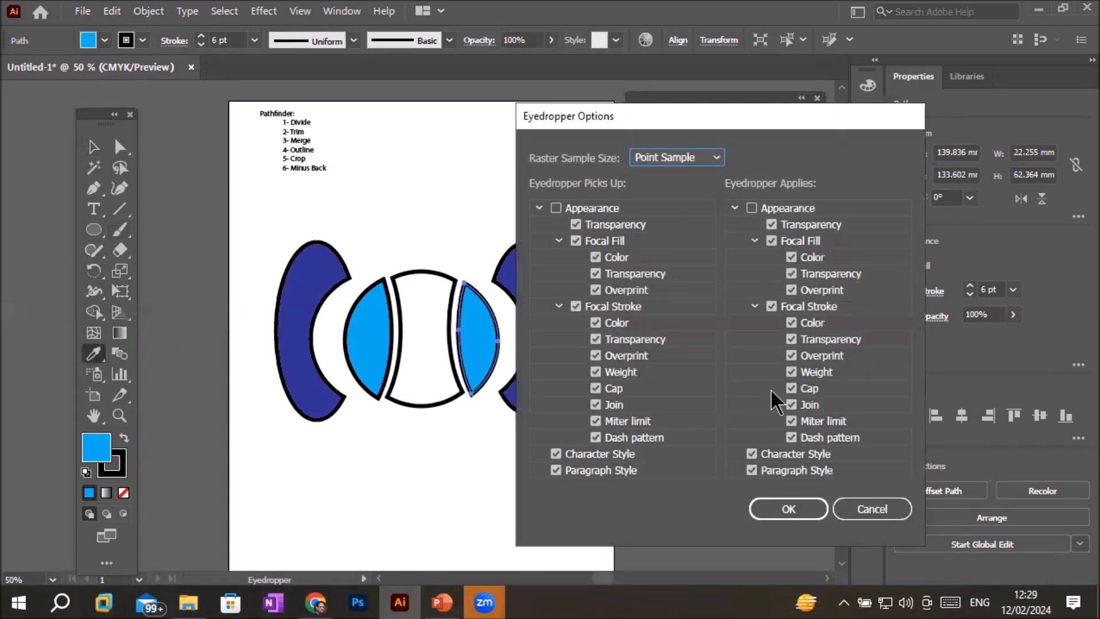
pyautogui.click(844, 503)
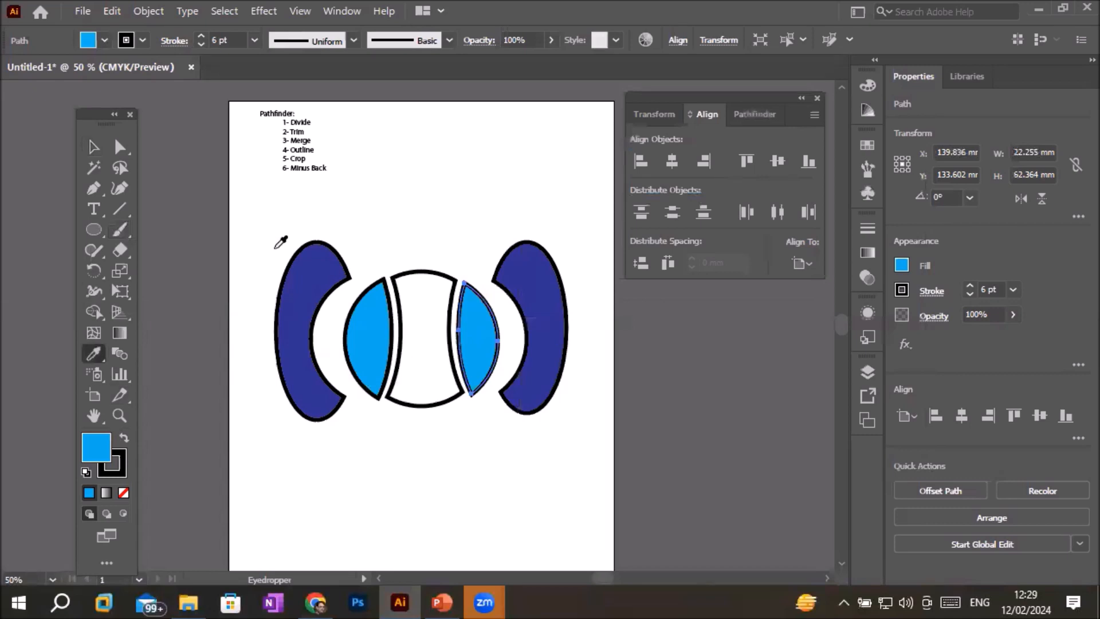
pyautogui.click(93, 147)
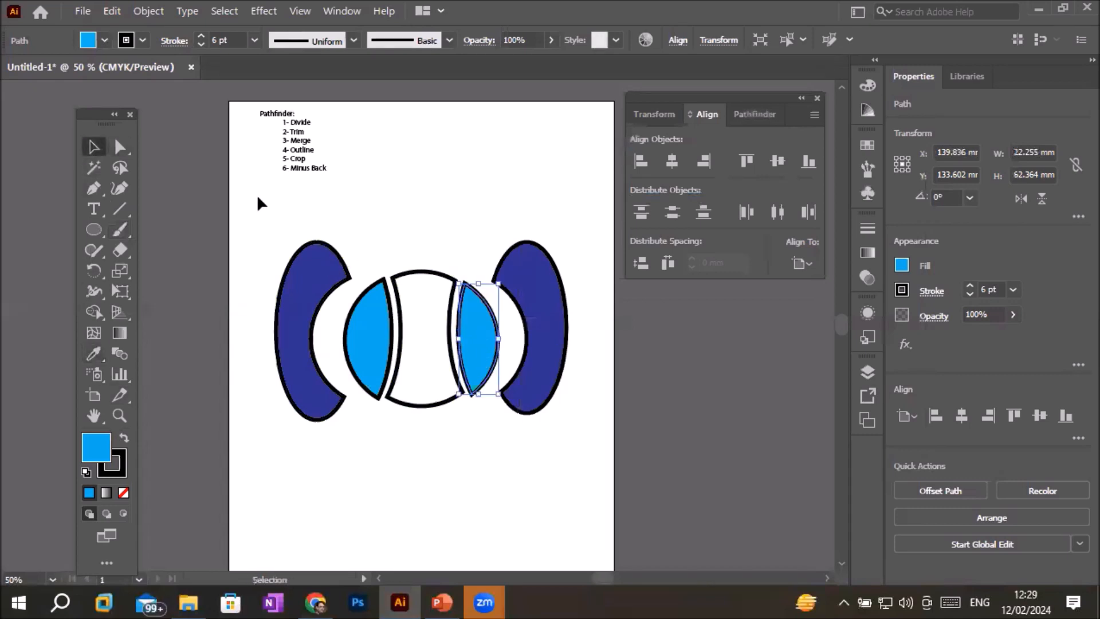
# Fill the middle piece with red and deselect it.
pyautogui.click(446, 280)
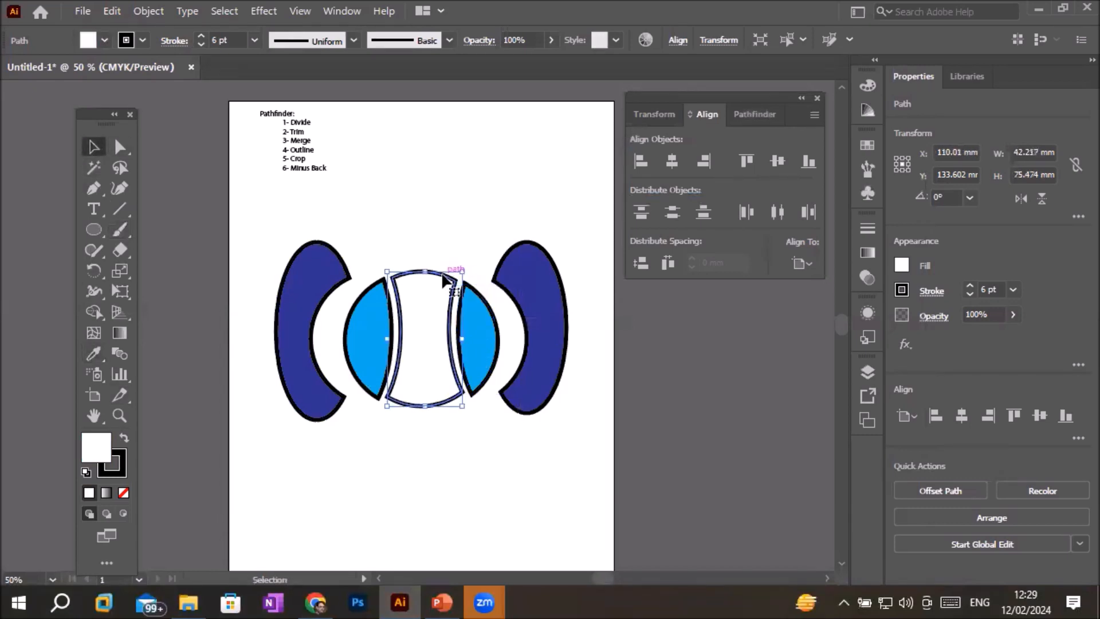
pyautogui.click(104, 40)
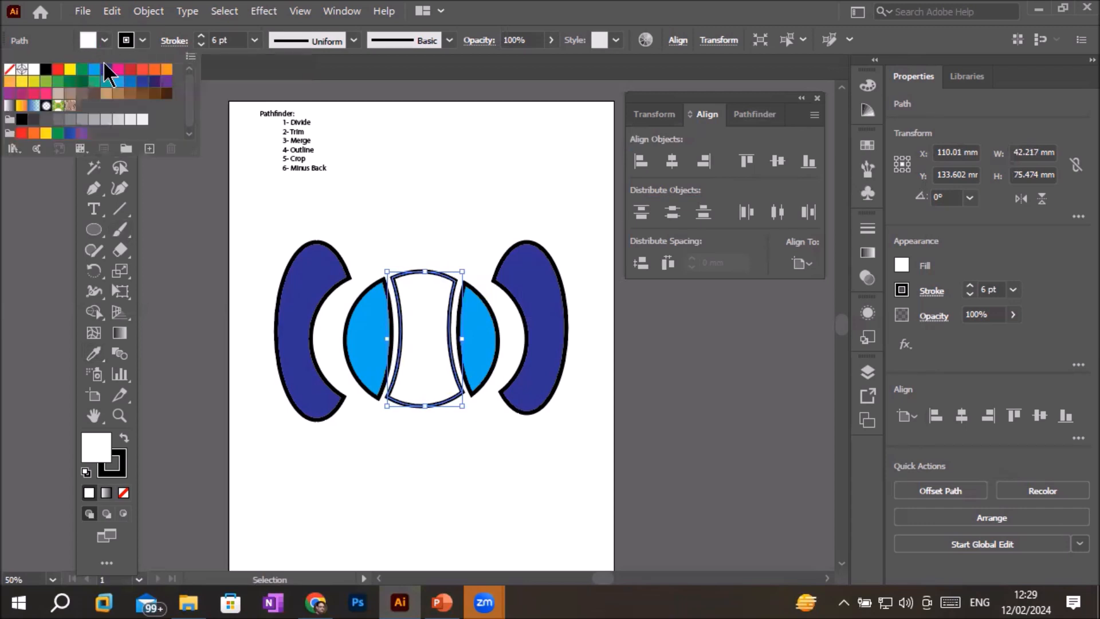
pyautogui.click(58, 68)
pyautogui.click(428, 147)
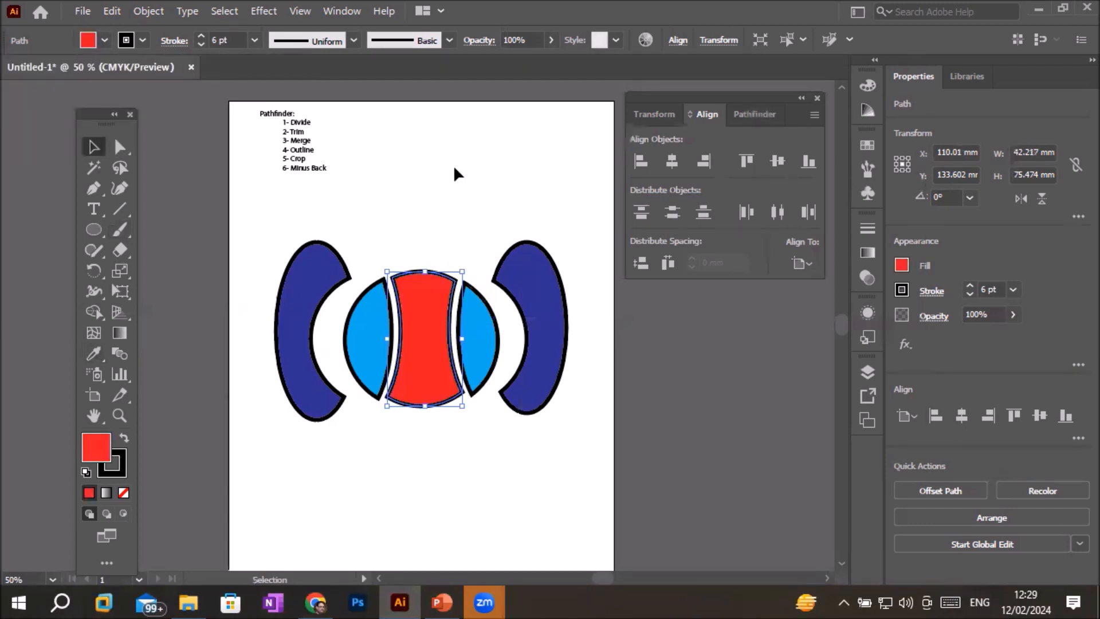
pyautogui.click(496, 188)
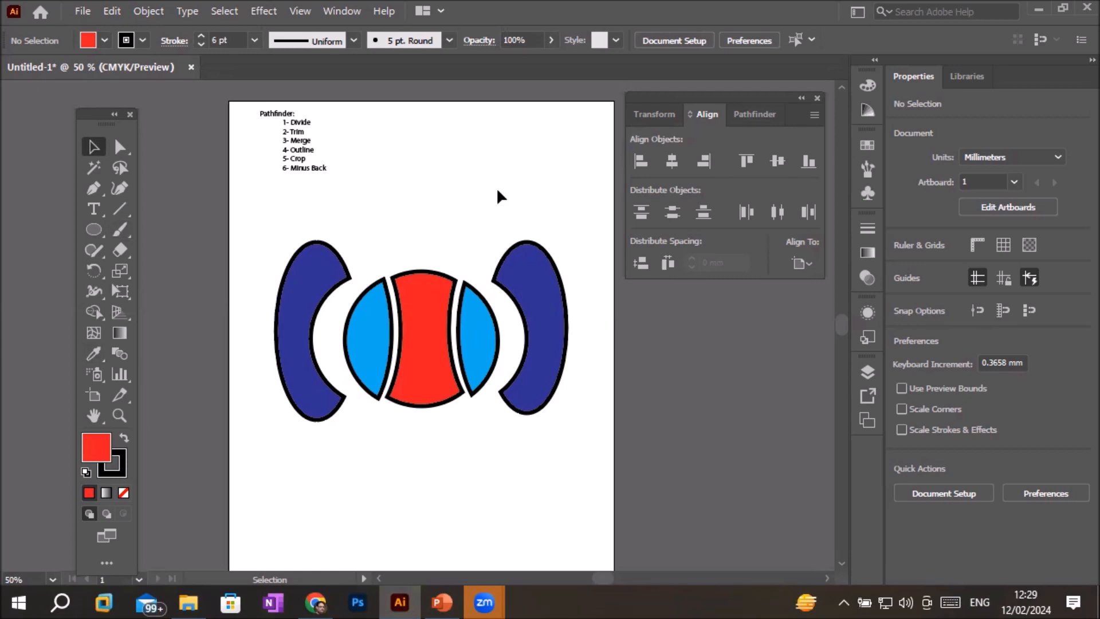
# Set the alignment reference of all coloured pieces to the artboard, try centring the separate pieces horizontally, and undo the centring.
pyautogui.moveTo(257, 230); pyautogui.dragTo(596, 442)
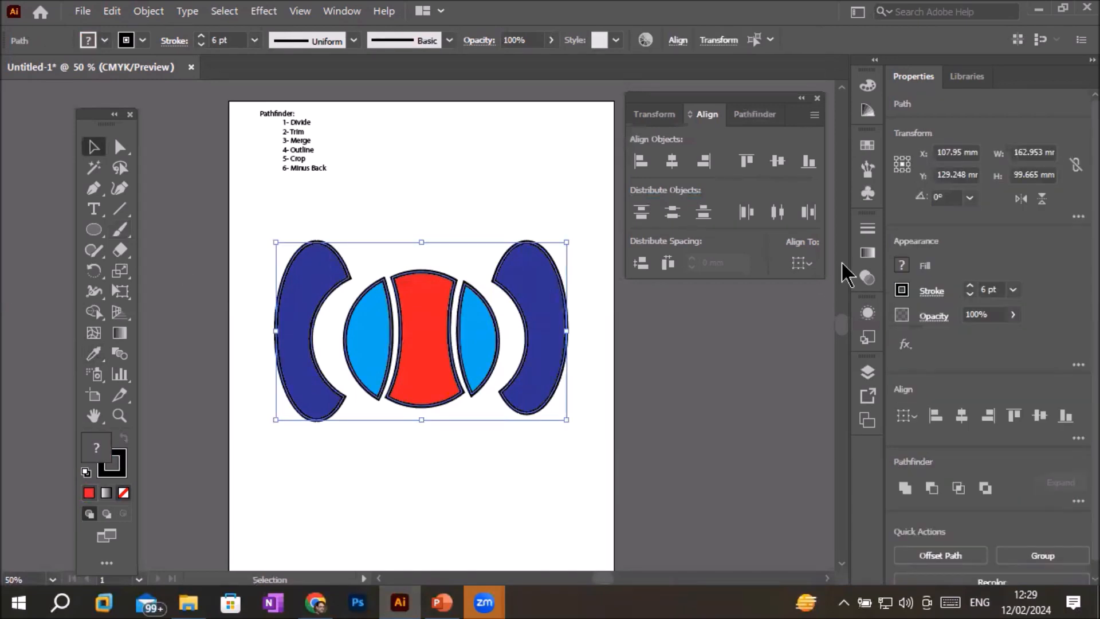
pyautogui.click(806, 265)
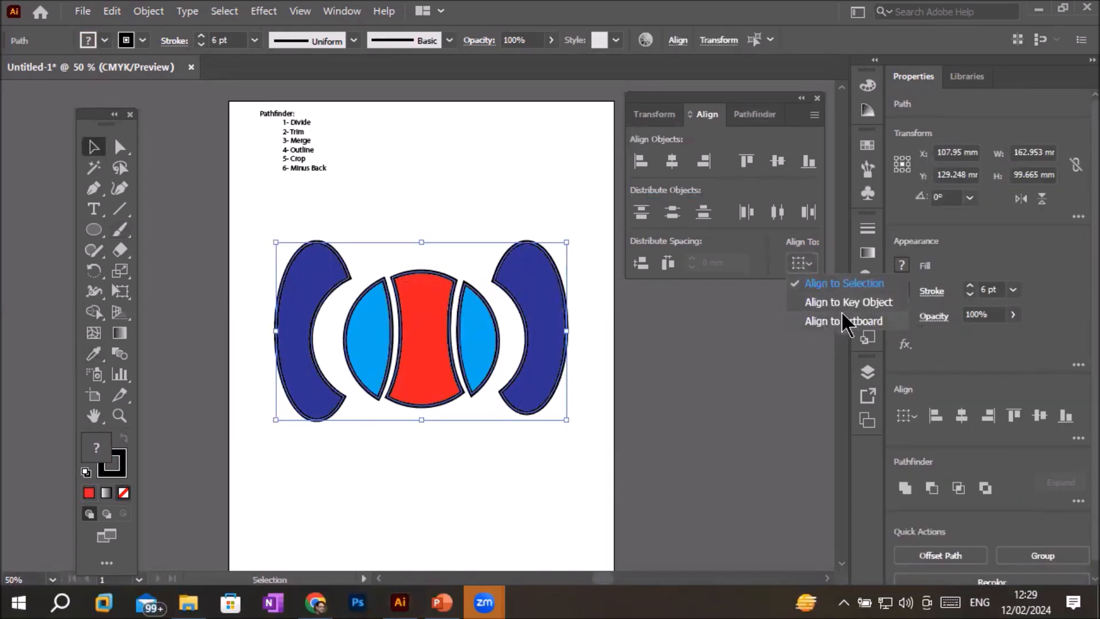
pyautogui.click(832, 324)
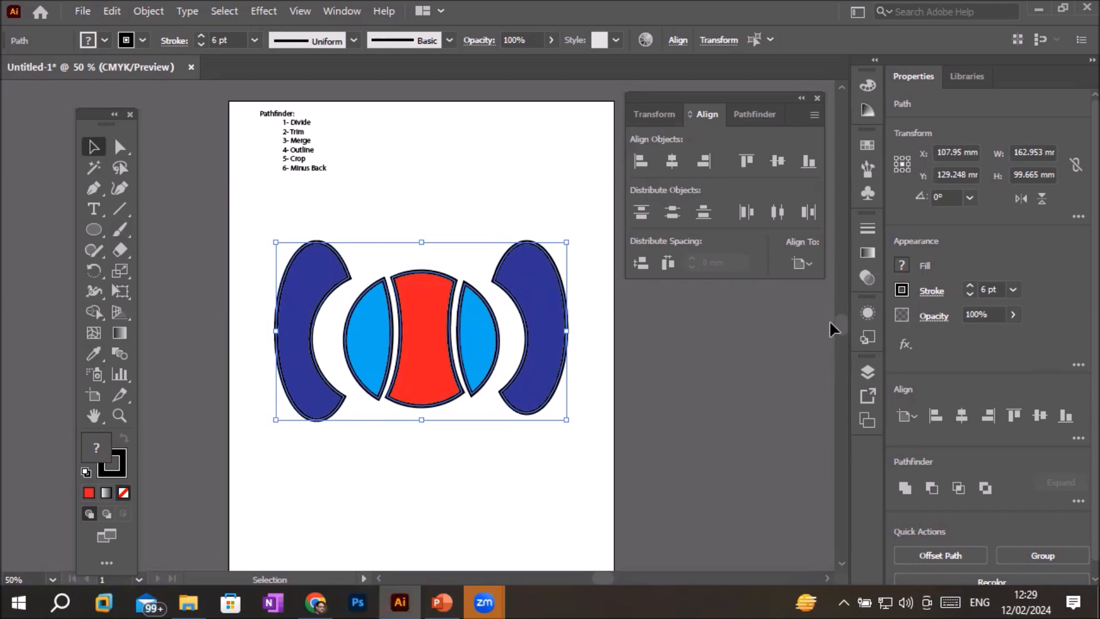
pyautogui.click(672, 161)
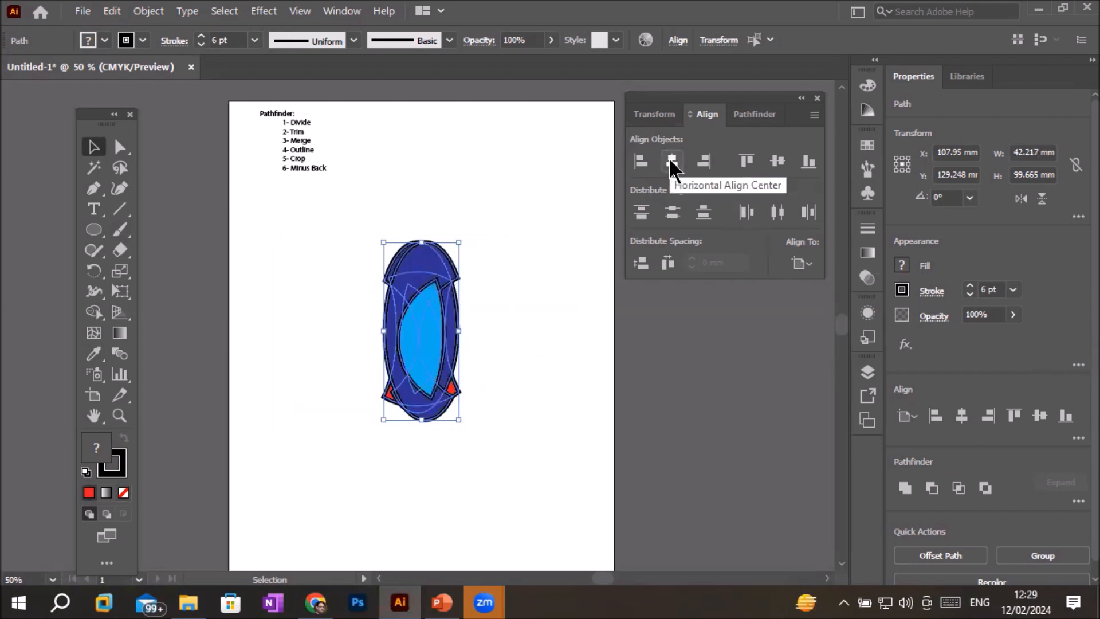
pyautogui.hotkey('ctrl', 'z')
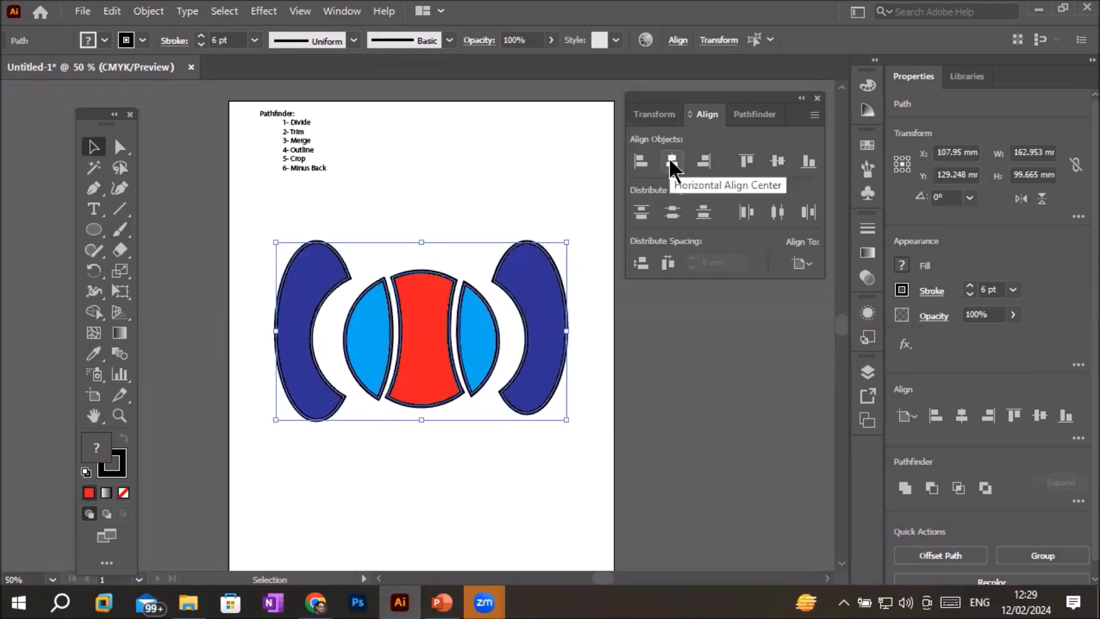
# Group the coloured pieces and centre the group horizontally on the artboard.
pyautogui.rightClick(451, 299)
pyautogui.click(542, 335)
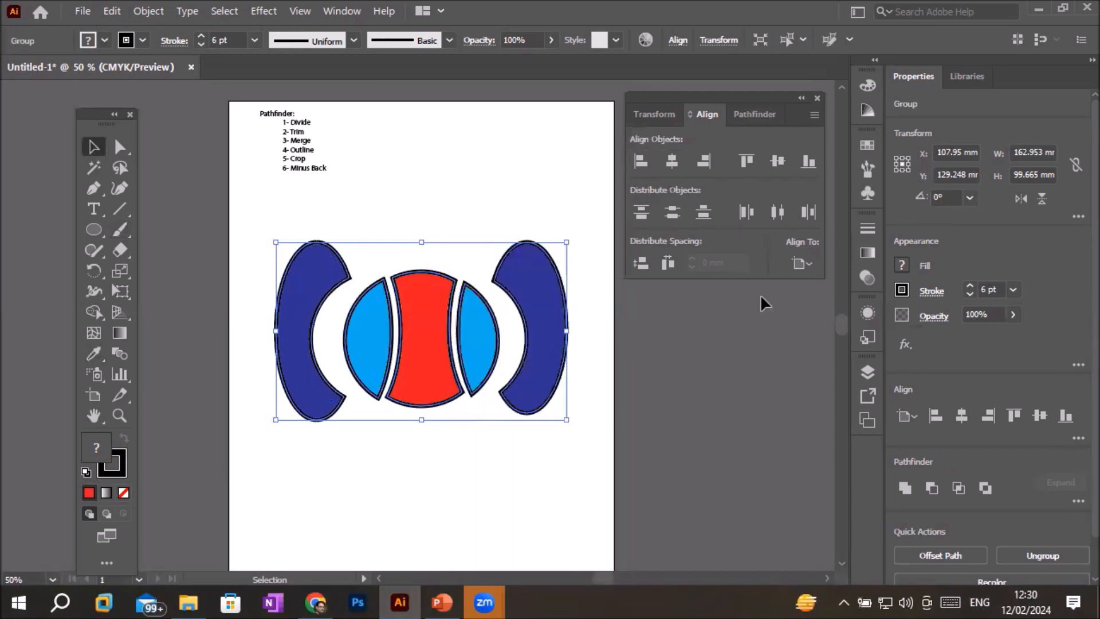
pyautogui.click(672, 163)
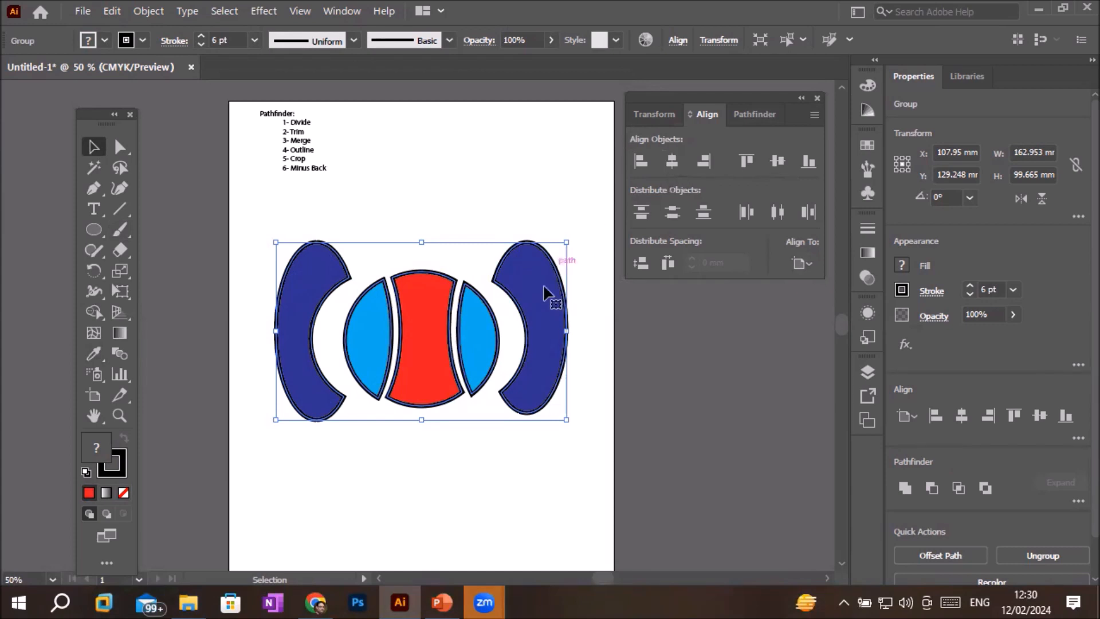
# Move the group to the artboard's left edge, centre it horizontally on the artboard again, and deselect it.
pyautogui.moveTo(550, 302); pyautogui.dragTo(501, 312)
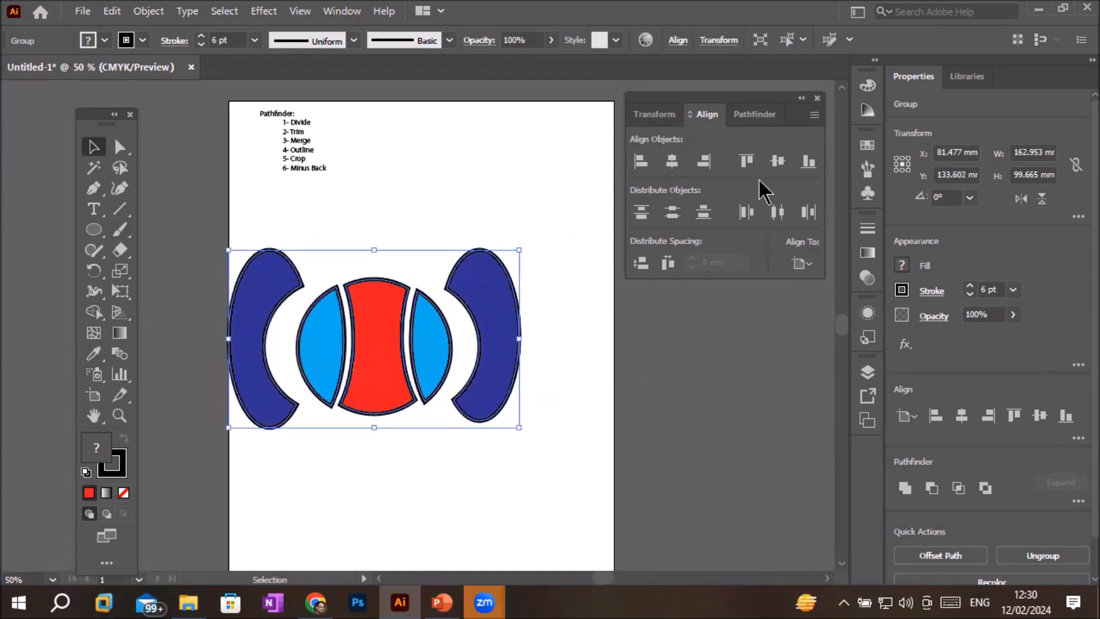
pyautogui.click(678, 166)
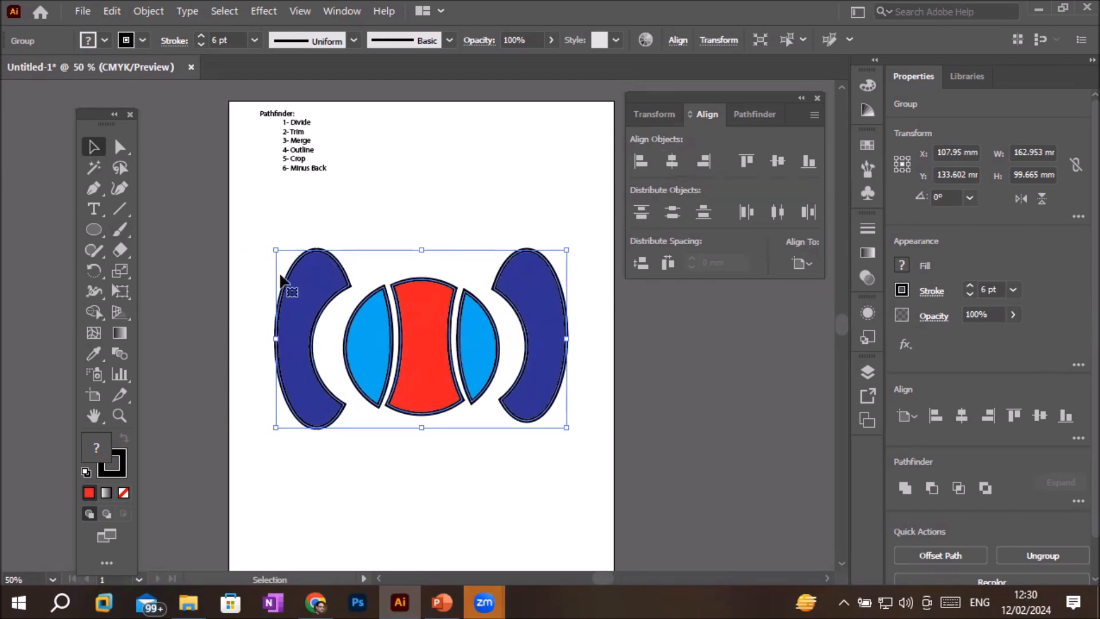
pyautogui.click(414, 479)
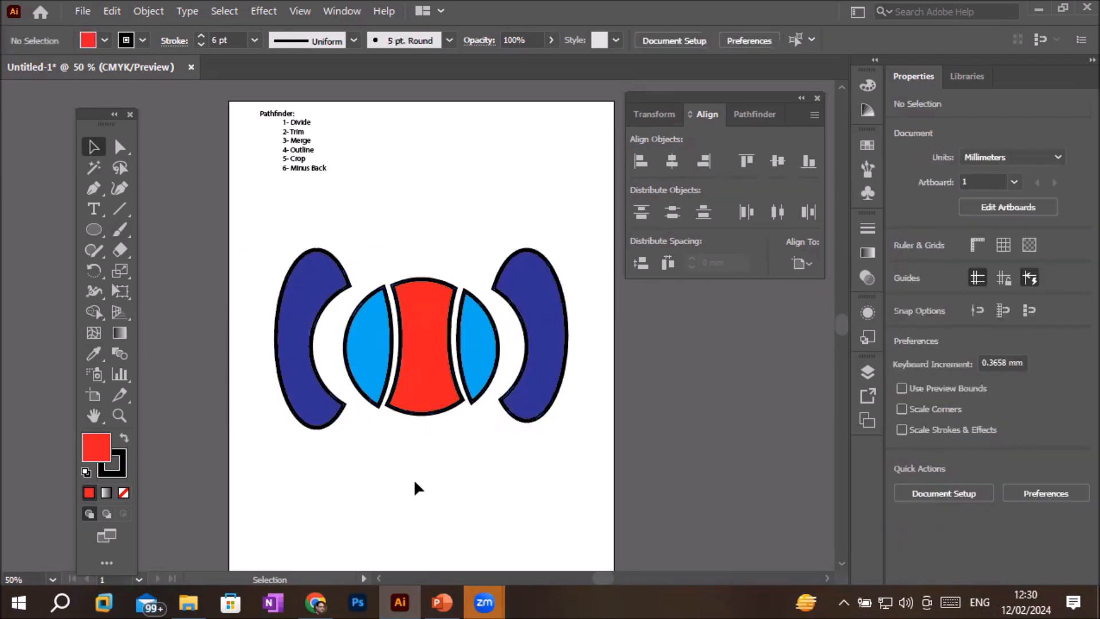
# Centre the coloured group vertically on the artboard and deselect it.
pyautogui.scroll(-1, 414, 479)
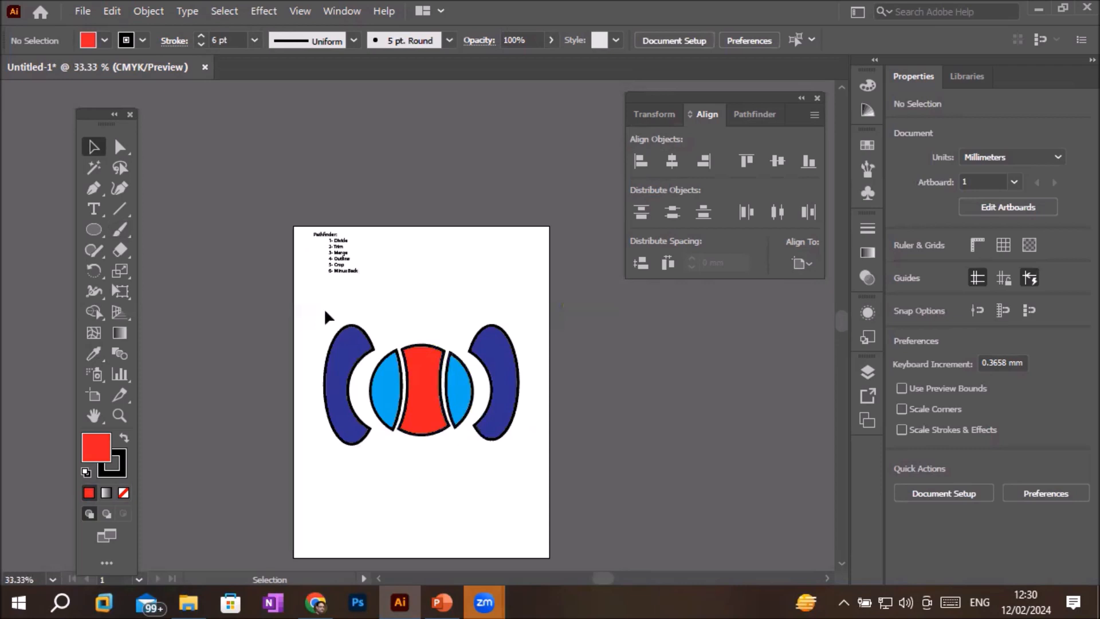
pyautogui.moveTo(310, 310); pyautogui.dragTo(553, 462)
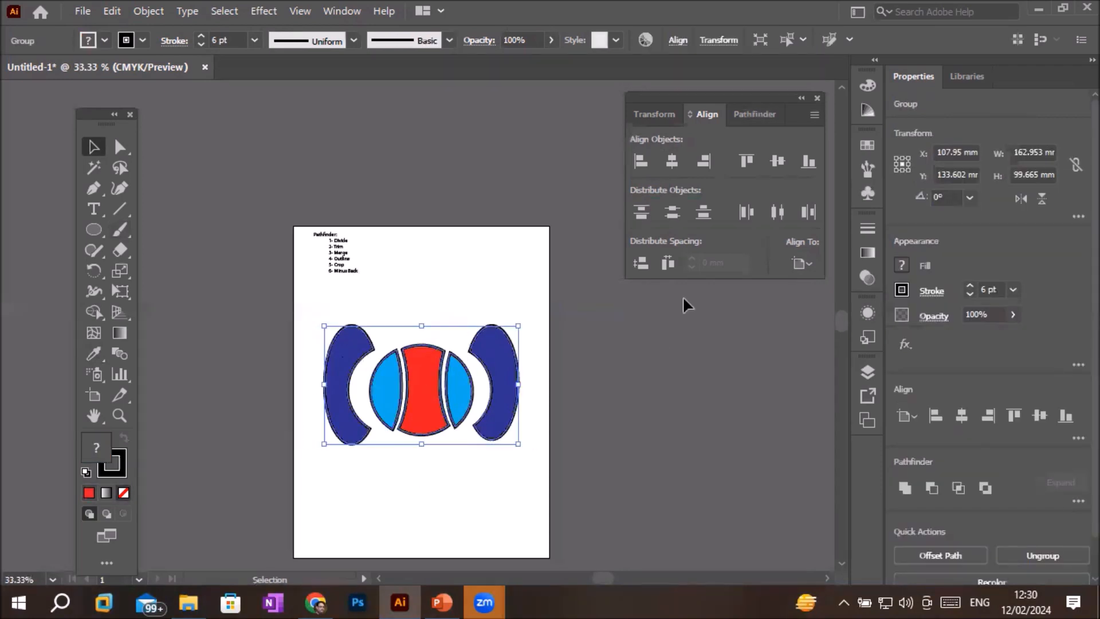
pyautogui.click(778, 162)
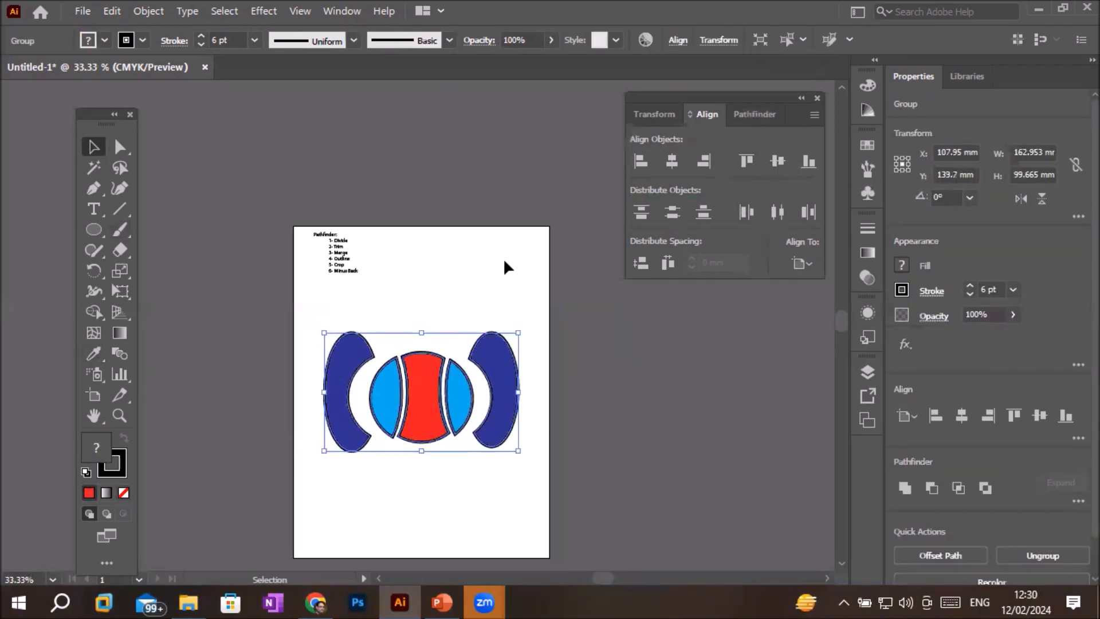
pyautogui.click(496, 259)
# Examine the list of Pathfinder operations at the top of the artboard and its place above the finished group.
pyautogui.scroll(1, 442, 415)
pyautogui.scroll(-3, 445, 436)
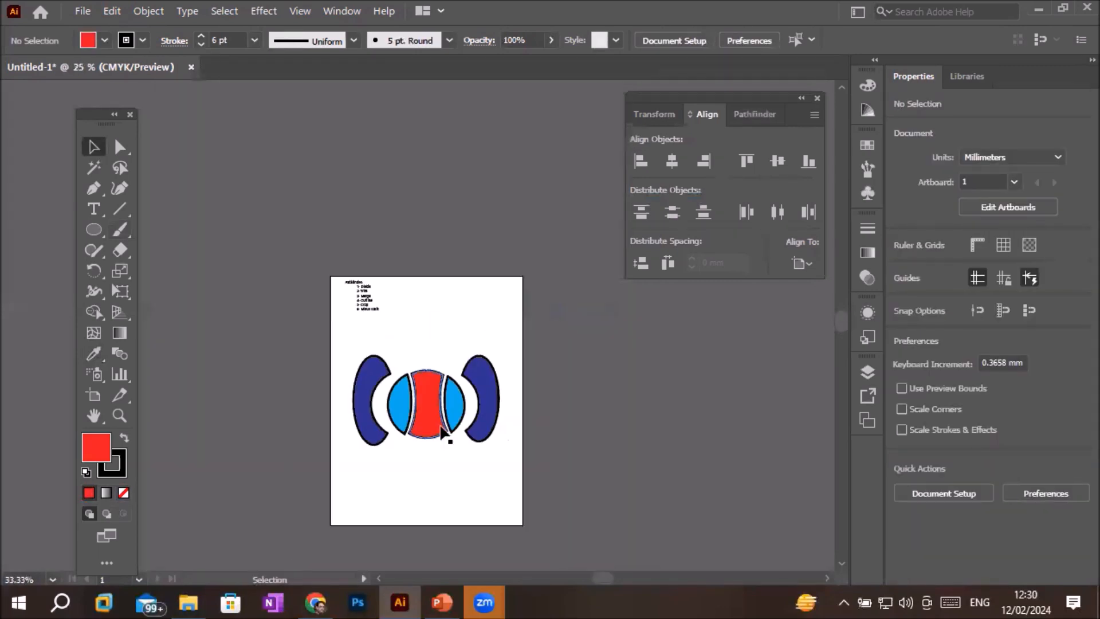
pyautogui.press('space')
pyautogui.moveTo(451, 471); pyautogui.dragTo(410, 346)
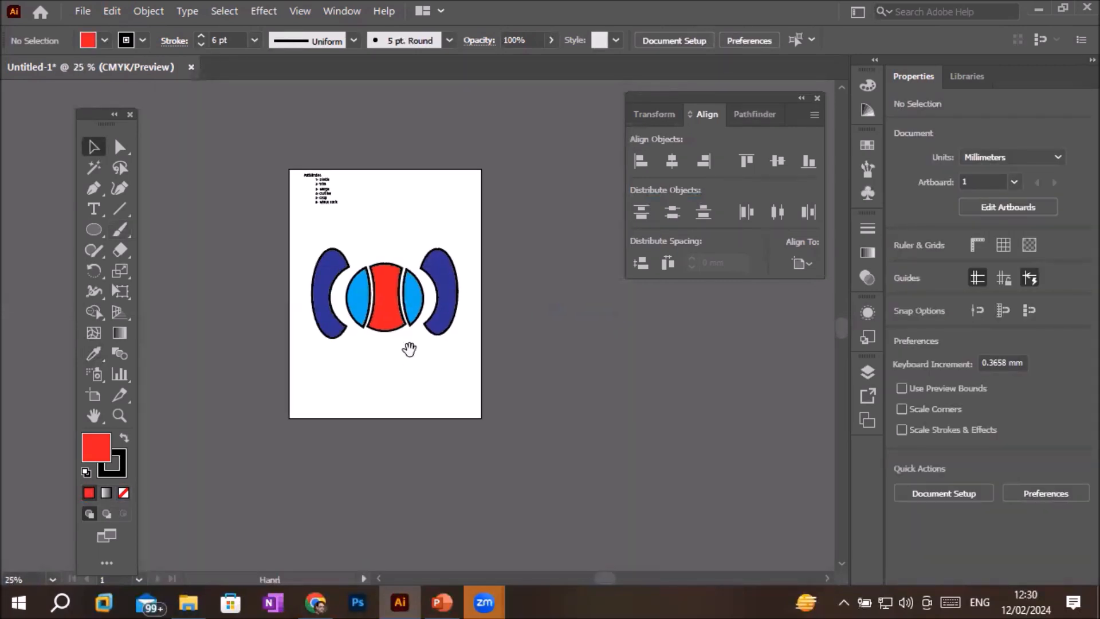
pyautogui.scroll(6, 322, 198)
pyautogui.scroll(1, 323, 201)
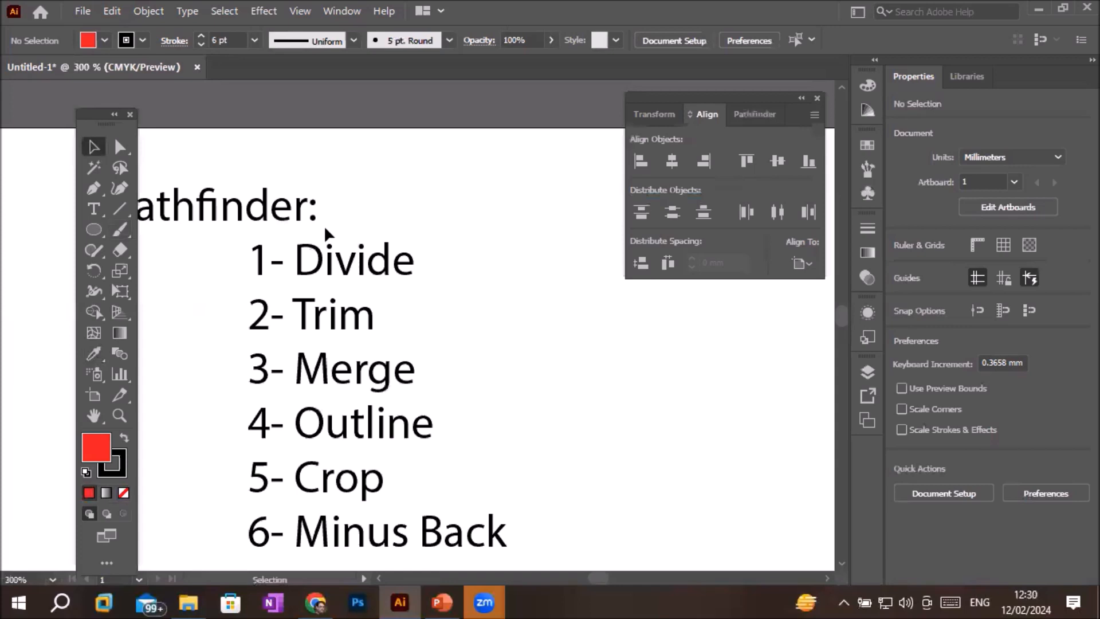
pyautogui.scroll(-2, 324, 266)
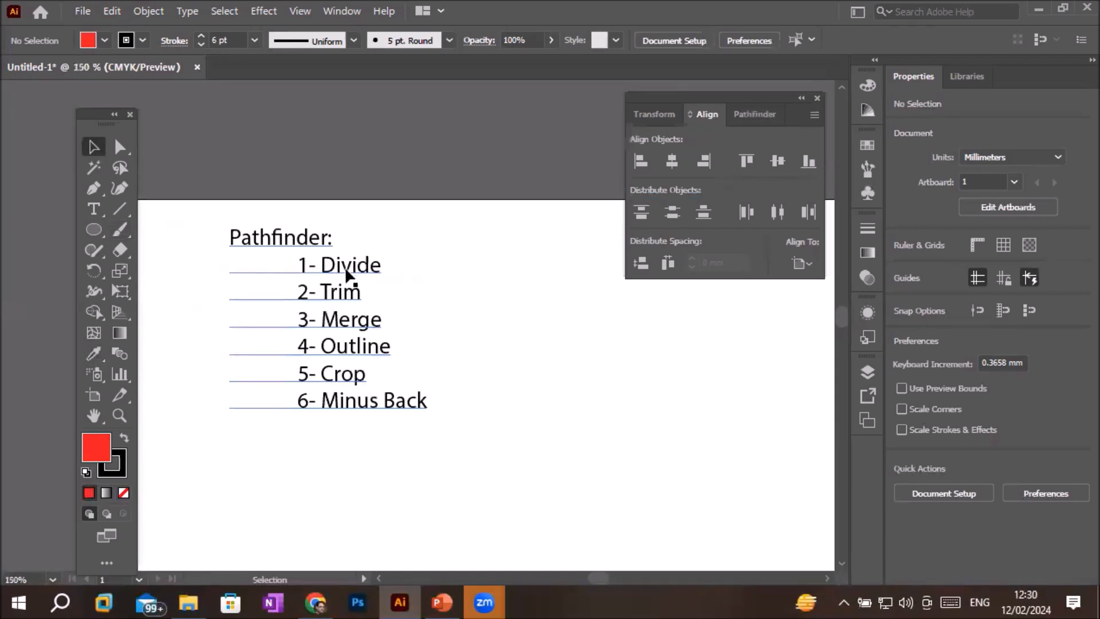
pyautogui.scroll(-5, 346, 274)
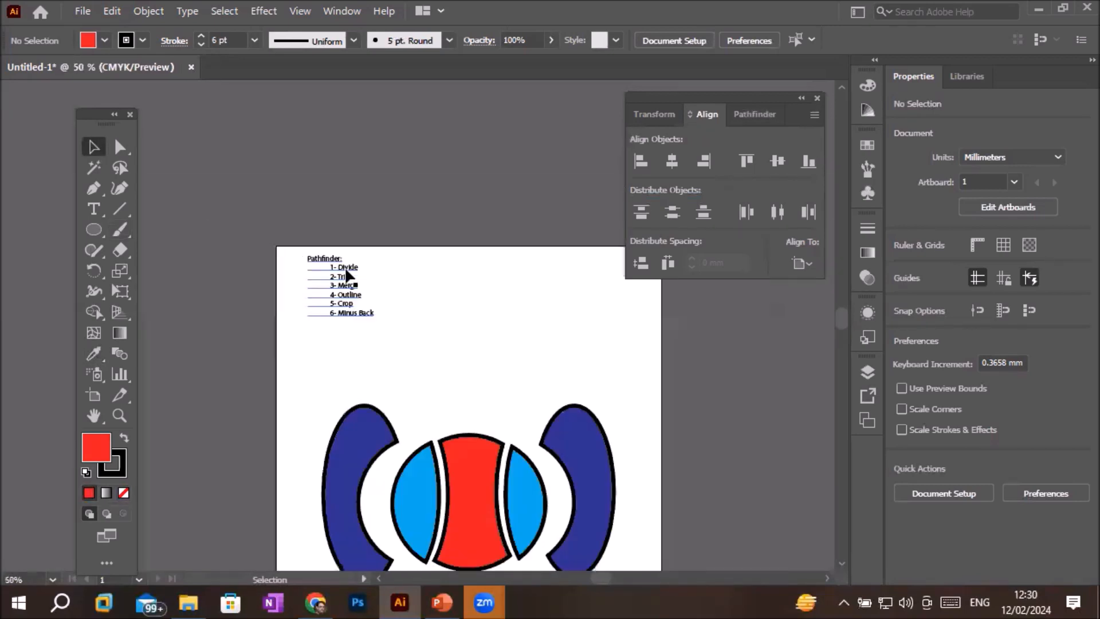
pyautogui.scroll(1, 346, 274)
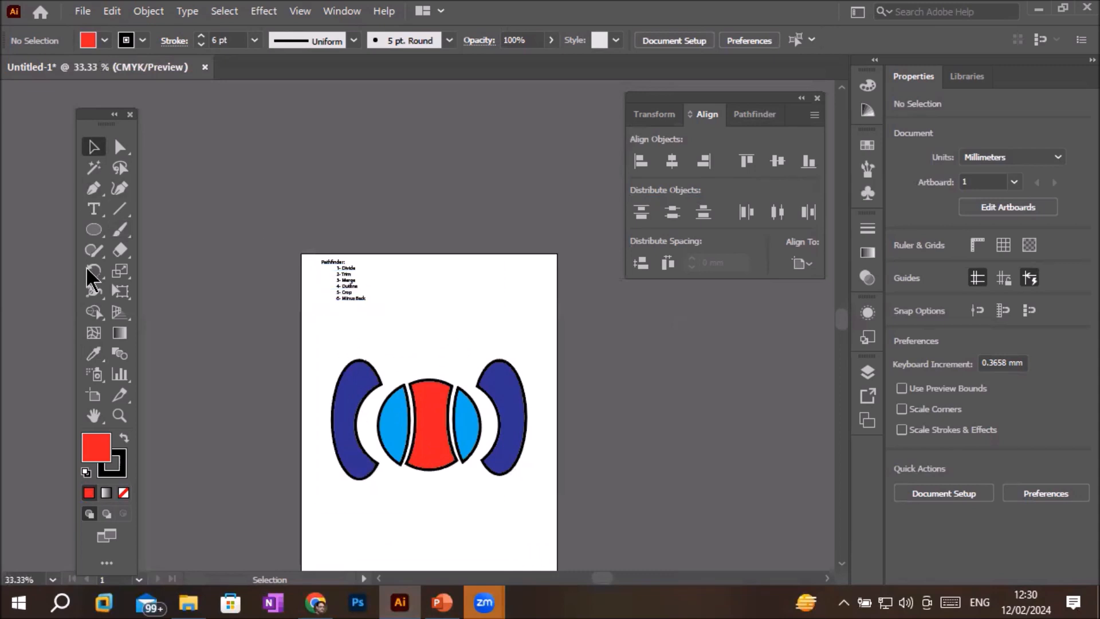
# Draw a circle about 67 mm in diameter above the coloured group, to the right of the Pathfinder list.
pyautogui.click(92, 230)
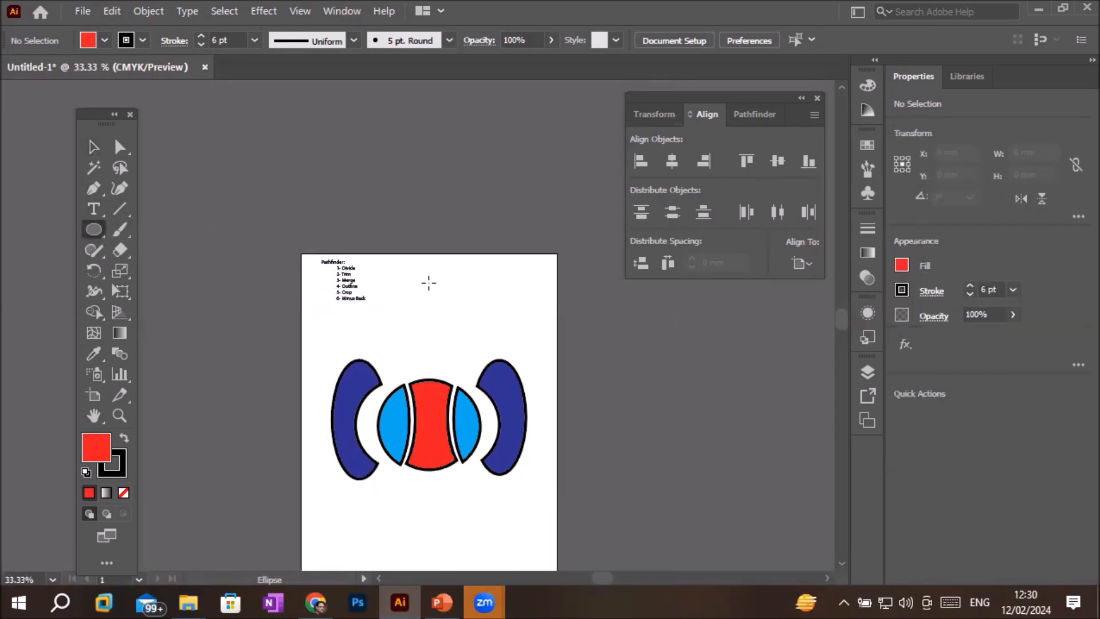
pyautogui.moveTo(411, 278); pyautogui.dragTo(489, 361)
pyautogui.scroll(2, 490, 307)
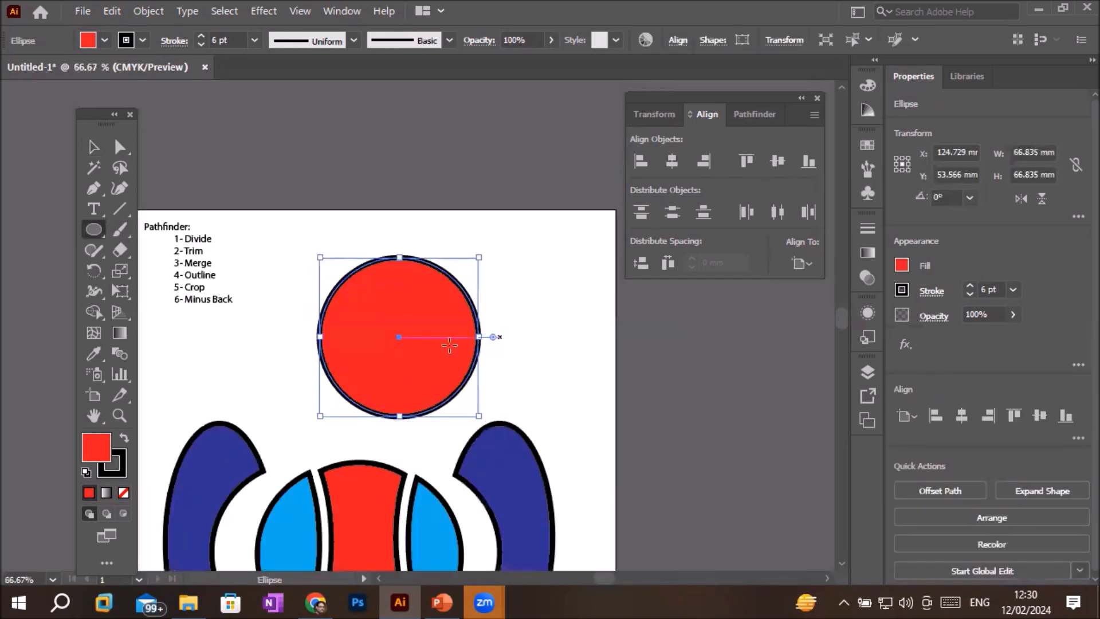
# Draw an open six-point zigzag path across the red circle with the Pen tool, extending past both sides of it.
pyautogui.click(94, 191)
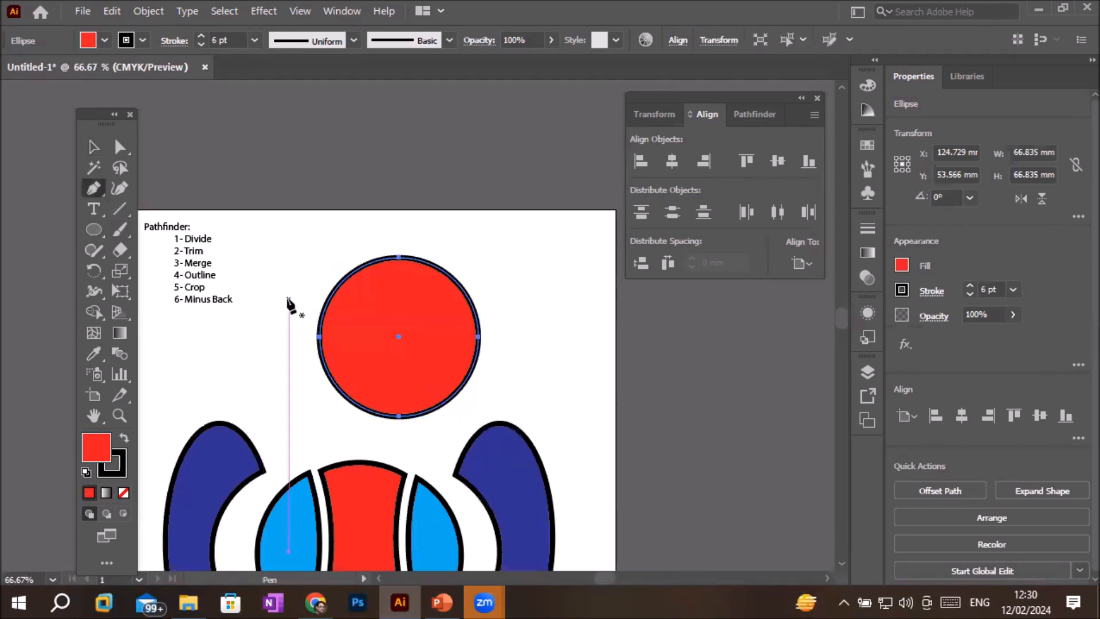
pyautogui.click(289, 316)
pyautogui.click(363, 360)
pyautogui.click(409, 331)
pyautogui.click(437, 360)
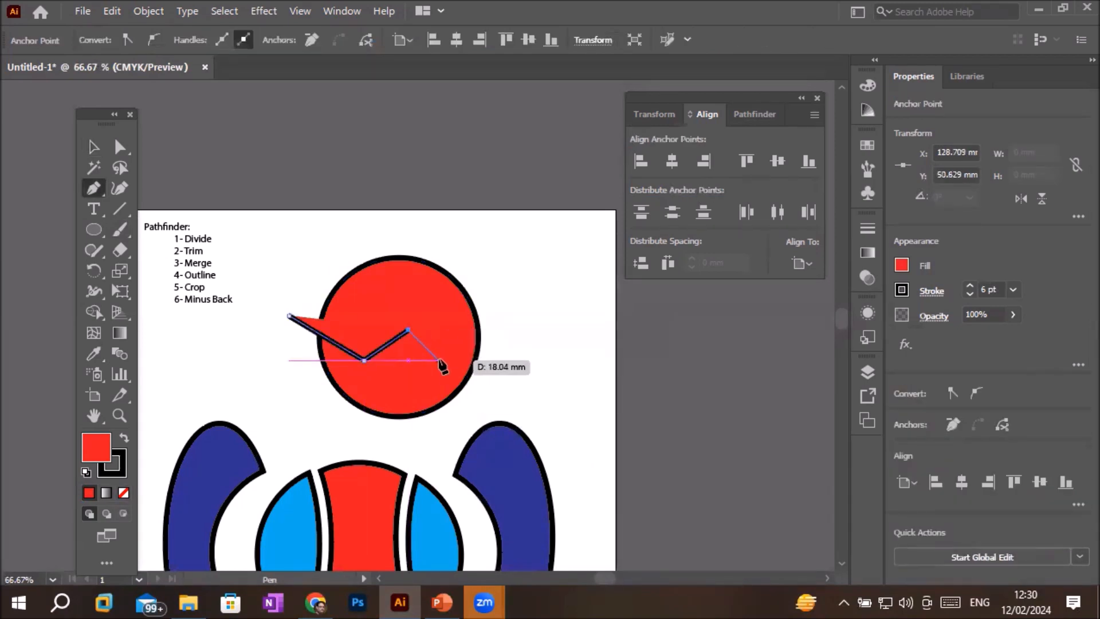
pyautogui.click(467, 328)
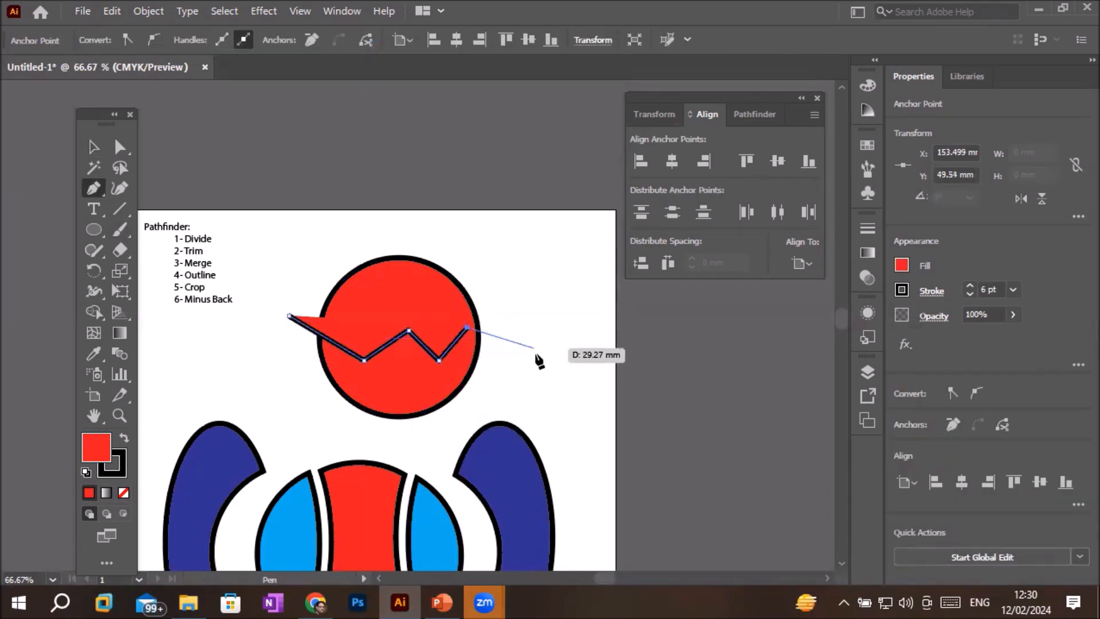
pyautogui.click(570, 308)
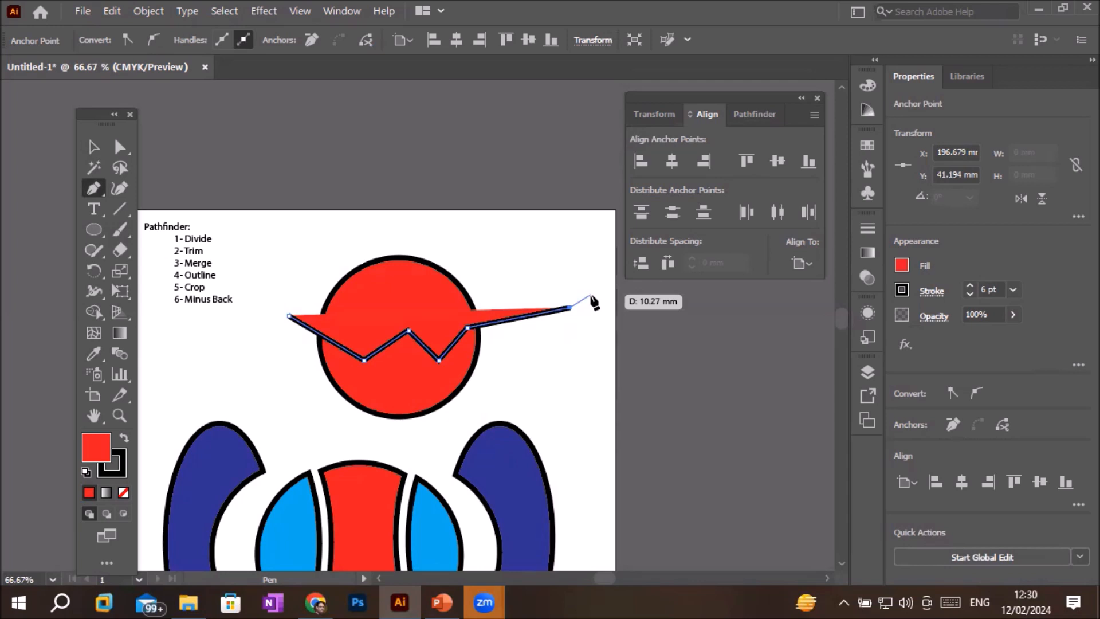
pyautogui.press('Escape')
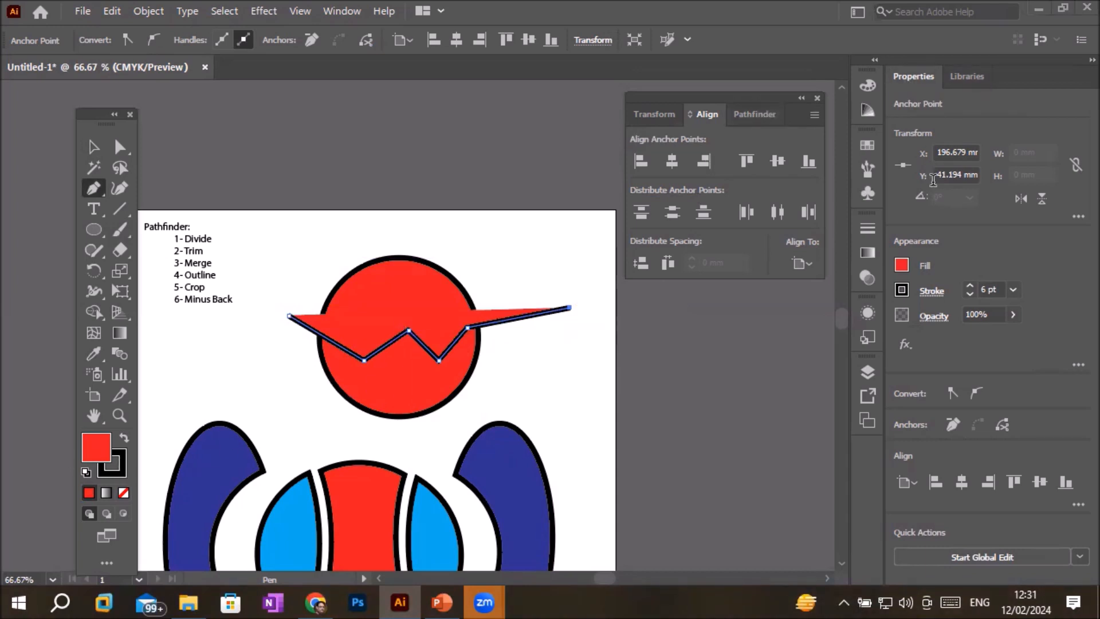
# Set the zigzag path's fill to None.
pyautogui.click(902, 265)
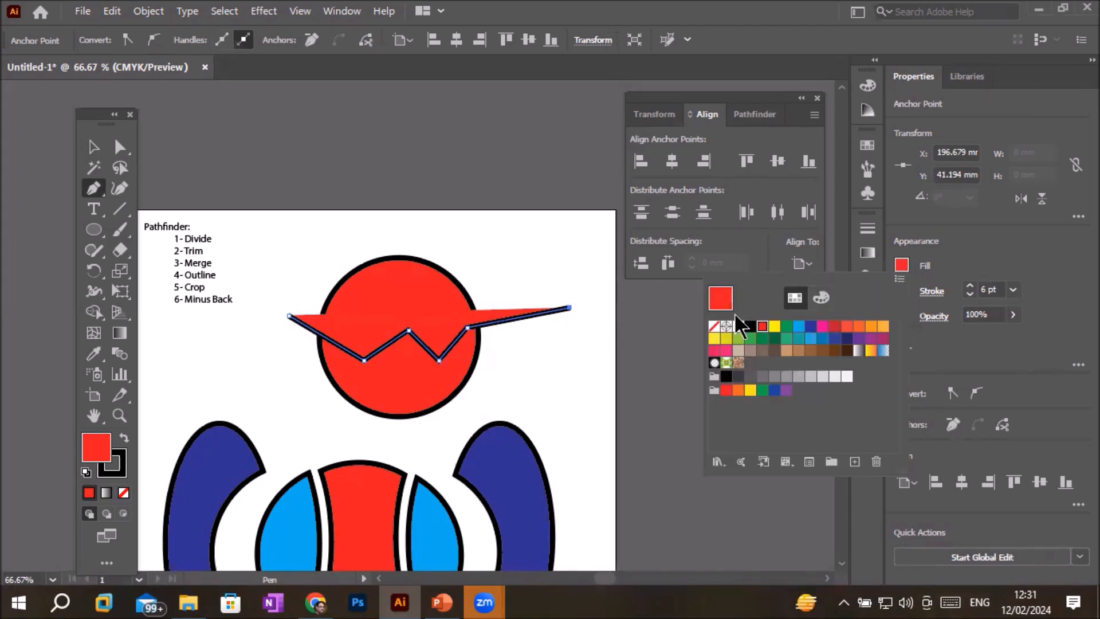
pyautogui.click(714, 326)
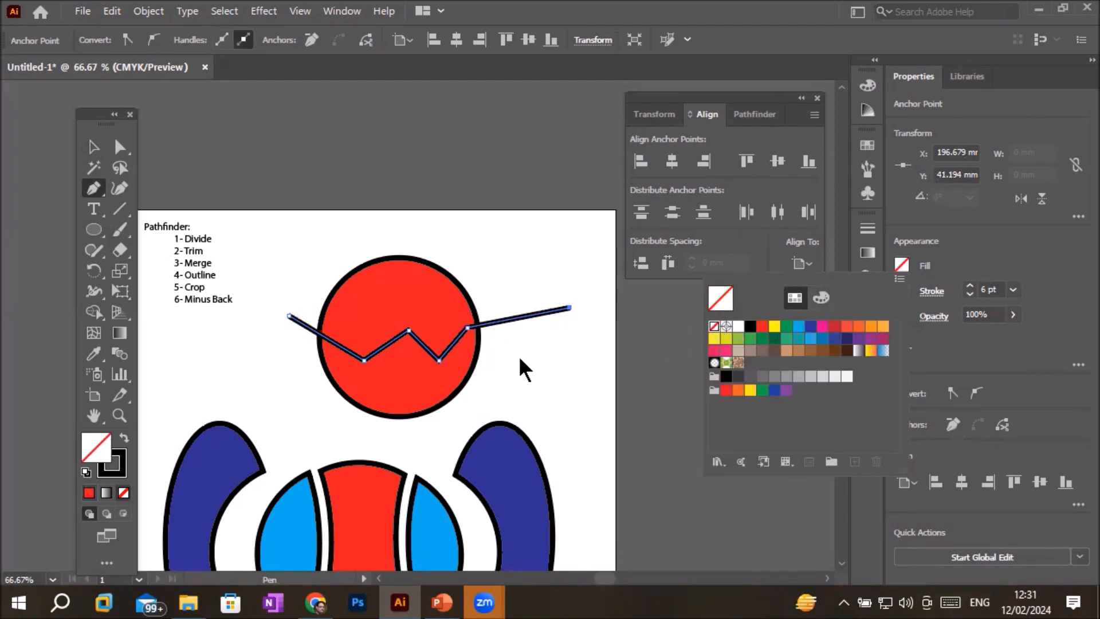
pyautogui.press('Escape')
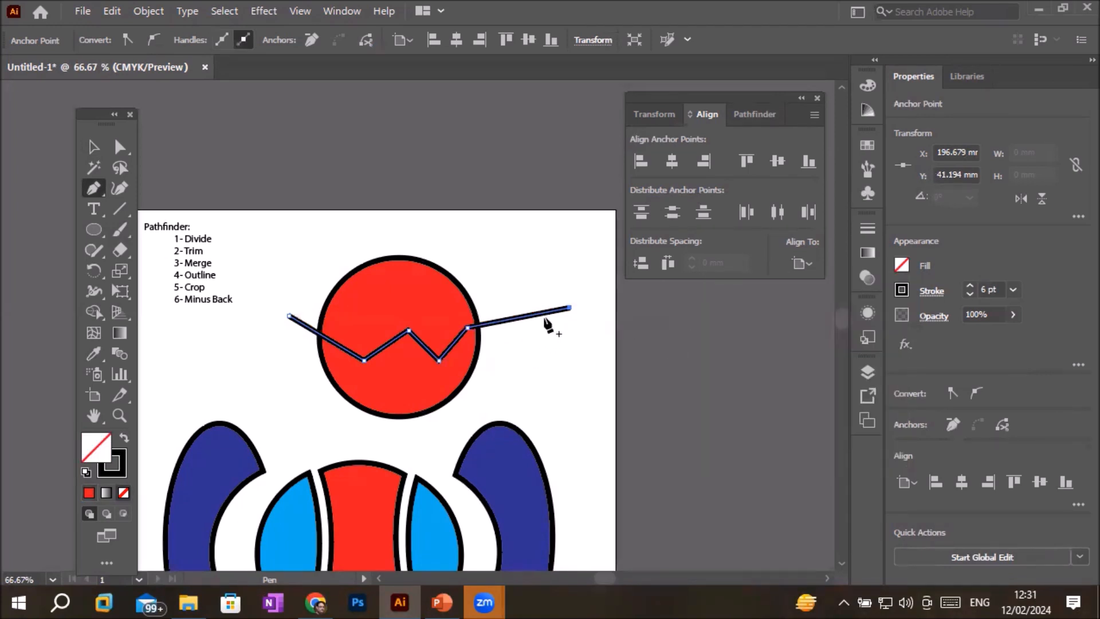
# Raise the zigzag's middle peak to about X 125, Y 41 mm and its left end point to about X 81, Y 28 mm.
pyautogui.click(120, 149)
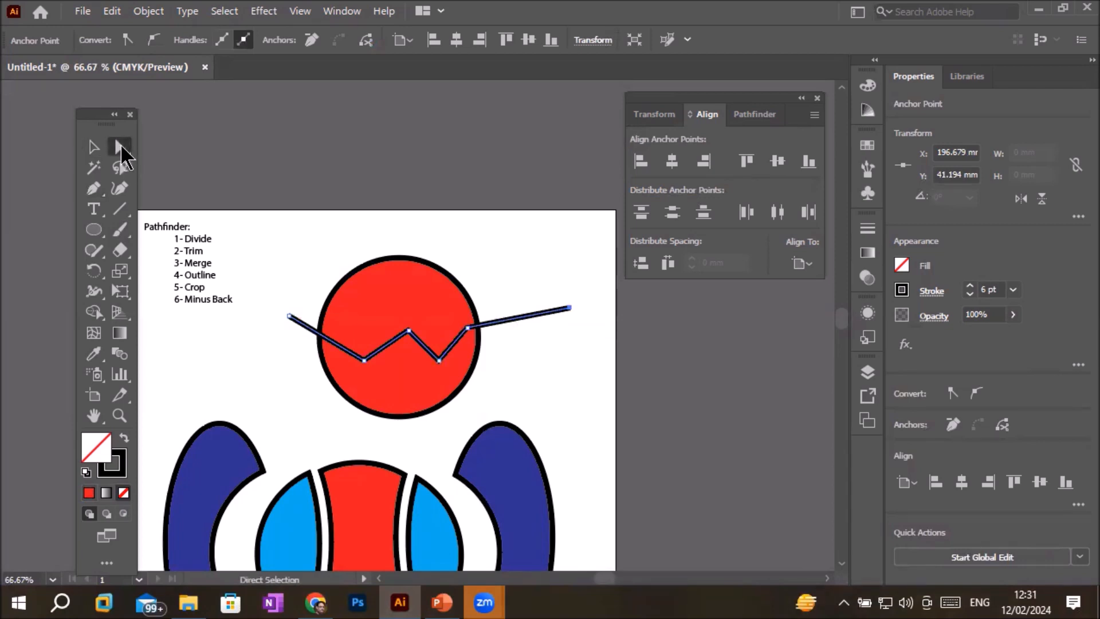
pyautogui.moveTo(408, 331); pyautogui.dragTo(399, 308)
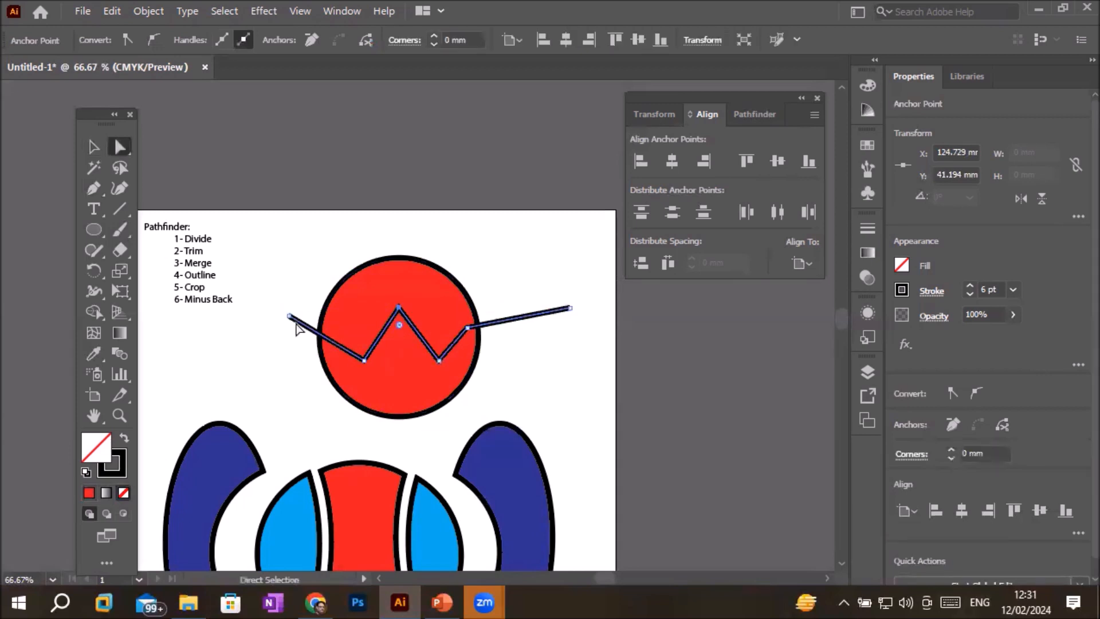
pyautogui.moveTo(289, 318); pyautogui.dragTo(294, 278)
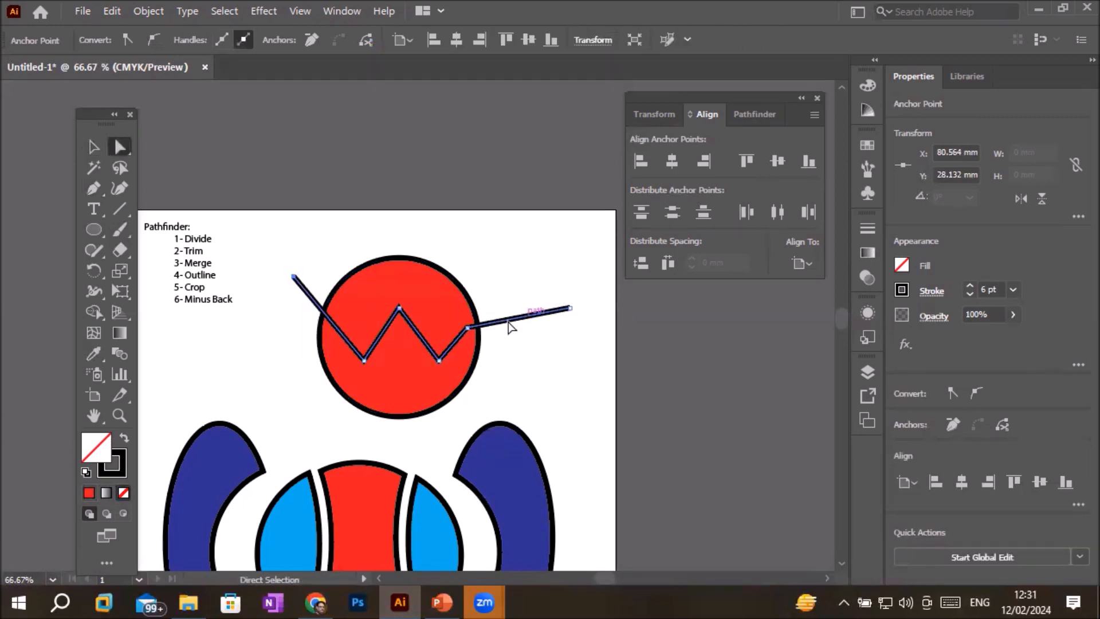
# Delete the zigzag's anchor point just inside the circle's right edge with the Pen tool.
pyautogui.click(466, 329)
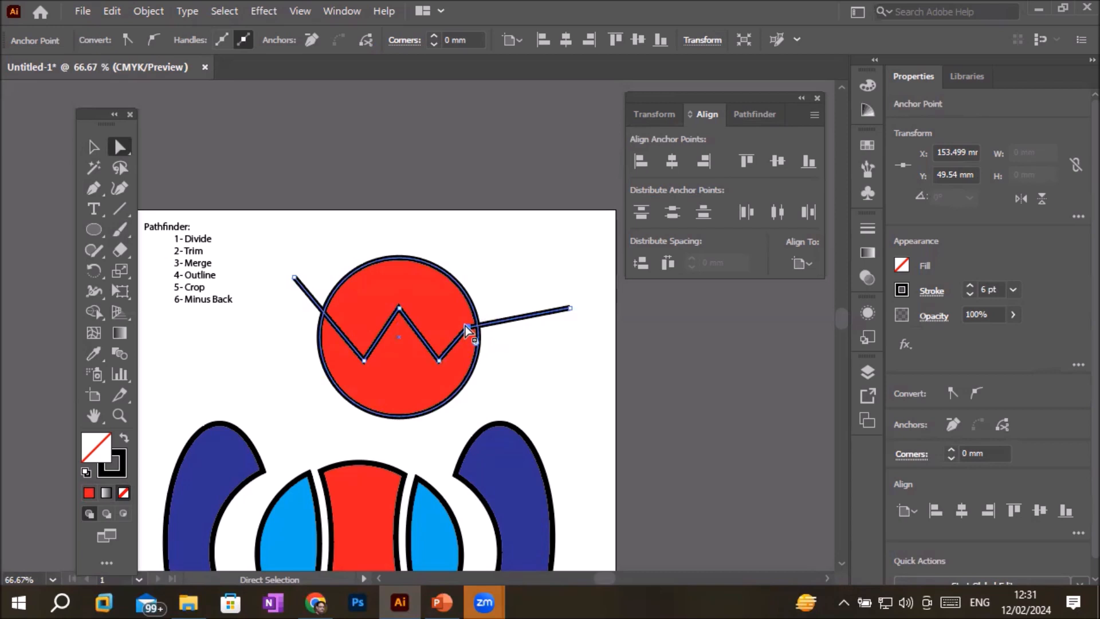
pyautogui.moveTo(466, 329); pyautogui.dragTo(467, 329)
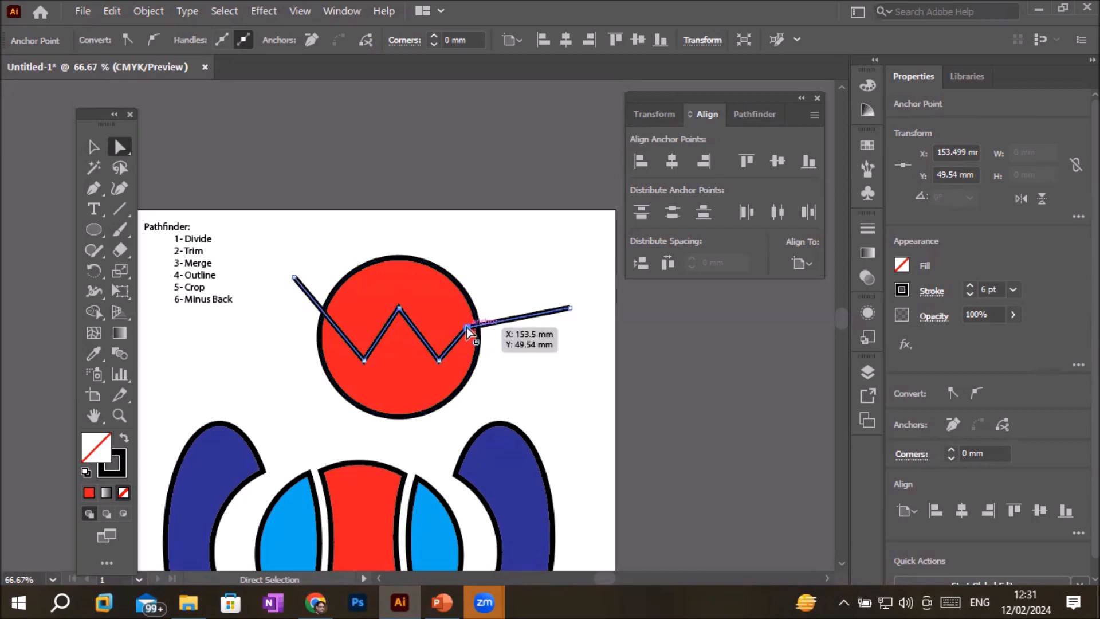
pyautogui.moveTo(468, 330); pyautogui.dragTo(467, 330)
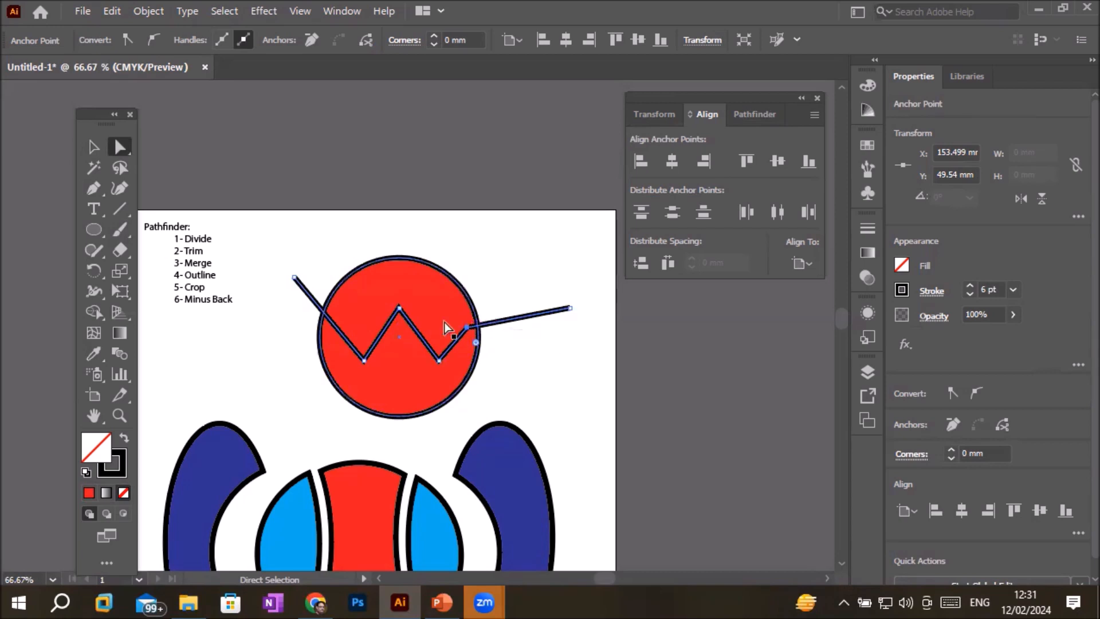
pyautogui.click(93, 188)
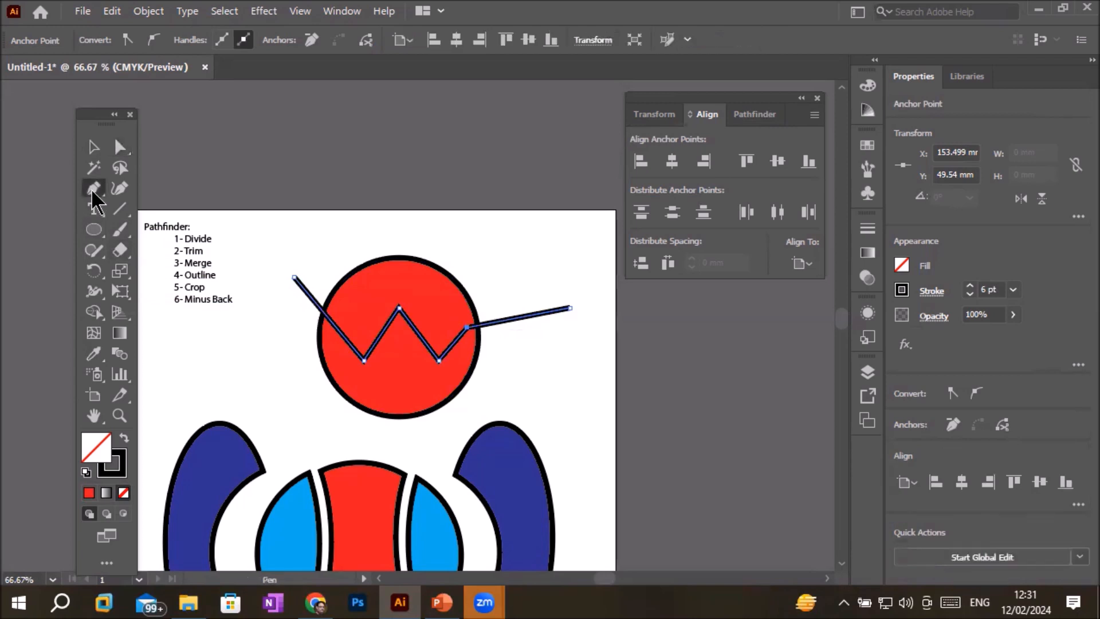
pyautogui.scroll(3, 469, 324)
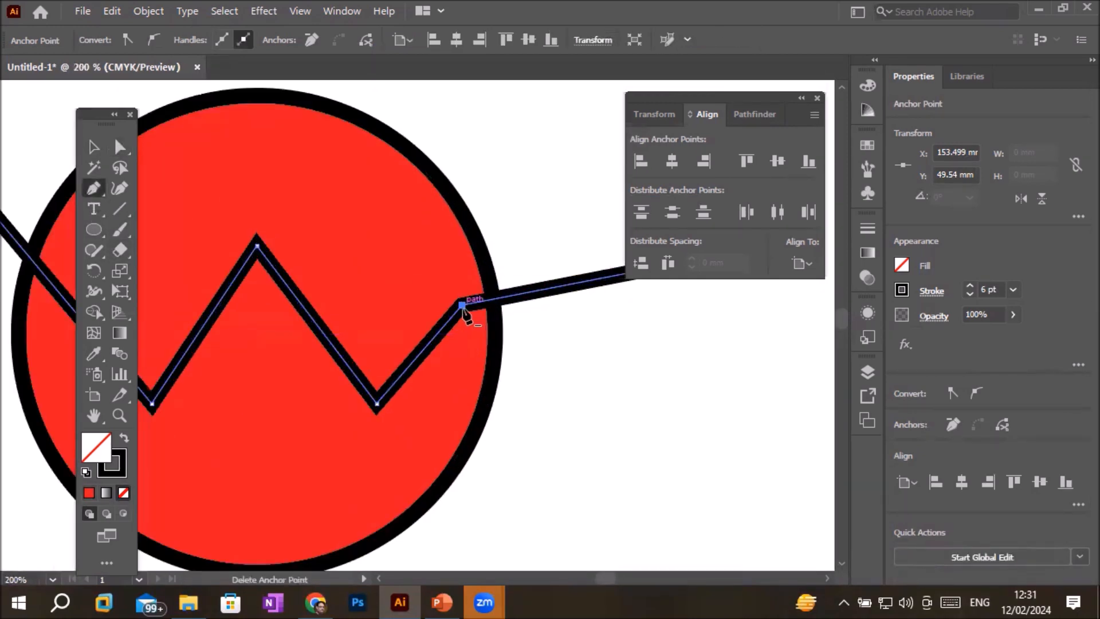
pyautogui.click(96, 191)
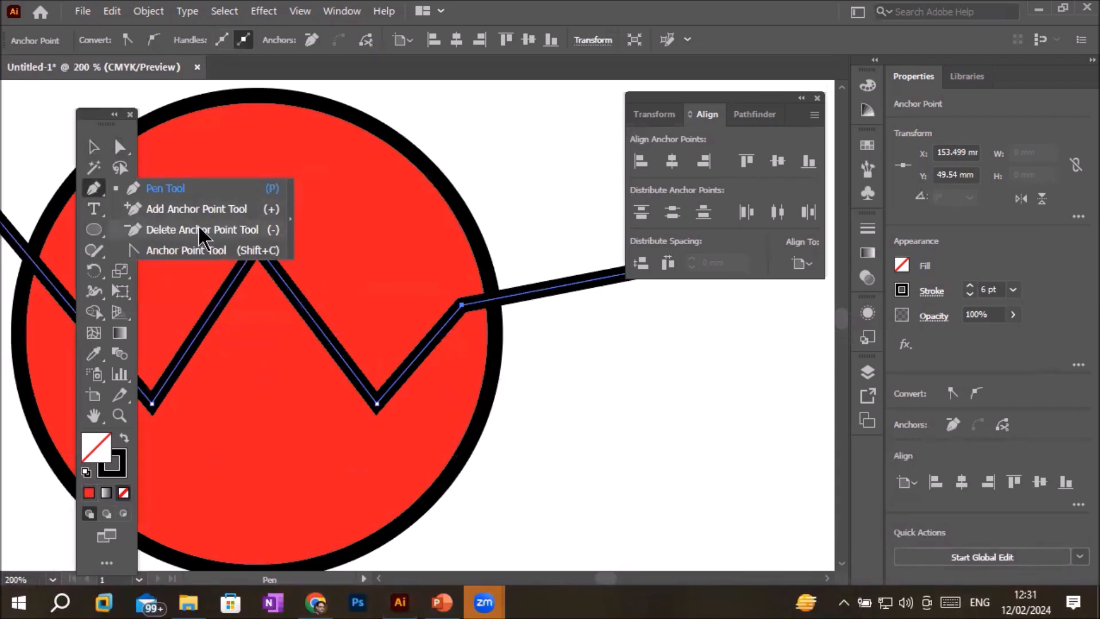
pyautogui.click(94, 189)
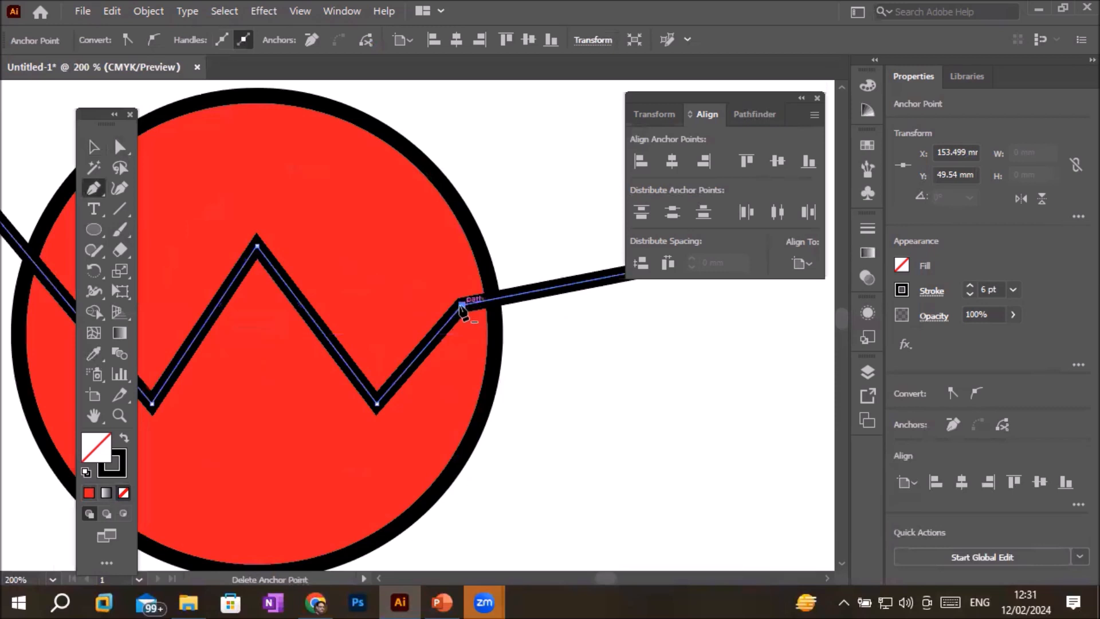
pyautogui.click(461, 306)
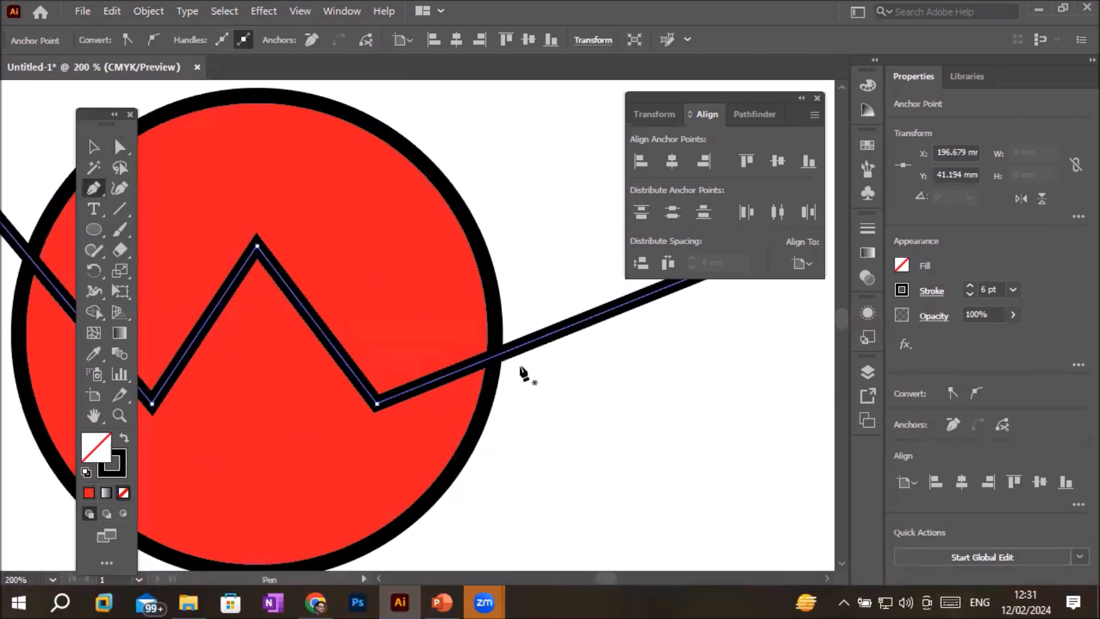
pyautogui.scroll(-3, 523, 373)
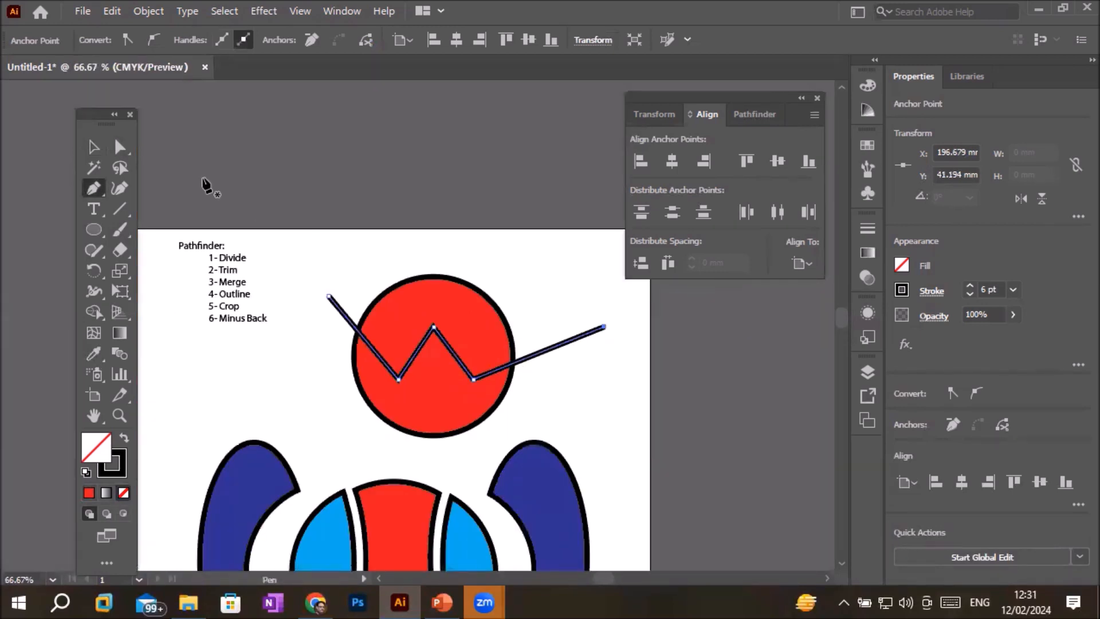
# Move the zigzag's right end point to about X 172, Y 28 mm.
pyautogui.click(119, 148)
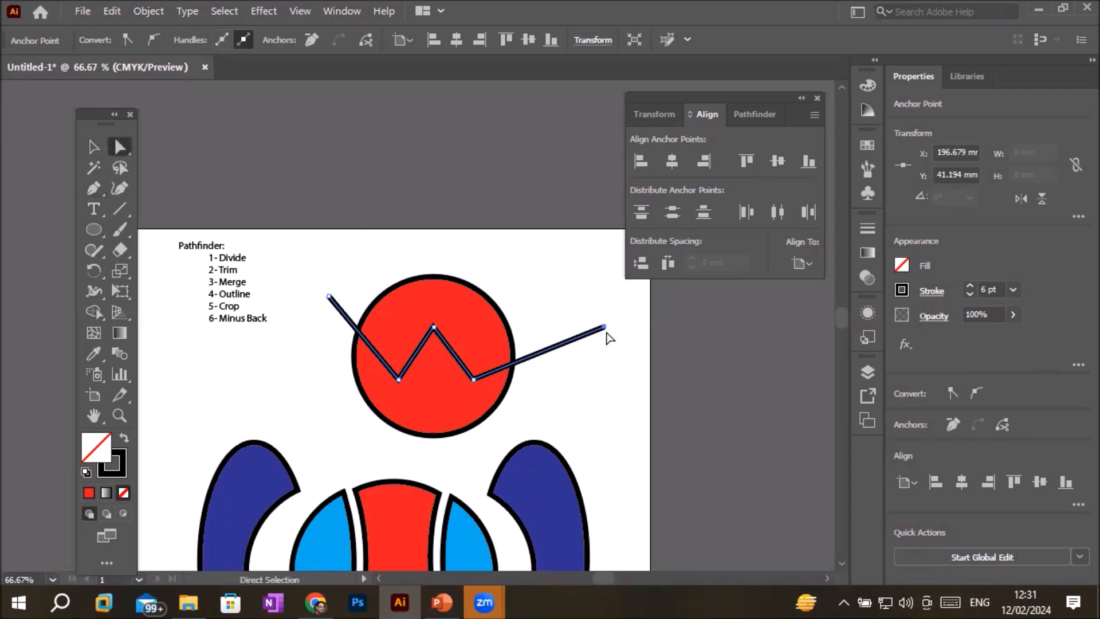
pyautogui.moveTo(605, 328); pyautogui.dragTo(548, 297)
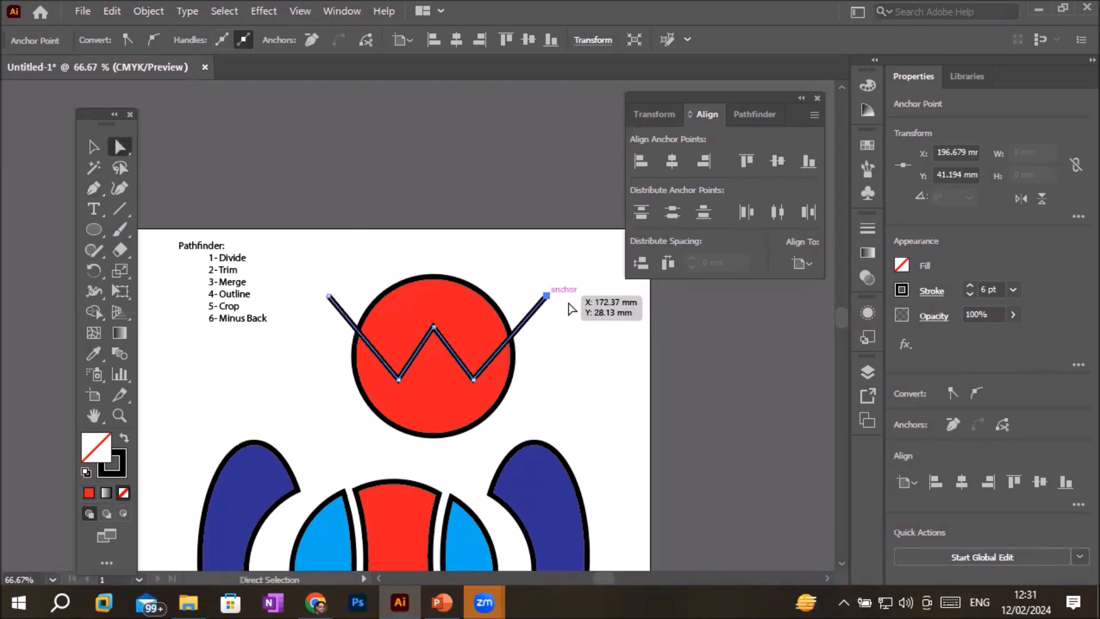
pyautogui.click(560, 364)
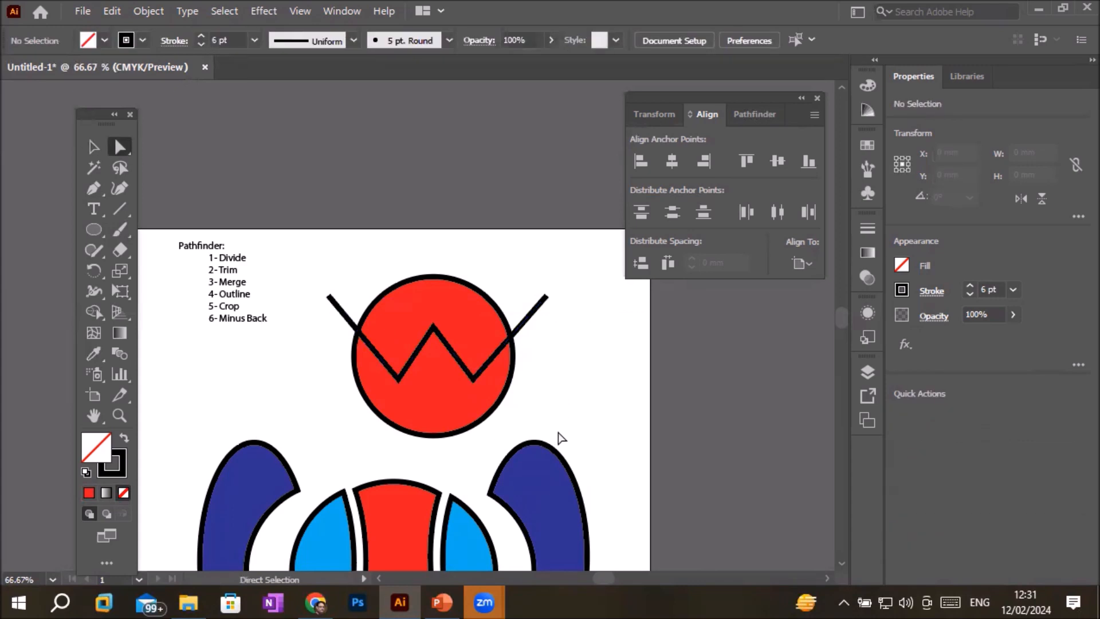
# Make a Live Paint group from the circle and zigzag and fill the area above the zigzag with yellow.
pyautogui.scroll(-2, 560, 427)
pyautogui.scroll(3, 491, 459)
pyautogui.scroll(-2, 486, 459)
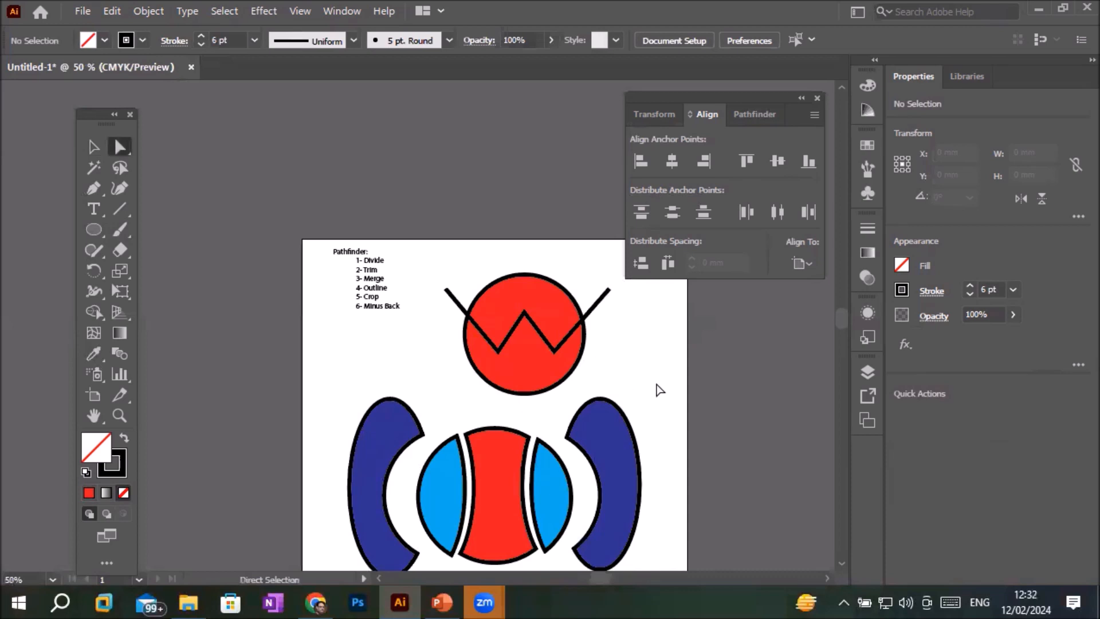
pyautogui.moveTo(705, 95); pyautogui.dragTo(725, 94)
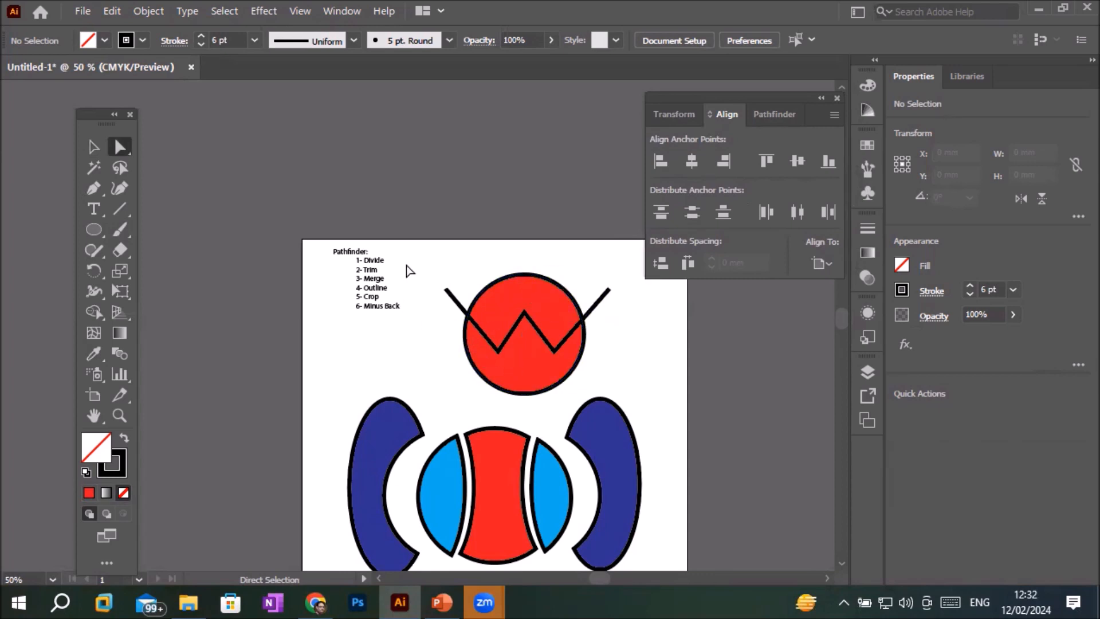
pyautogui.click(94, 147)
pyautogui.moveTo(432, 251); pyautogui.dragTo(645, 398)
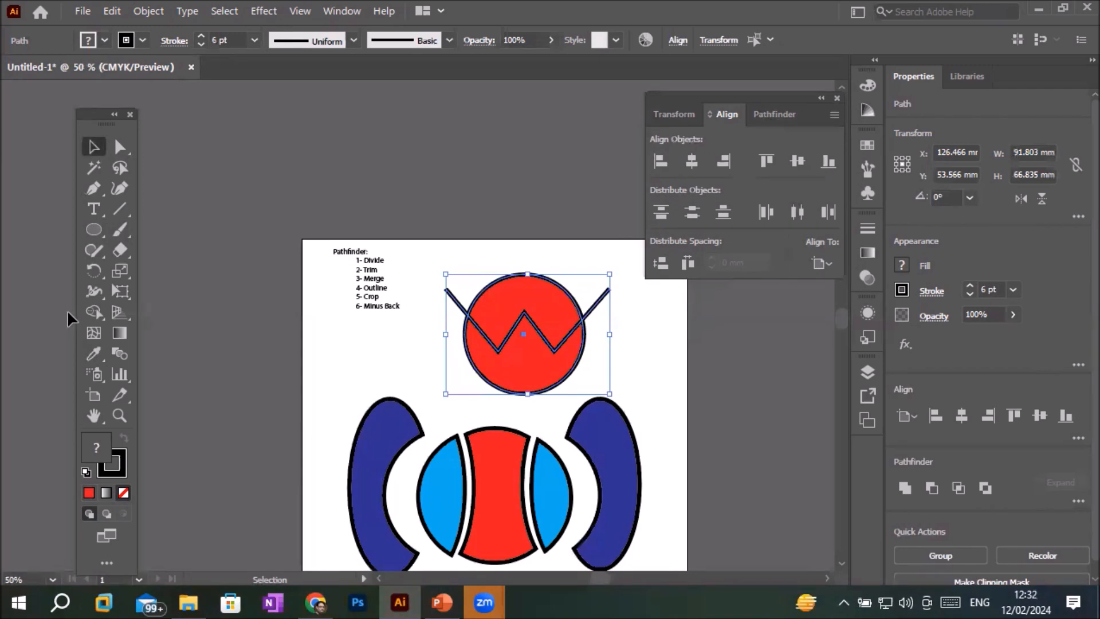
pyautogui.click(93, 312)
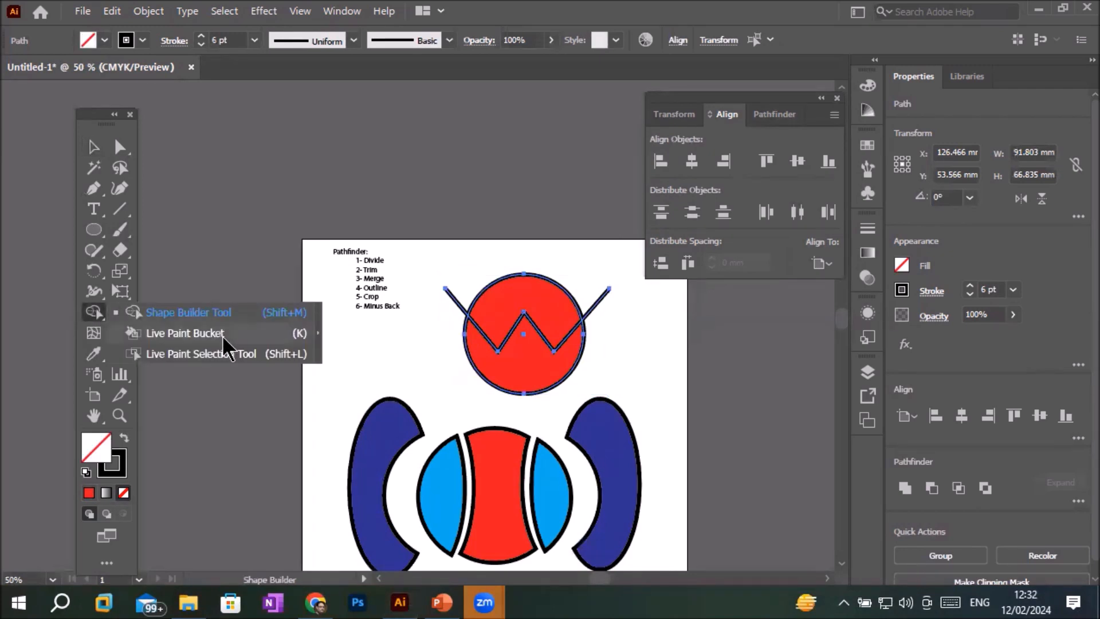
pyautogui.click(189, 334)
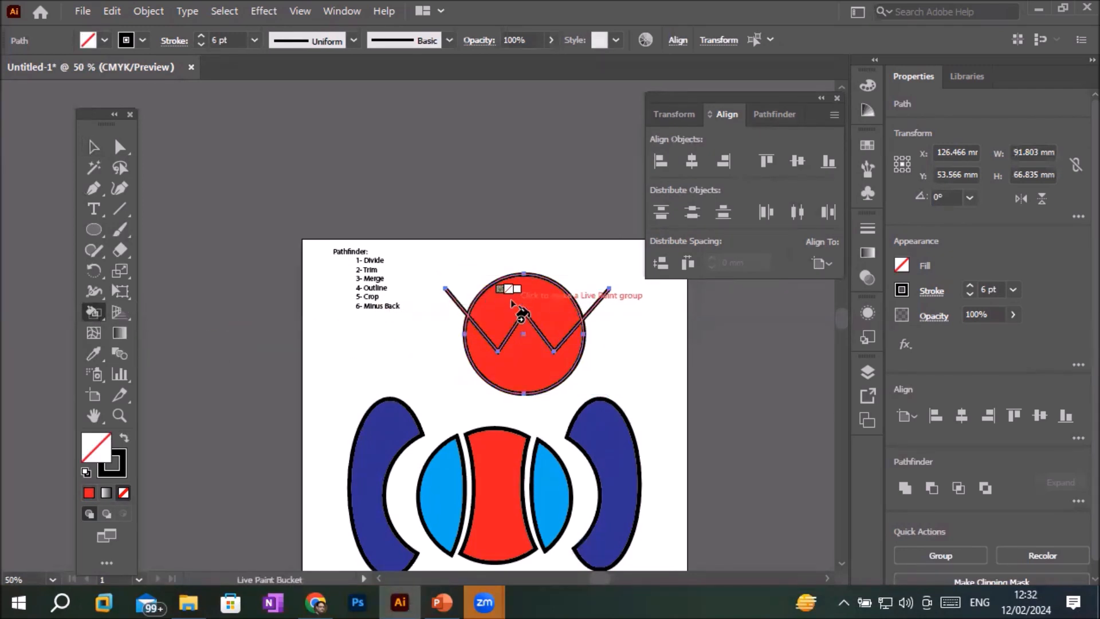
pyautogui.press('Right')
pyautogui.press('Right')
pyautogui.press('Right')
pyautogui.press('Right')
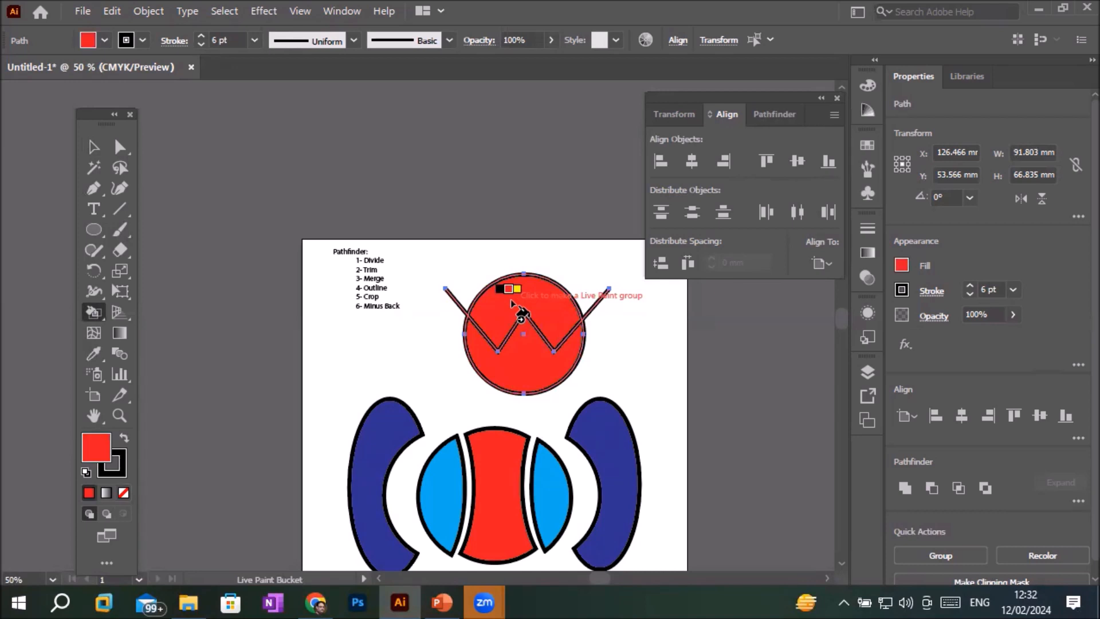
pyautogui.click(510, 299)
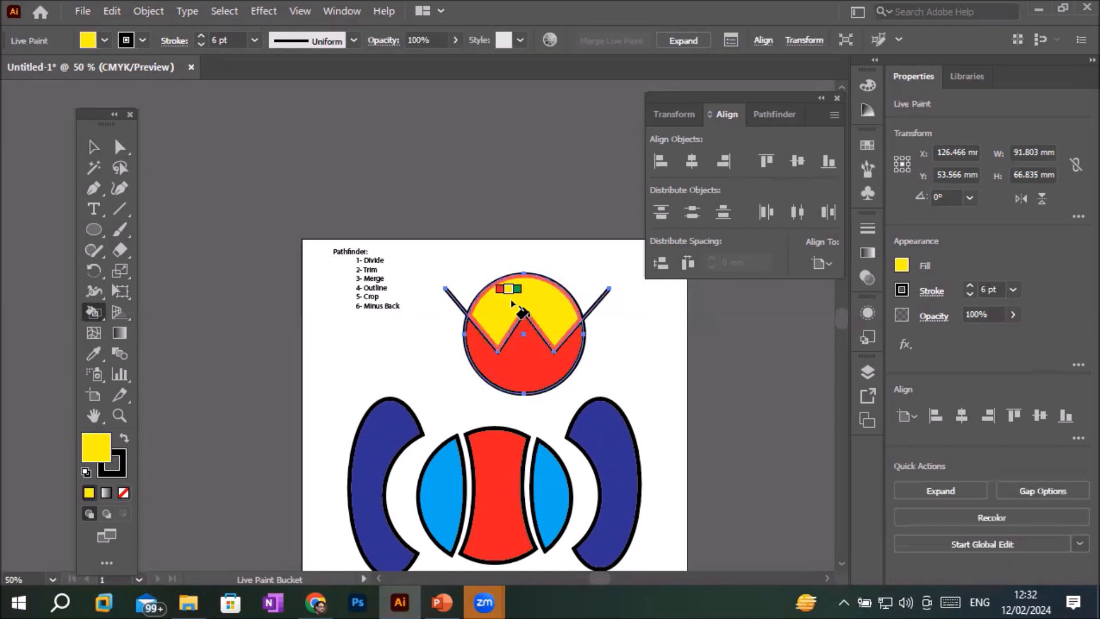
# Fill the circle's area below the zigzag with green using the Live Paint Bucket, and deselect the group.
pyautogui.press('Right')
pyautogui.click(519, 363)
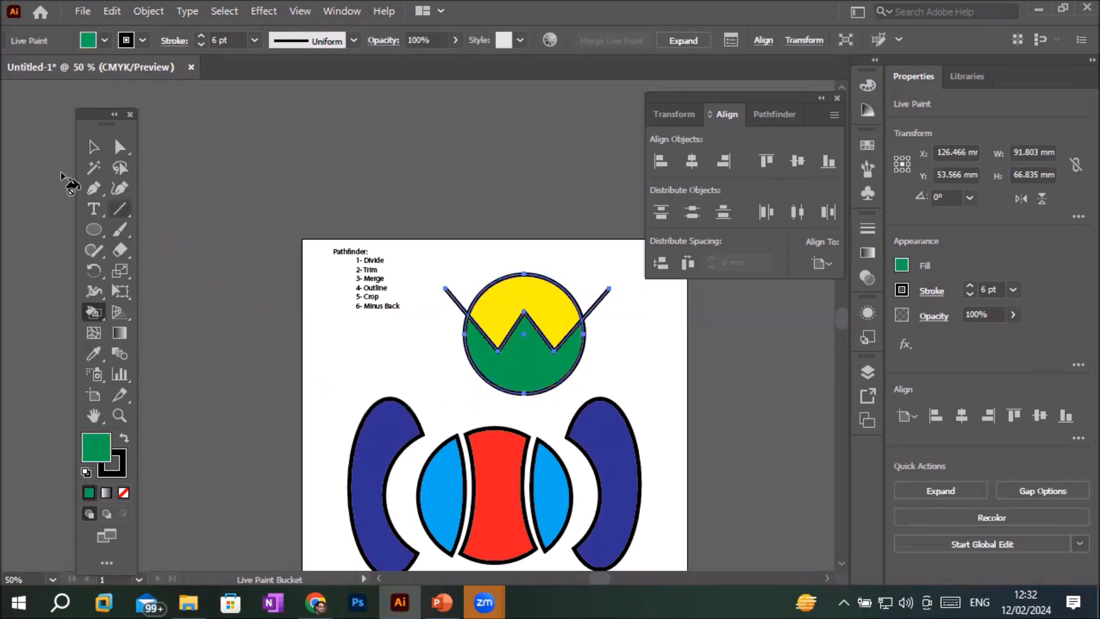
pyautogui.click(94, 148)
pyautogui.click(337, 369)
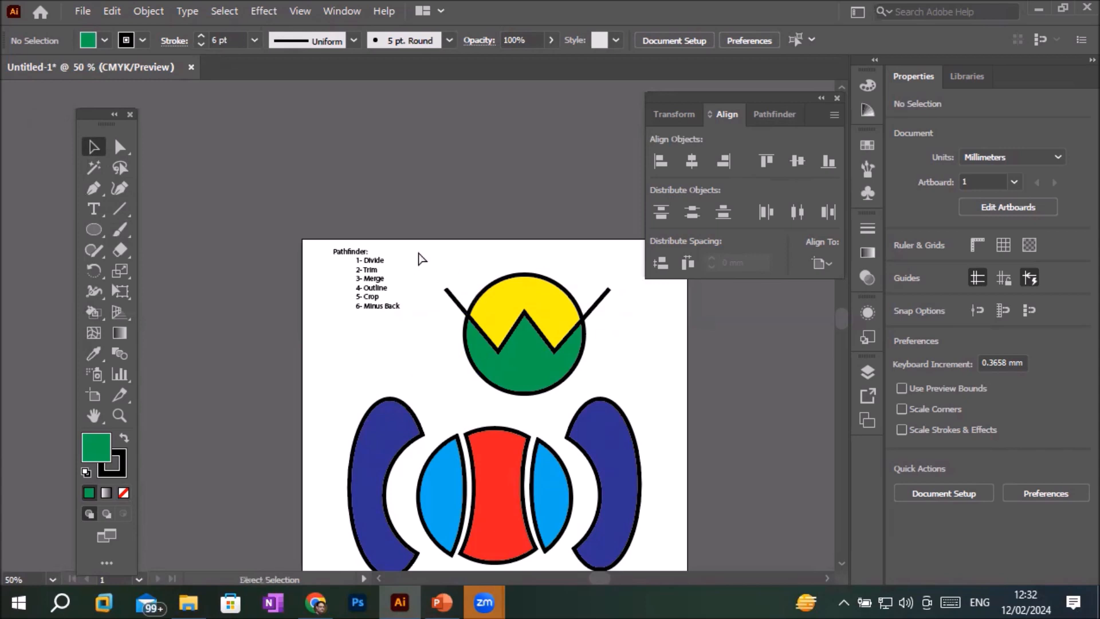
# Undo the Live Paint fills on the circle and zigzag, and deselect them.
pyautogui.hotkey('ctrl', 'z')
pyautogui.hotkey('ctrl', 'z')
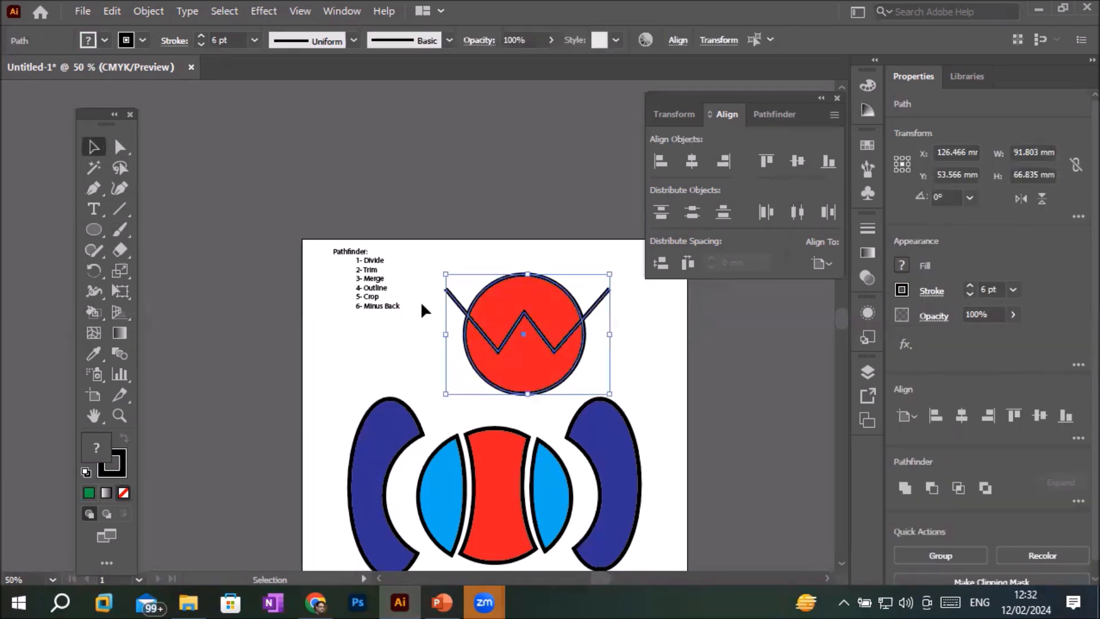
pyautogui.click(424, 301)
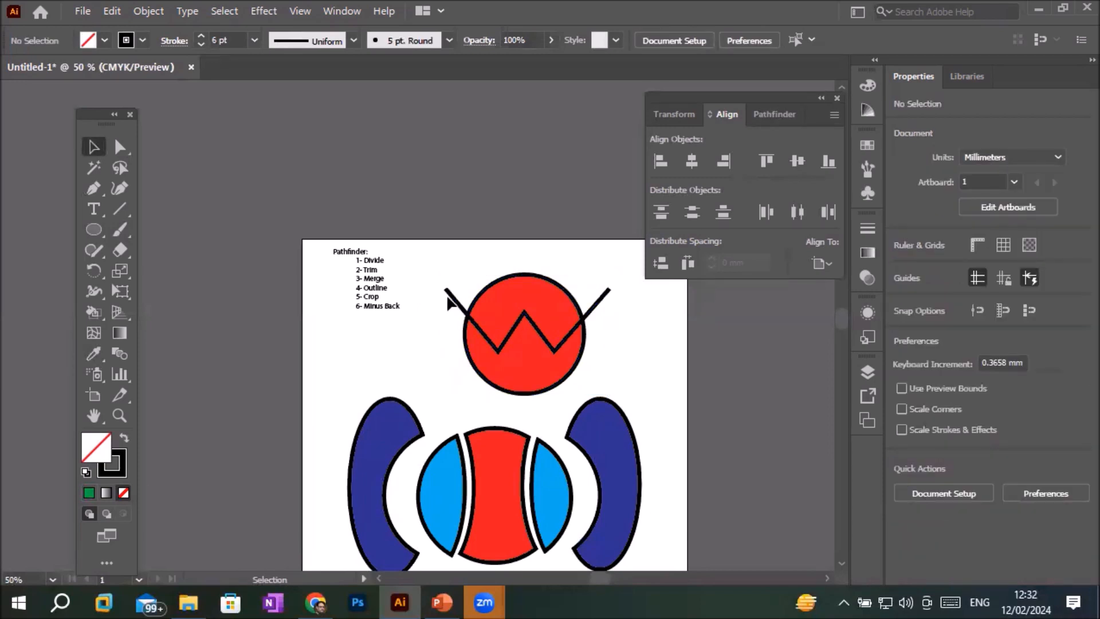
pyautogui.moveTo(450, 298)
pyautogui.mouseDown()
pyautogui.moveTo(434, 328)
pyautogui.moveTo(344, 385)
pyautogui.moveTo(334, 361)
pyautogui.moveTo(437, 313)
pyautogui.mouseUp()
pyautogui.moveTo(450, 308); pyautogui.dragTo(451, 295)
pyautogui.click(420, 349)
# Divide the red circle along the zigzag path with the Pathfinder Divide operation.
pyautogui.moveTo(436, 248); pyautogui.dragTo(627, 394)
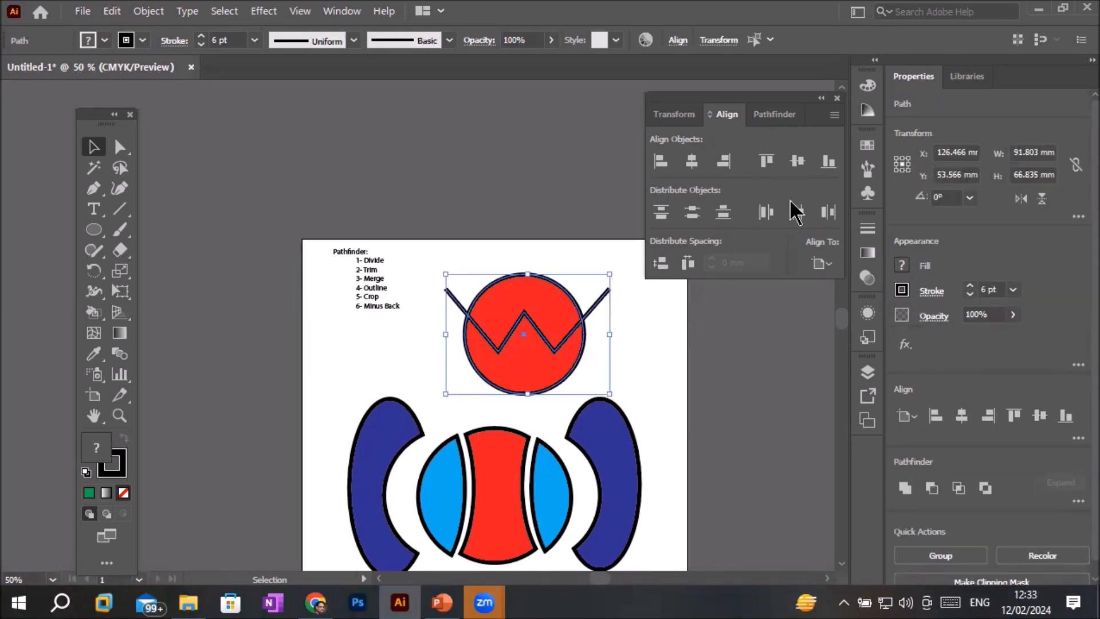
pyautogui.click(783, 114)
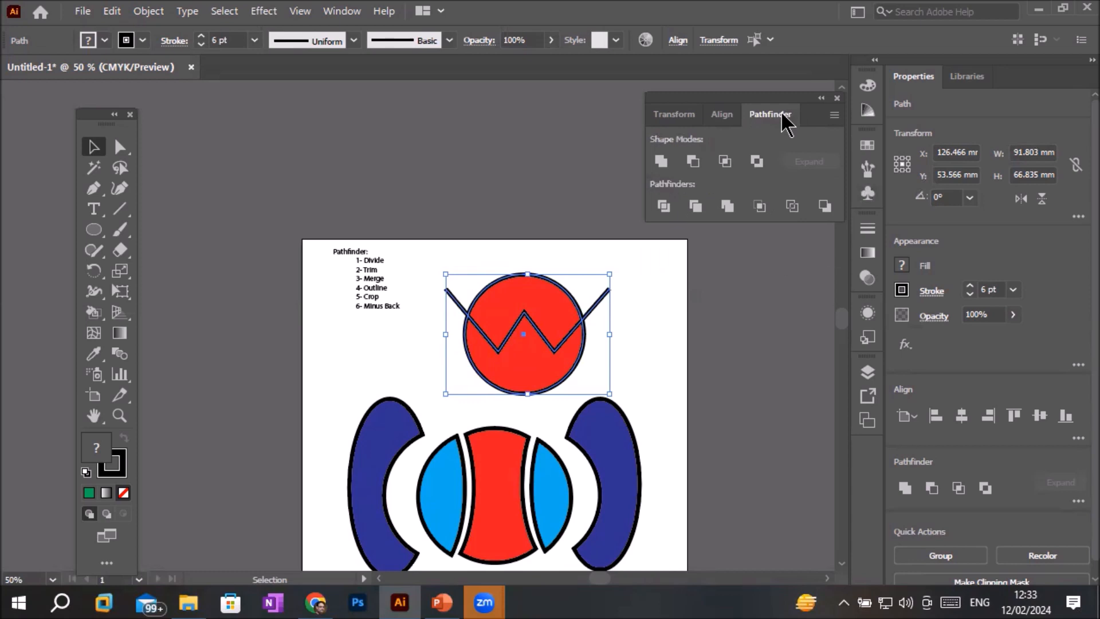
pyautogui.click(657, 209)
pyautogui.click(649, 303)
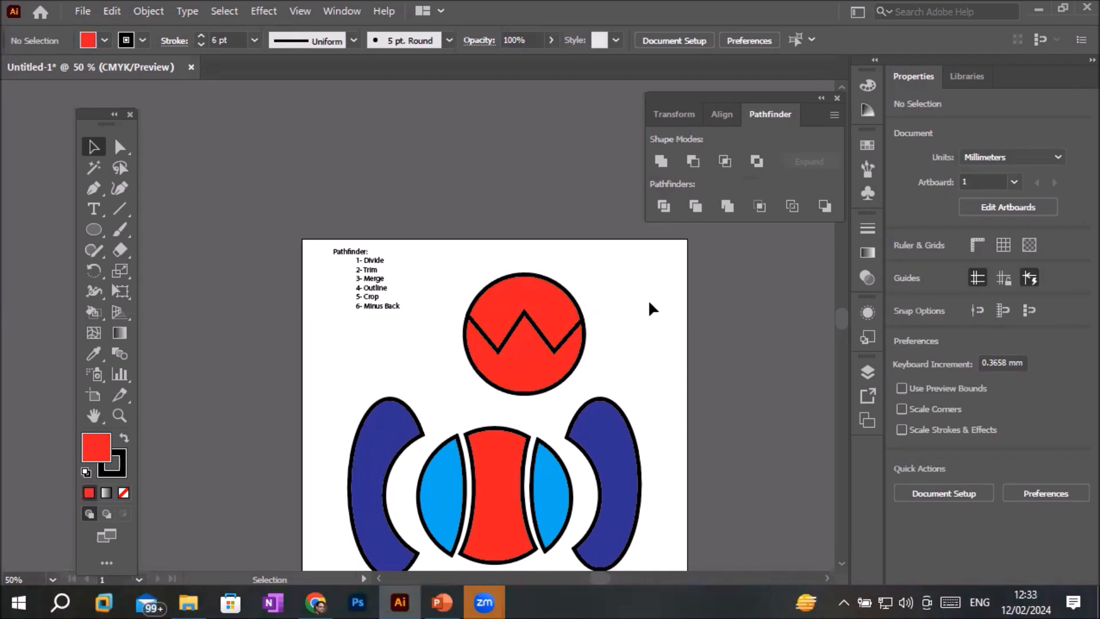
# Ungroup the divided circle and move its upper piece straight up to about Y 30 mm, leaving a gap.
pyautogui.click(556, 305)
pyautogui.rightClick(554, 302)
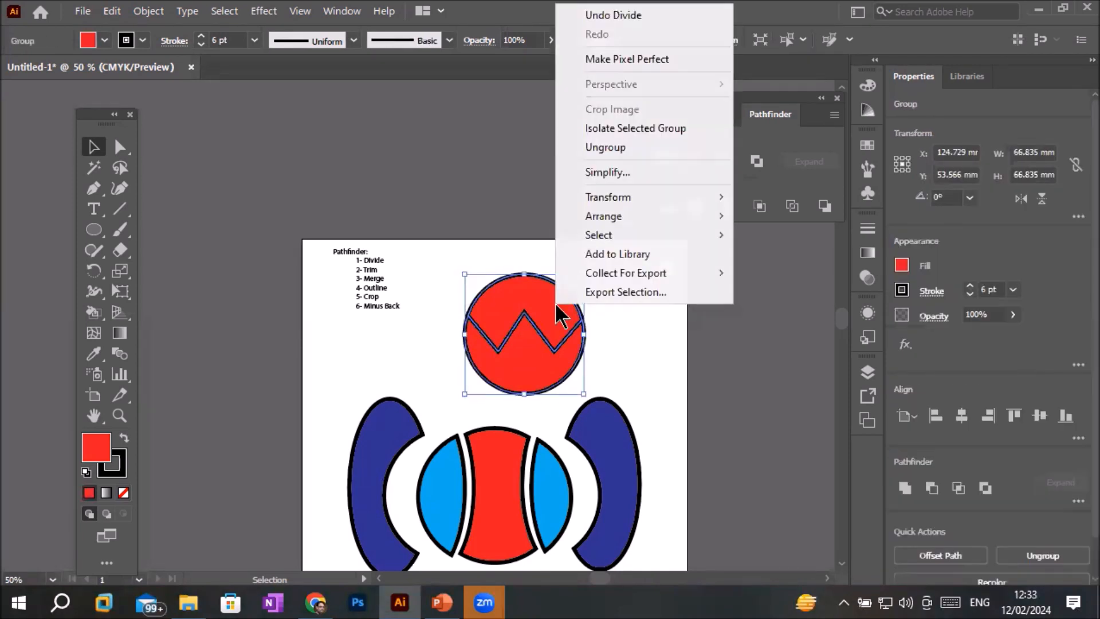
pyautogui.click(635, 147)
pyautogui.click(654, 320)
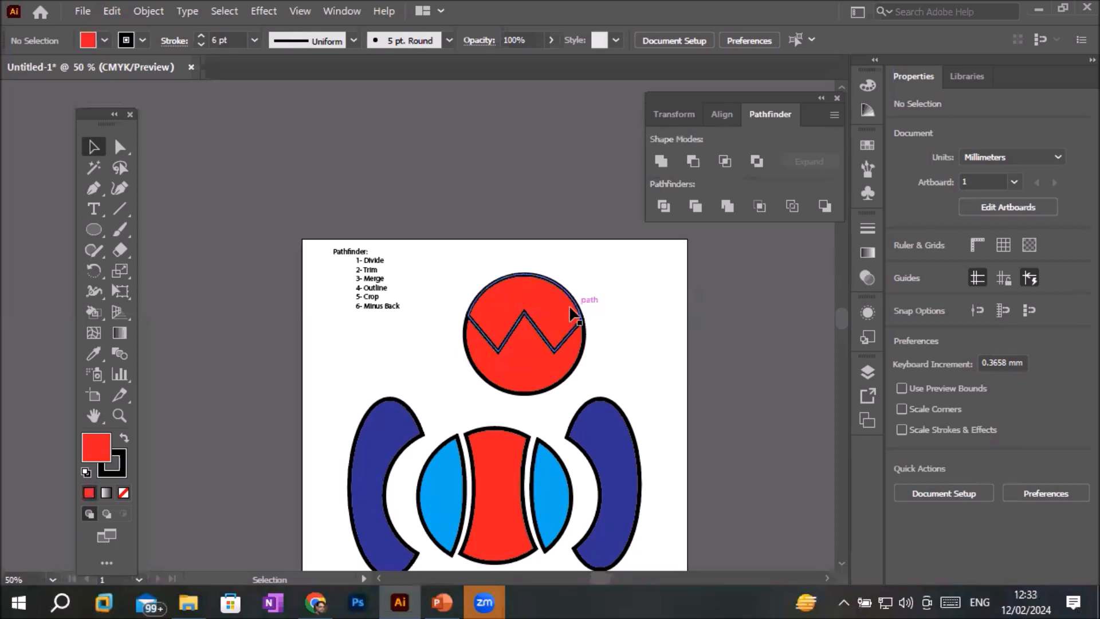
pyautogui.moveTo(545, 301); pyautogui.dragTo(543, 280)
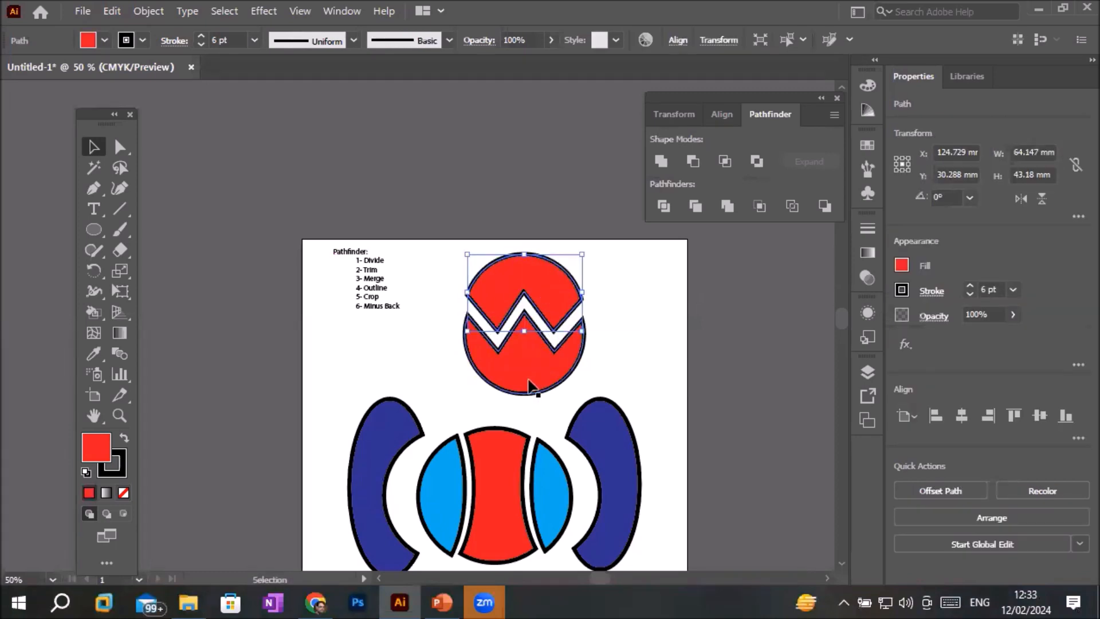
pyautogui.click(638, 337)
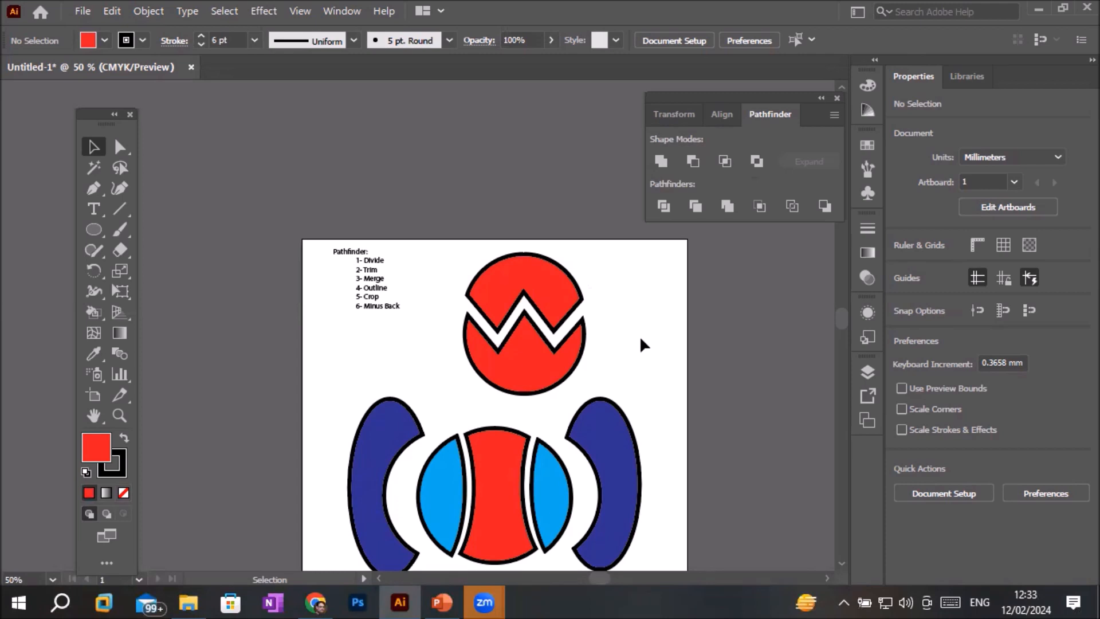
# Draw an ellipse about 44 × 18 mm overlapping the top of the circle's upper piece, centred near X 124, Y 12 mm.
pyautogui.scroll(-2, 641, 396)
pyautogui.moveTo(631, 503); pyautogui.dragTo(539, 379)
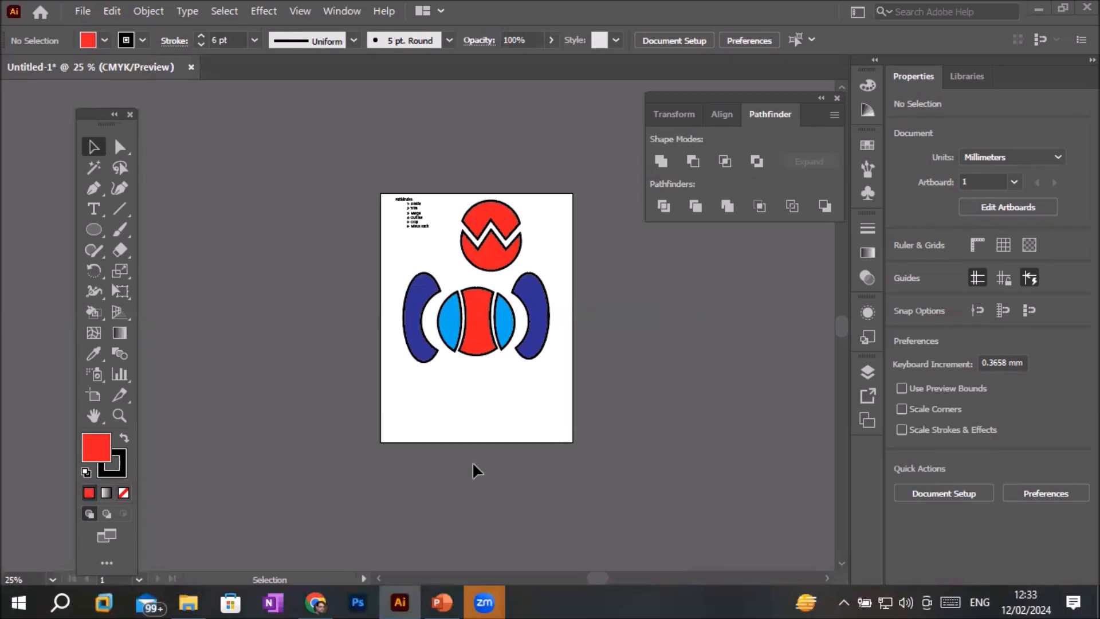
pyautogui.scroll(2, 510, 415)
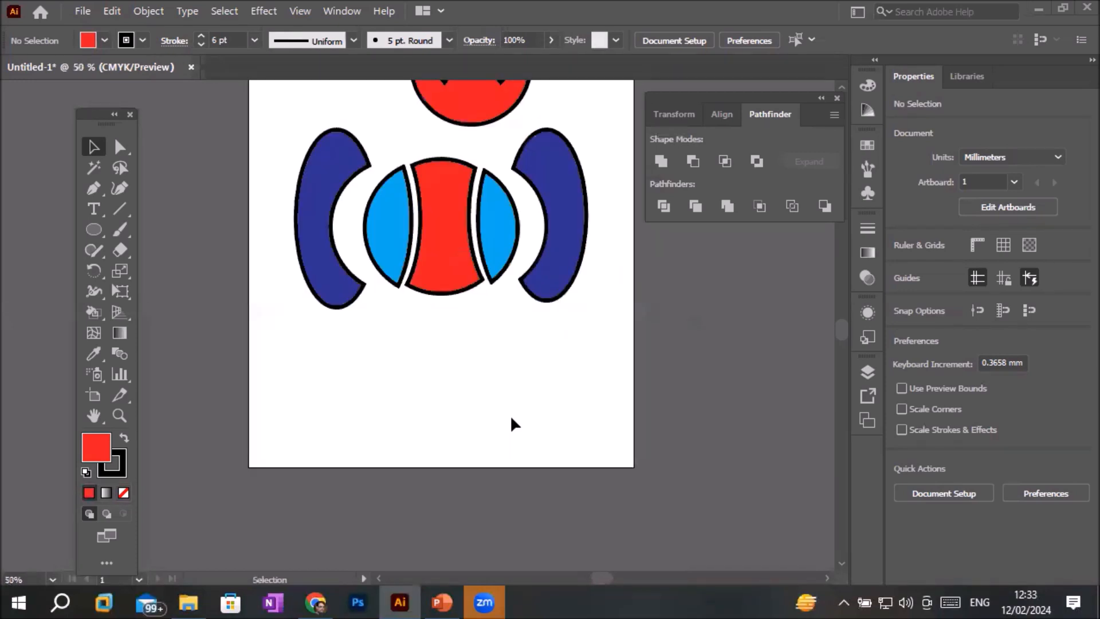
pyautogui.scroll(-1, 511, 172)
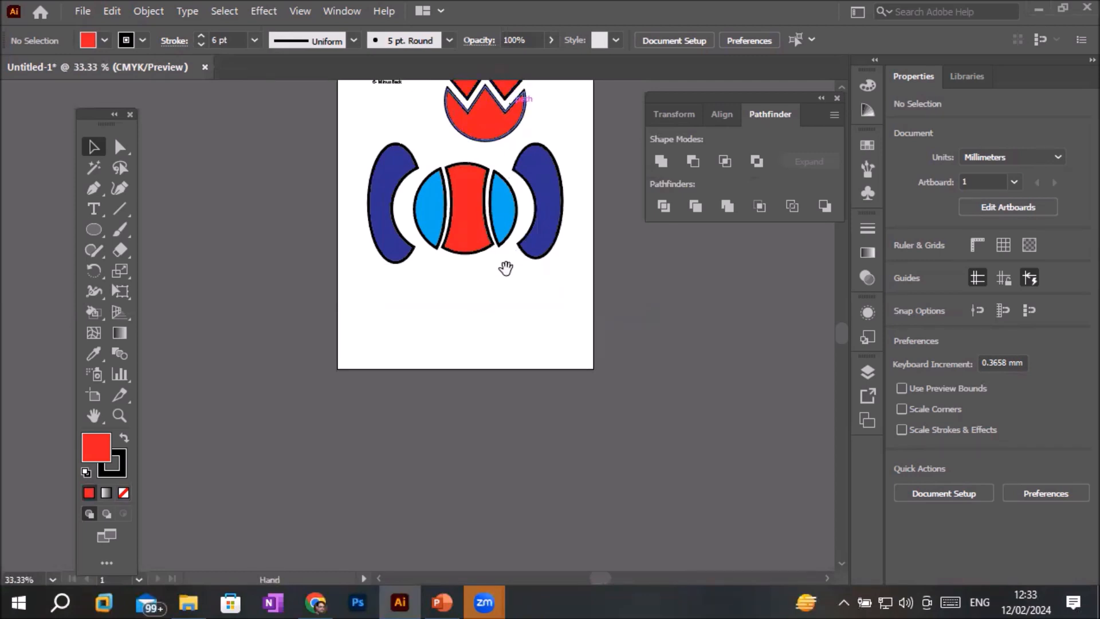
pyautogui.scroll(2, 507, 239)
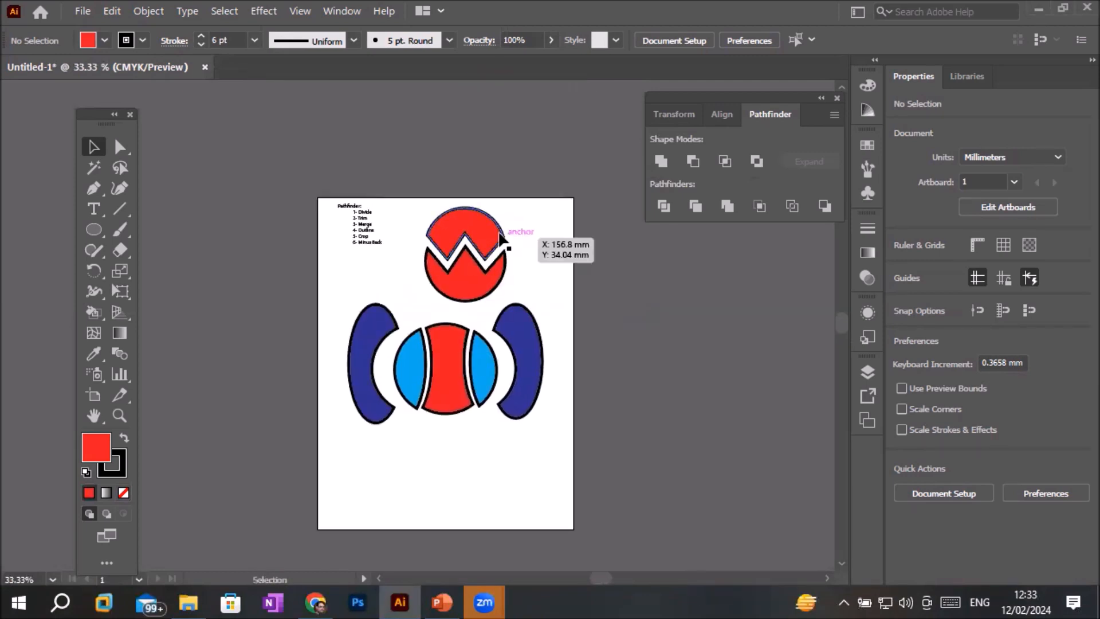
pyautogui.scroll(1, 491, 236)
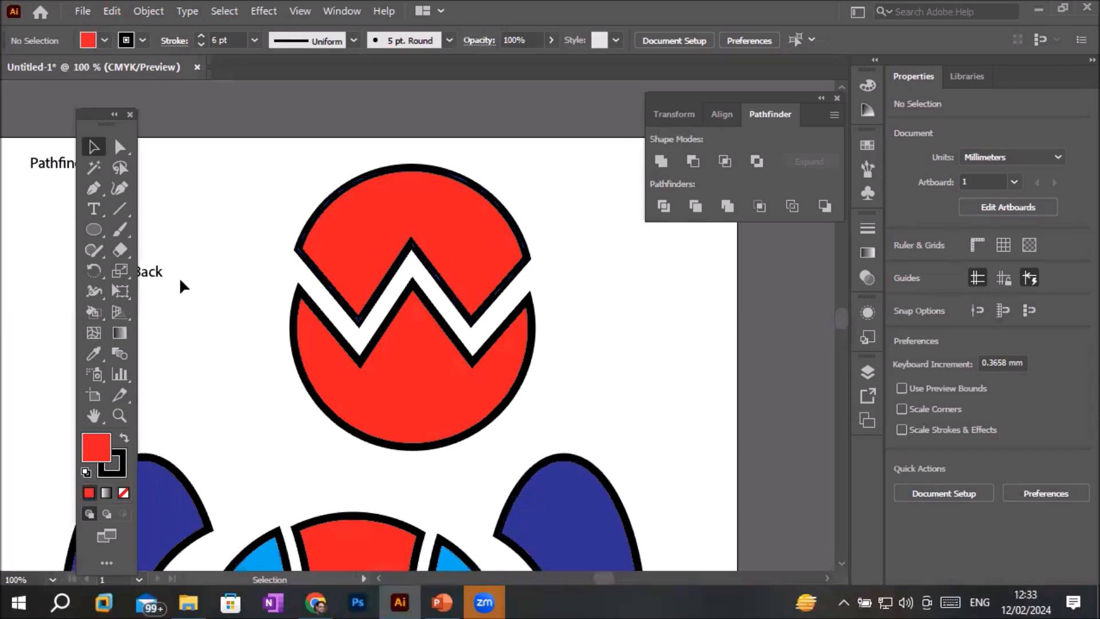
pyautogui.click(92, 230)
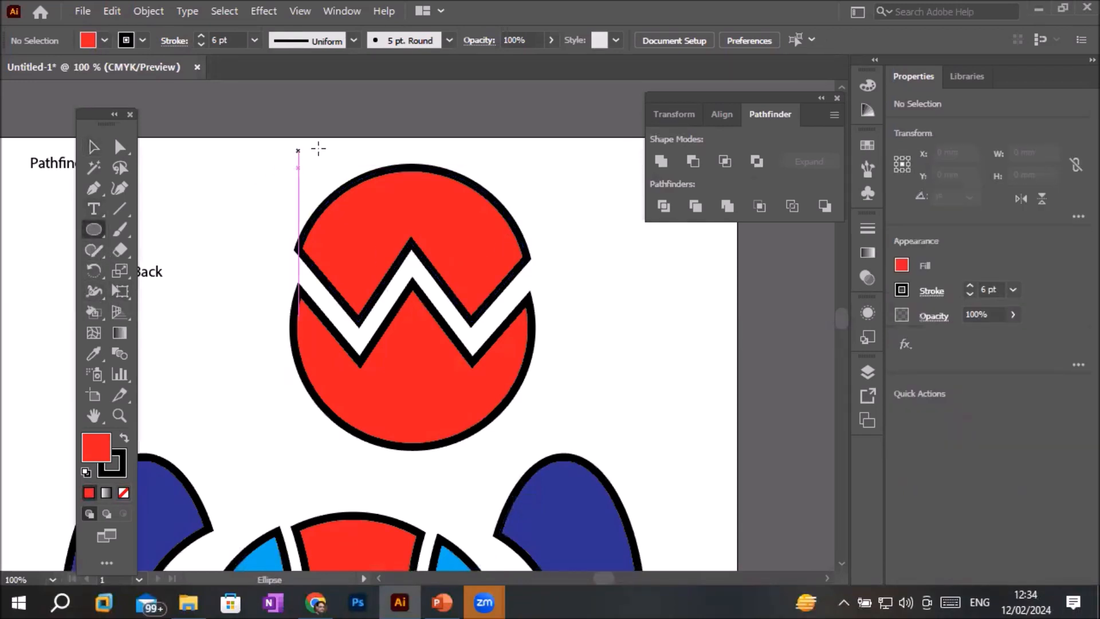
pyautogui.moveTo(331, 147); pyautogui.dragTo(488, 209)
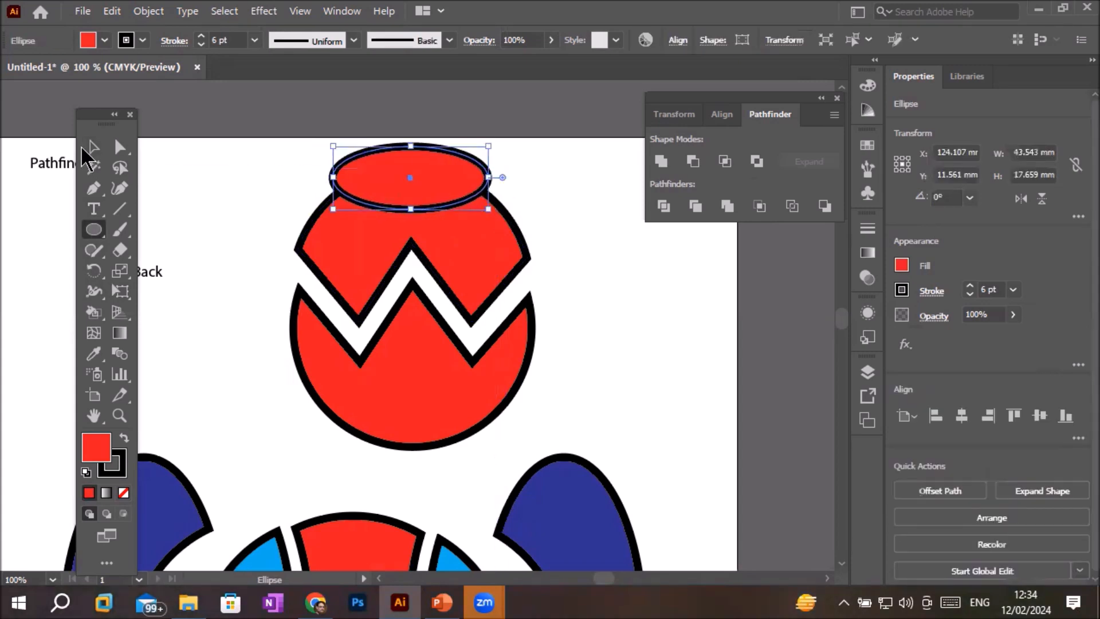
pyautogui.click(93, 148)
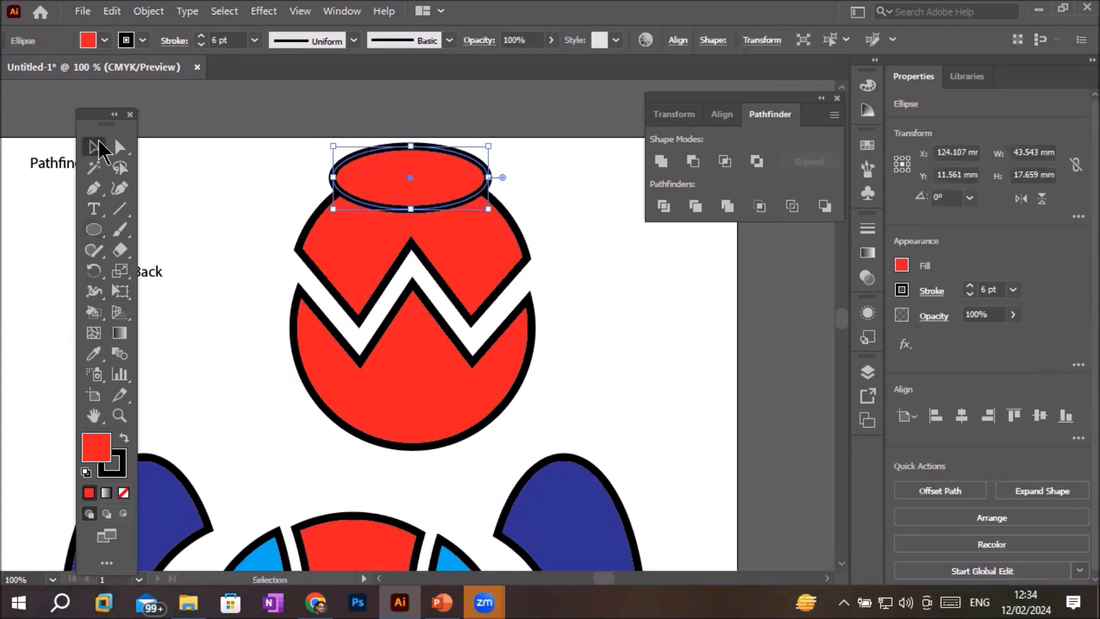
pyautogui.keyDown('shift'); pyautogui.click(455, 245); pyautogui.keyUp('shift')
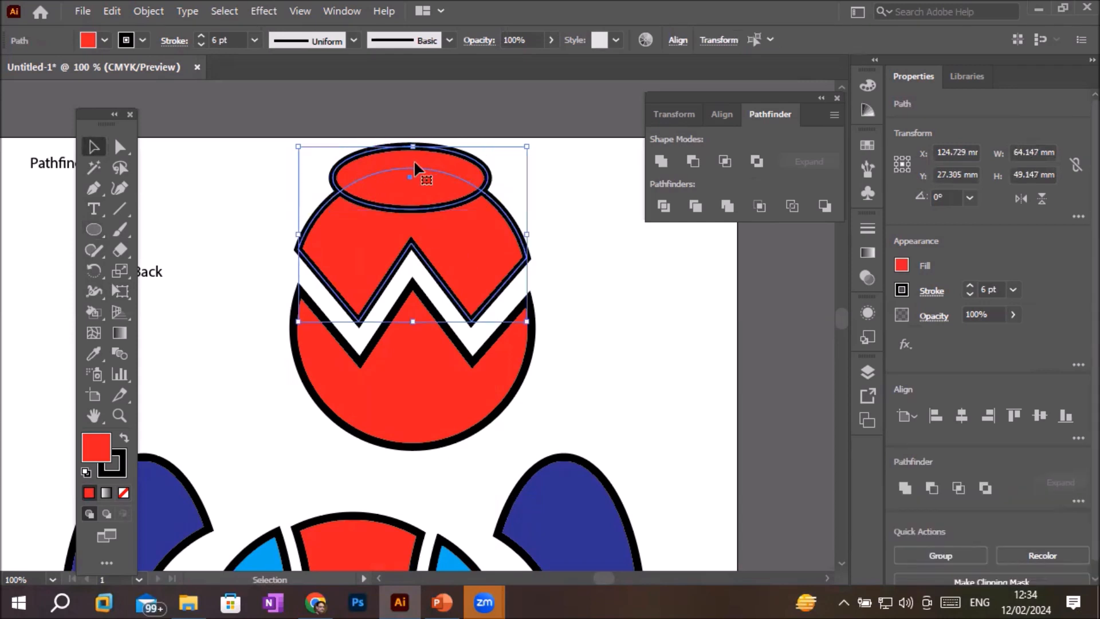
pyautogui.click(240, 162)
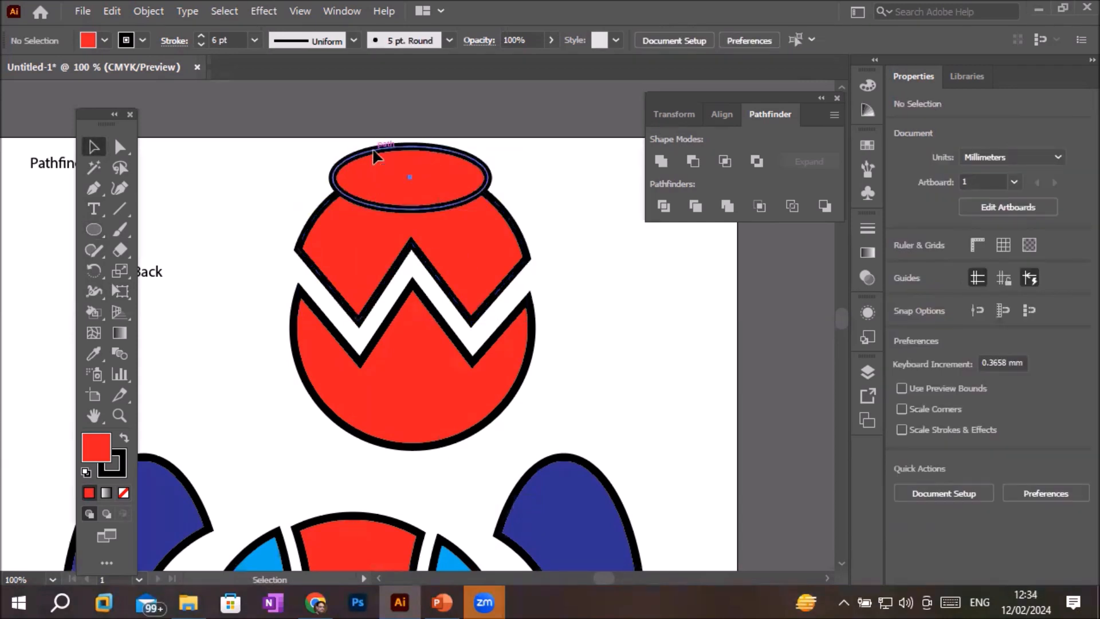
# Give the new ellipse a light blue fill and set its stroke to None.
pyautogui.click(377, 161)
pyautogui.click(104, 40)
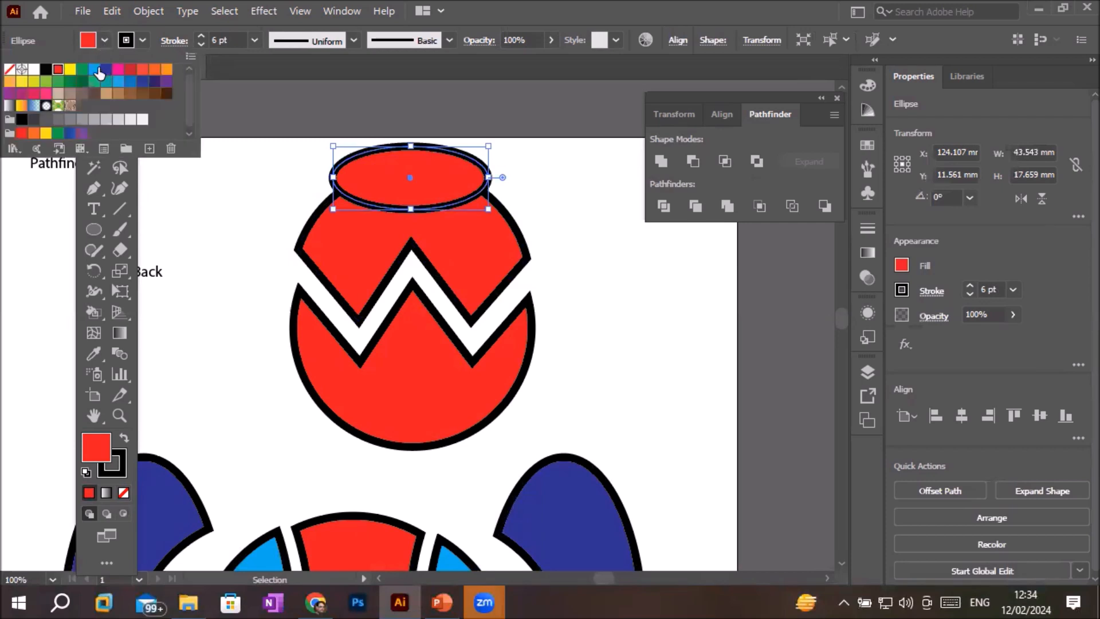
pyautogui.click(58, 69)
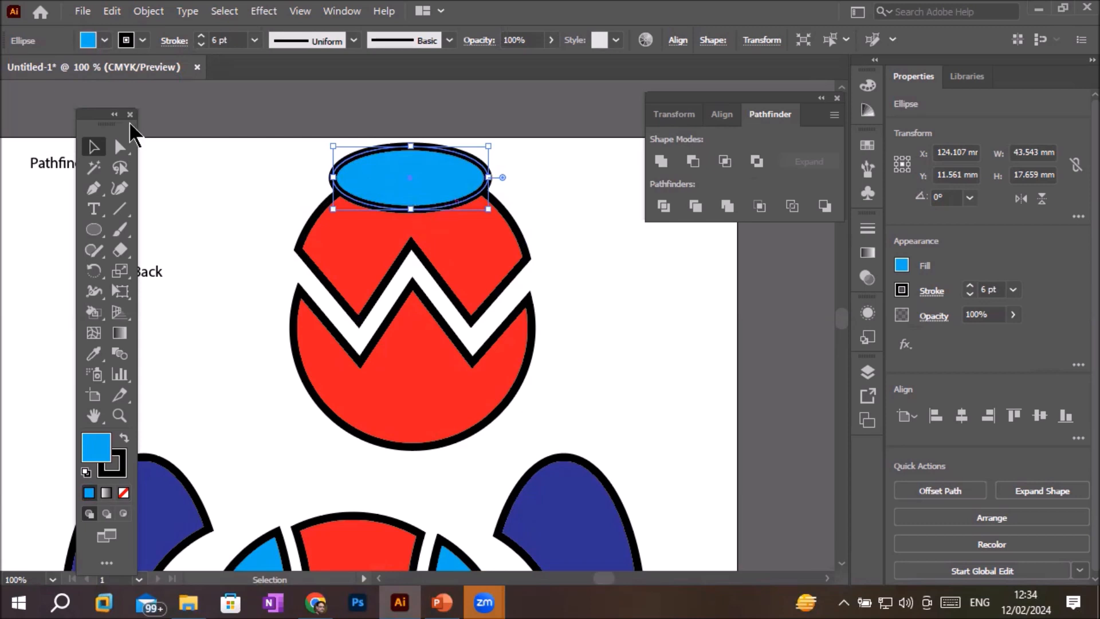
pyautogui.click(142, 42)
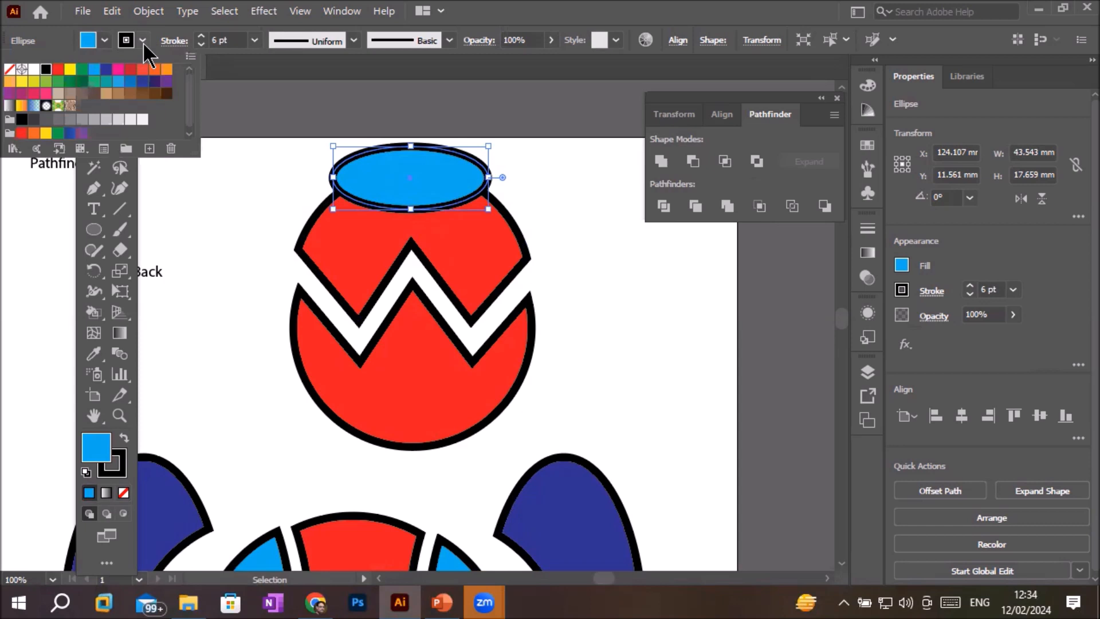
pyautogui.click(9, 70)
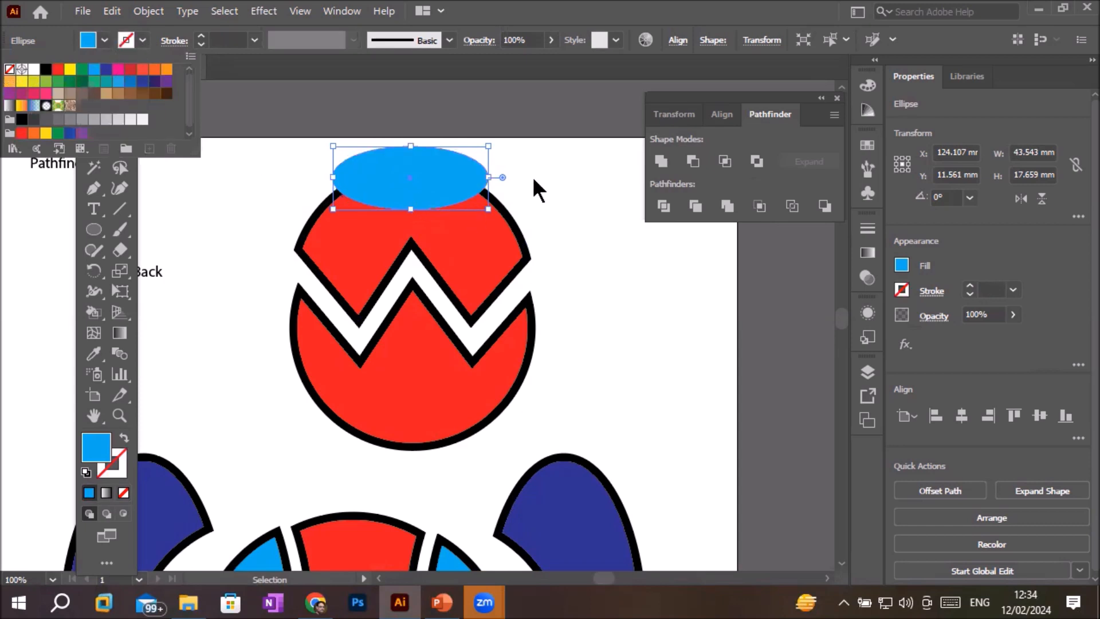
# Divide the circle's upper piece with the overlapping blue ellipse using Pathfinder Divide, and ungroup the result.
pyautogui.keyDown('shift'); pyautogui.click(338, 243); pyautogui.keyUp('shift')
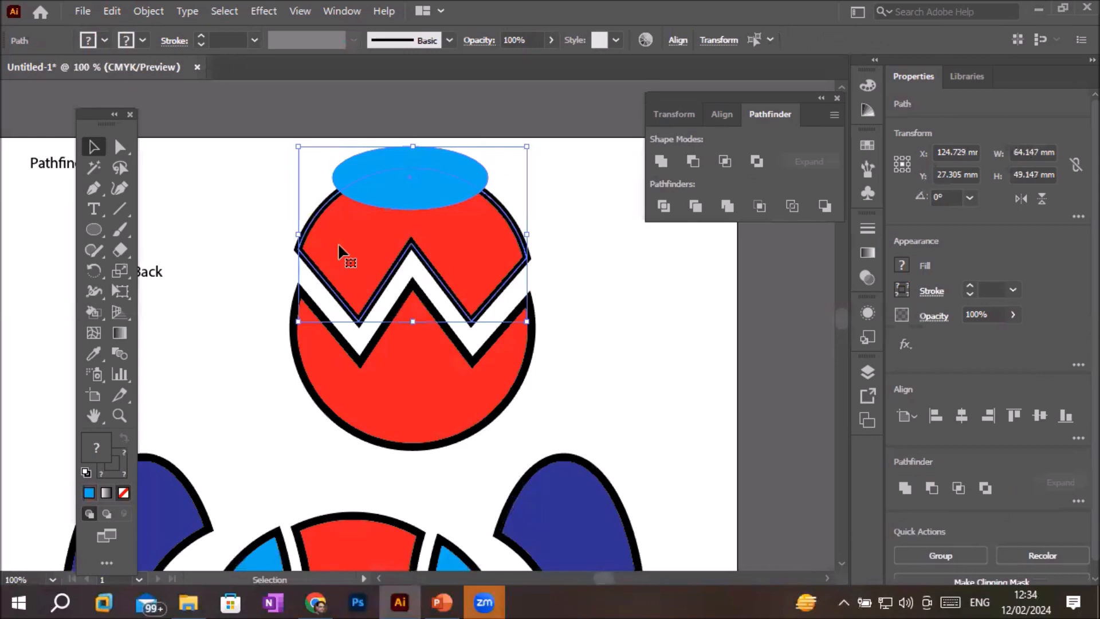
pyautogui.click(664, 205)
pyautogui.click(610, 334)
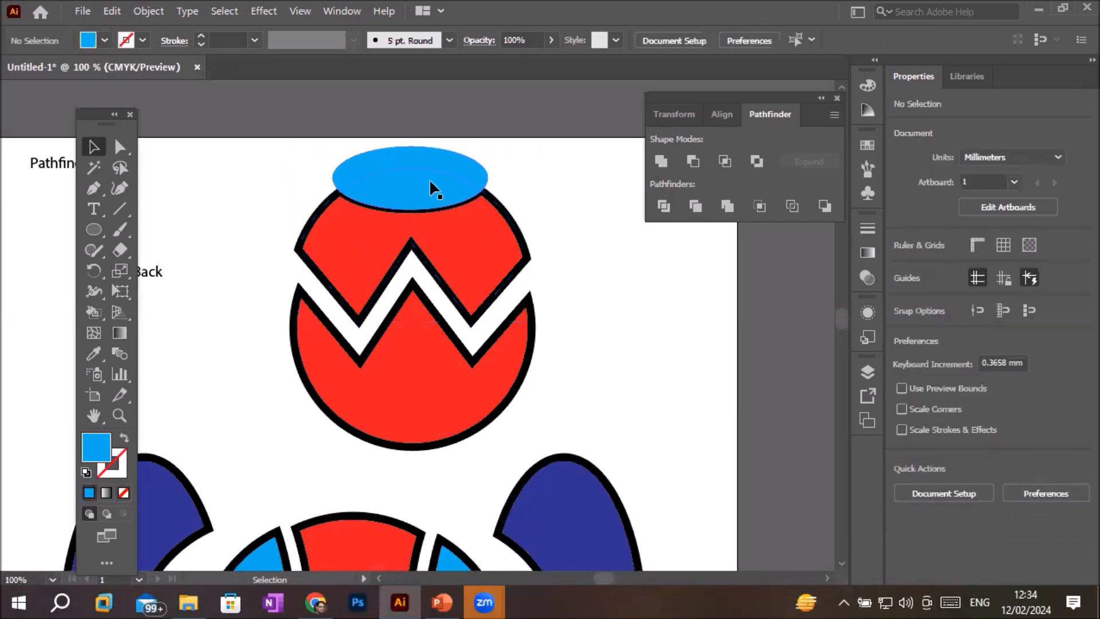
pyautogui.moveTo(424, 156)
pyautogui.mouseDown()
pyautogui.moveTo(588, 202)
pyautogui.moveTo(538, 198)
pyautogui.moveTo(440, 146)
pyautogui.moveTo(419, 153)
pyautogui.mouseUp()
pyautogui.rightClick(419, 155)
pyautogui.click(482, 299)
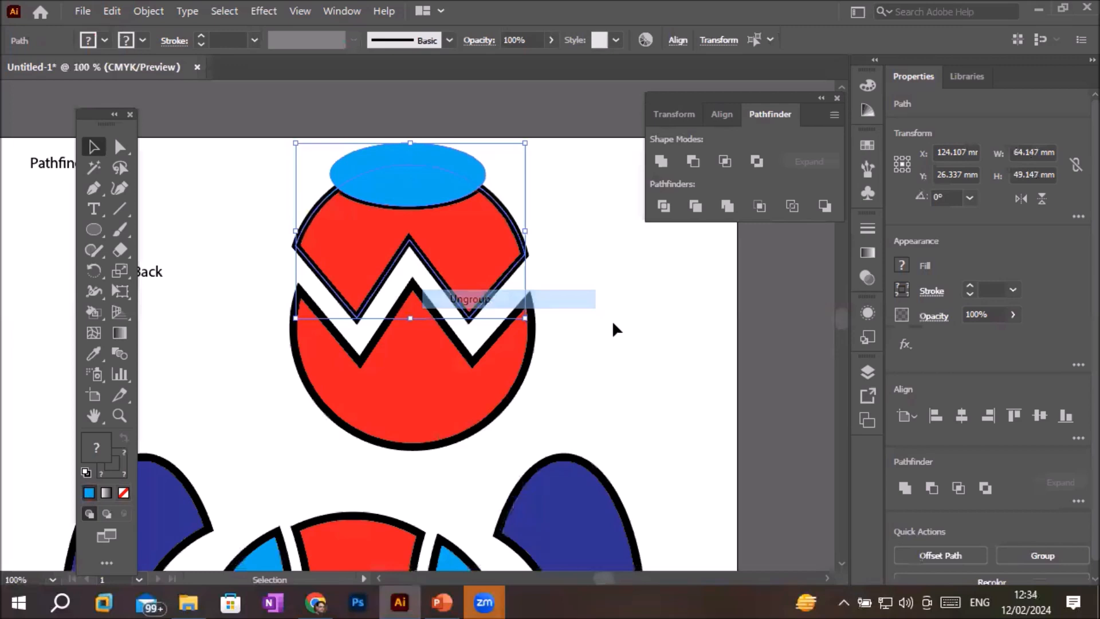
pyautogui.click(610, 319)
# Nudge the red upper piece down to about Y 37 mm, leaving a gap below the blue ellipse.
pyautogui.click(496, 274)
pyautogui.press('Down')
pyautogui.press('Down')
pyautogui.press('Down')
pyautogui.press('Down')
pyautogui.press('Down')
pyautogui.press('Down')
pyautogui.press('Down')
pyautogui.press('Down')
pyautogui.press('Down')
pyautogui.press('Down')
pyautogui.press('Down')
pyautogui.press('Down')
pyautogui.press('Right')
pyautogui.press('Down')
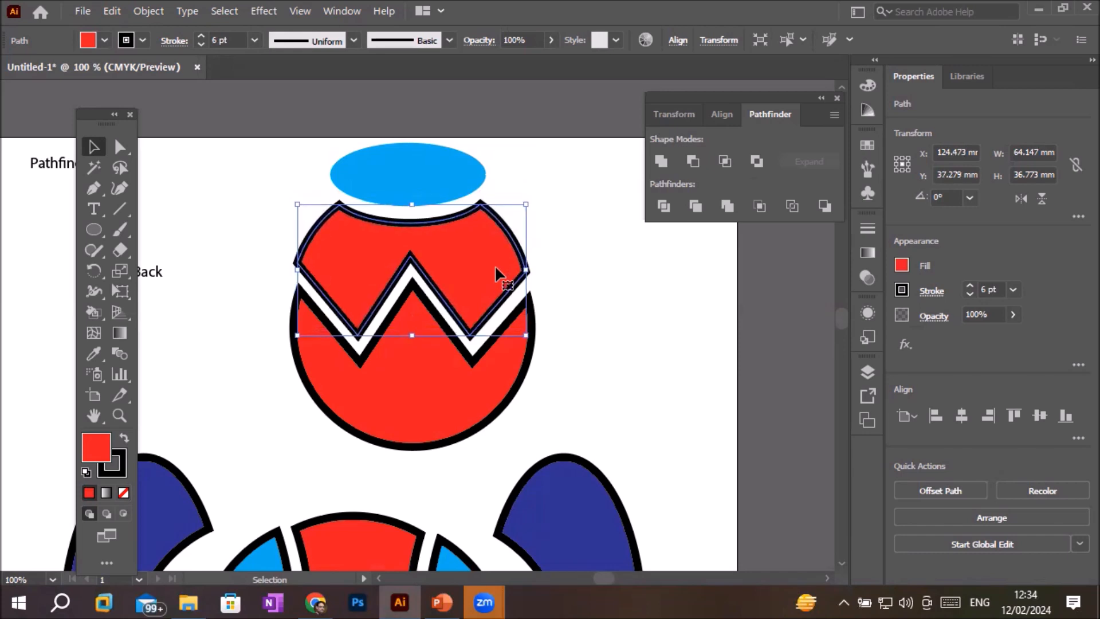
pyautogui.click(589, 279)
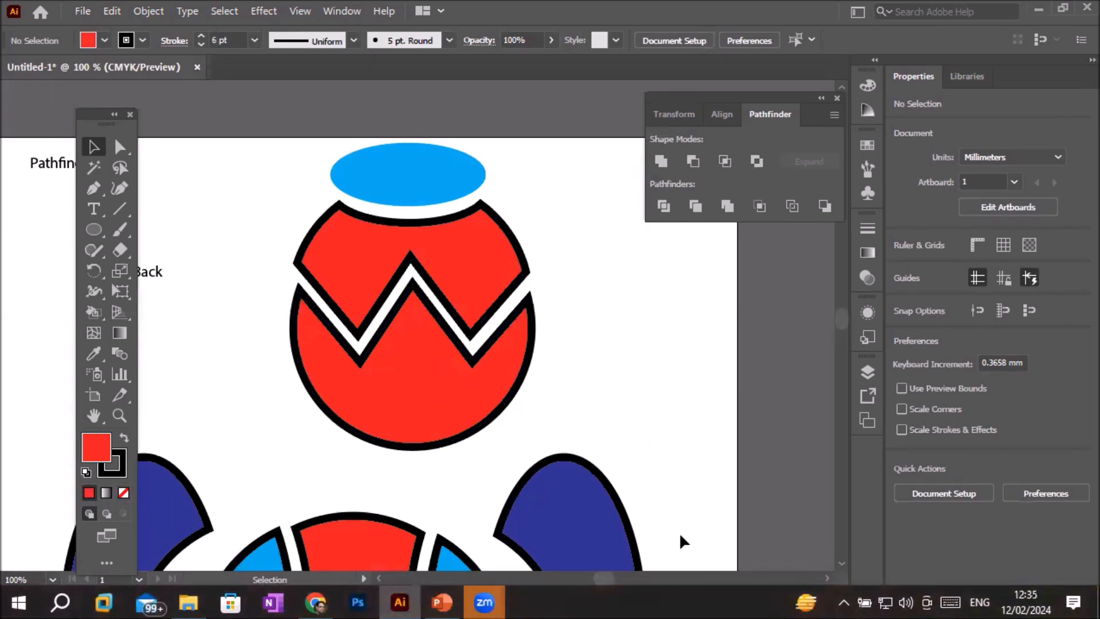
# Add the text "Headline" in the empty area beneath the shapes and enlarge it to about 105 × 31 mm.
pyautogui.scroll(-3, 614, 470)
pyautogui.moveTo(622, 449); pyautogui.dragTo(493, 258)
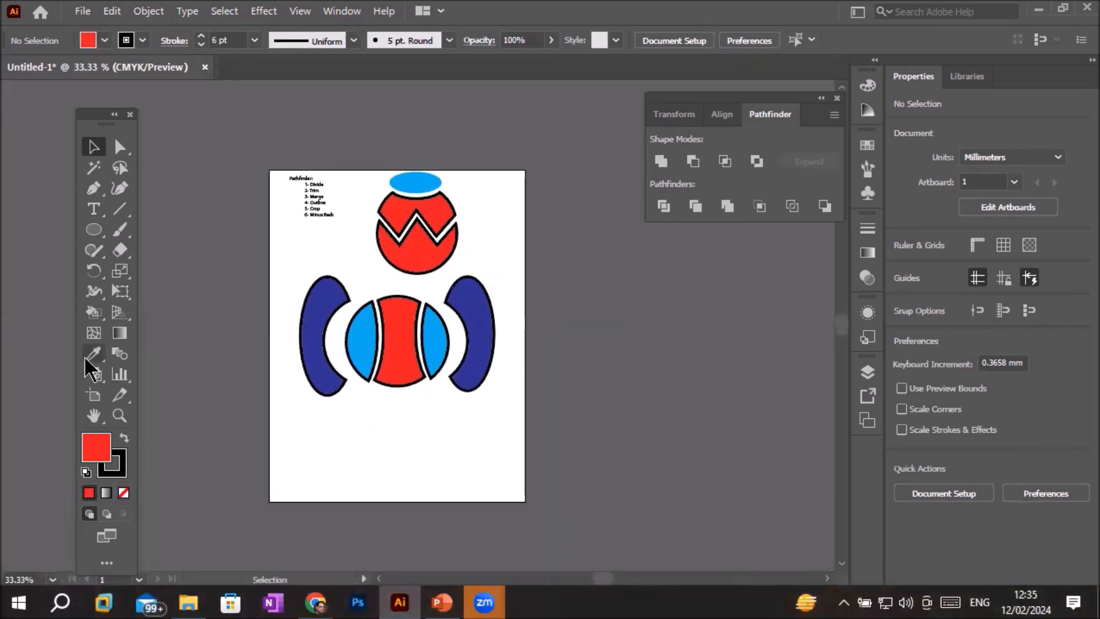
pyautogui.click(94, 208)
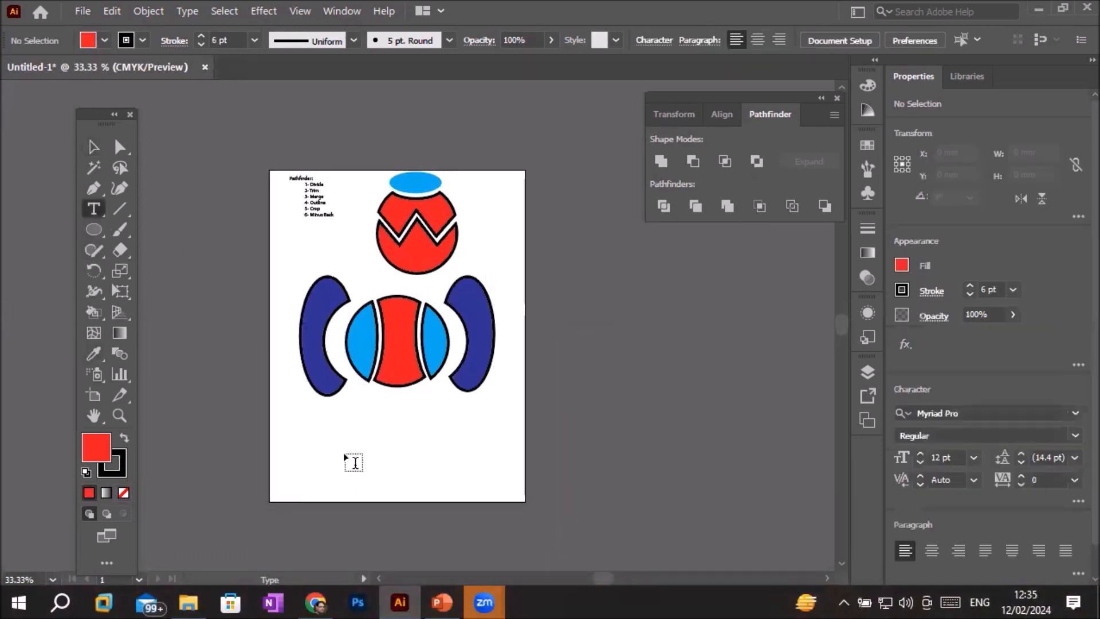
pyautogui.click(351, 457)
pyautogui.write('Heading')
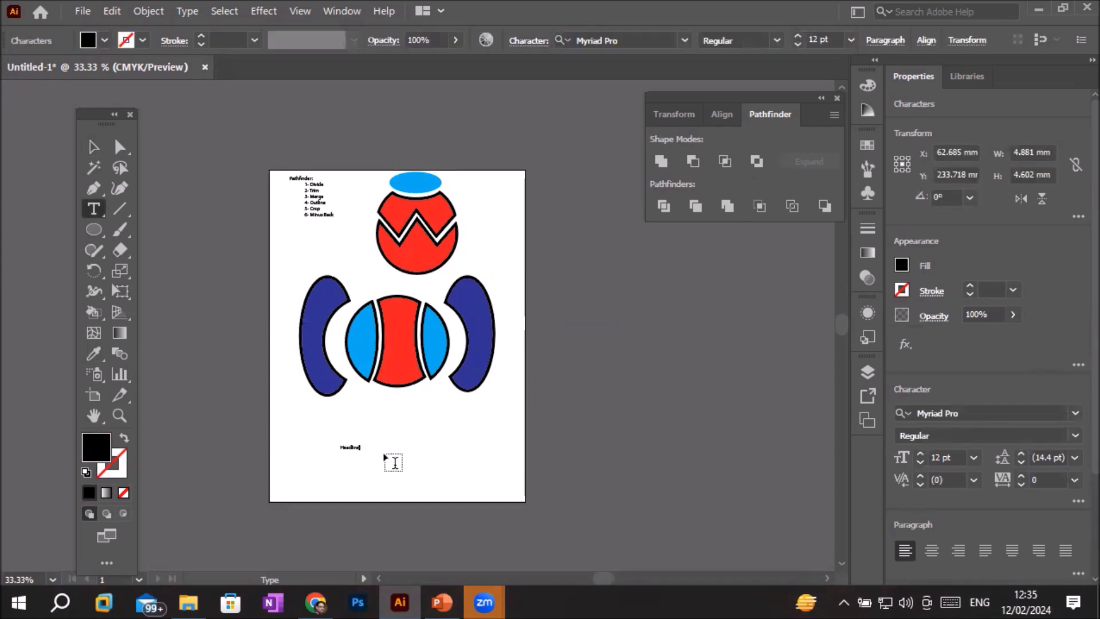
pyautogui.click(94, 147)
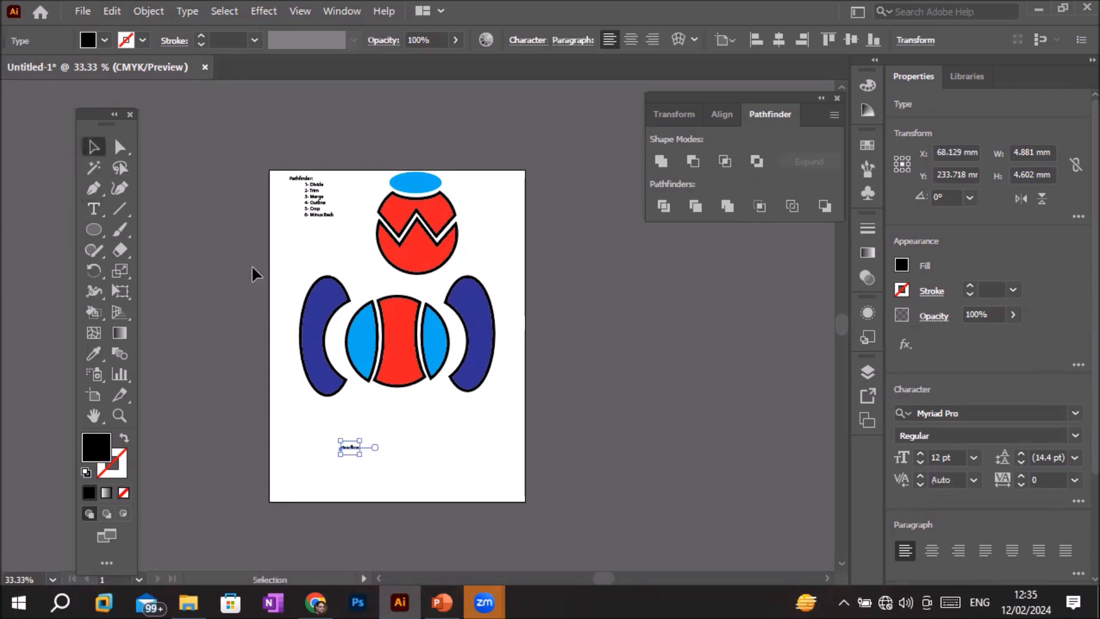
pyautogui.moveTo(359, 454); pyautogui.dragTo(439, 447)
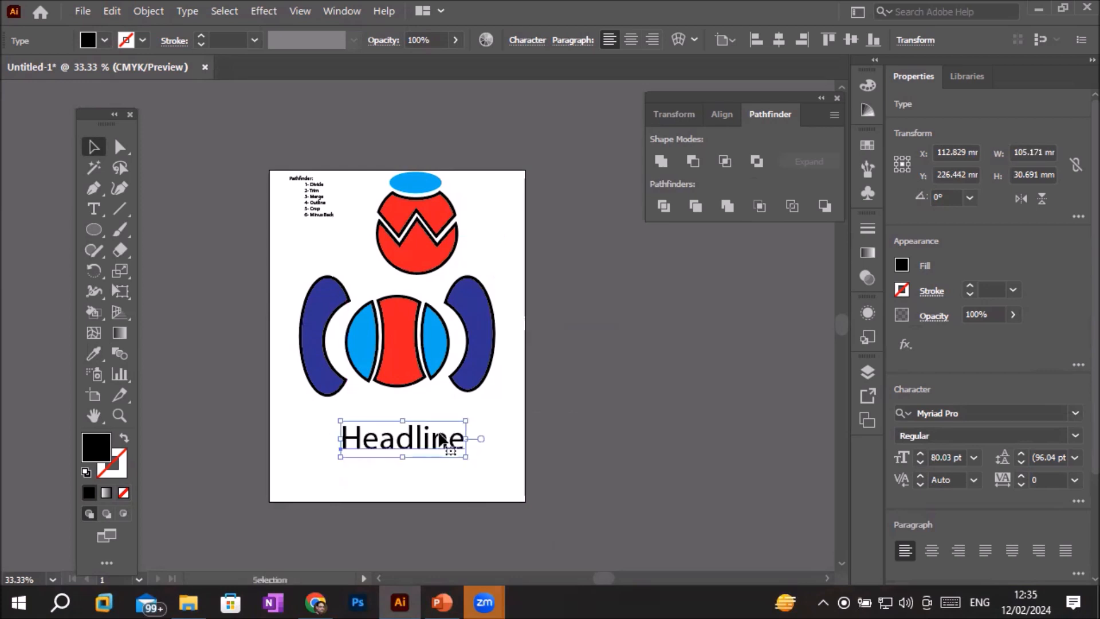
# Convert the "Headline" text to outlines.
pyautogui.scroll(3, 445, 439)
pyautogui.scroll(-2, 467, 475)
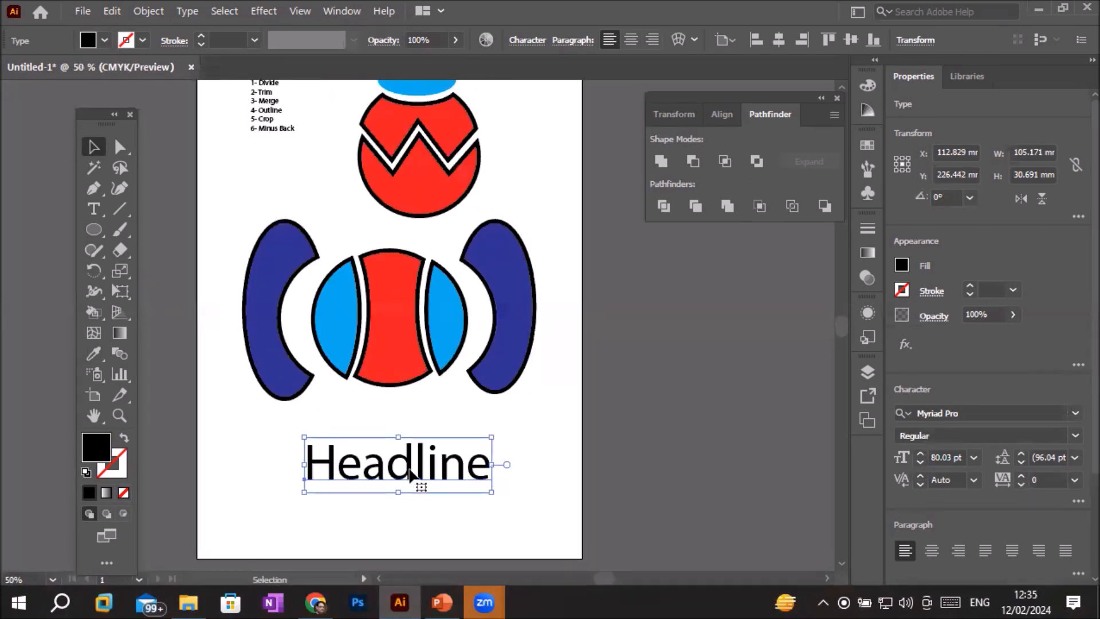
pyautogui.rightClick(410, 470)
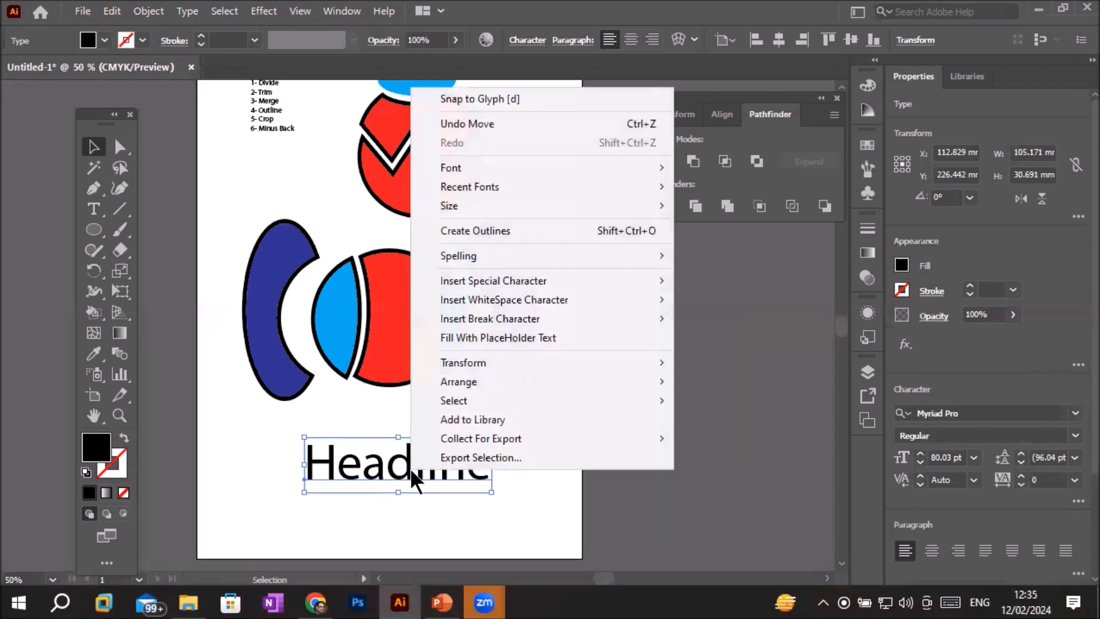
pyautogui.click(508, 228)
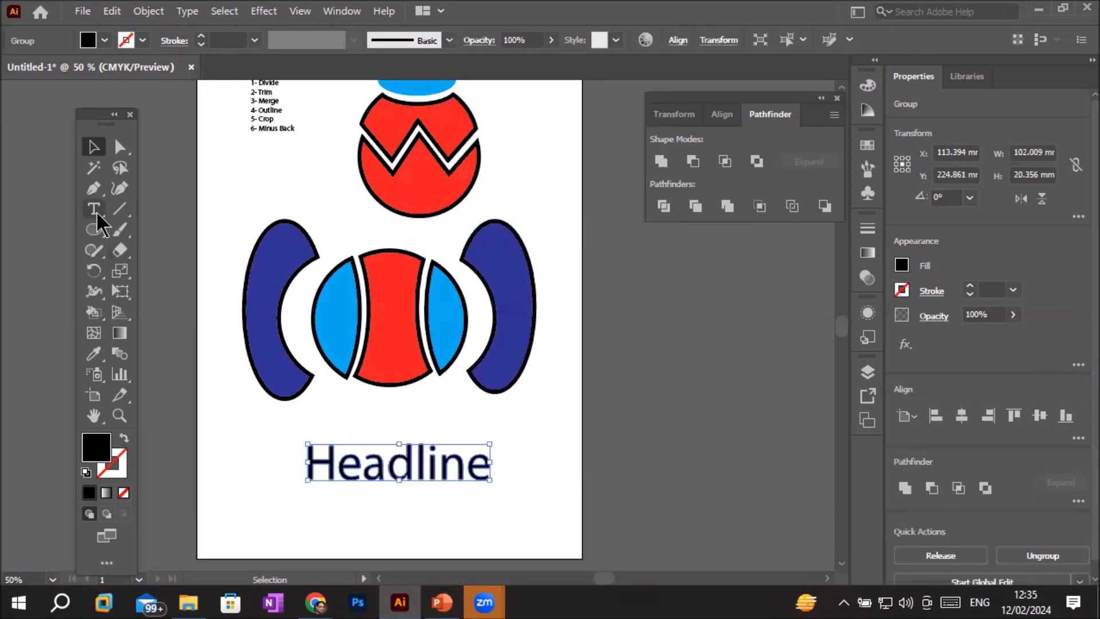
# Draw a slightly sloping line about 150 mm wide across the outlined "Headline" and give it a 2 pt stroke.
pyautogui.click(119, 210)
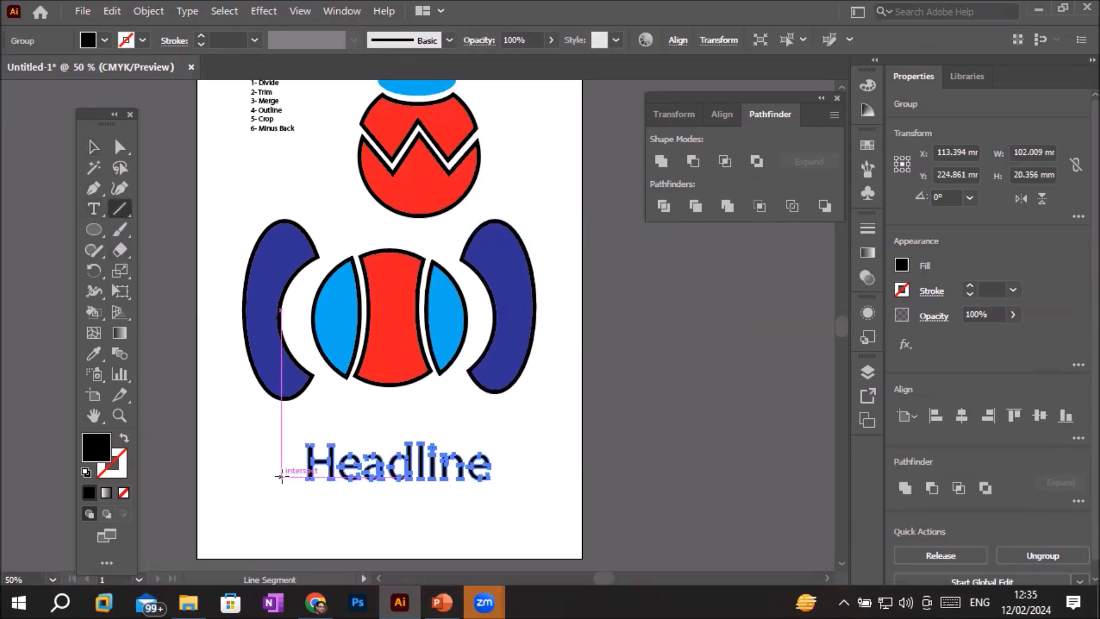
pyautogui.moveTo(277, 457); pyautogui.dragTo(544, 476)
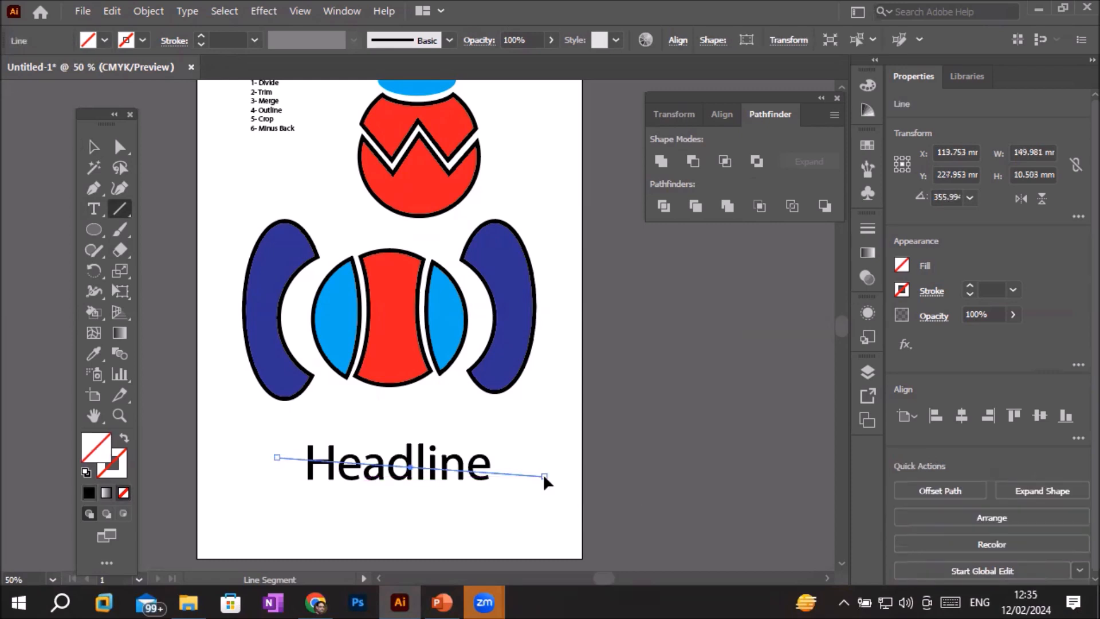
pyautogui.click(94, 147)
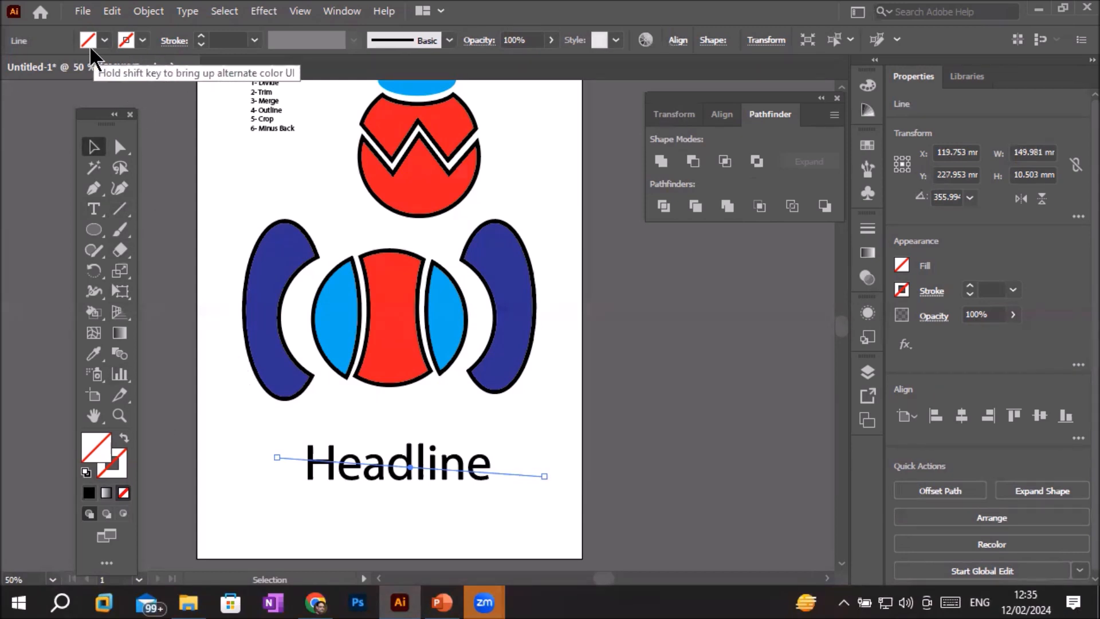
pyautogui.click(201, 36)
pyautogui.click(201, 38)
pyautogui.scroll(2, 332, 477)
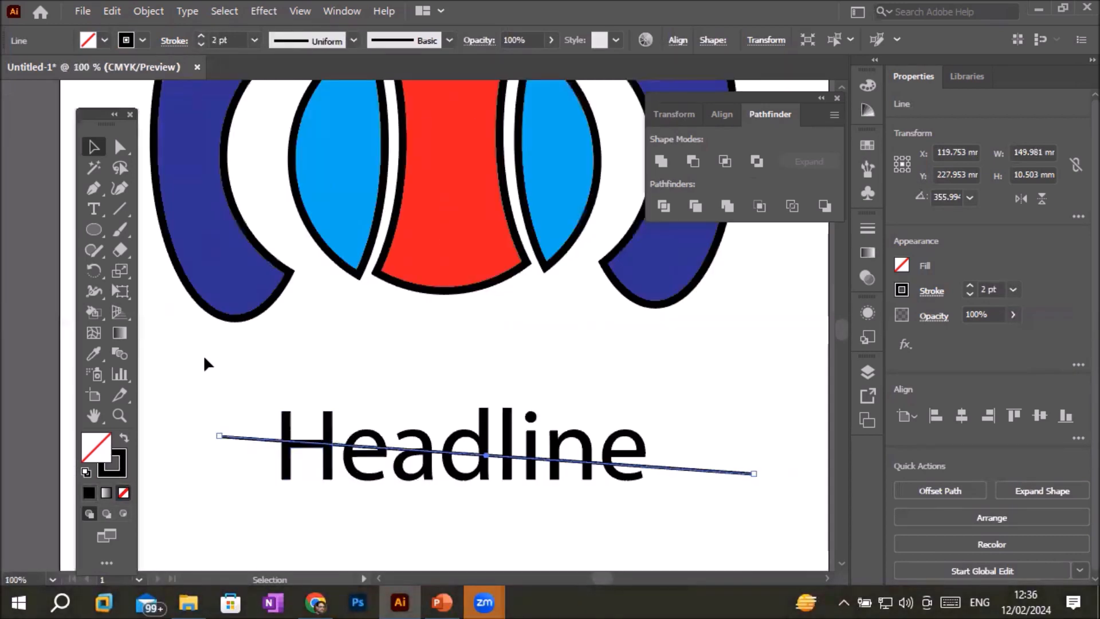
# Divide the outlined "Headline" along the sloping line with Pathfinder Divide and ungroup the letter pieces.
pyautogui.moveTo(174, 360); pyautogui.dragTo(787, 530)
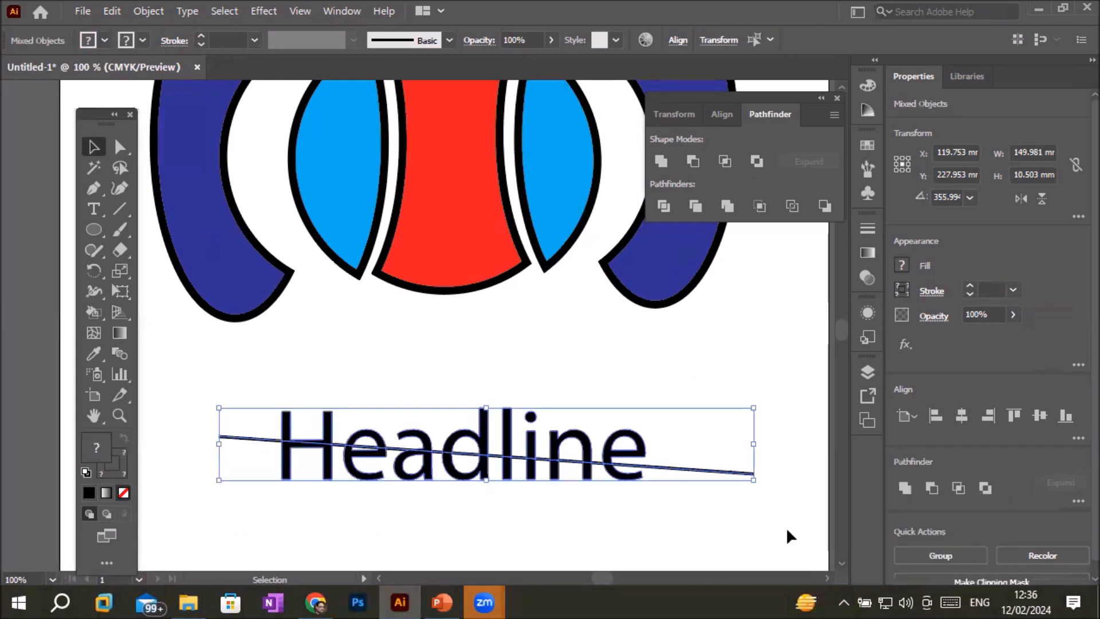
pyautogui.click(663, 207)
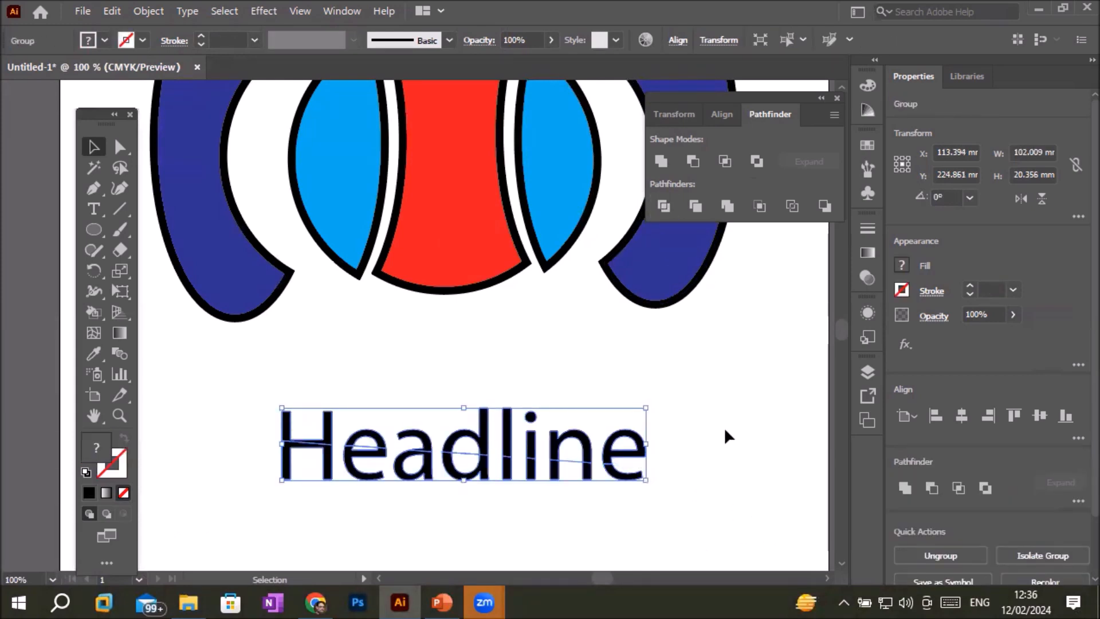
pyautogui.click(245, 386)
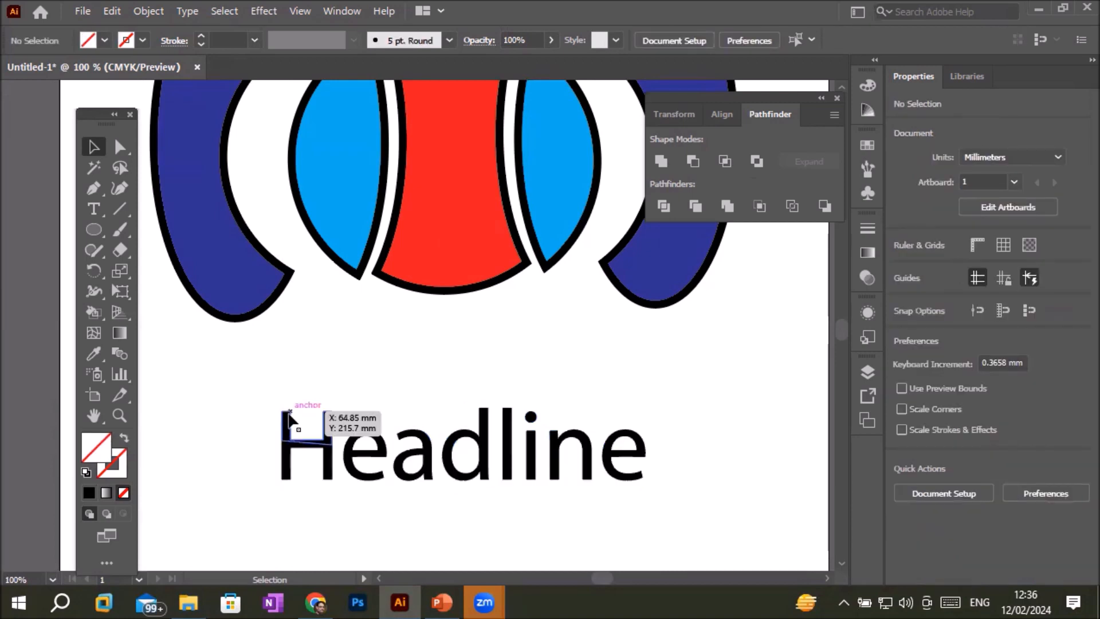
pyautogui.click(290, 417)
pyautogui.rightClick(291, 418)
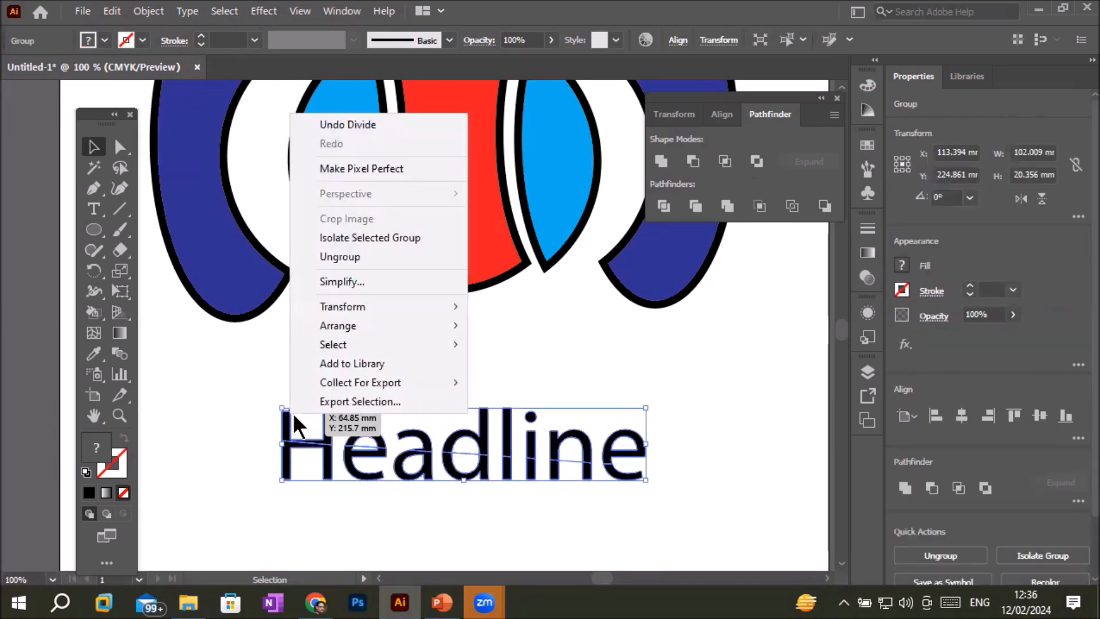
pyautogui.click(398, 258)
pyautogui.click(721, 396)
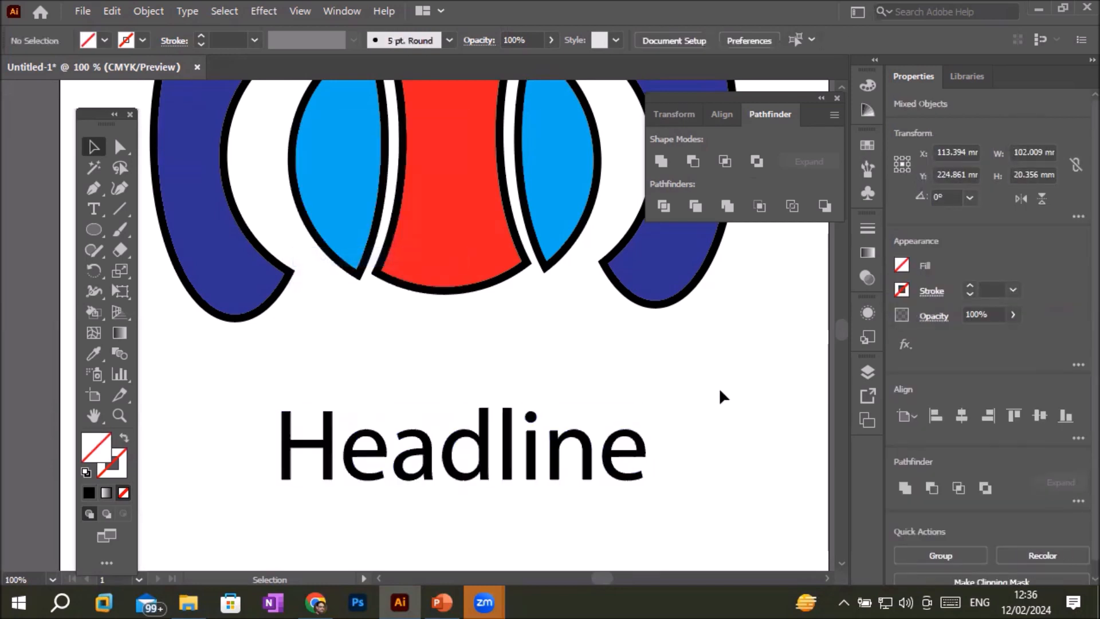
# Select the upper pieces of the H and first e, and list Layer 1's individual paths in an enlarged layer list.
pyautogui.click(330, 418)
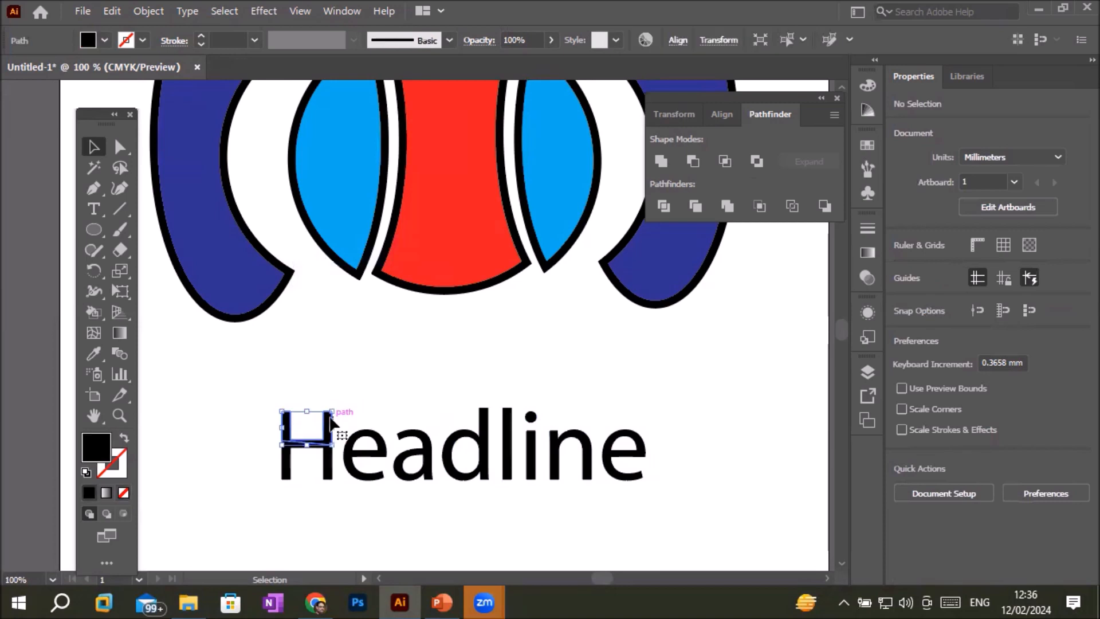
pyautogui.keyDown('shift'); pyautogui.click(377, 447); pyautogui.keyUp('shift')
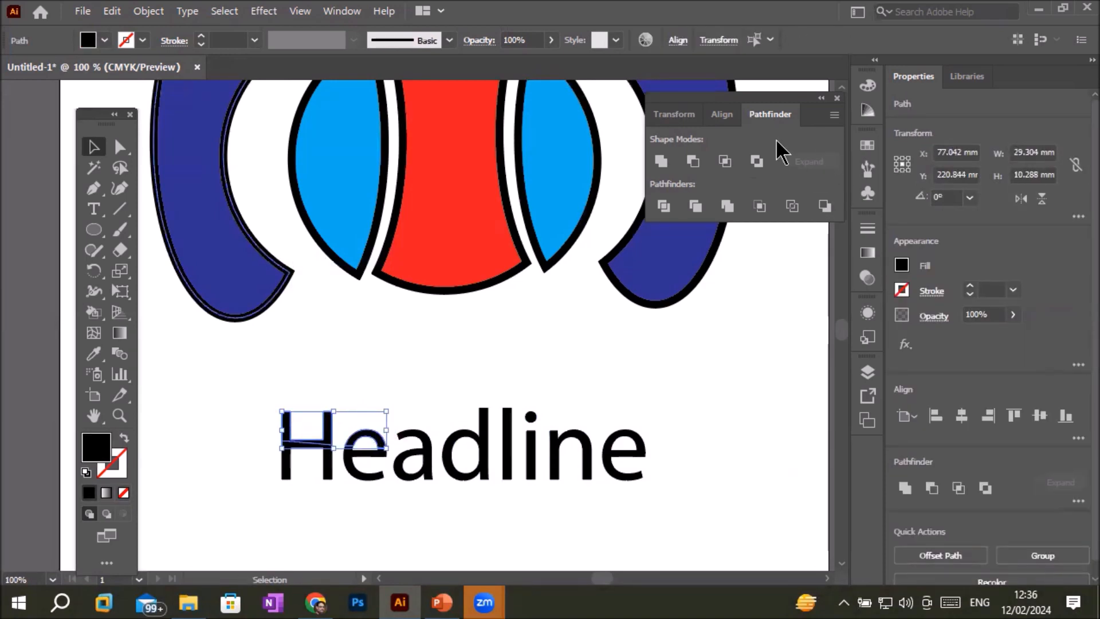
pyautogui.click(868, 372)
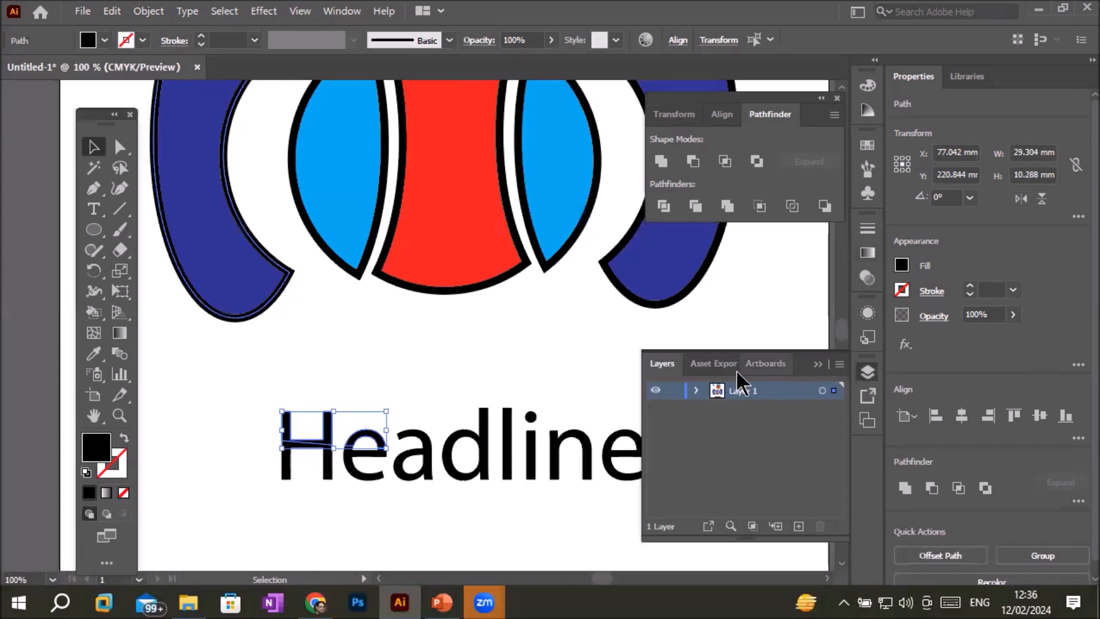
pyautogui.click(697, 390)
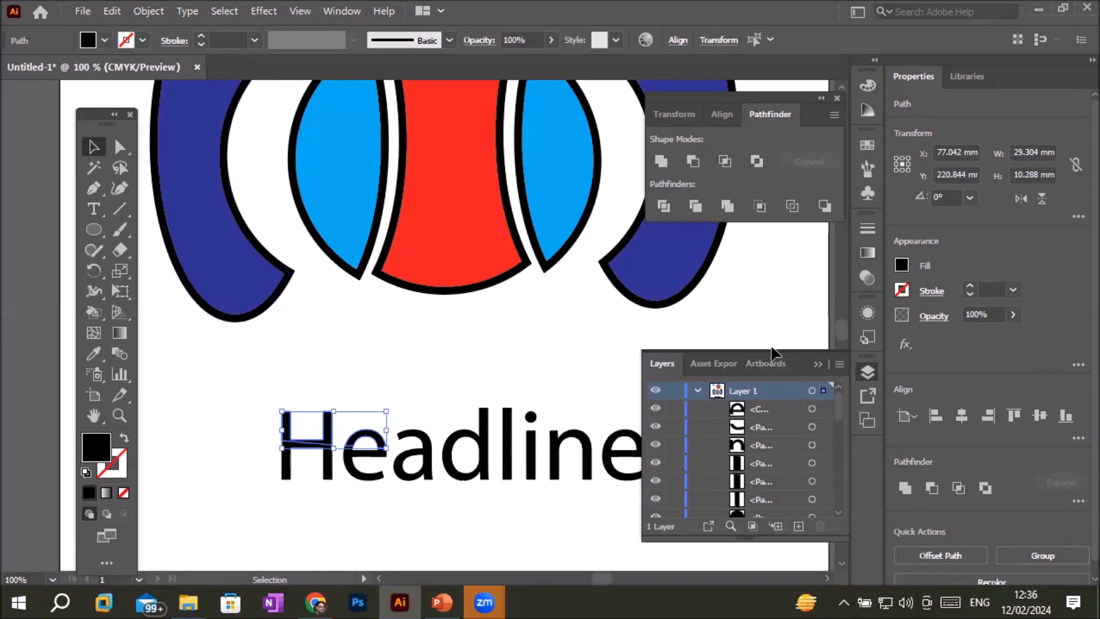
pyautogui.moveTo(769, 347); pyautogui.dragTo(745, 257)
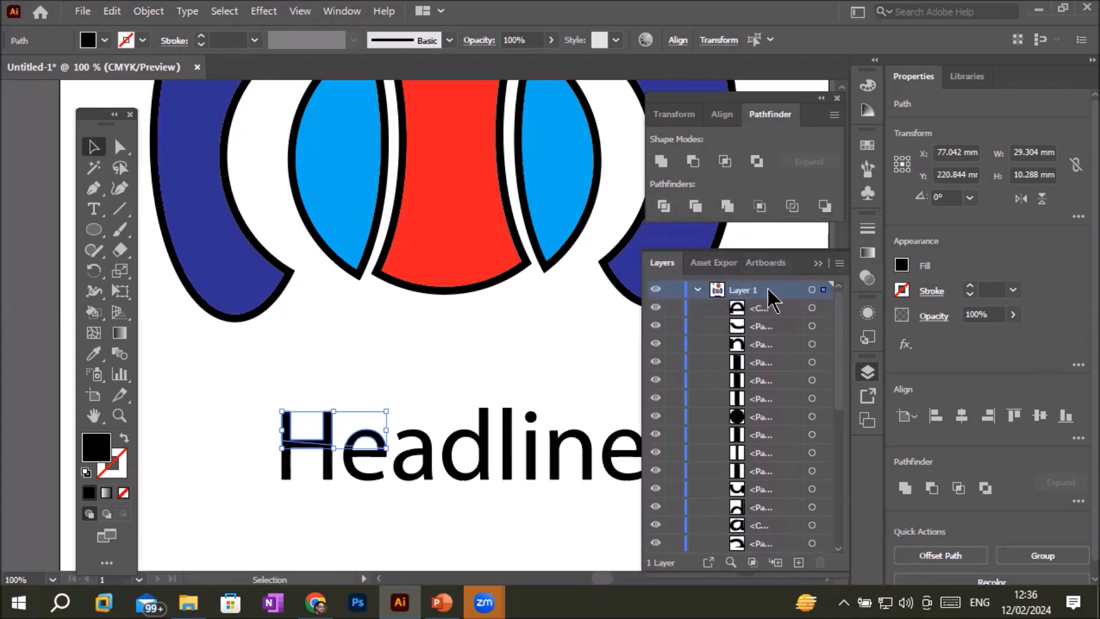
# Target Layer 1's paths one by one, from the last e back to the d, to identify each divided letter piece.
pyautogui.click(812, 308)
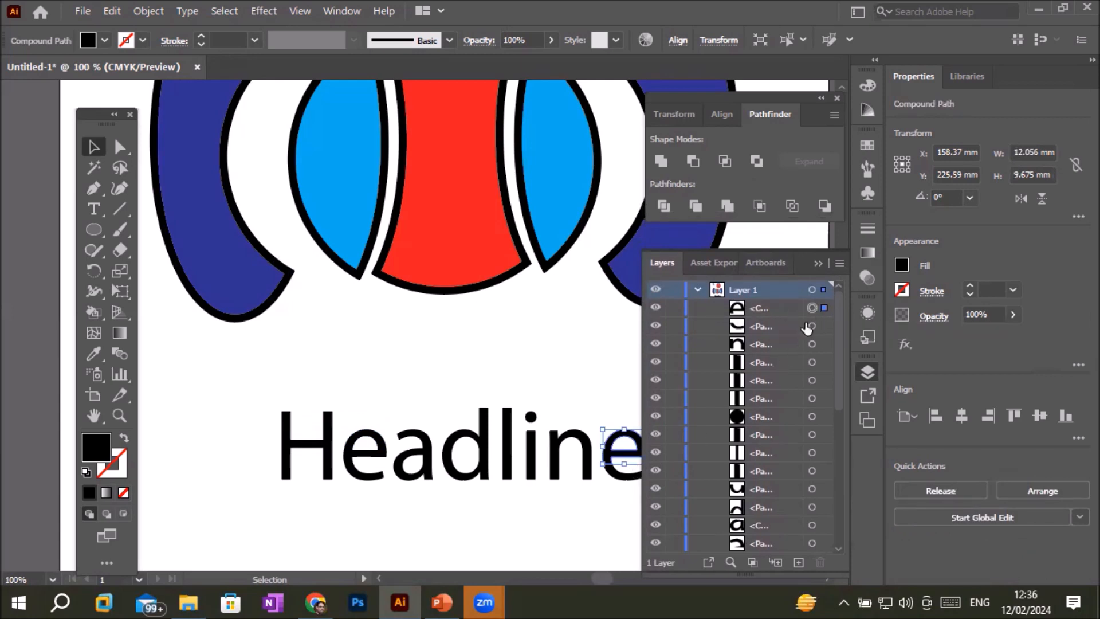
pyautogui.click(812, 326)
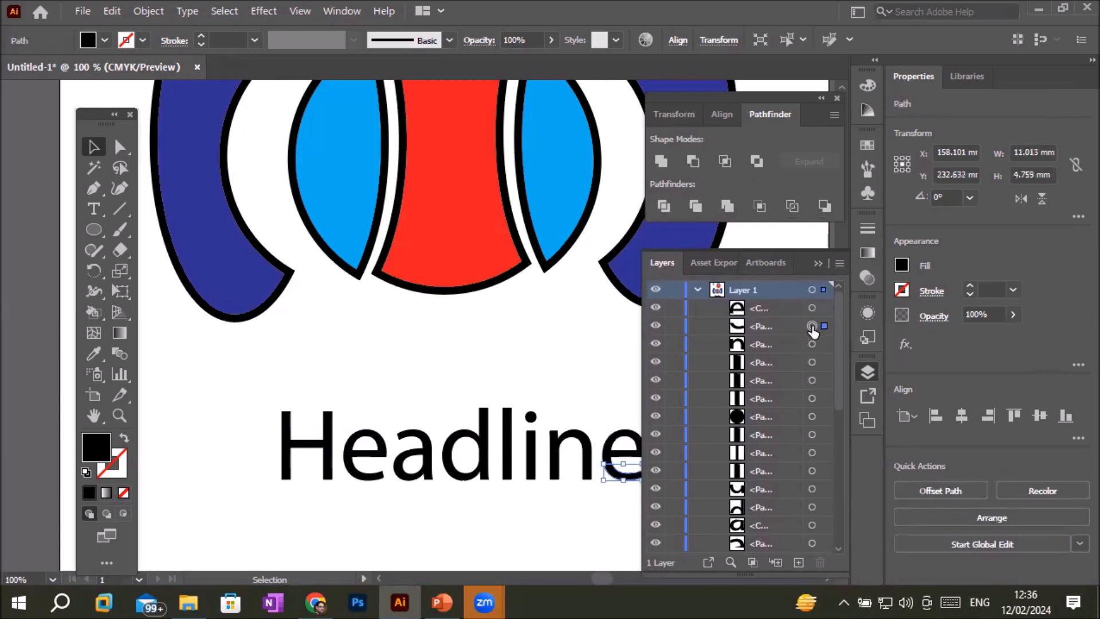
pyautogui.click(812, 345)
pyautogui.click(812, 363)
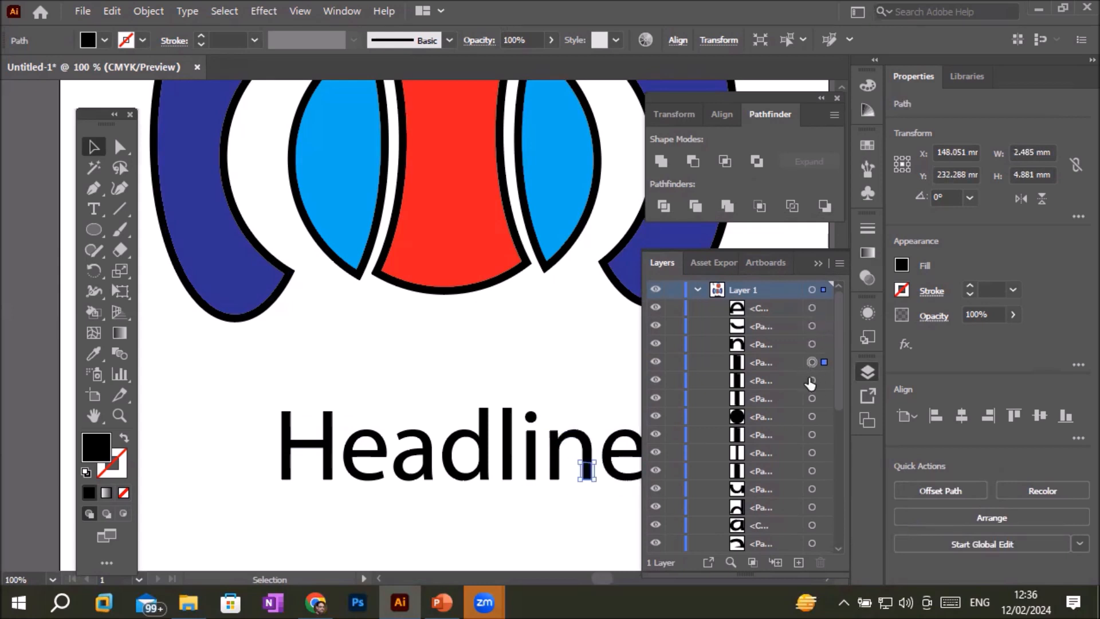
pyautogui.click(812, 381)
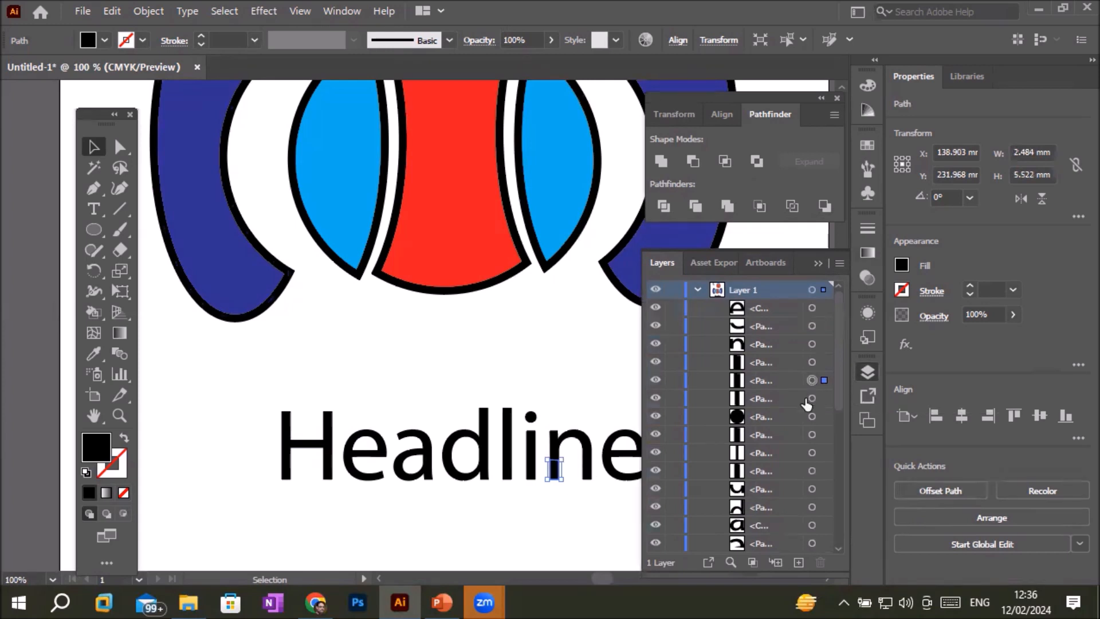
pyautogui.click(811, 399)
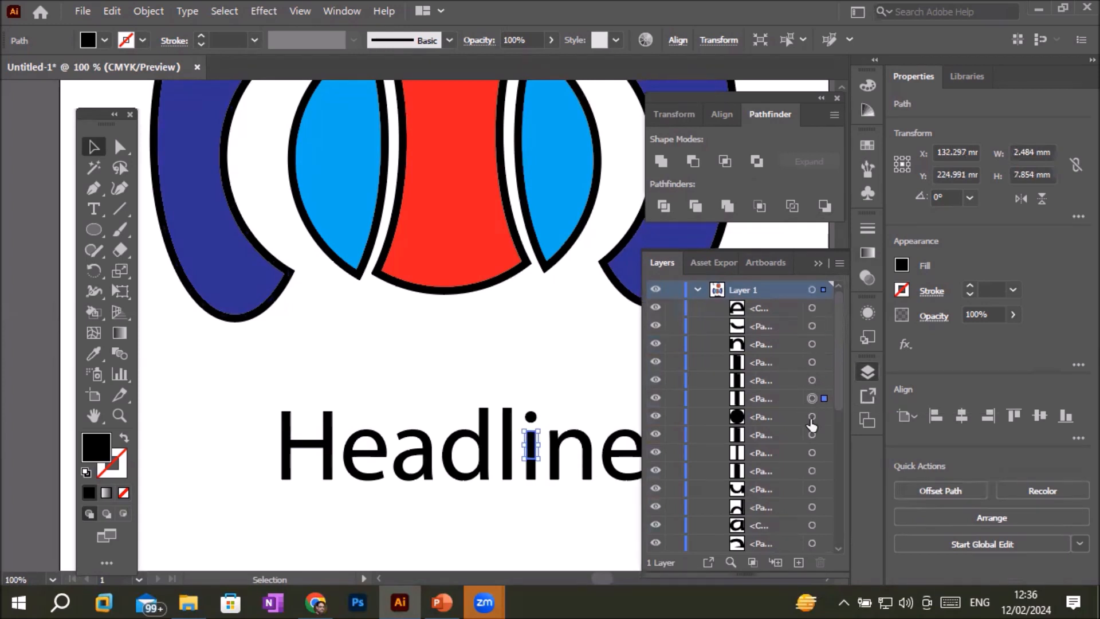
pyautogui.keyDown('alt'); pyautogui.scroll(1, 530, 450); pyautogui.keyUp('alt')
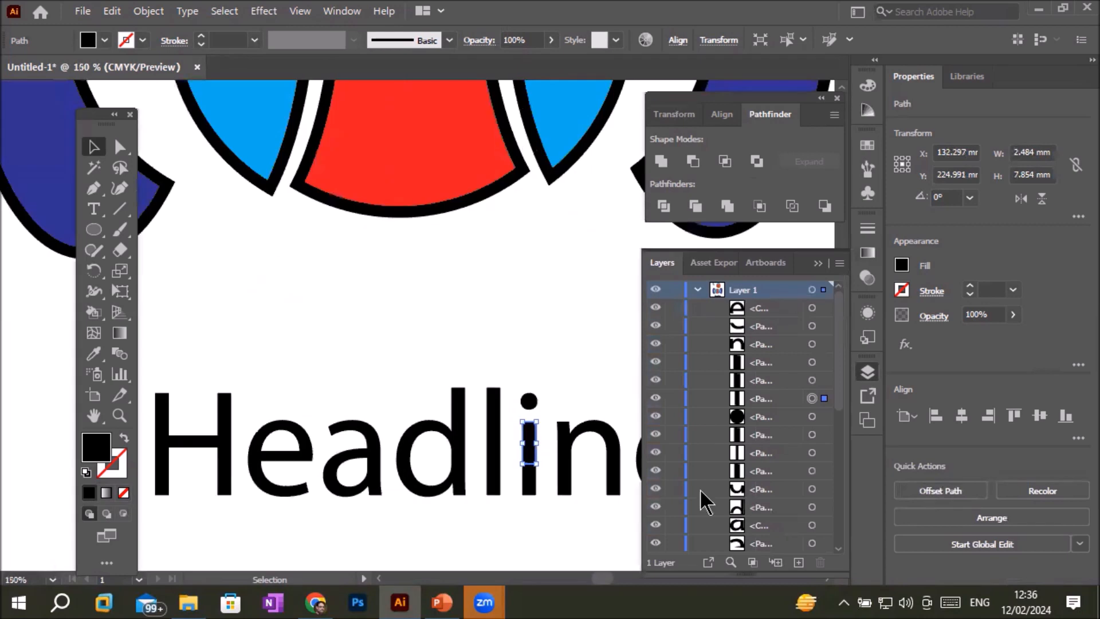
pyautogui.click(812, 417)
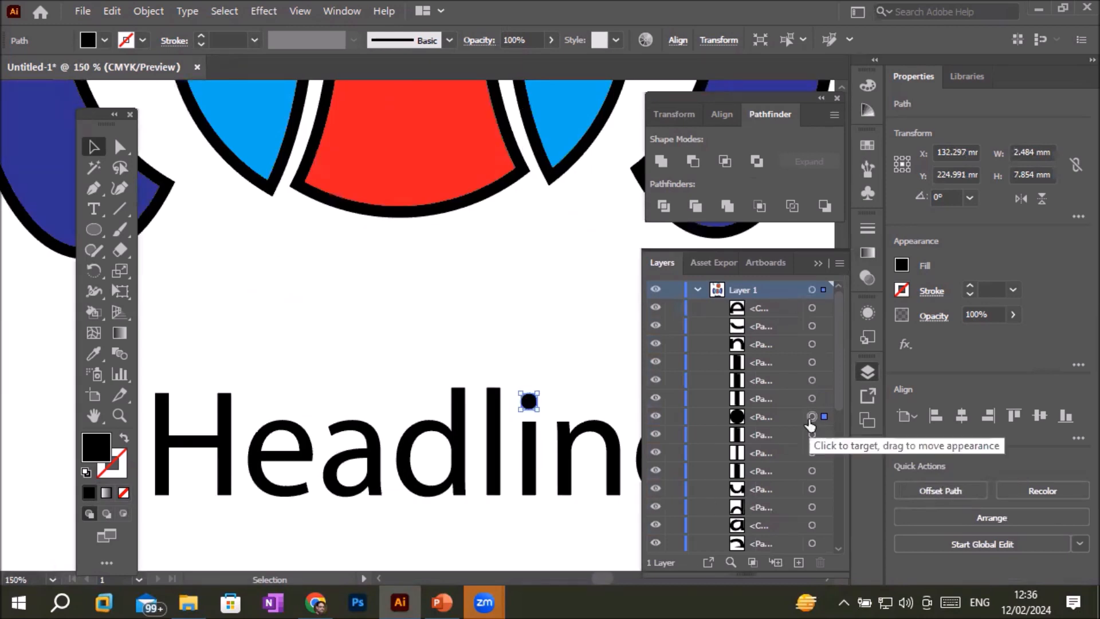
pyautogui.click(811, 435)
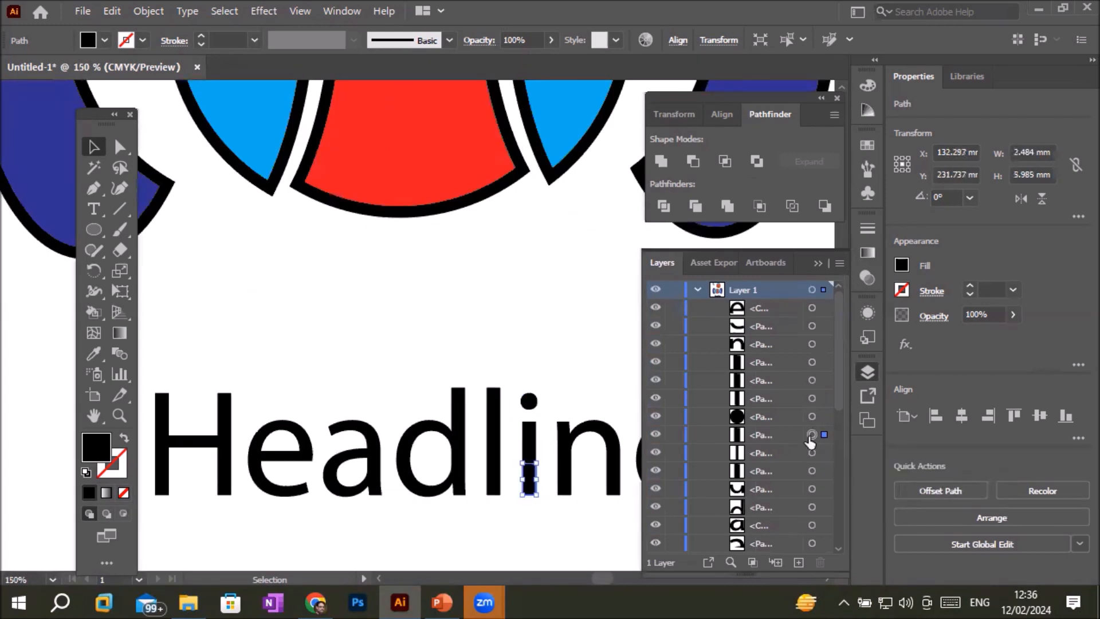
pyautogui.click(812, 452)
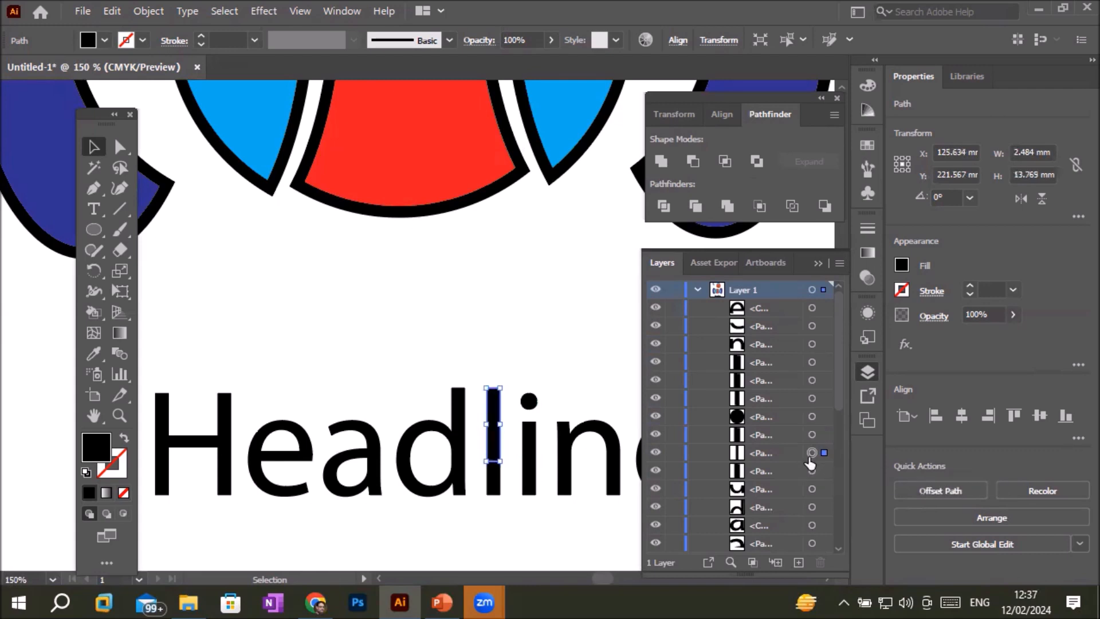
pyautogui.click(812, 472)
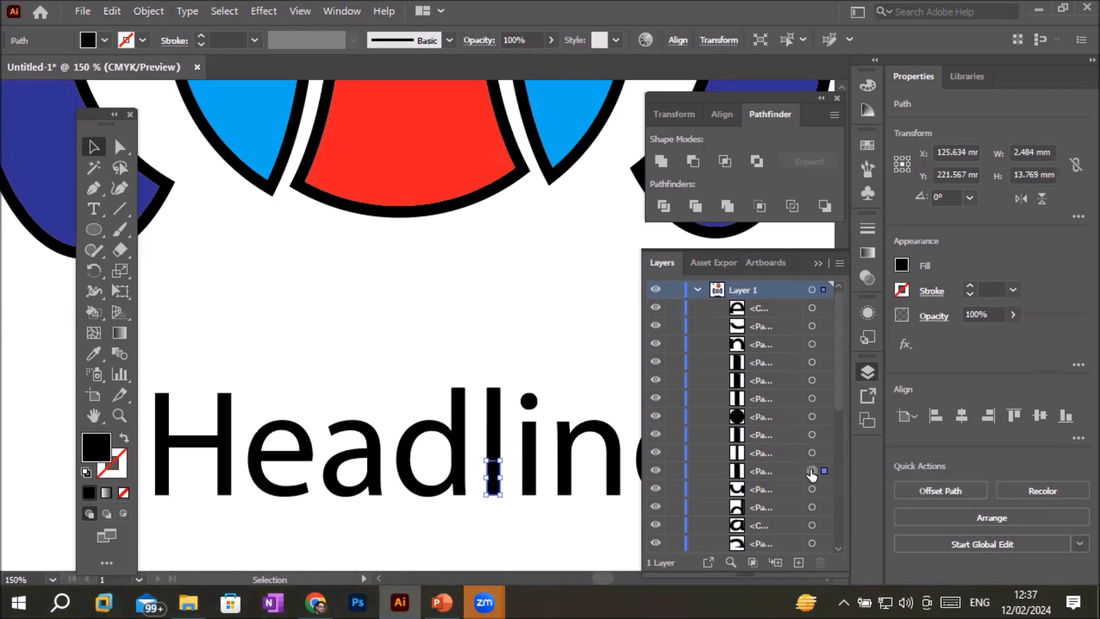
pyautogui.click(812, 488)
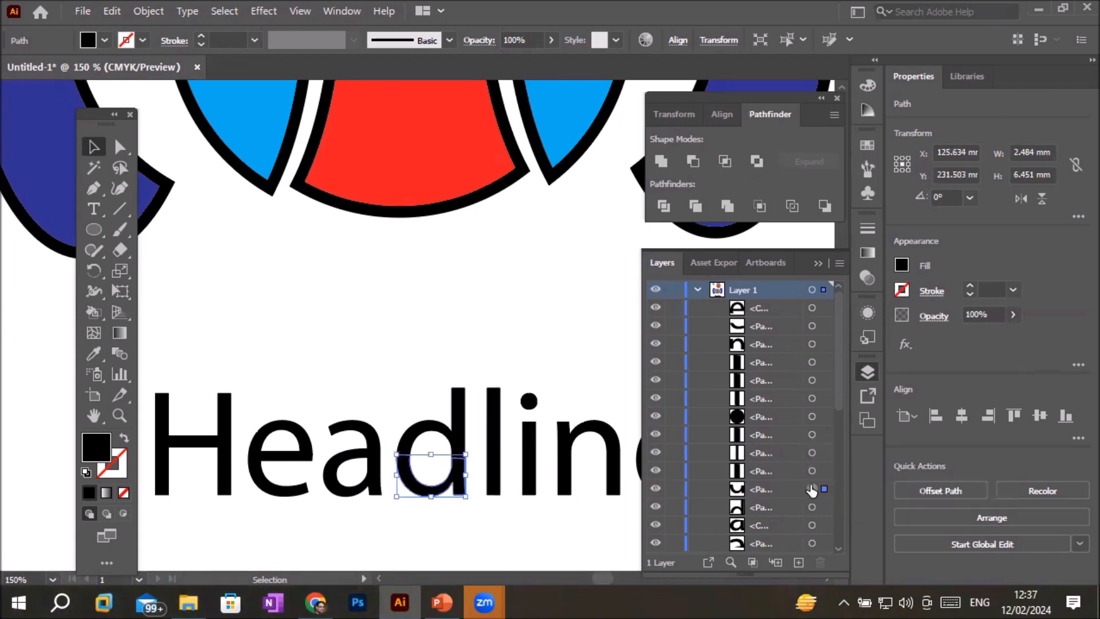
pyautogui.click(811, 508)
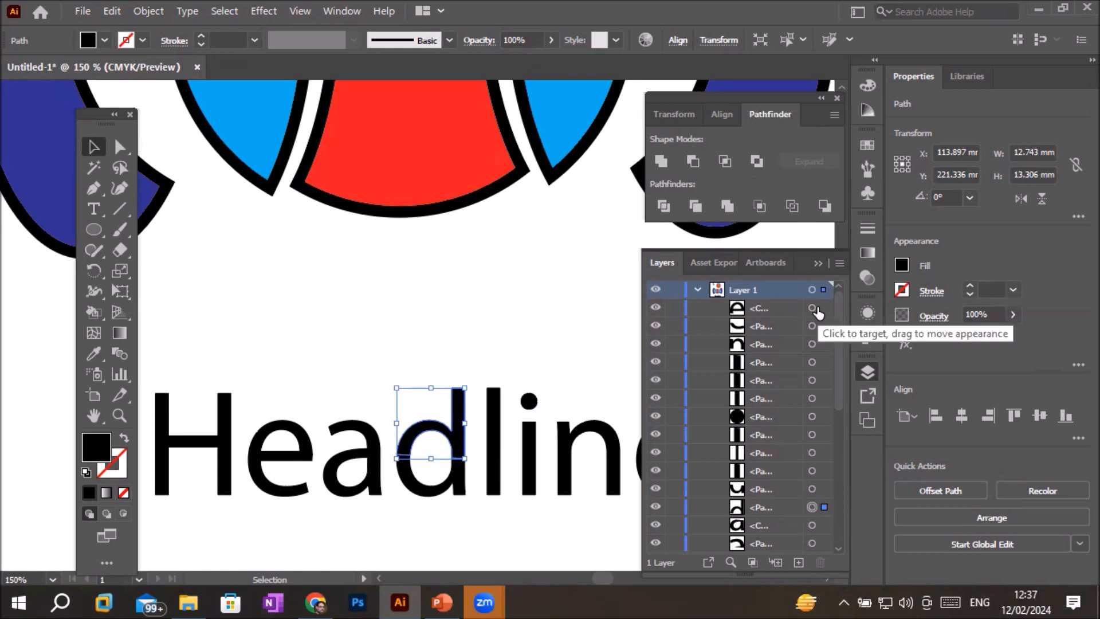
# Fill the upper pieces of the H, first e, a, d, l and n, plus the i's dot, with red.
pyautogui.click(228, 414)
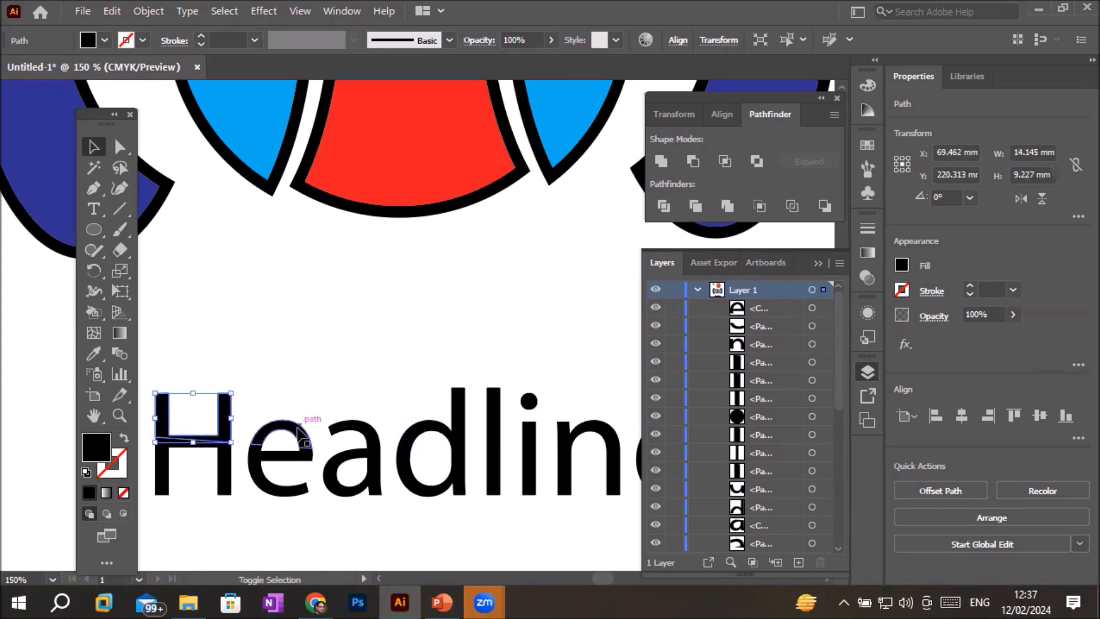
pyautogui.keyDown('shift'); pyautogui.click(302, 439); pyautogui.keyUp('shift')
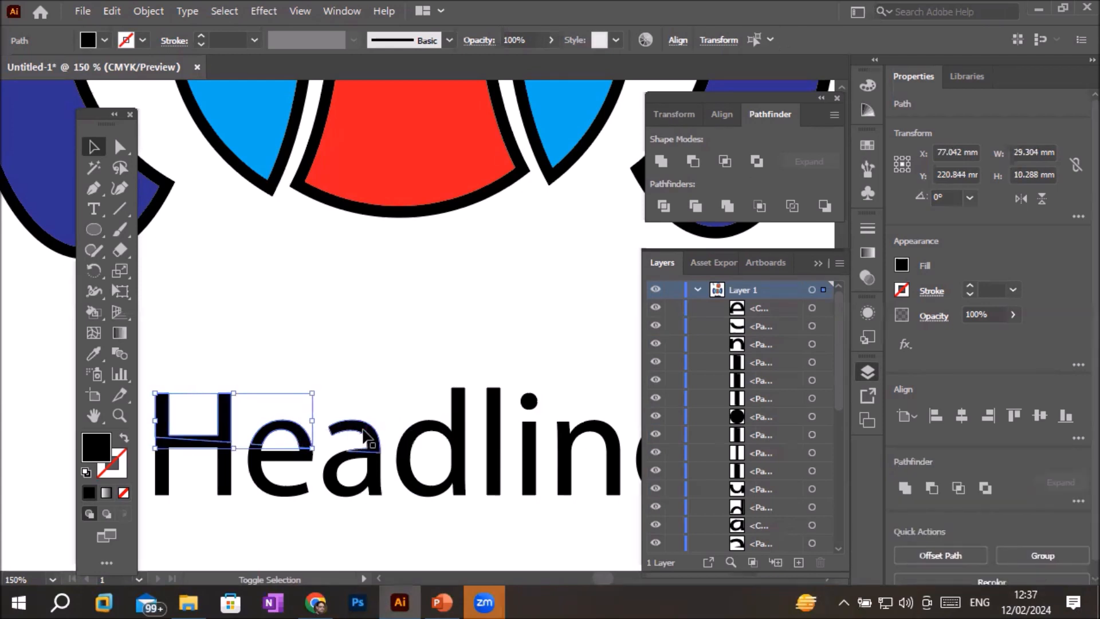
pyautogui.keyDown('shift'); pyautogui.click(370, 439); pyautogui.keyUp('shift')
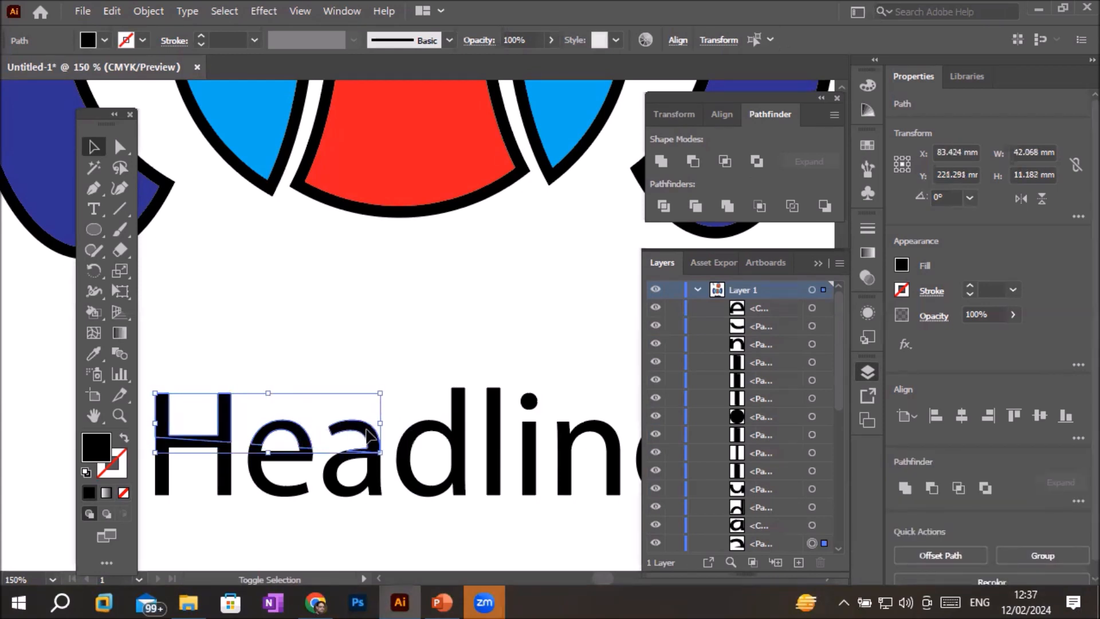
pyautogui.keyDown('shift'); pyautogui.click(460, 417); pyautogui.keyUp('shift')
pyautogui.keyDown('shift'); pyautogui.click(494, 419); pyautogui.keyUp('shift')
pyautogui.keyDown('shift'); pyautogui.click(529, 401); pyautogui.keyUp('shift')
pyautogui.keyDown('shift'); pyautogui.click(570, 446); pyautogui.keyUp('shift')
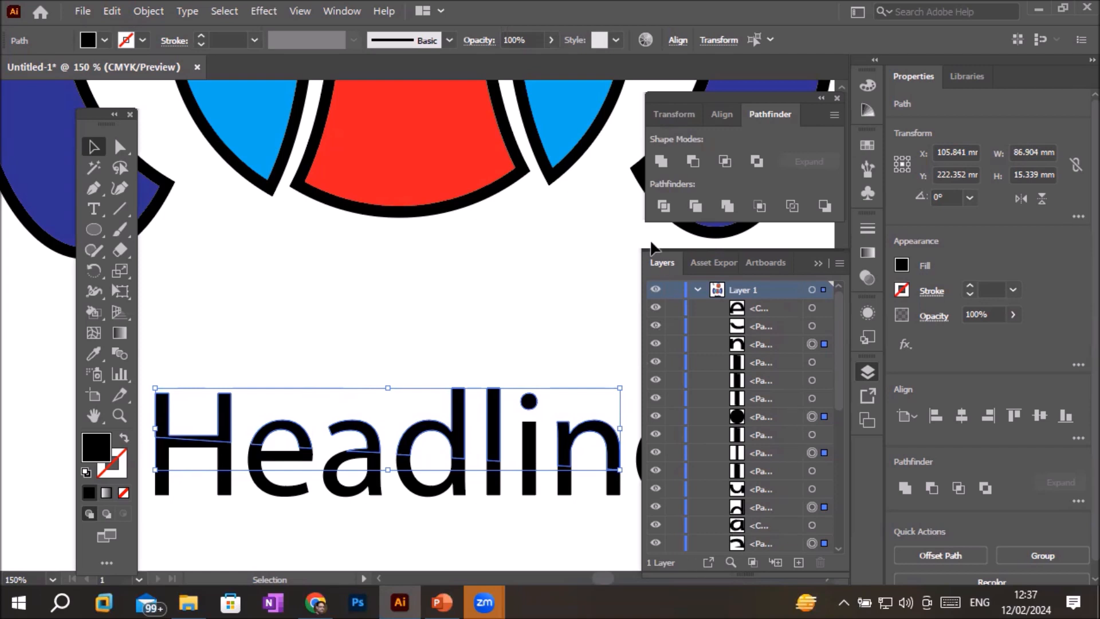
pyautogui.click(105, 40)
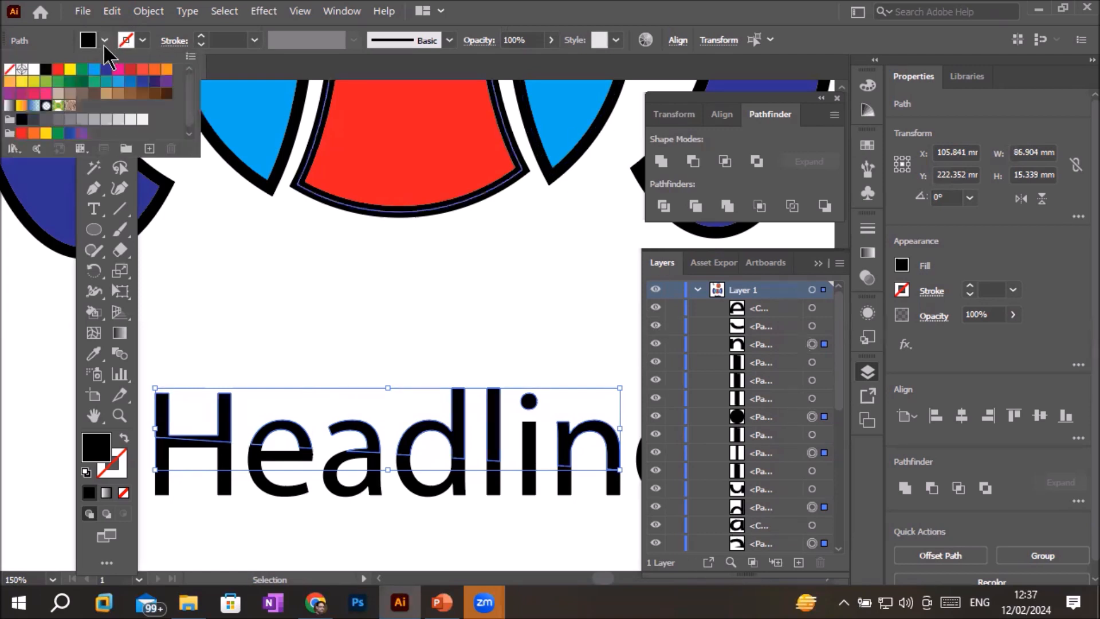
pyautogui.click(70, 70)
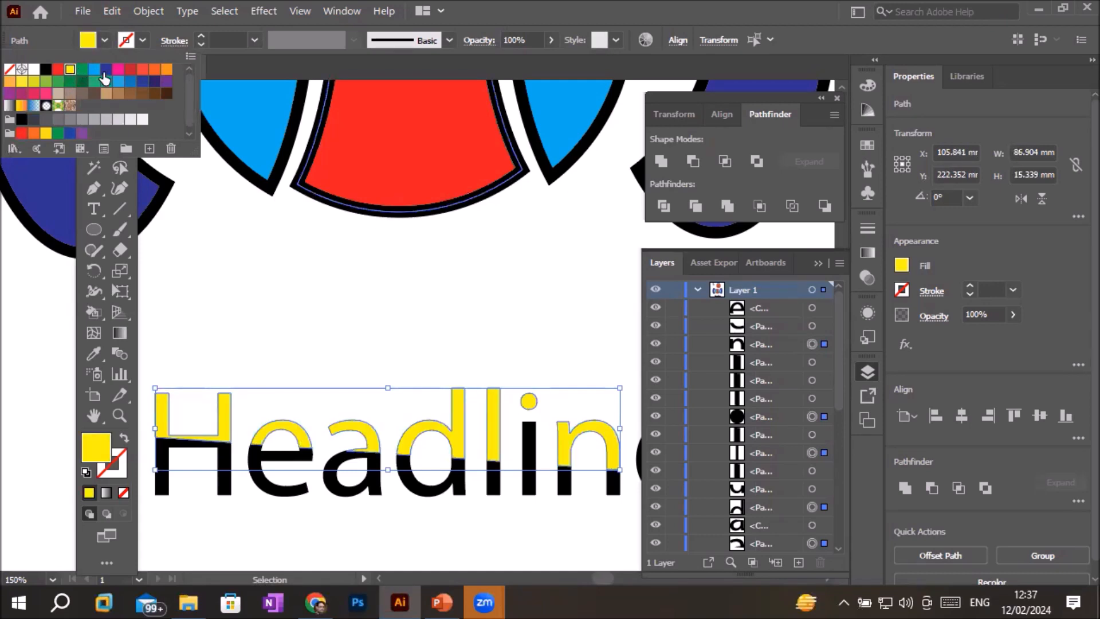
pyautogui.click(57, 70)
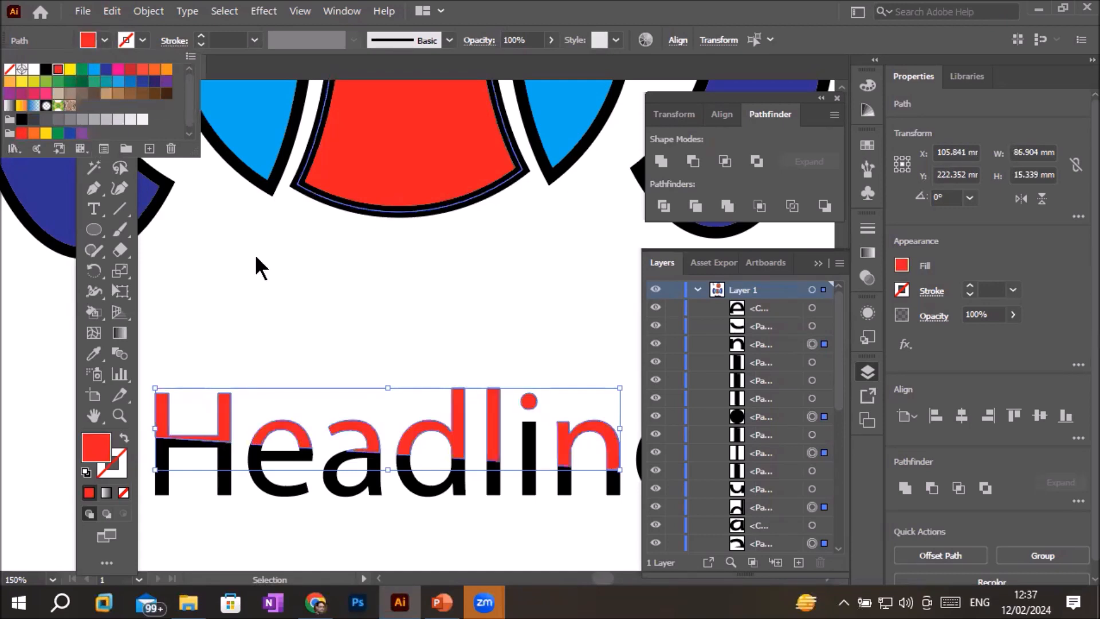
pyautogui.click(179, 533)
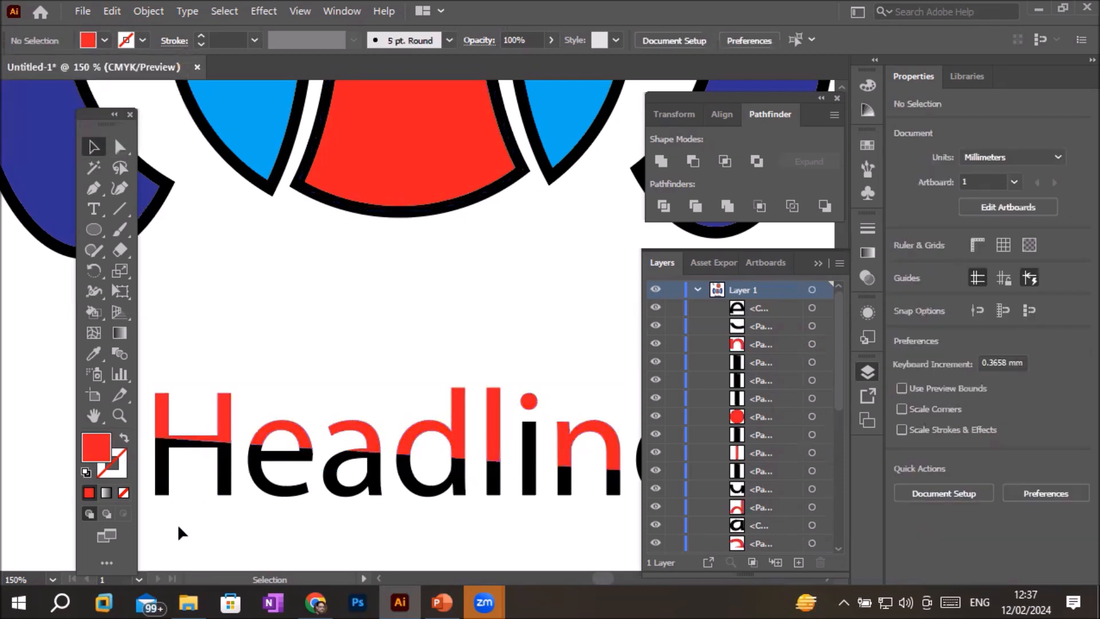
pyautogui.moveTo(143, 465); pyautogui.dragTo(642, 539)
pyautogui.scroll(-2, 464, 537)
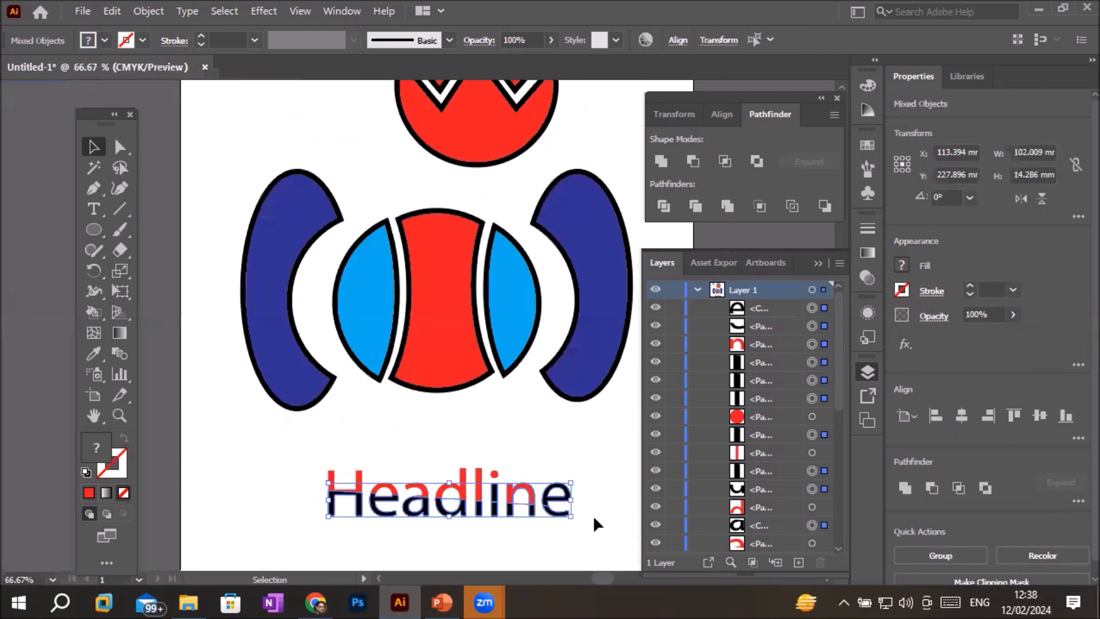
pyautogui.scroll(1, 599, 528)
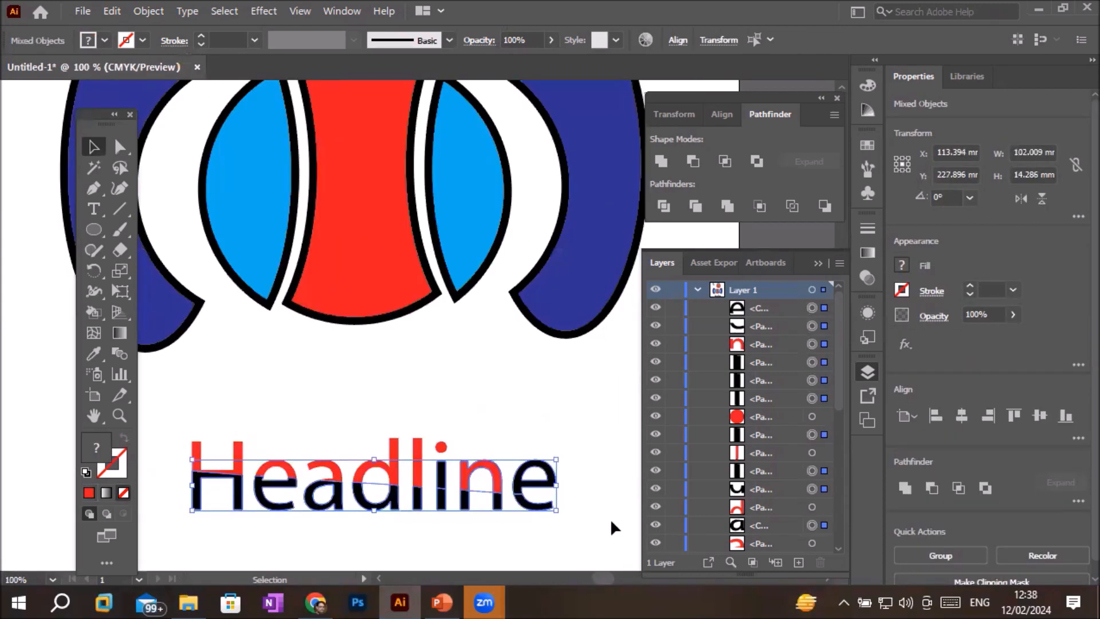
pyautogui.click(610, 518)
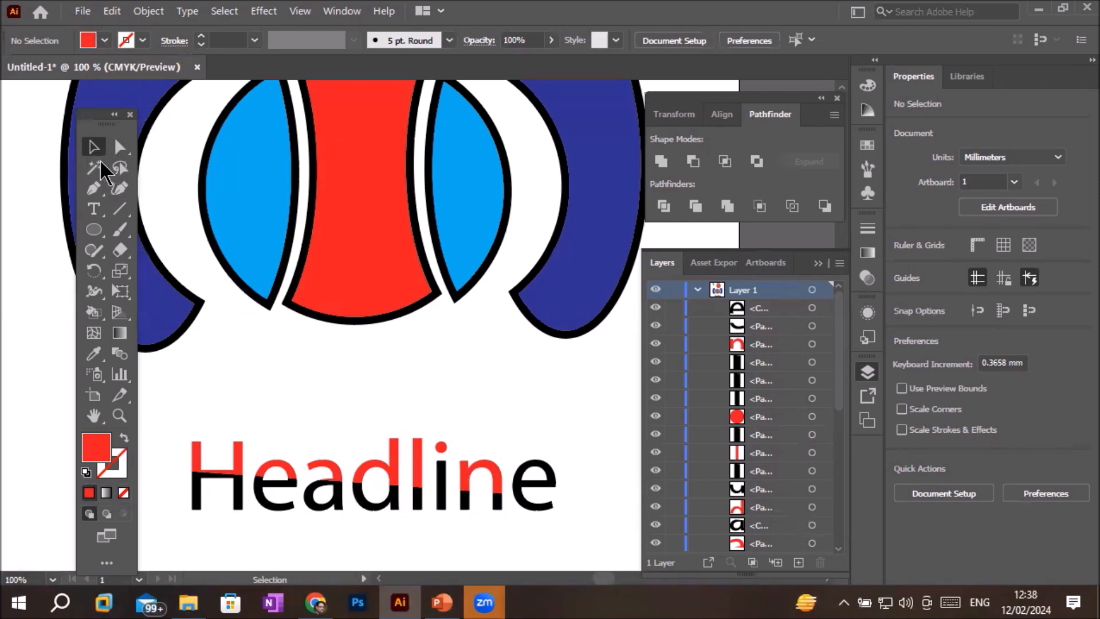
# Fill the lower pieces of all the "Headline" letters, including both legs of the n, with yellow.
pyautogui.click(200, 508)
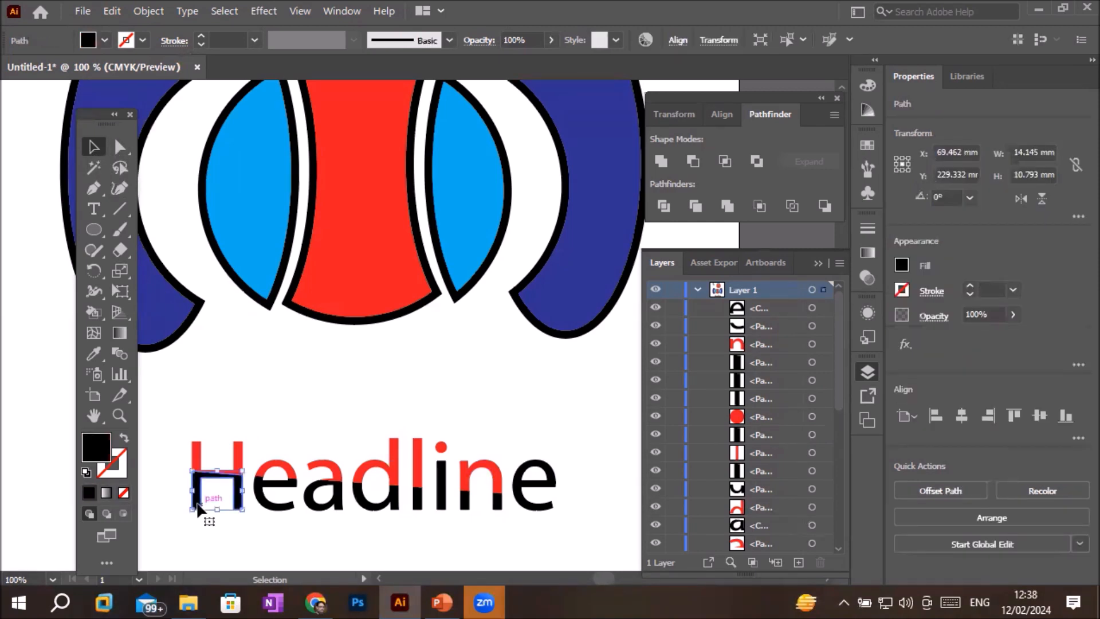
pyautogui.keyDown('shift'); pyautogui.click(265, 503); pyautogui.keyUp('shift')
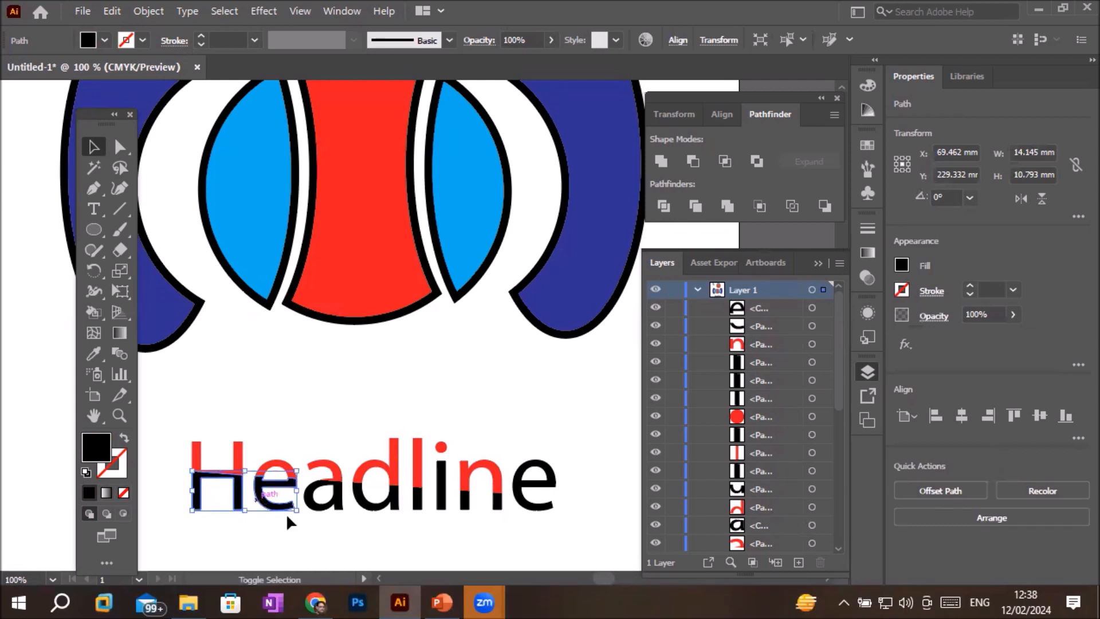
pyautogui.keyDown('shift'); pyautogui.click(341, 503); pyautogui.keyUp('shift')
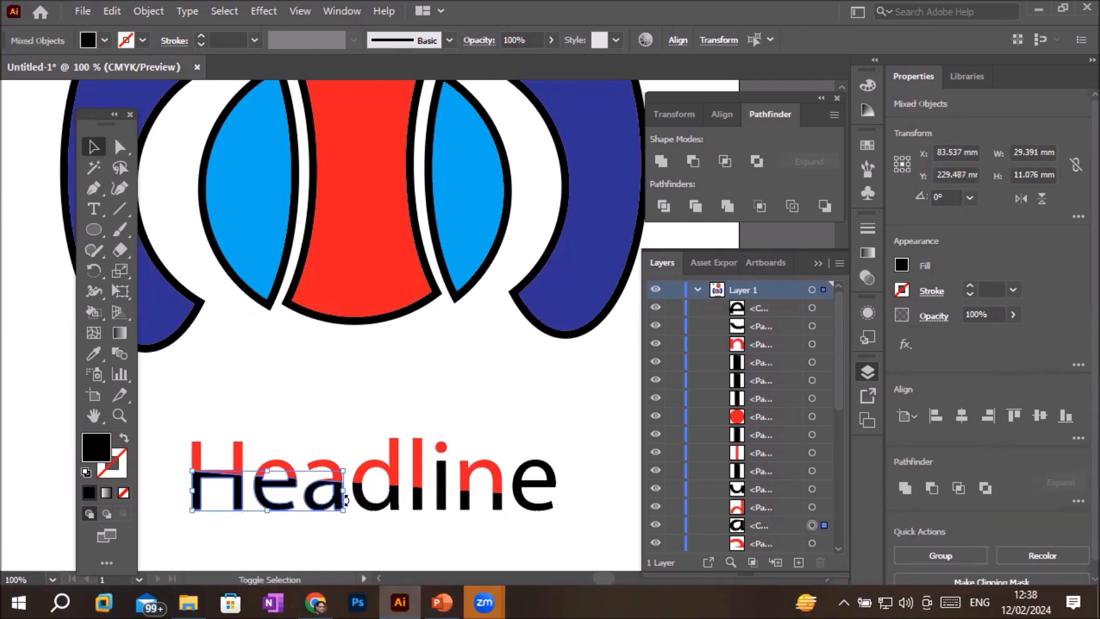
pyautogui.keyDown('shift'); pyautogui.click(403, 502); pyautogui.keyUp('shift')
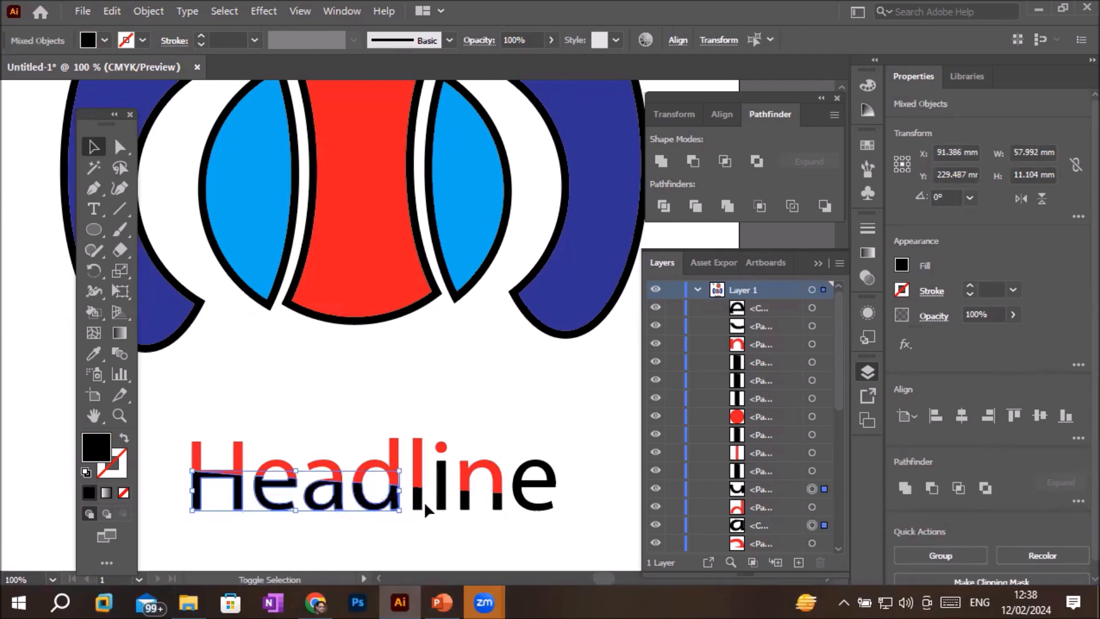
pyautogui.keyDown('shift'); pyautogui.click(417, 498); pyautogui.keyUp('shift')
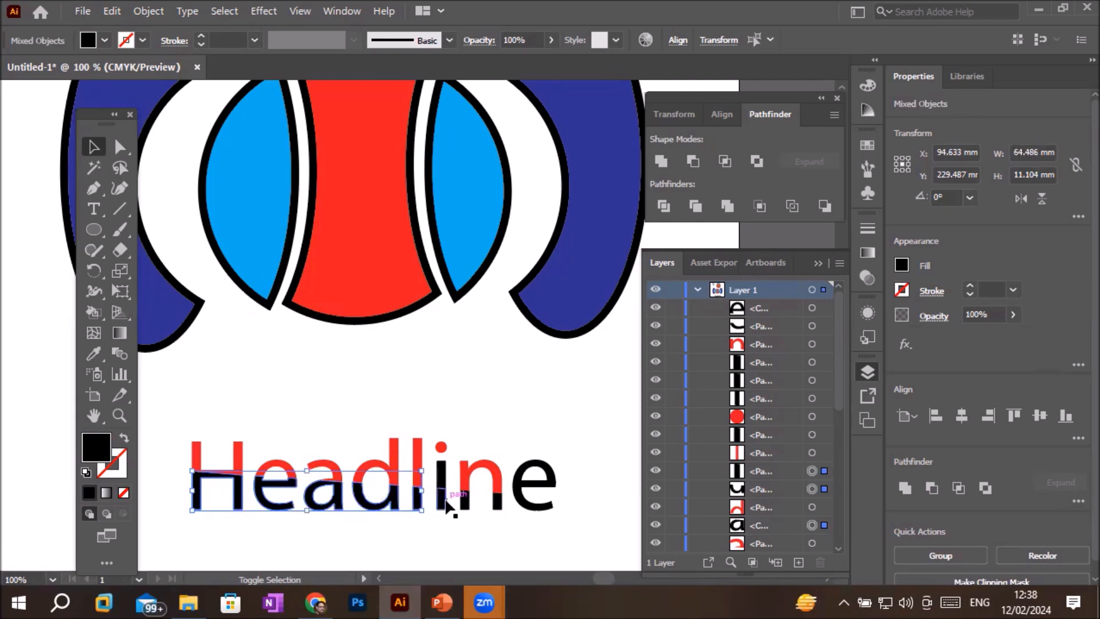
pyautogui.keyDown('shift'); pyautogui.click(445, 503); pyautogui.keyUp('shift')
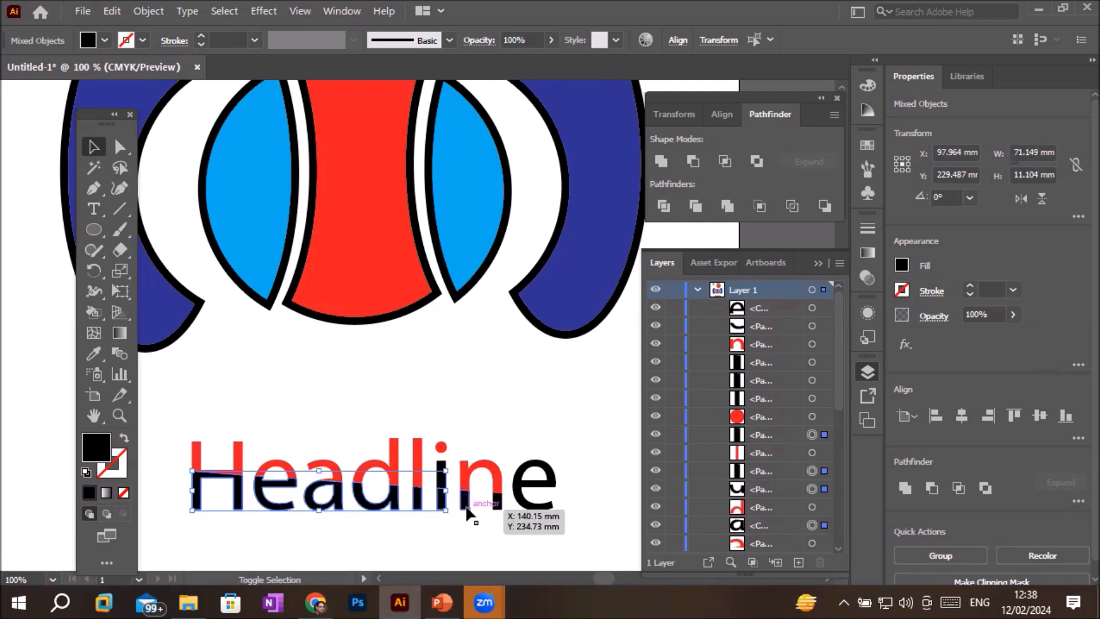
pyautogui.keyDown('shift'); pyautogui.click(466, 504); pyautogui.keyUp('shift')
pyautogui.keyDown('shift'); pyautogui.click(498, 508); pyautogui.keyUp('shift')
pyautogui.keyDown('shift'); pyautogui.click(545, 508); pyautogui.keyUp('shift')
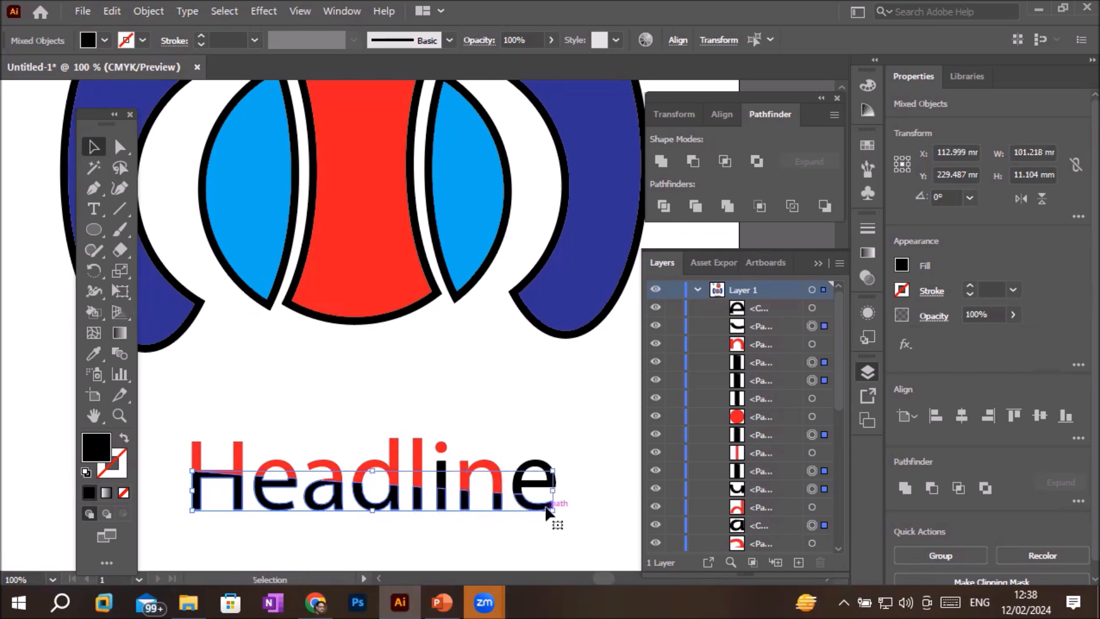
pyautogui.click(105, 40)
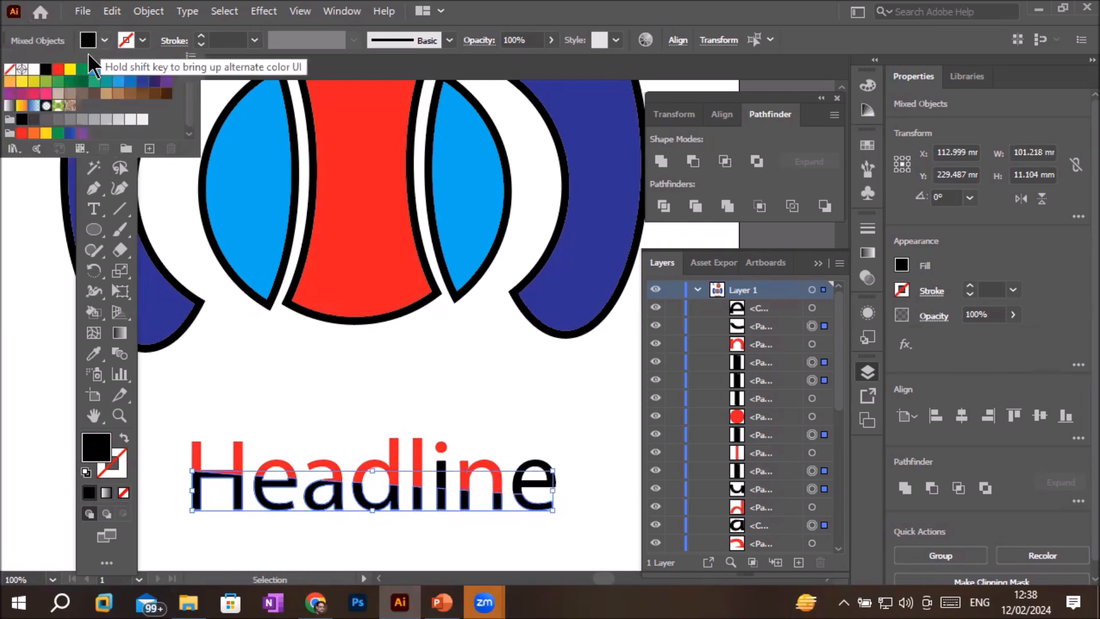
pyautogui.click(70, 70)
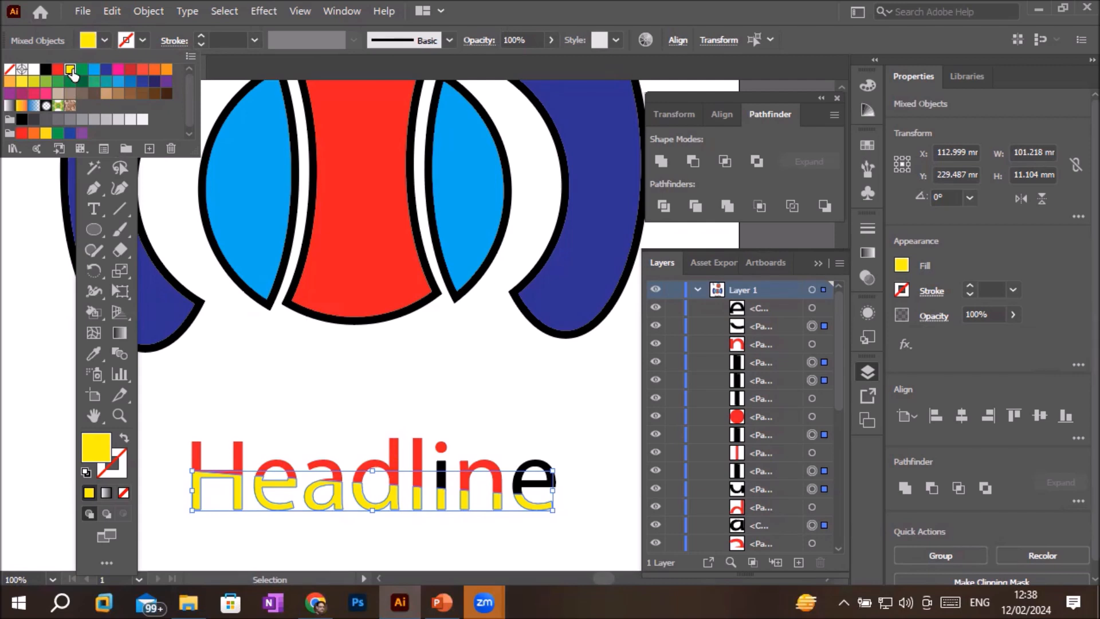
pyautogui.click(304, 359)
pyautogui.click(405, 394)
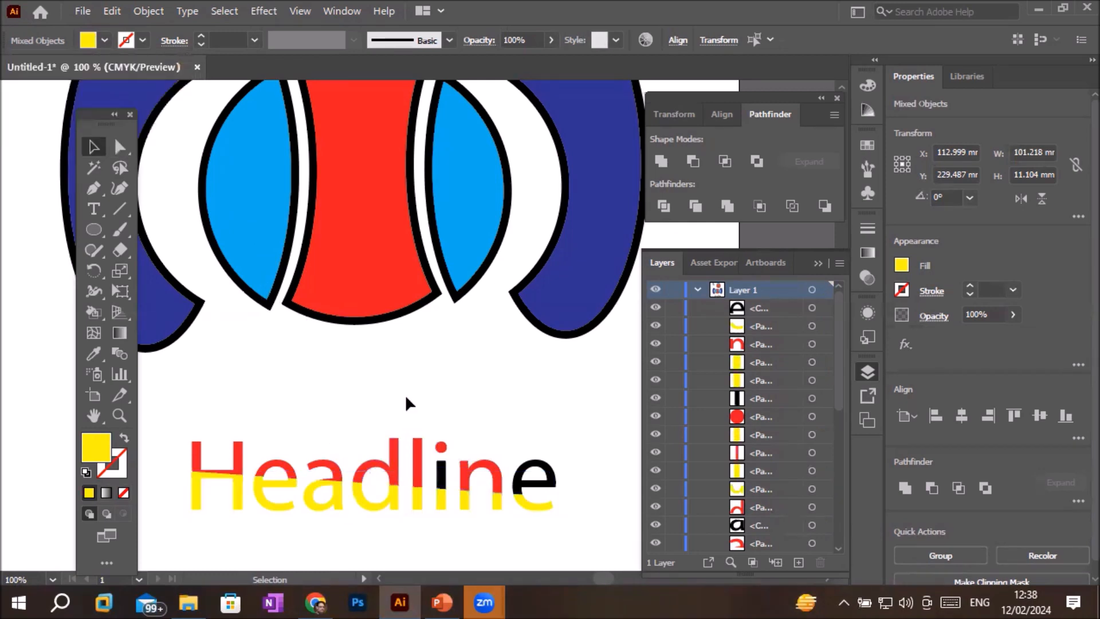
# Move the upper pieces of H, e, a, d, l, the i's stem, n and last e up about 6 mm, away from the lower halves.
pyautogui.click(196, 456)
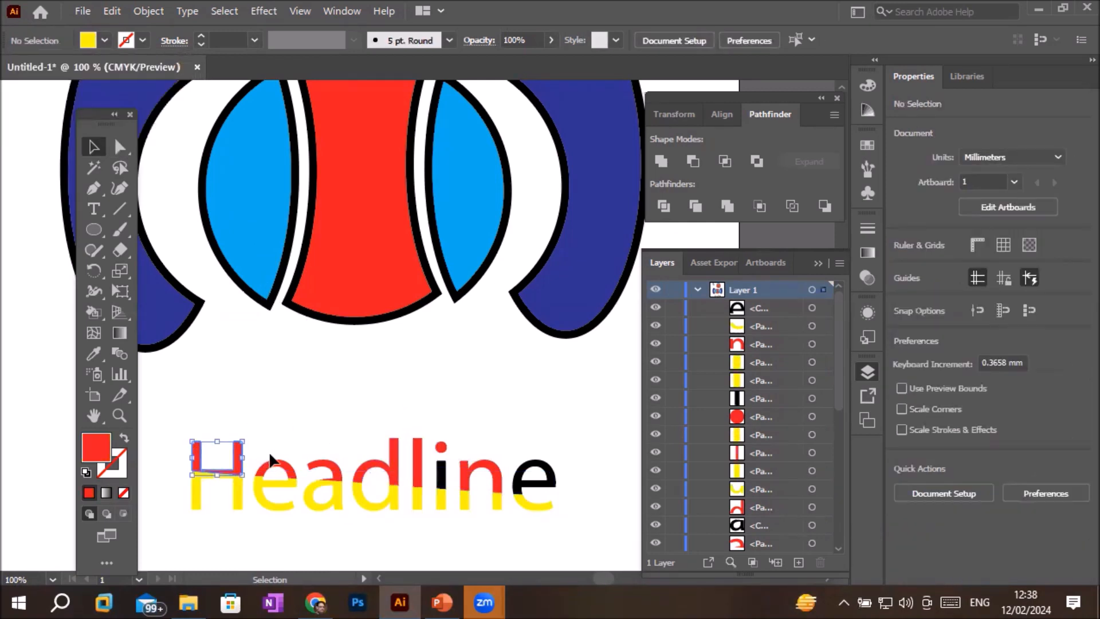
pyautogui.keyDown('shift'); pyautogui.click(281, 467); pyautogui.keyUp('shift')
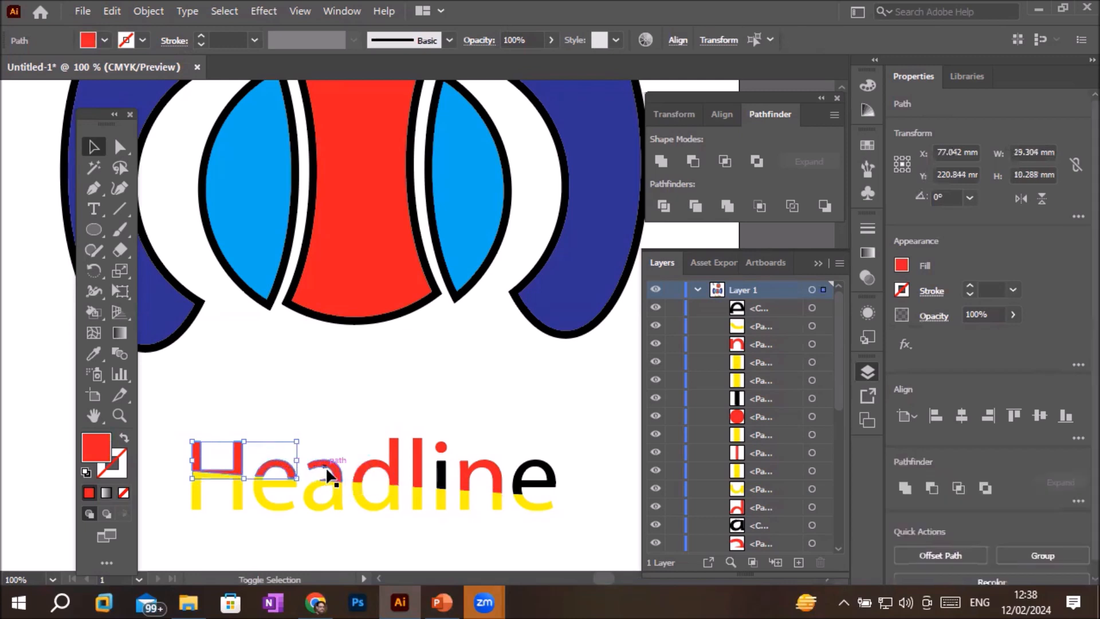
pyautogui.keyDown('shift'); pyautogui.click(328, 466); pyautogui.keyUp('shift')
pyautogui.keyDown('shift'); pyautogui.click(385, 469); pyautogui.keyUp('shift')
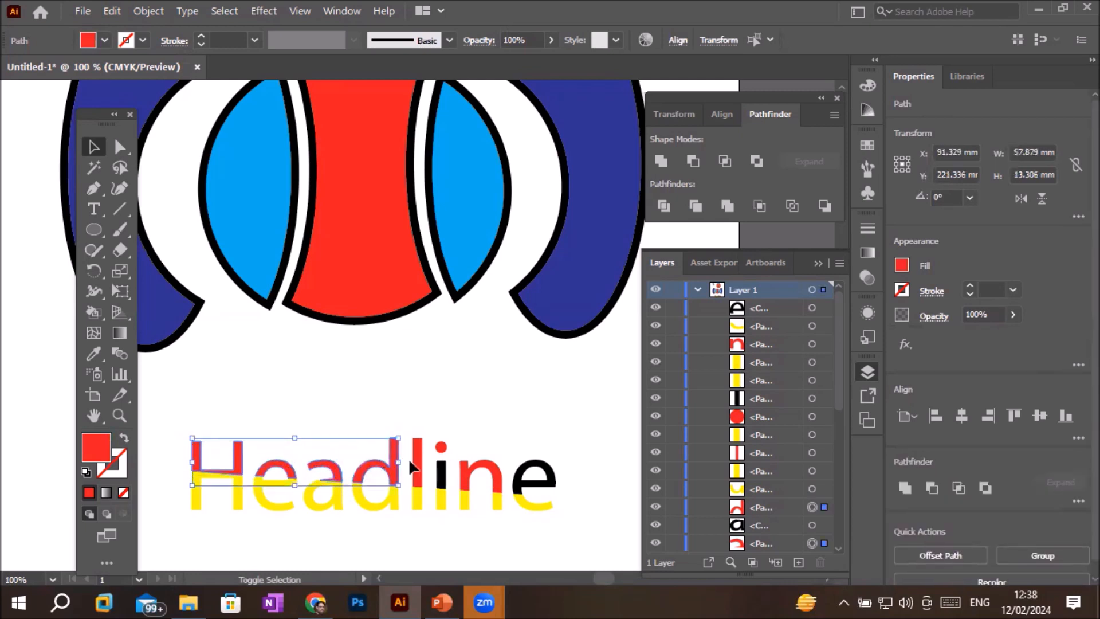
pyautogui.keyDown('shift'); pyautogui.click(417, 458); pyautogui.keyUp('shift')
pyautogui.keyDown('shift'); pyautogui.click(441, 475); pyautogui.keyUp('shift')
pyautogui.keyDown('shift'); pyautogui.click(494, 476); pyautogui.keyUp('shift')
pyautogui.keyDown('shift'); pyautogui.click(542, 458); pyautogui.keyUp('shift')
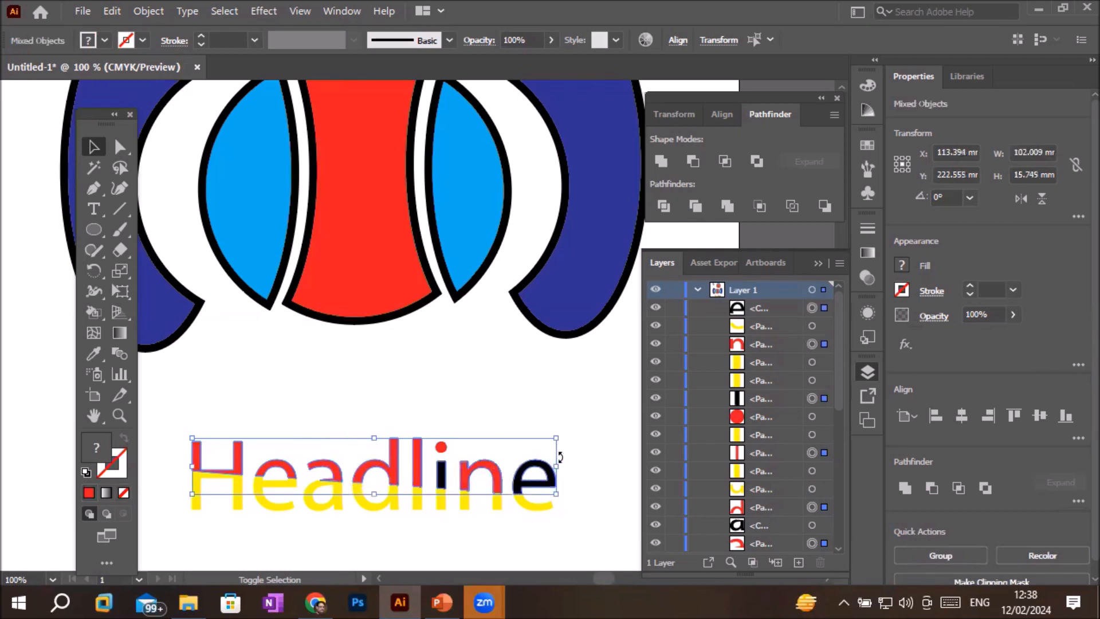
pyautogui.press('Up')
pyautogui.press('Up')
pyautogui.press('Up')
pyautogui.press('Up')
pyautogui.press('Up')
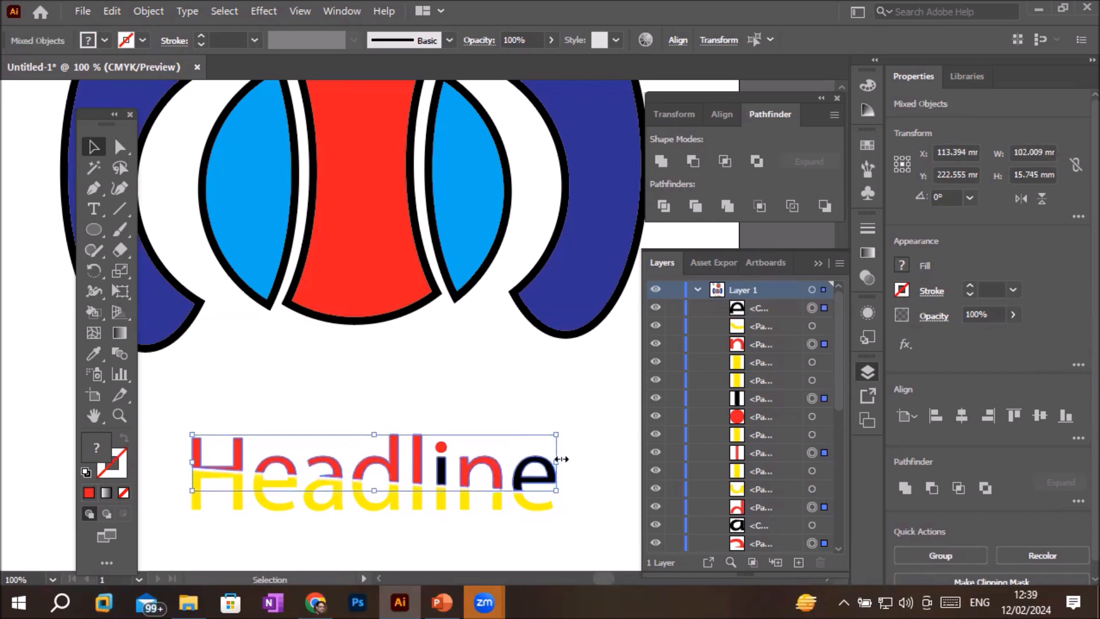
pyautogui.press('Up')
pyautogui.press('Up')
pyautogui.press('Up')
pyautogui.press('Up')
pyautogui.press('Up')
pyautogui.press('Up')
pyautogui.press('Up')
pyautogui.press('Up')
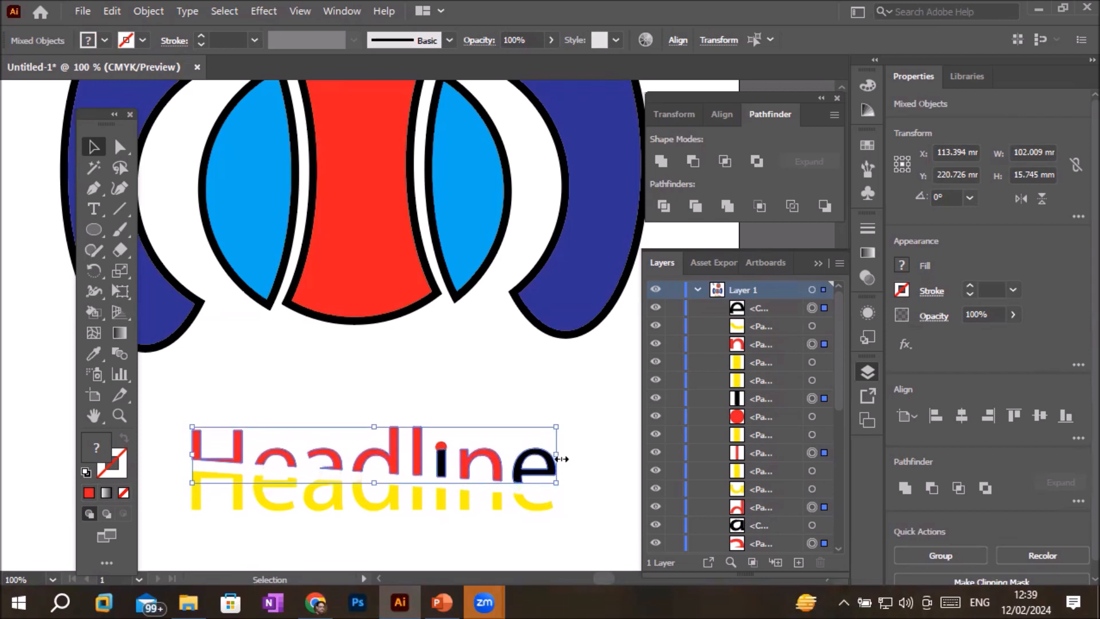
pyautogui.press('Up')
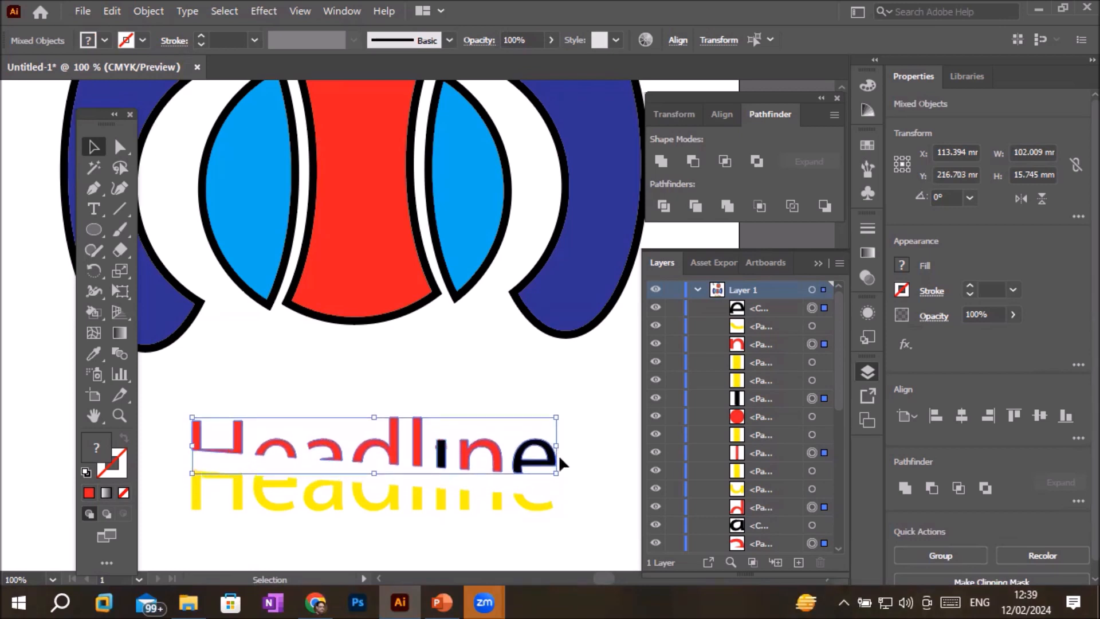
pyautogui.click(610, 441)
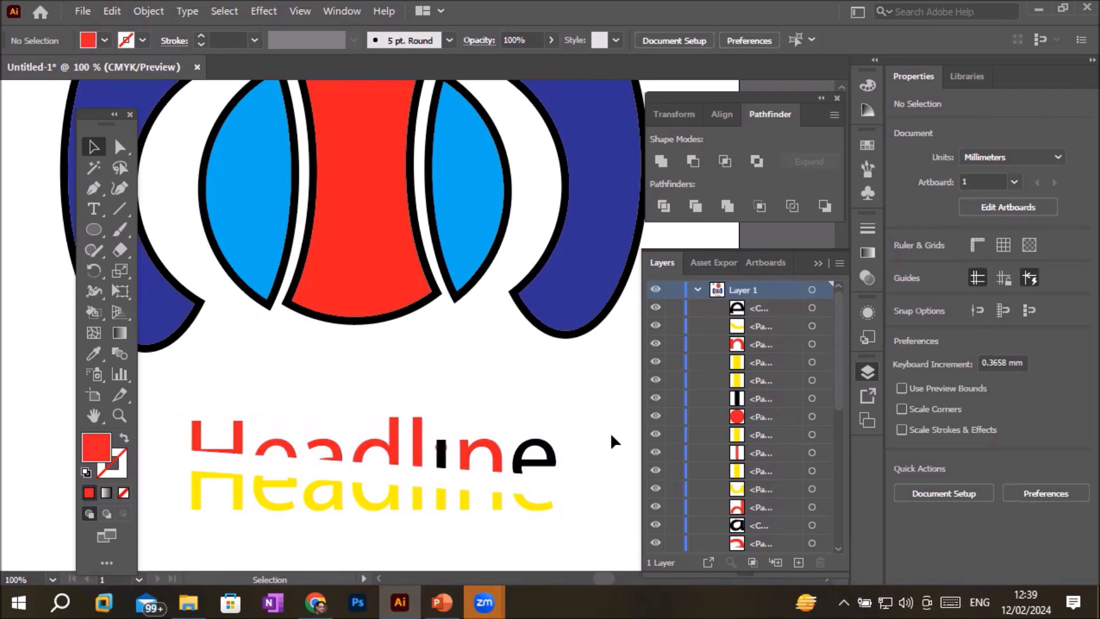
# Fill all the lower pieces of the "Headline" letters with dark blue and deselect them.
pyautogui.moveTo(151, 466); pyautogui.dragTo(573, 541)
pyautogui.moveTo(562, 487); pyautogui.dragTo(168, 518)
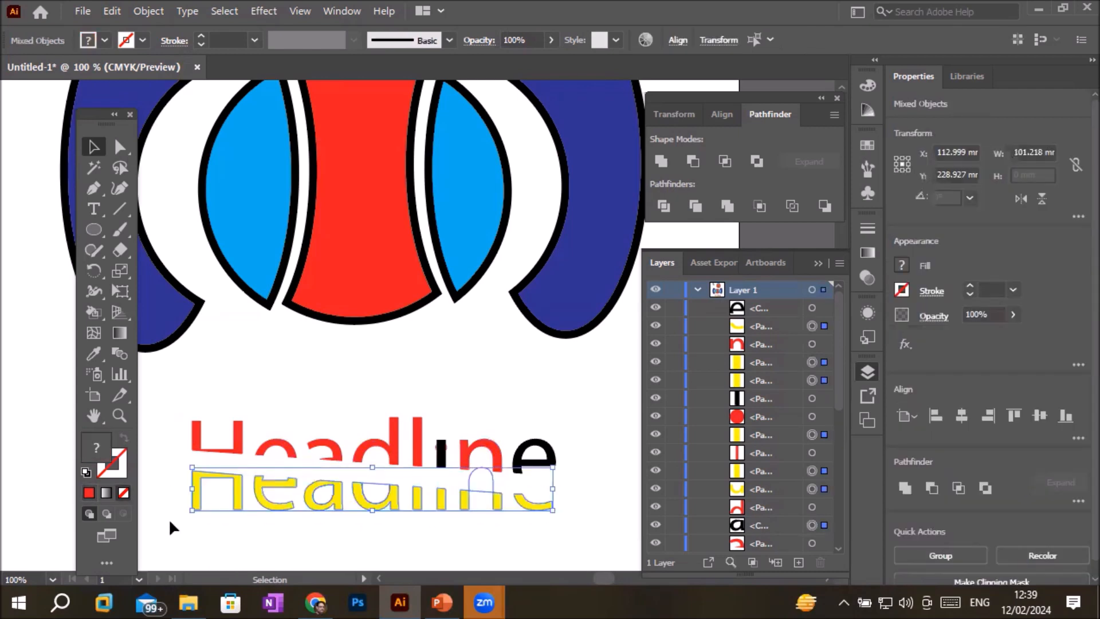
pyautogui.click(105, 41)
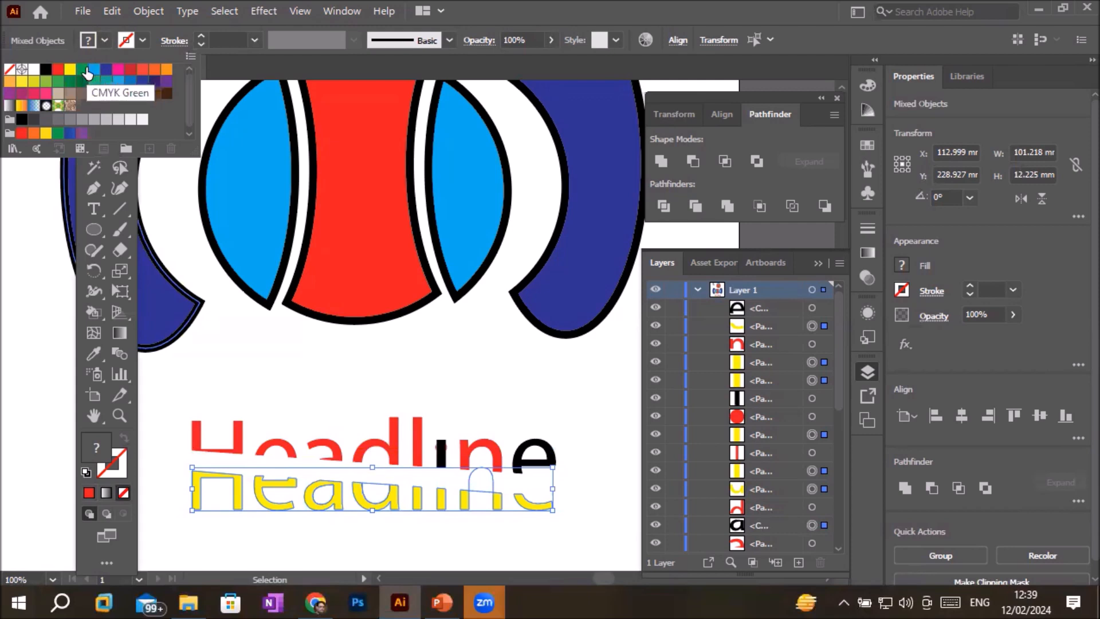
pyautogui.click(108, 70)
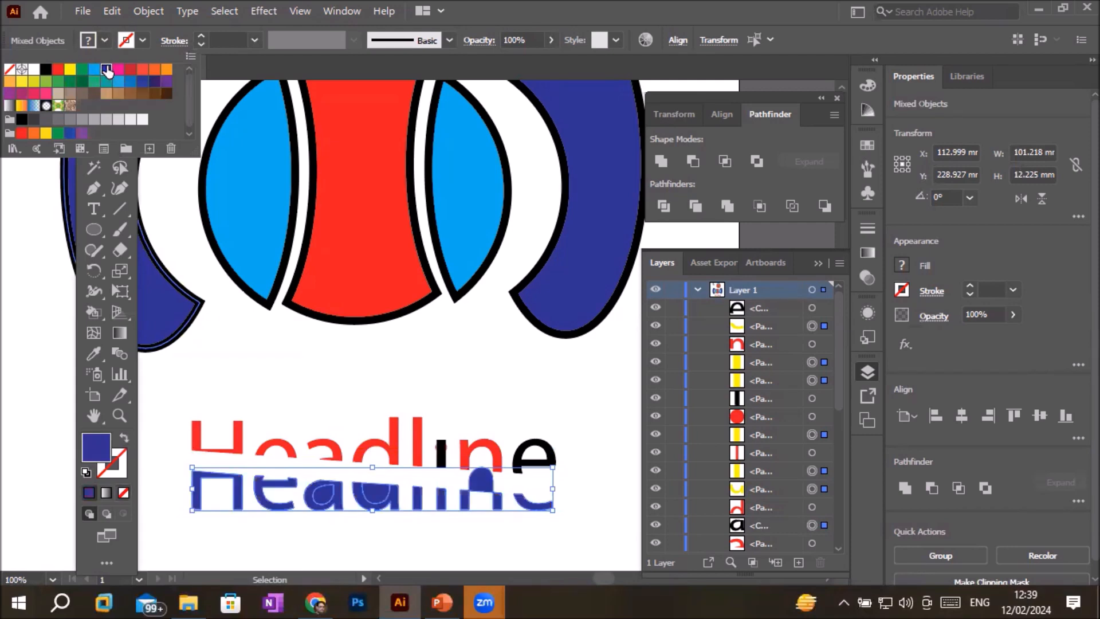
pyautogui.click(304, 385)
pyautogui.click(322, 383)
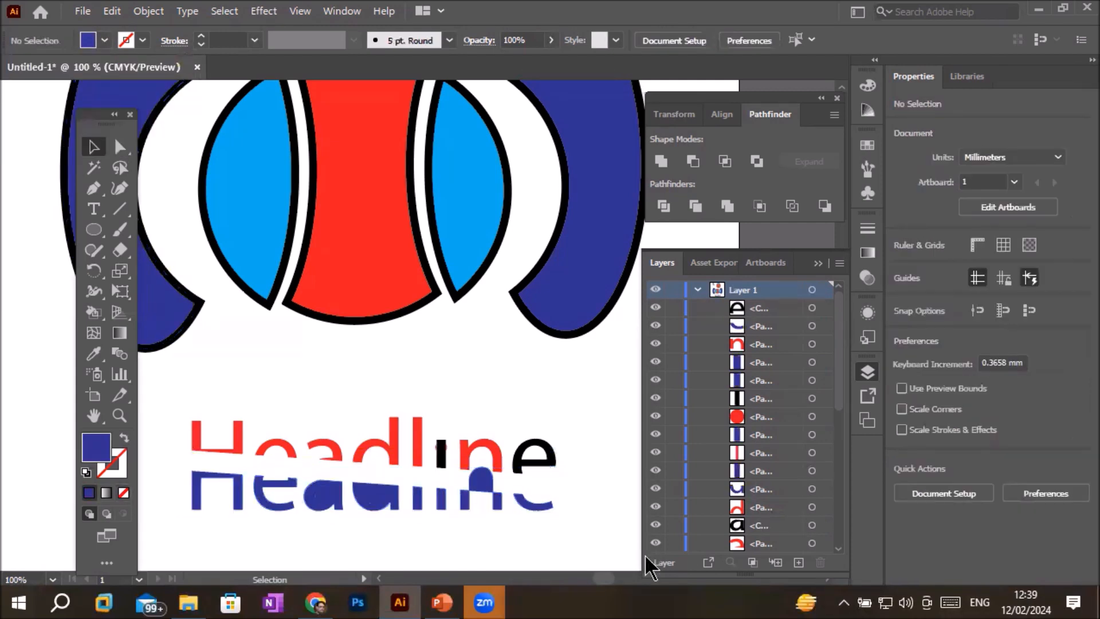
# Delete the leftover dark blue pieces filling the openings of the n, a and d in the lower half of "Headline".
pyautogui.click(479, 482)
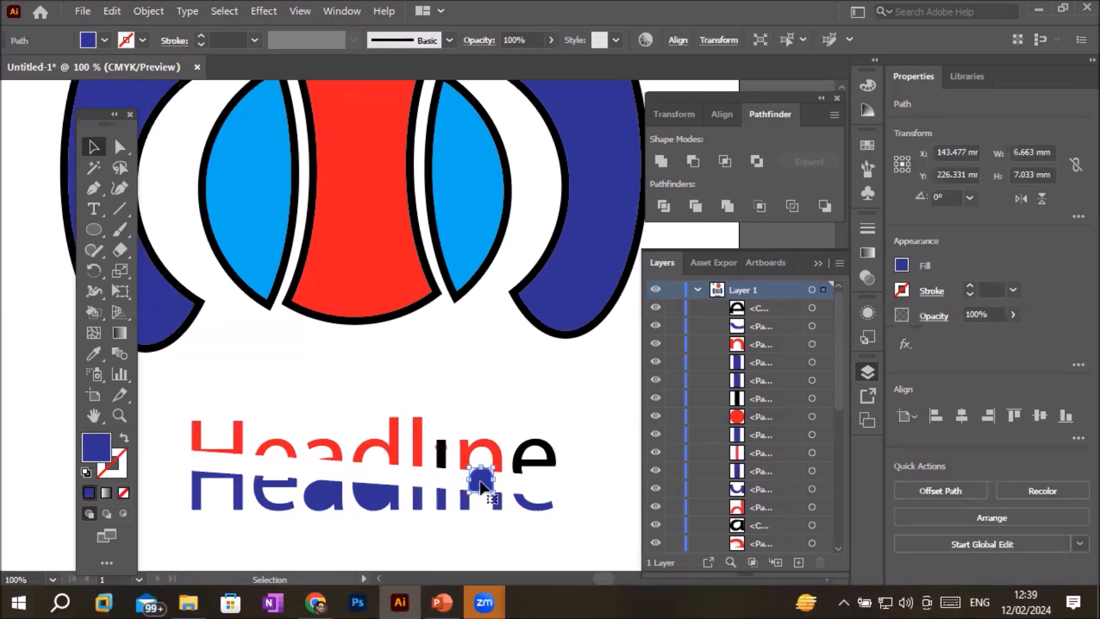
pyautogui.press('Delete')
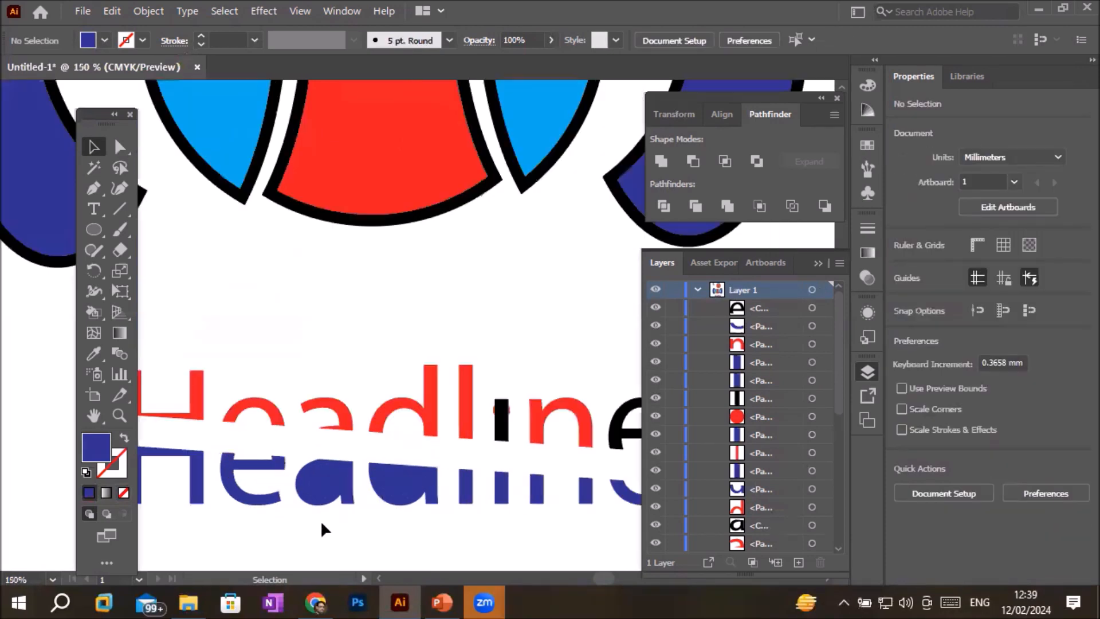
pyautogui.click(320, 492)
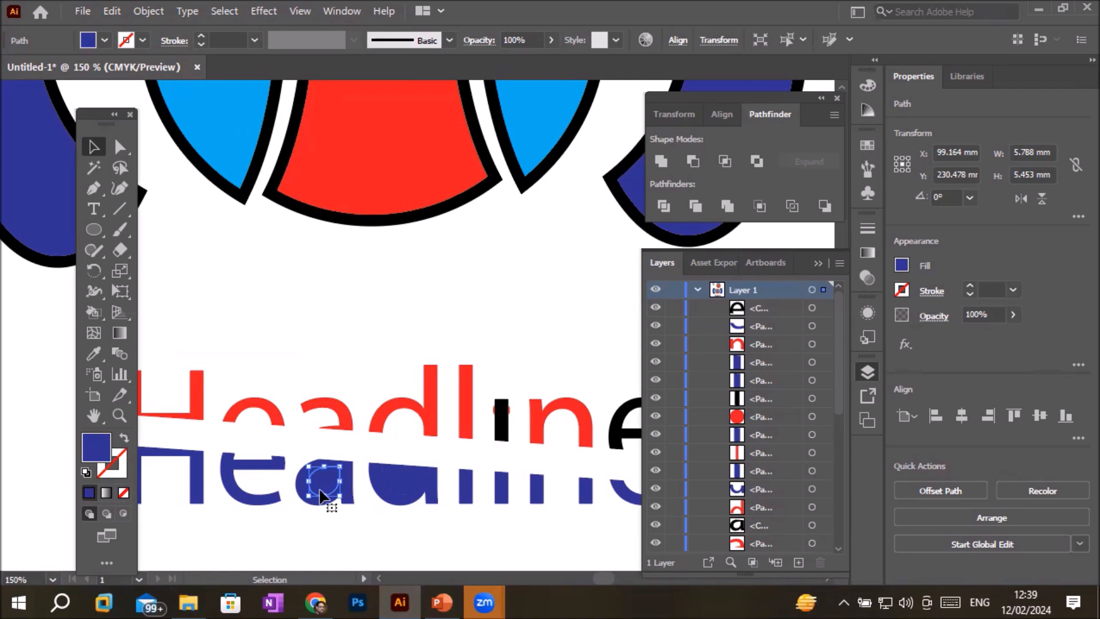
pyautogui.click(321, 510)
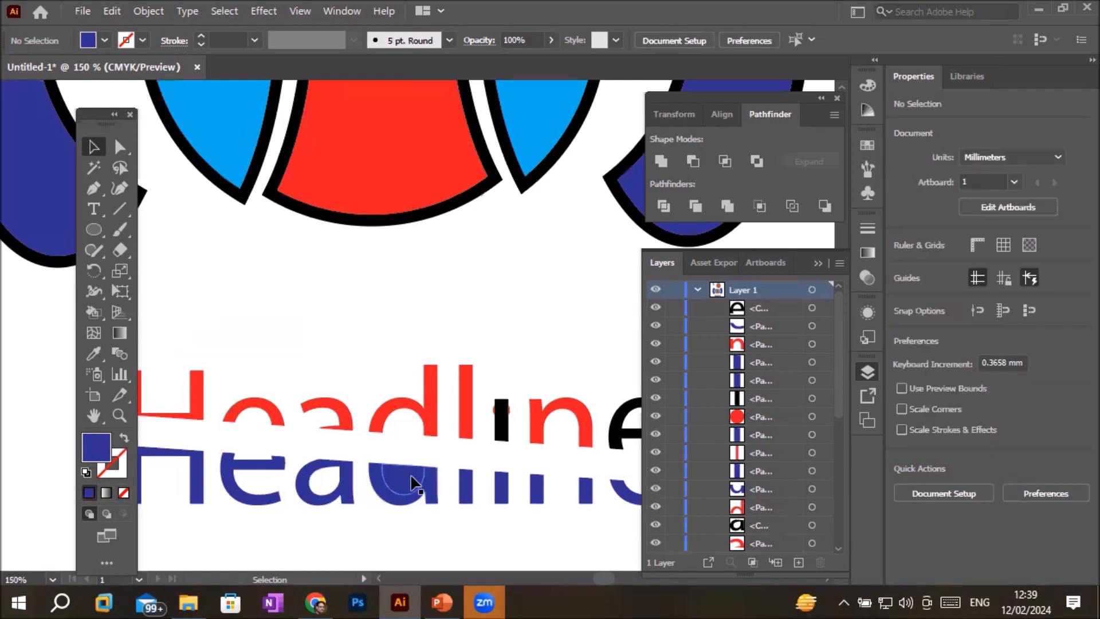
pyautogui.scroll(-1, 278, 428)
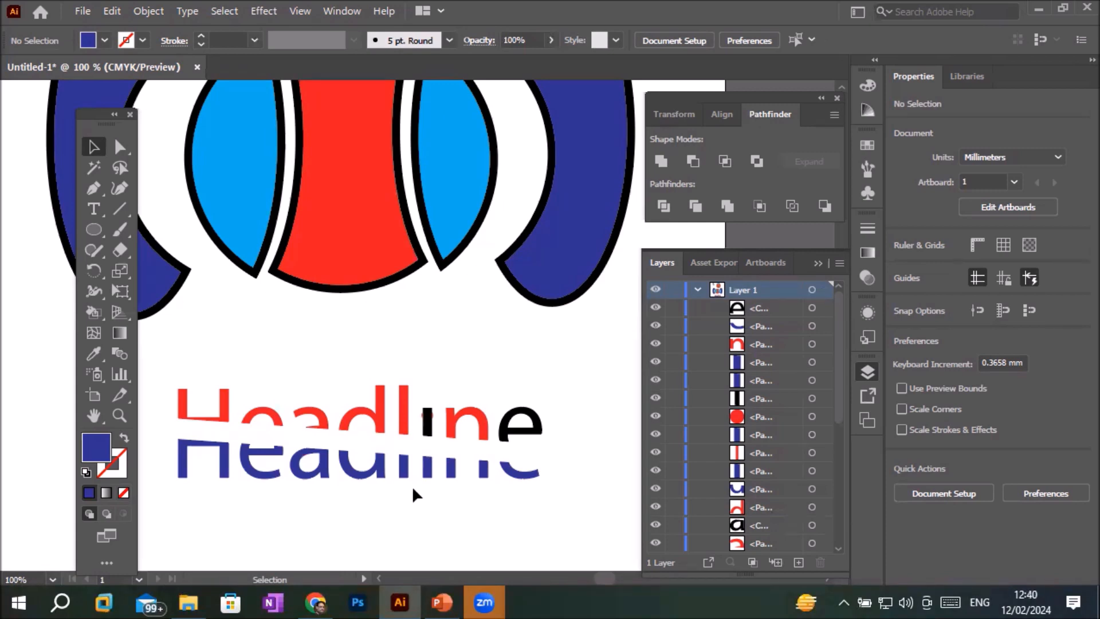
pyautogui.scroll(-3, 412, 486)
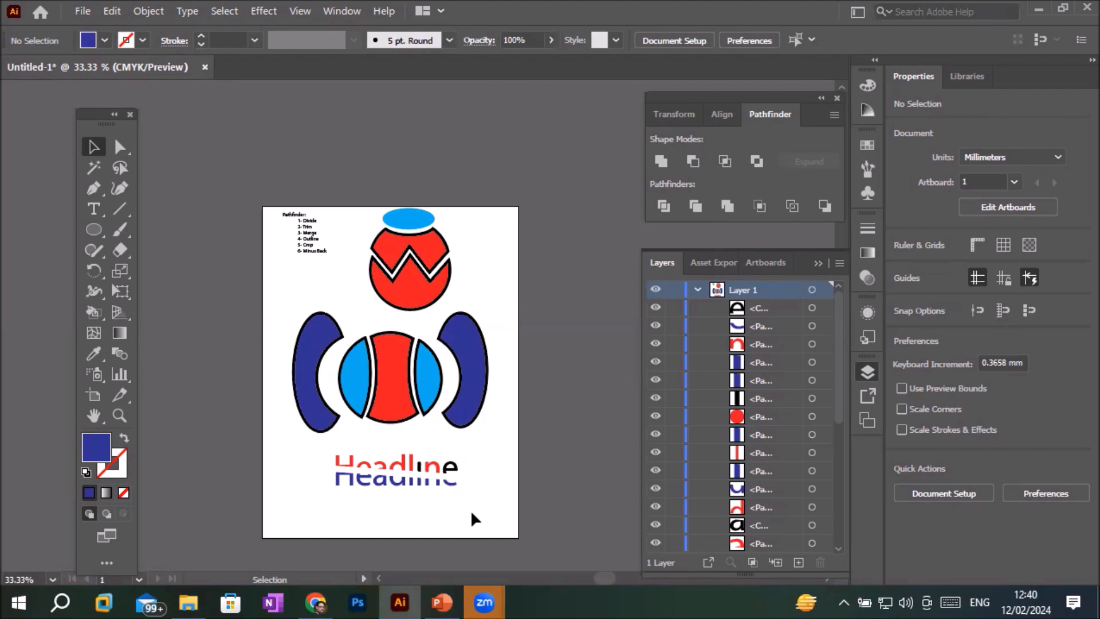
# Switch to PowerPoint and review the Pathfinder Tool – Trim slide.
pyautogui.click(442, 602)
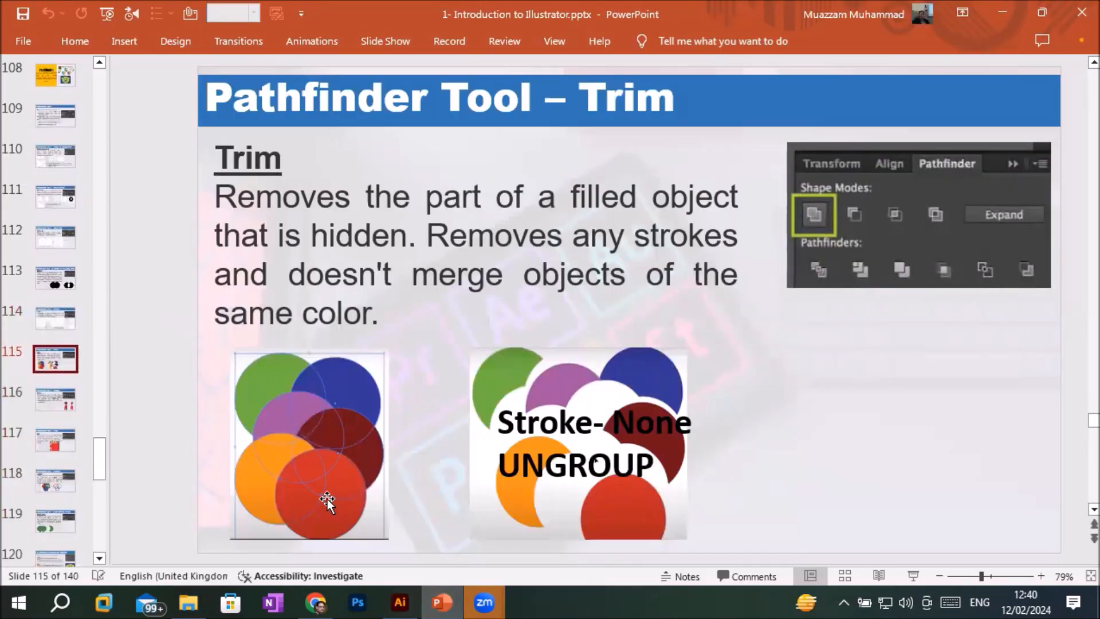
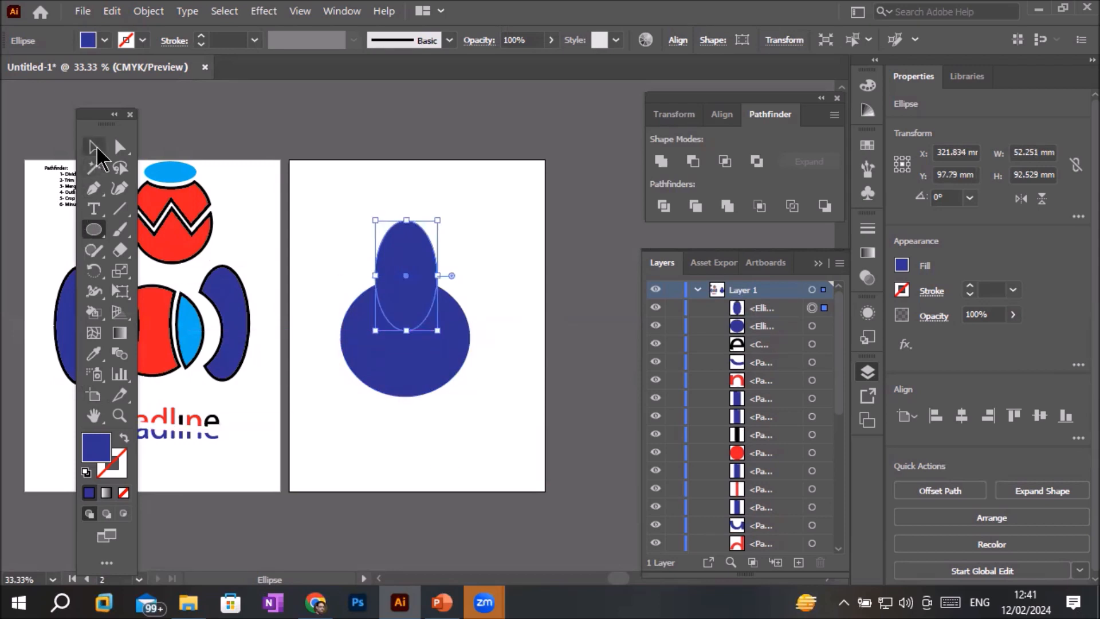
# Fill the tall ellipse with light blue and place copies of it over the lower left and lower right of the dark blue ellipse.
pyautogui.click(94, 147)
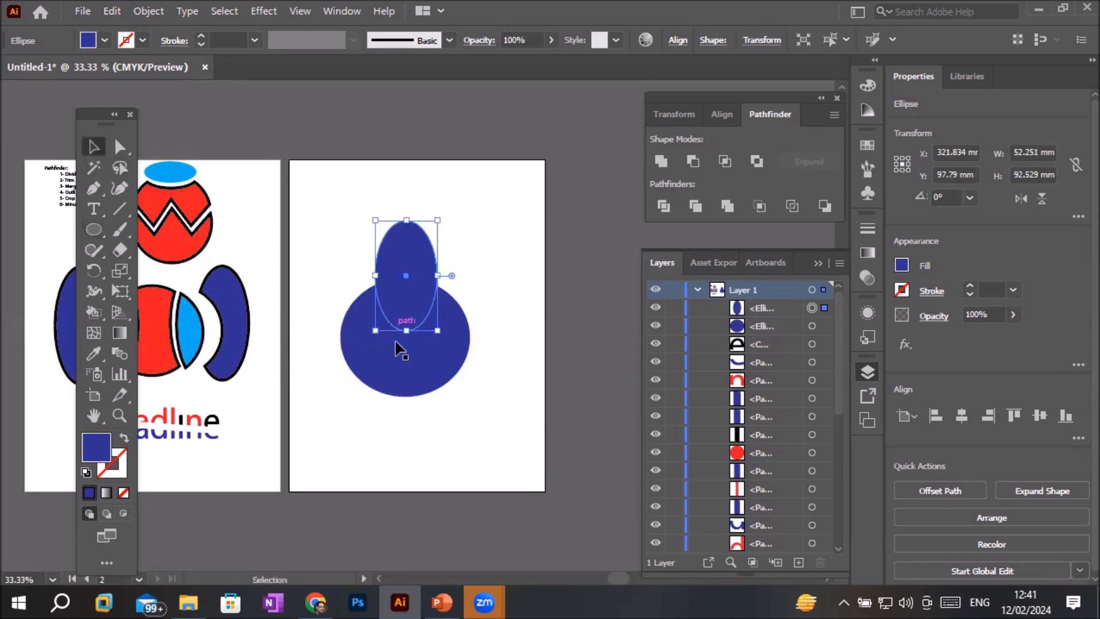
pyautogui.click(323, 363)
pyautogui.click(423, 299)
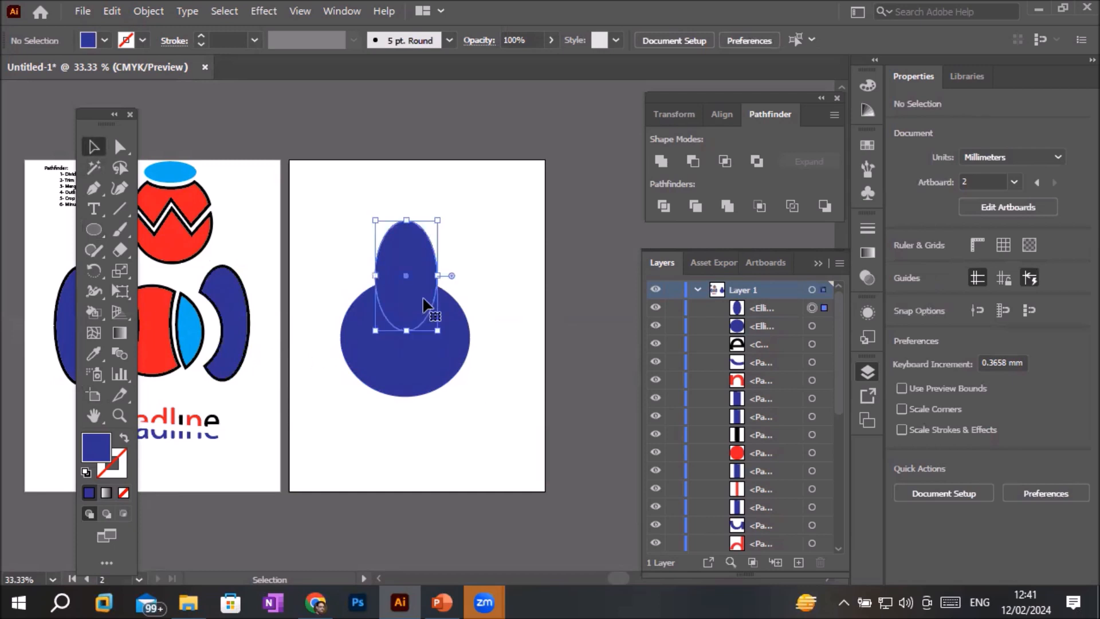
pyautogui.click(105, 40)
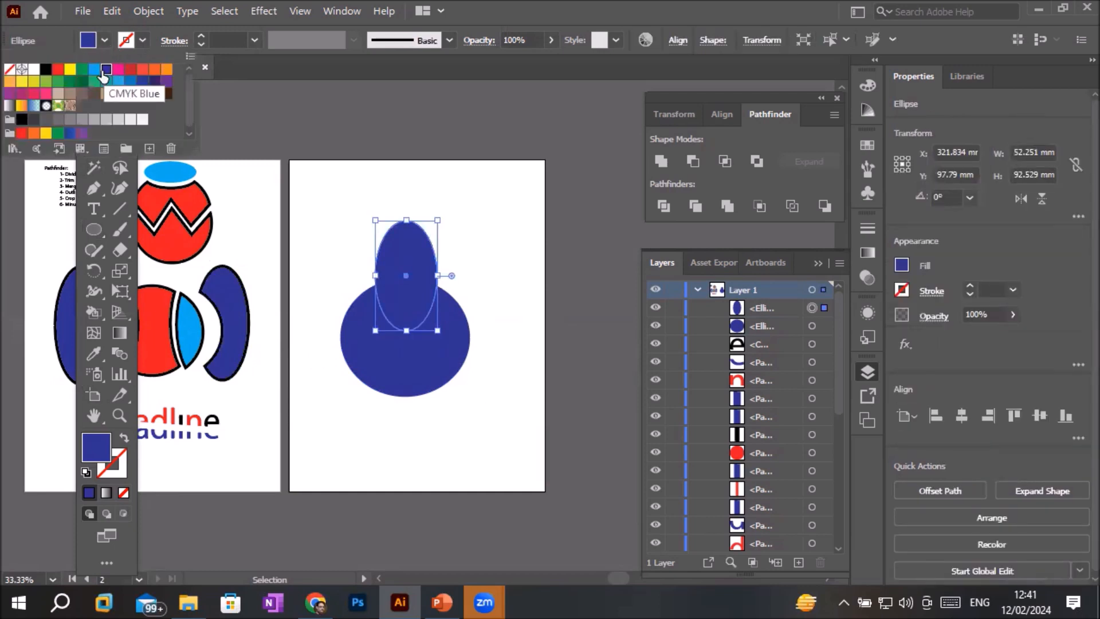
pyautogui.click(94, 69)
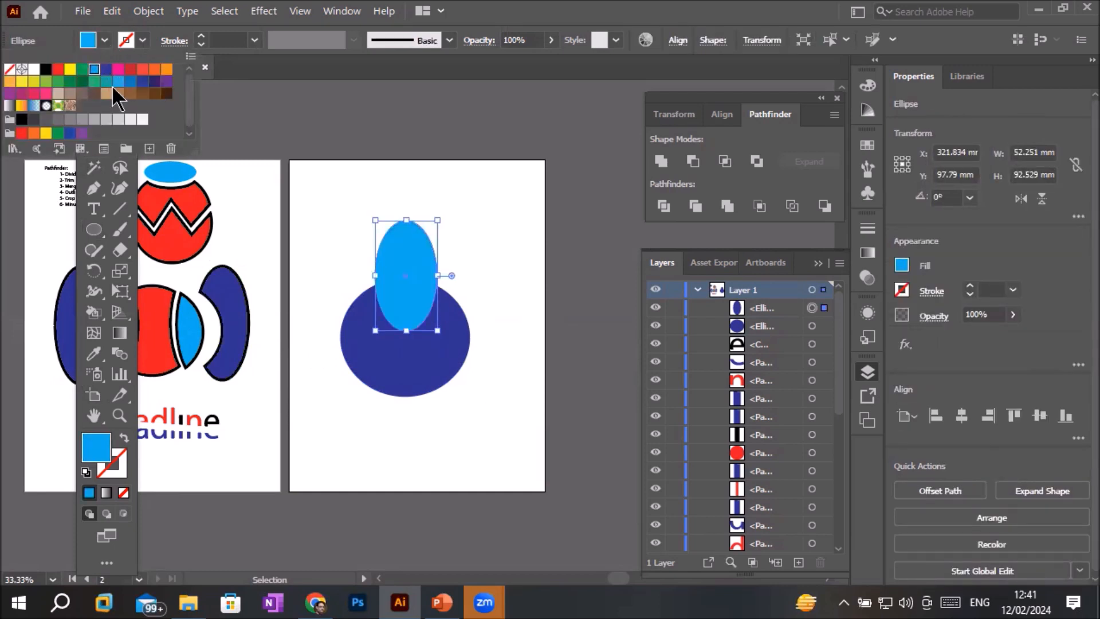
pyautogui.click(393, 287)
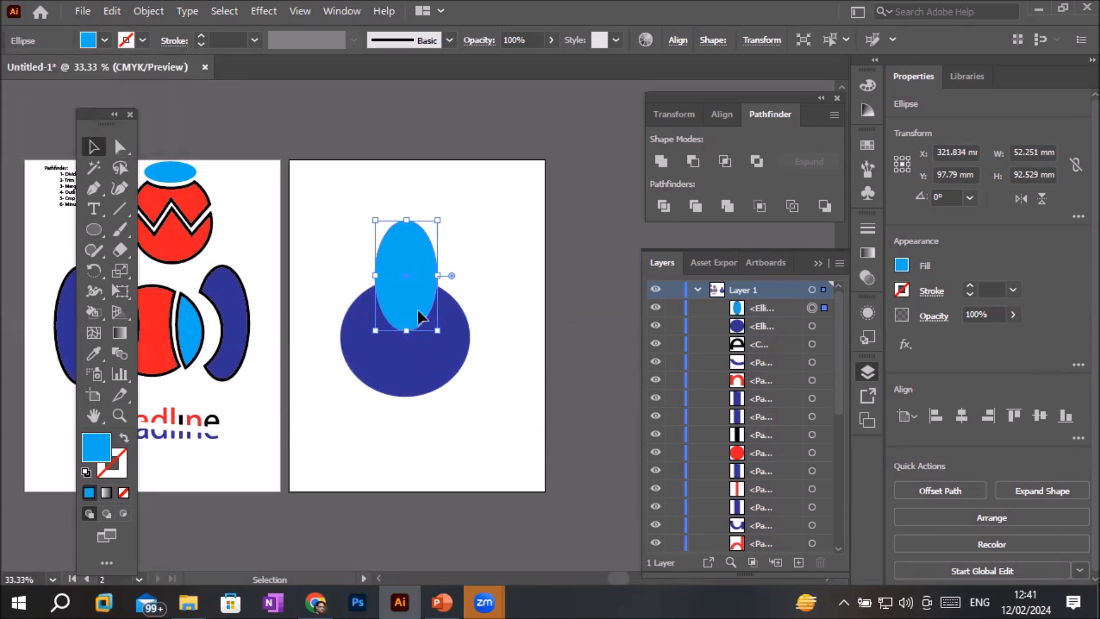
pyautogui.moveTo(419, 311); pyautogui.dragTo(364, 425)
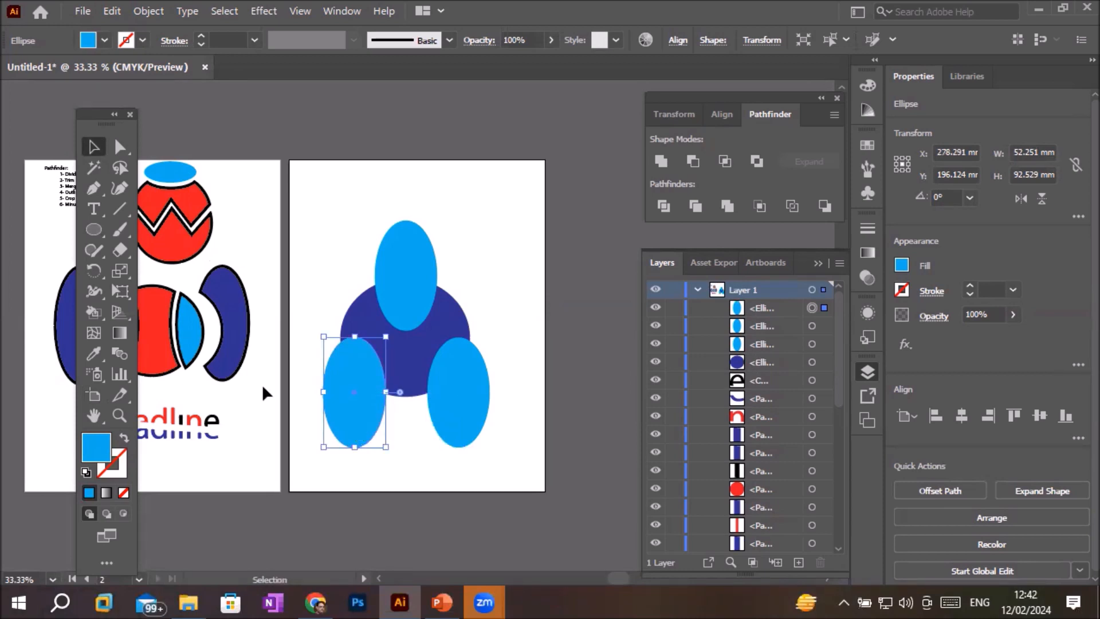
# Draw a rounded rectangle about 179 × 53 mm across the middle of the ellipses and fill it with green.
pyautogui.click(94, 229)
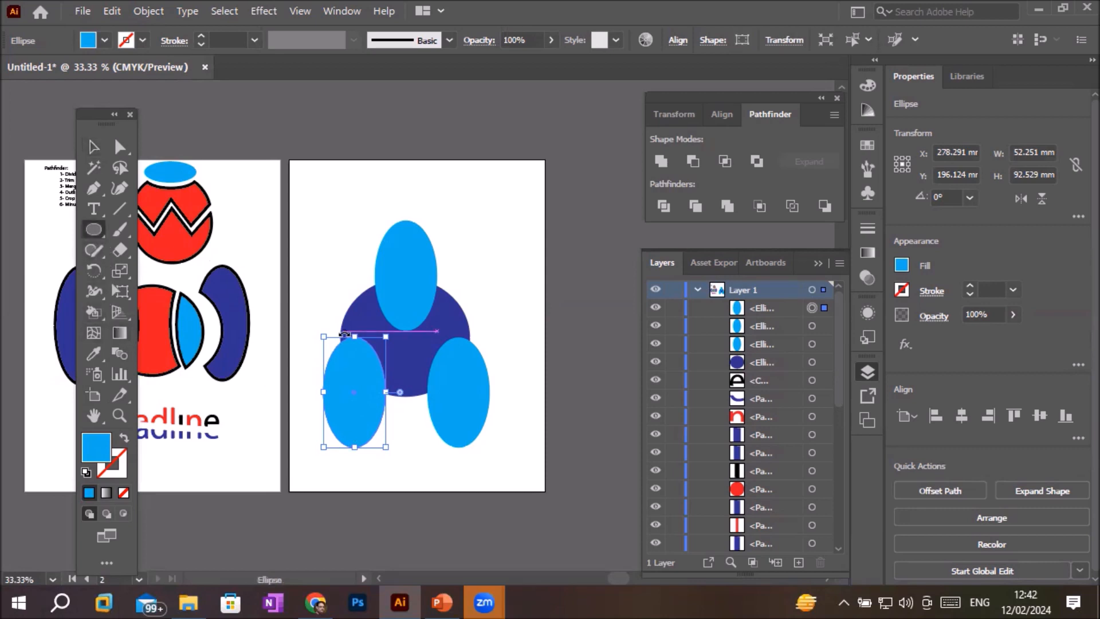
pyautogui.click(92, 230)
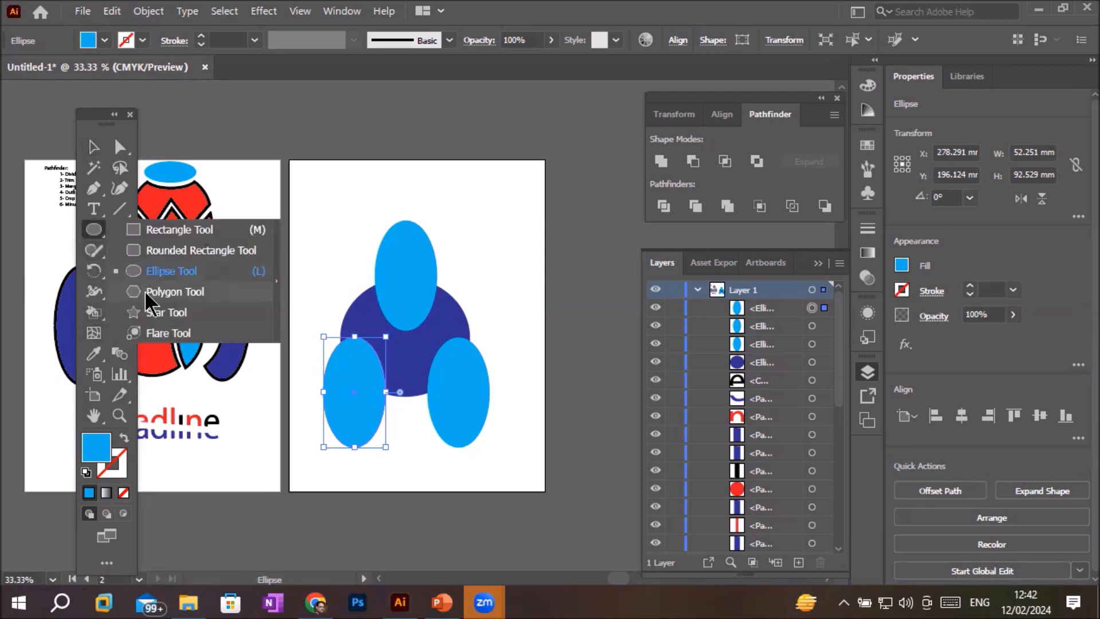
pyautogui.click(151, 258)
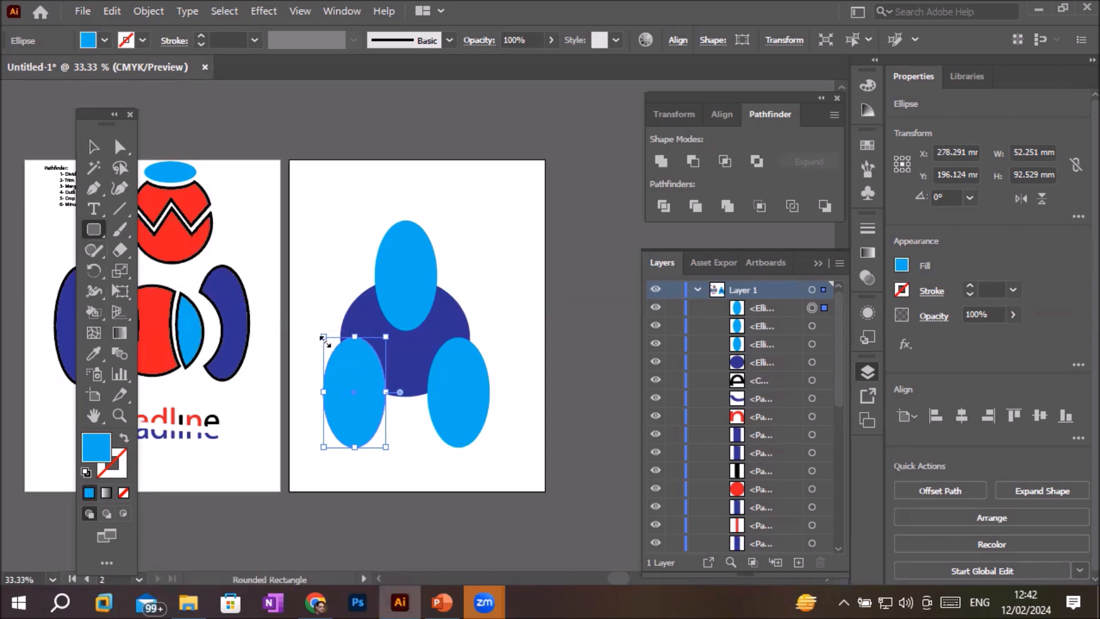
pyautogui.moveTo(305, 308); pyautogui.dragTo(516, 370)
pyautogui.click(105, 40)
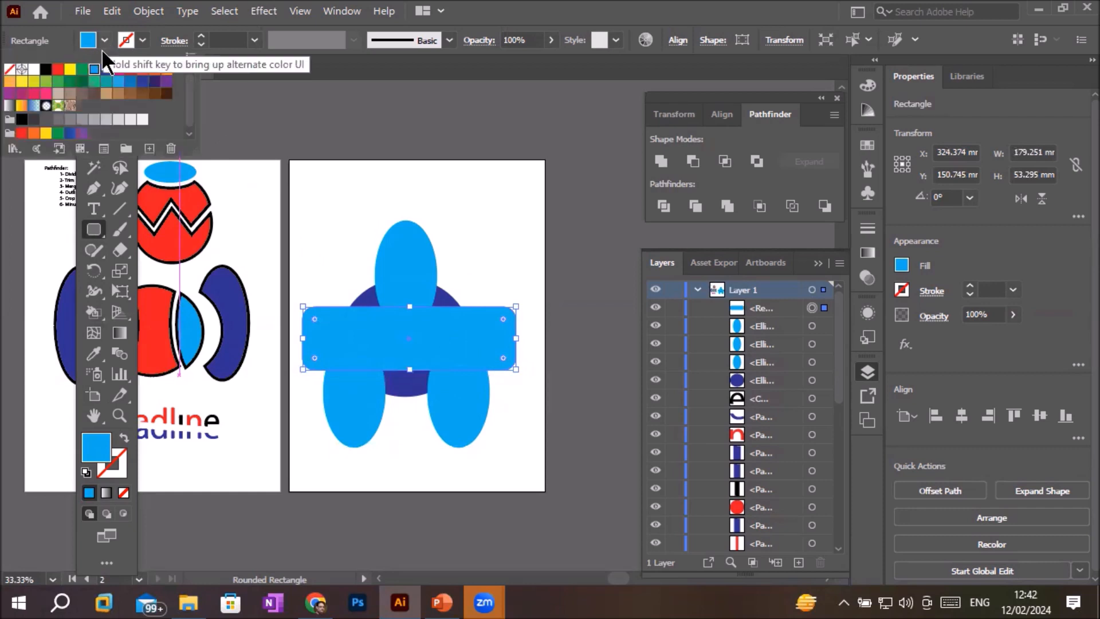
pyautogui.click(82, 69)
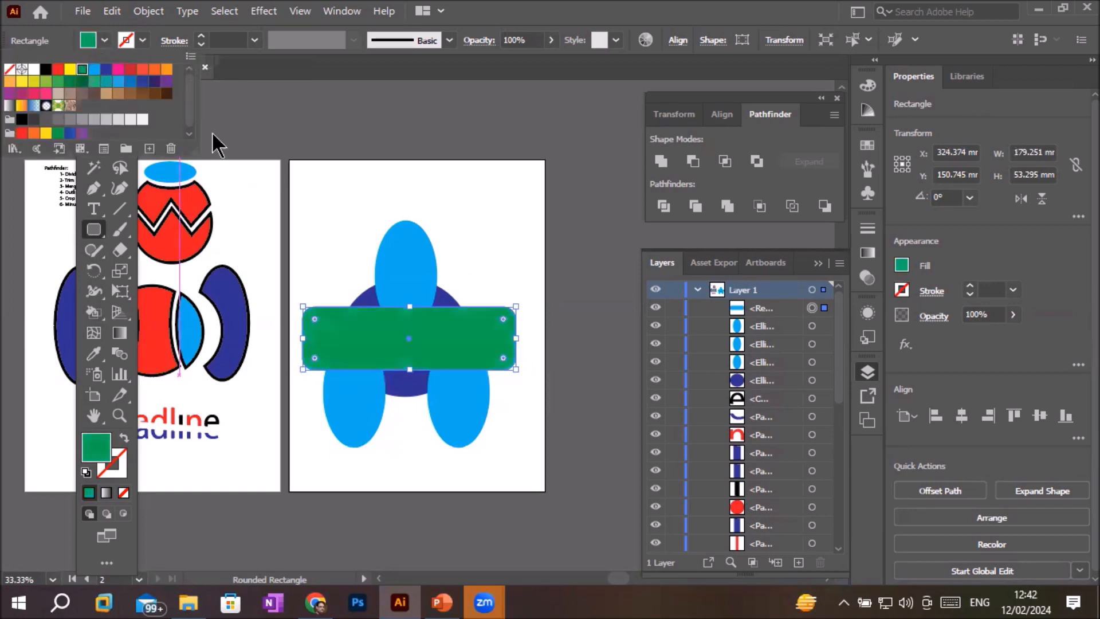
pyautogui.click(482, 247)
pyautogui.click(483, 245)
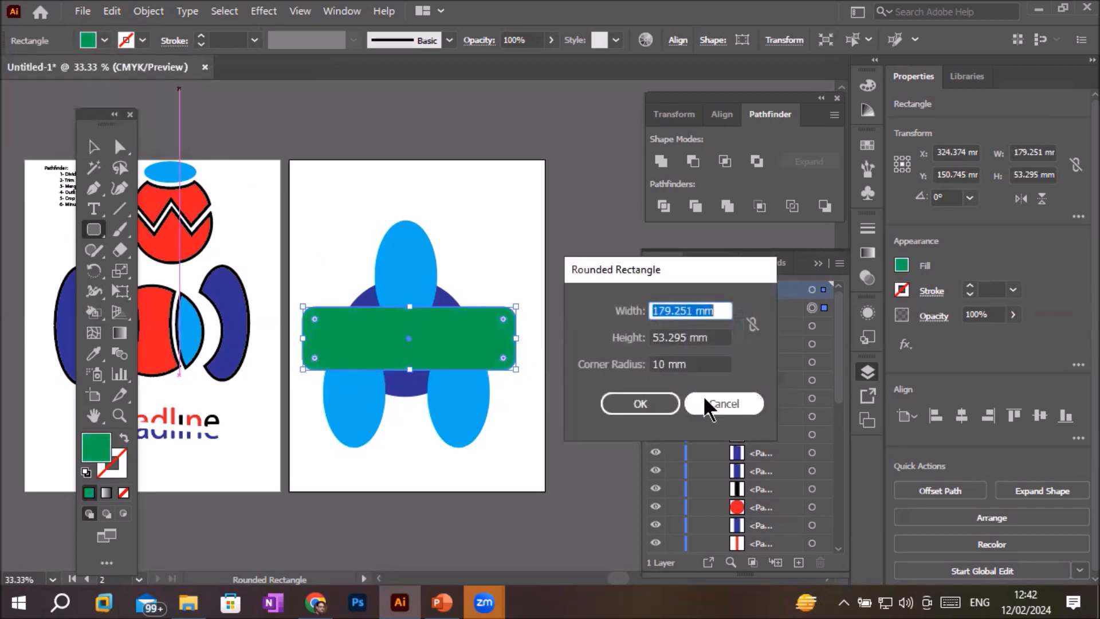
pyautogui.click(723, 403)
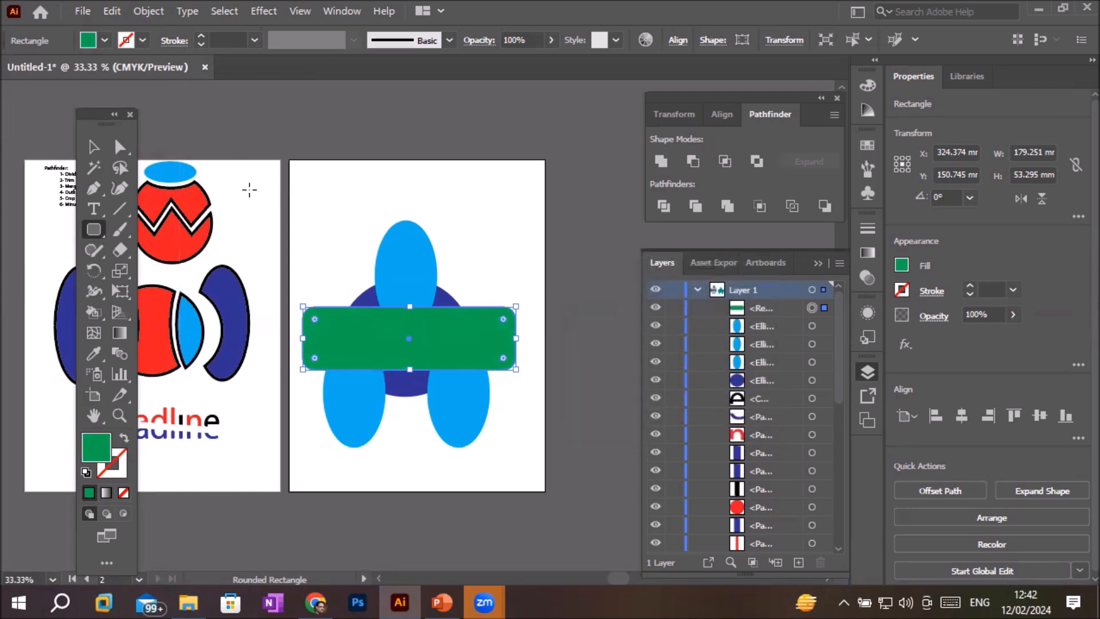
# Apply Pathfinder Trim to the rounded rectangle and four ellipses on the second artboard, and ungroup the resulting pieces.
pyautogui.click(95, 148)
pyautogui.moveTo(297, 200); pyautogui.dragTo(539, 461)
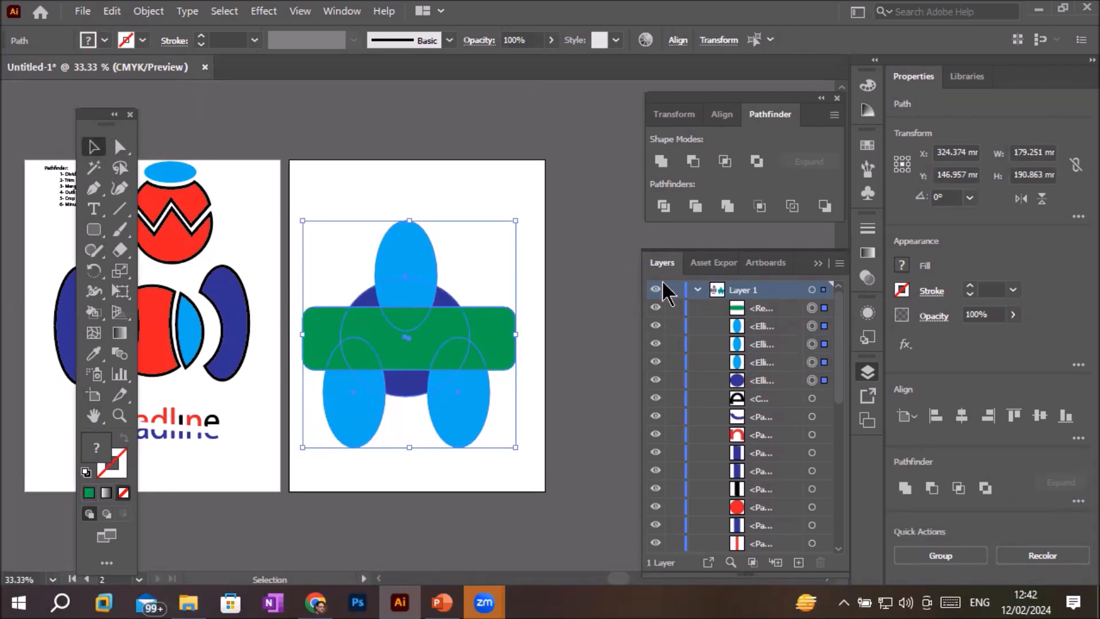
pyautogui.click(696, 205)
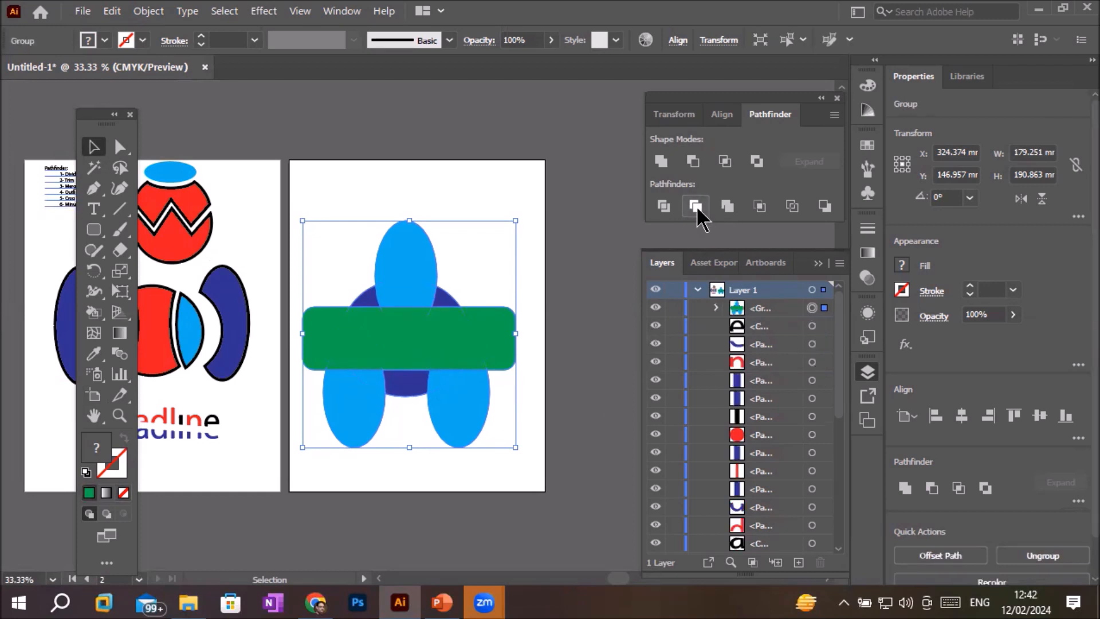
pyautogui.click(343, 192)
pyautogui.moveTo(388, 255); pyautogui.dragTo(390, 235)
pyautogui.rightClick(421, 314)
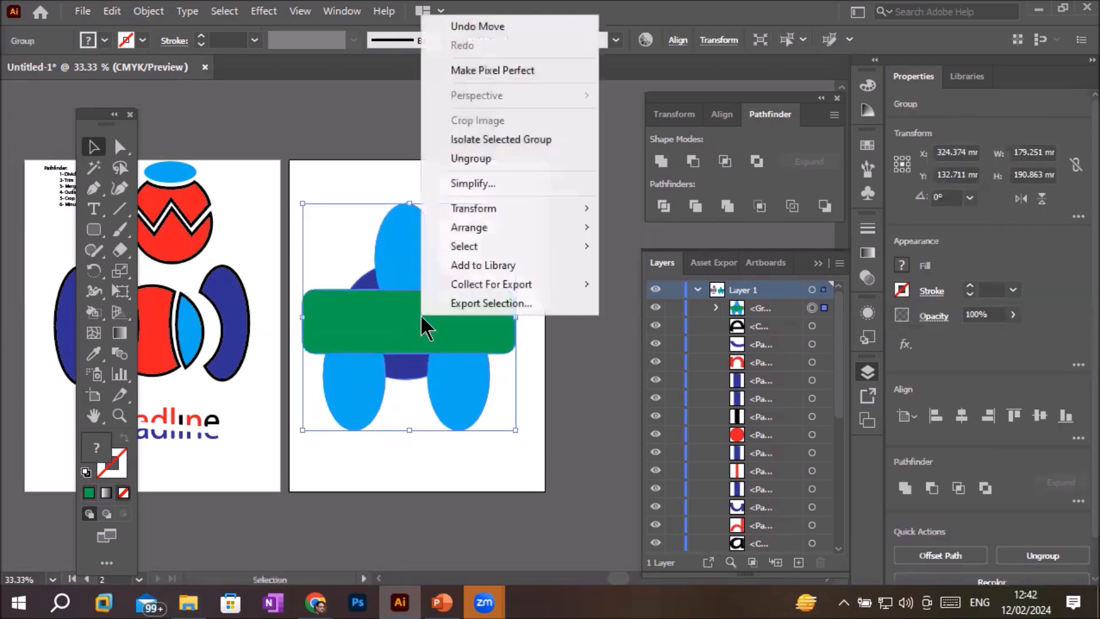
pyautogui.click(448, 160)
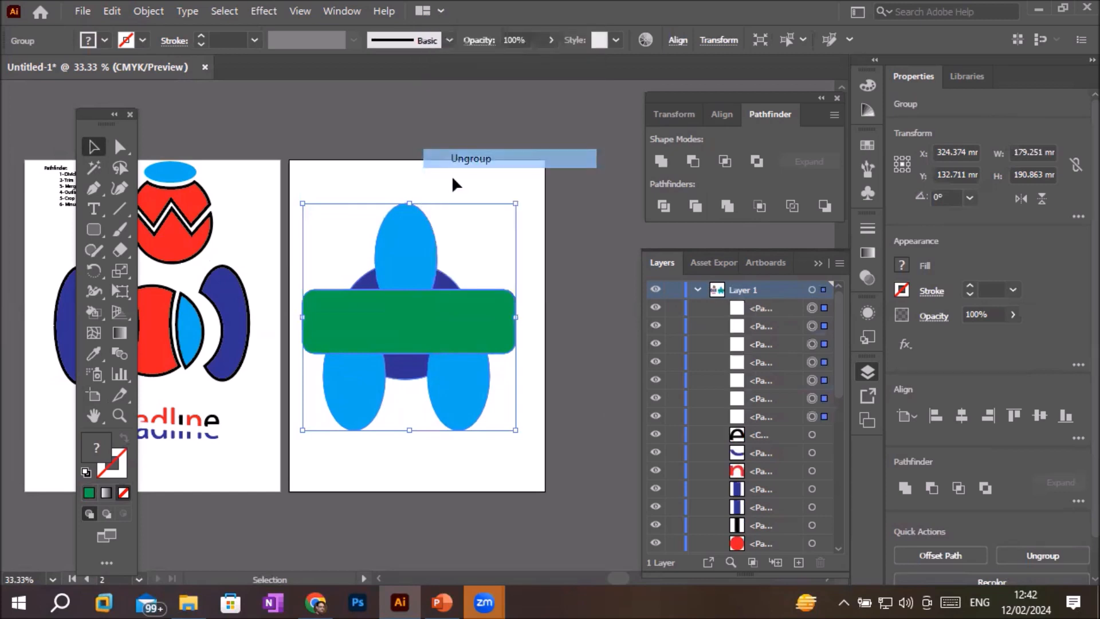
# Separate the trimmed pieces by moving the lower light blue ones down and the upper light blue, two upper dark blue and green ones up.
pyautogui.click(404, 462)
pyautogui.moveTo(356, 406); pyautogui.dragTo(356, 424)
pyautogui.moveTo(456, 399); pyautogui.dragTo(458, 414)
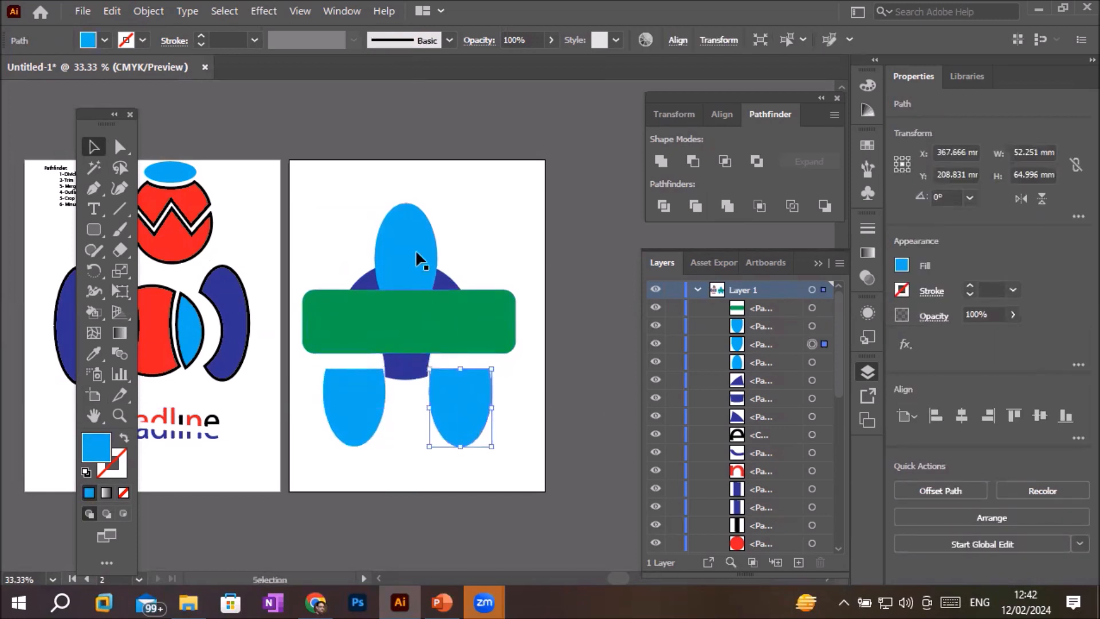
pyautogui.moveTo(417, 245); pyautogui.dragTo(417, 213)
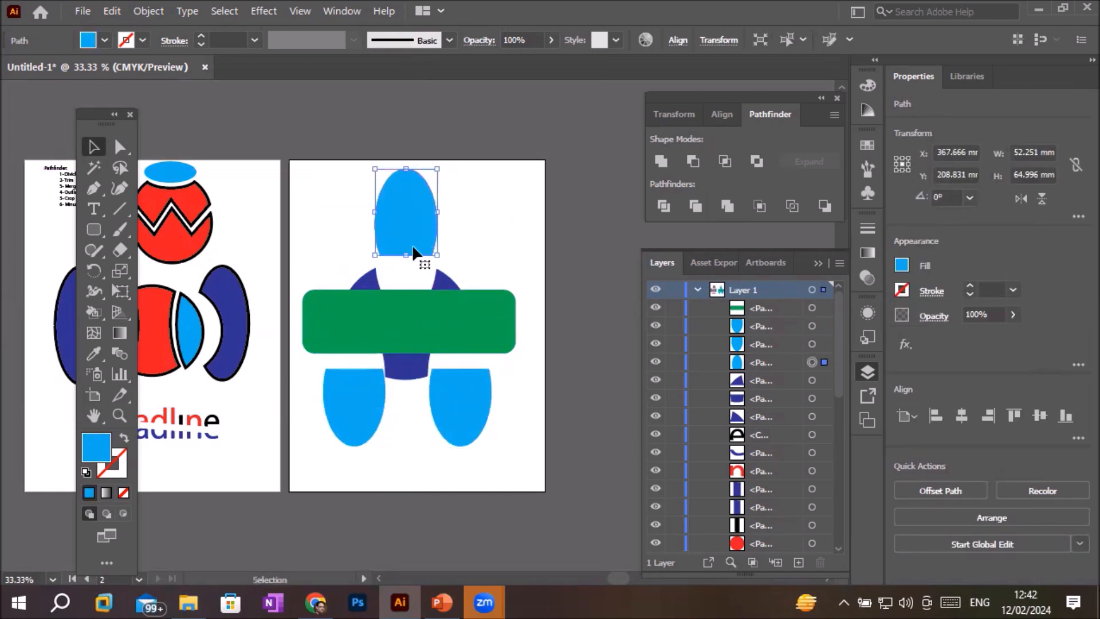
pyautogui.moveTo(371, 283); pyautogui.dragTo(364, 271)
pyautogui.moveTo(446, 288); pyautogui.dragTo(446, 277)
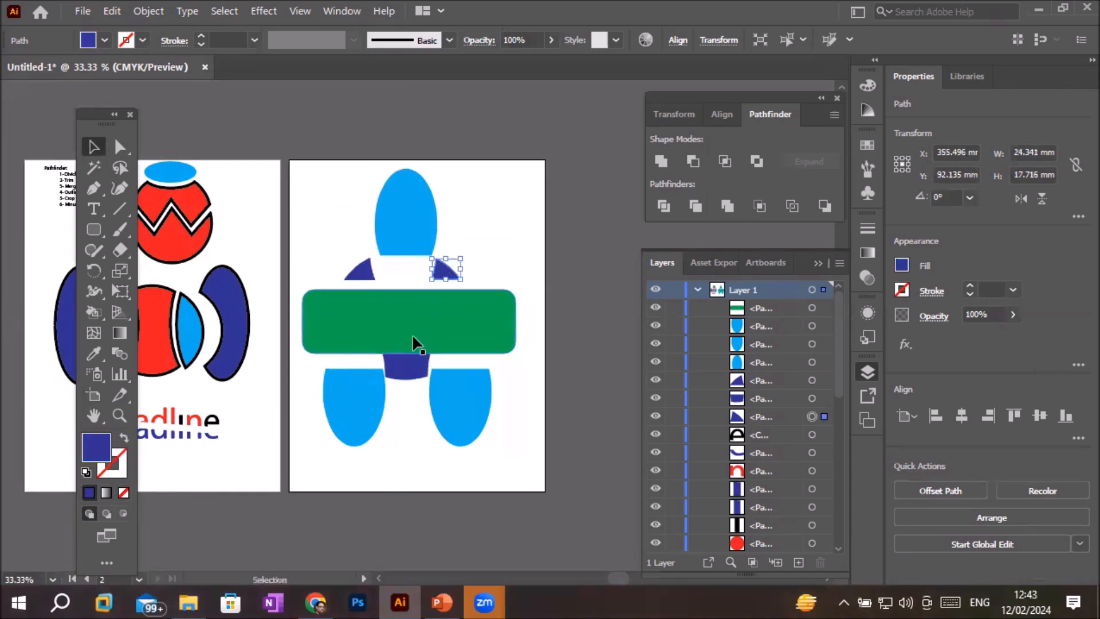
pyautogui.moveTo(403, 334); pyautogui.dragTo(404, 327)
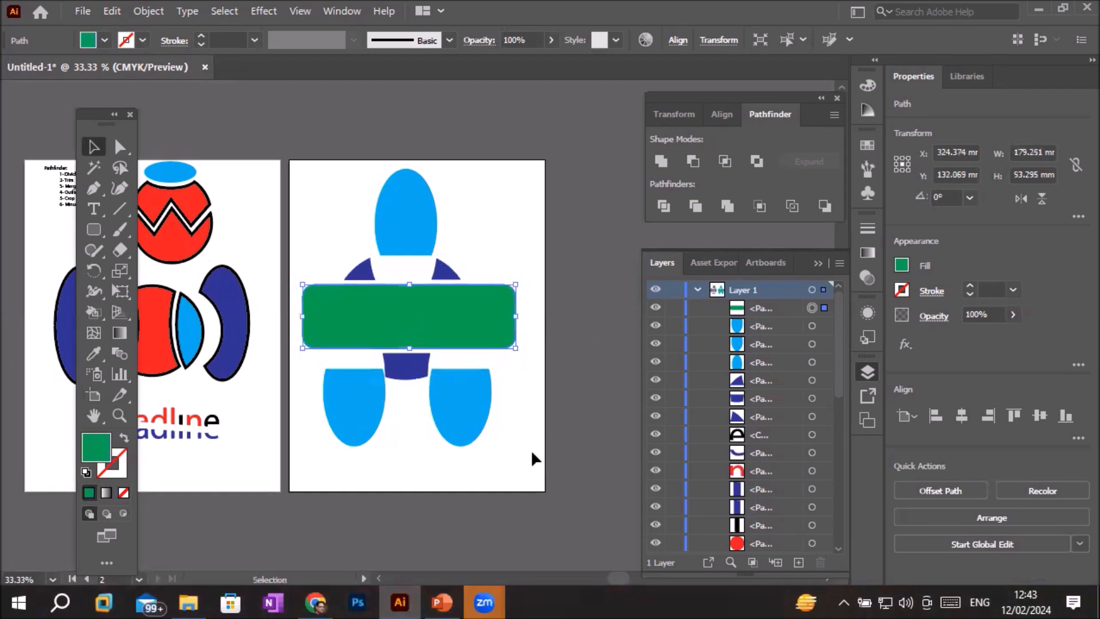
pyautogui.click(517, 471)
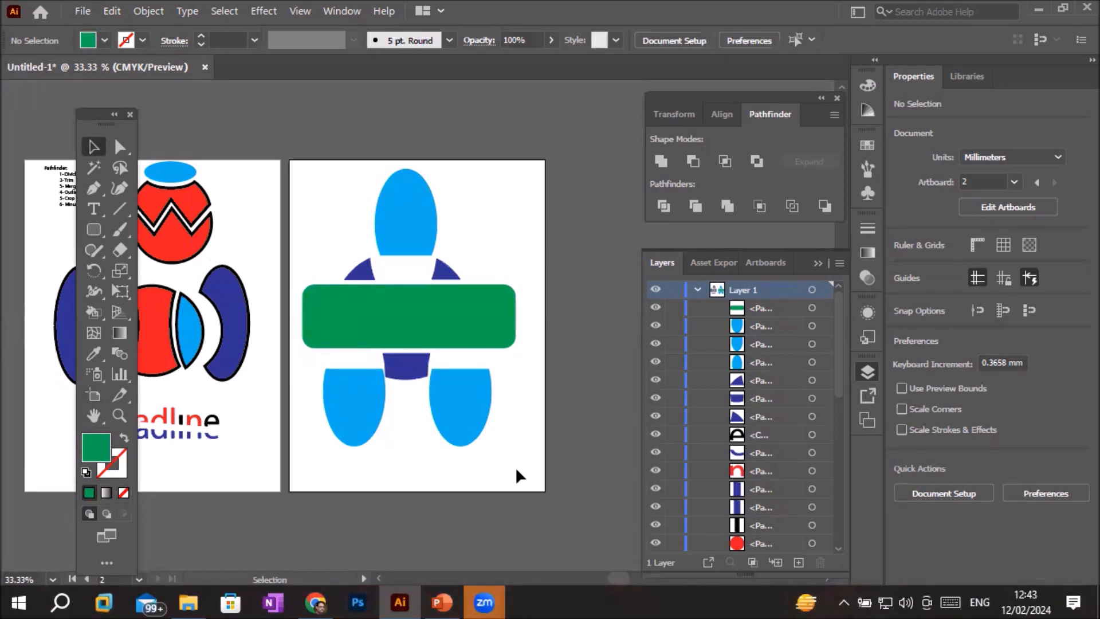
# Widen the gaps by moving the three lower pieces further down and placing the green bar midway between the upper and lower pieces.
pyautogui.moveTo(394, 337); pyautogui.dragTo(386, 315)
pyautogui.click(483, 230)
pyautogui.moveTo(395, 193); pyautogui.dragTo(399, 195)
pyautogui.moveTo(355, 390); pyautogui.dragTo(352, 427)
pyautogui.moveTo(465, 410); pyautogui.dragTo(462, 439)
pyautogui.moveTo(408, 378); pyautogui.dragTo(408, 408)
pyautogui.moveTo(377, 305); pyautogui.dragTo(379, 321)
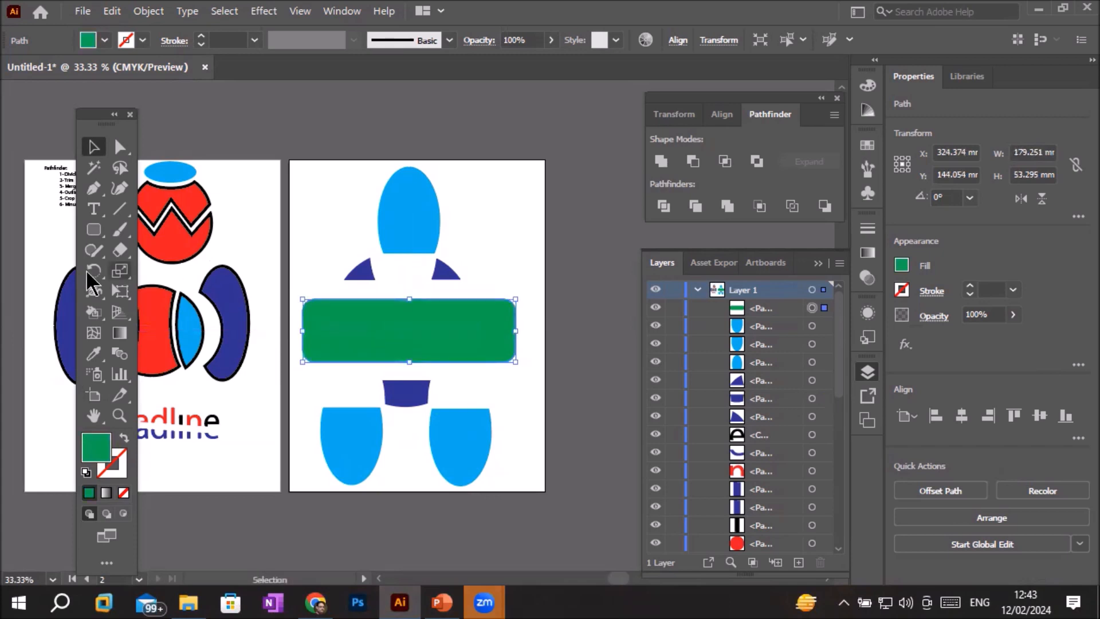
# Draw a narrow red ellipse about 13 × 31 mm overlapping the green bar's upper edge near its left end.
pyautogui.moveTo(98, 232); pyautogui.dragTo(153, 273)
pyautogui.moveTo(321, 286); pyautogui.dragTo(337, 323)
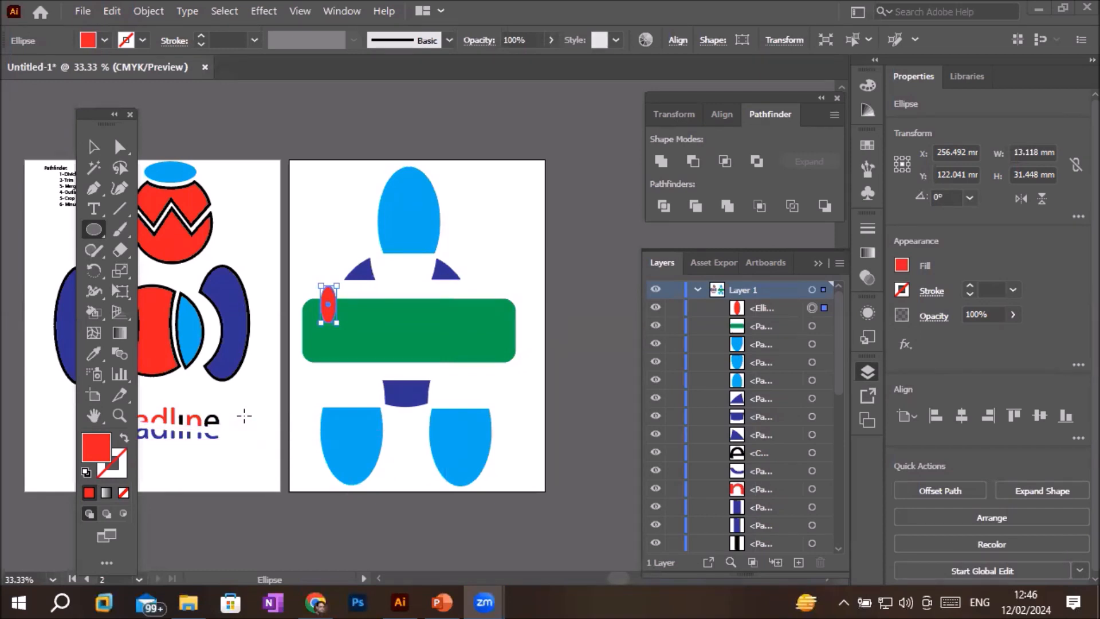
pyautogui.click(93, 150)
# Place a copy of the red ellipse about 23 mm to its right along the green bar's upper edge.
pyautogui.click(363, 326)
pyautogui.scroll(3, 363, 326)
pyautogui.scroll(-1, 363, 326)
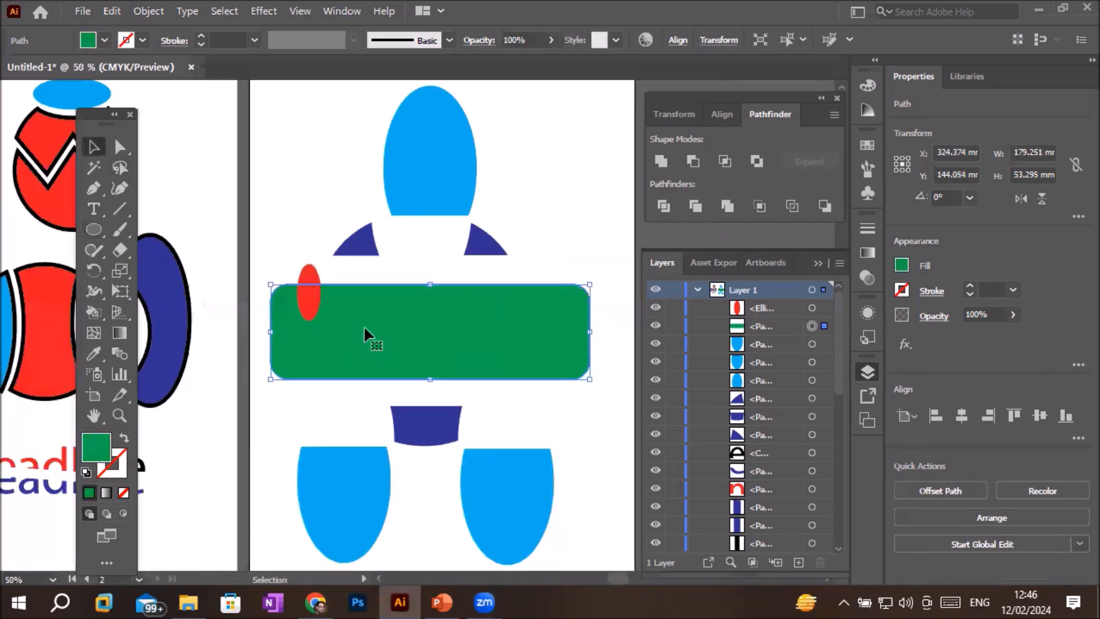
pyautogui.click(310, 278)
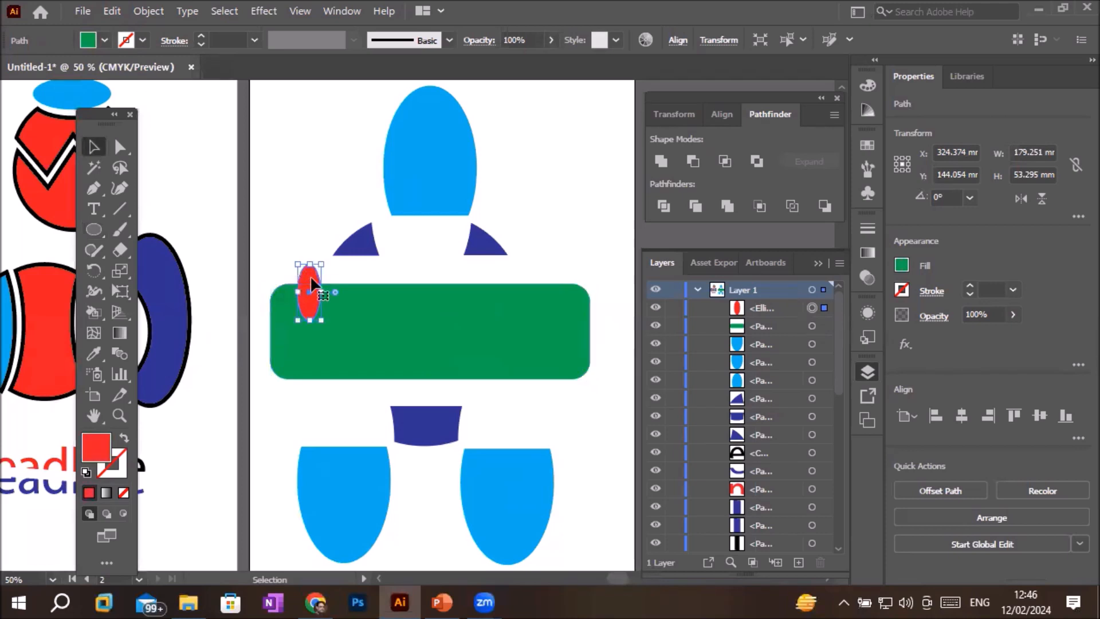
pyautogui.moveTo(310, 278); pyautogui.dragTo(351, 283)
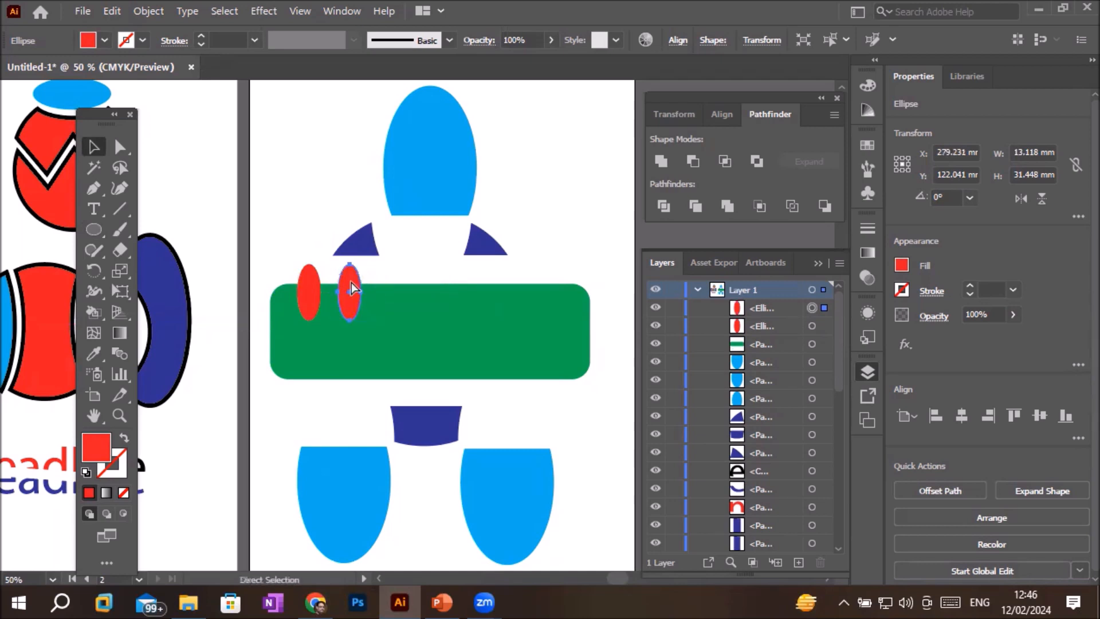
# Repeat the ellipse copy five more times at the same spacing along the green bar's upper edge.
pyautogui.hotkey('ctrl', 'd')
pyautogui.hotkey('ctrl', 'd')
pyautogui.hotkey('ctrl', 'd')
pyautogui.hotkey('ctrl', 'd')
pyautogui.hotkey('ctrl', 'd')
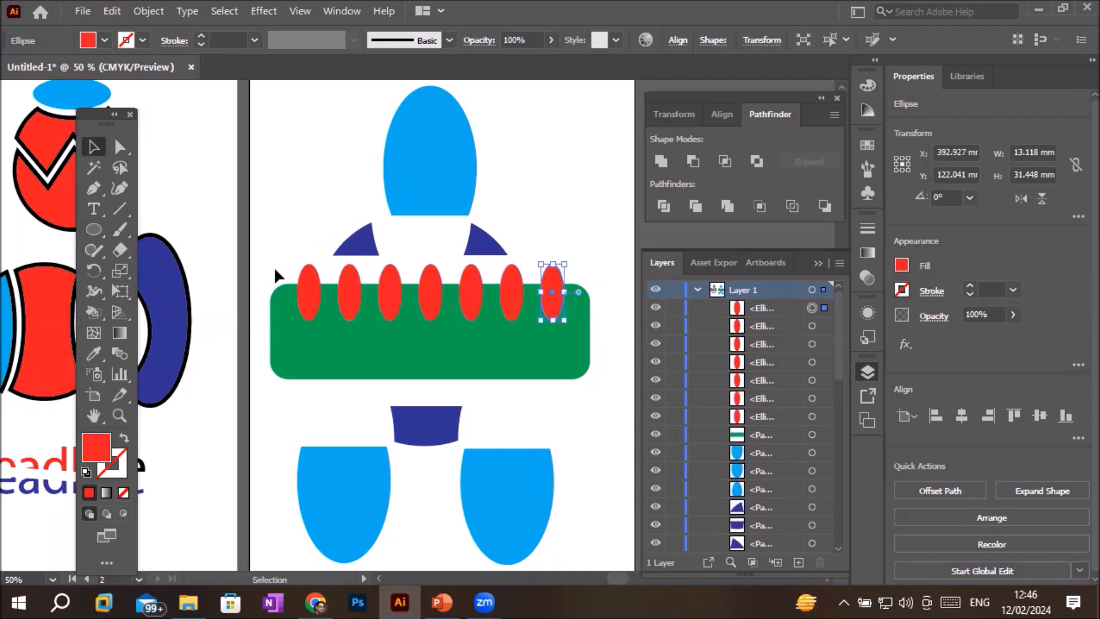
# Copy the whole row of seven red ellipses down so the copies overlap the green bar's lower edge.
pyautogui.click(309, 290)
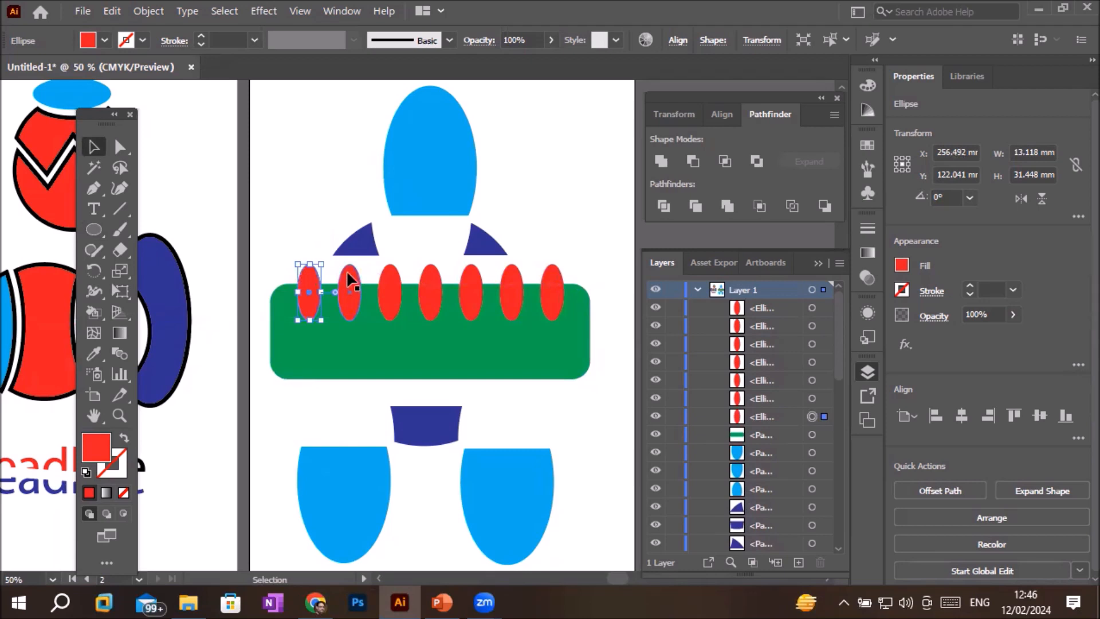
pyautogui.keyDown('shift'); pyautogui.click(351, 287); pyautogui.keyUp('shift')
pyautogui.keyDown('shift'); pyautogui.click(392, 284); pyautogui.keyUp('shift')
pyautogui.keyDown('shift'); pyautogui.click(430, 282); pyautogui.keyUp('shift')
pyautogui.keyDown('shift'); pyautogui.click(472, 280); pyautogui.keyUp('shift')
pyautogui.keyDown('shift'); pyautogui.click(516, 282); pyautogui.keyUp('shift')
pyautogui.keyDown('shift'); pyautogui.click(554, 281); pyautogui.keyUp('shift')
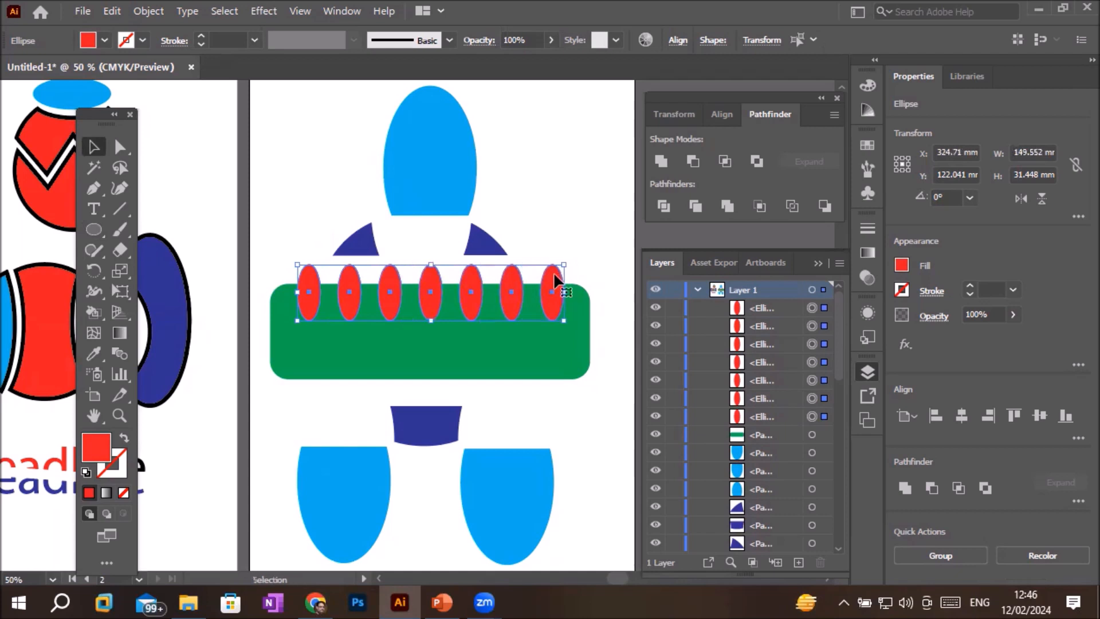
pyautogui.moveTo(553, 288); pyautogui.dragTo(551, 359)
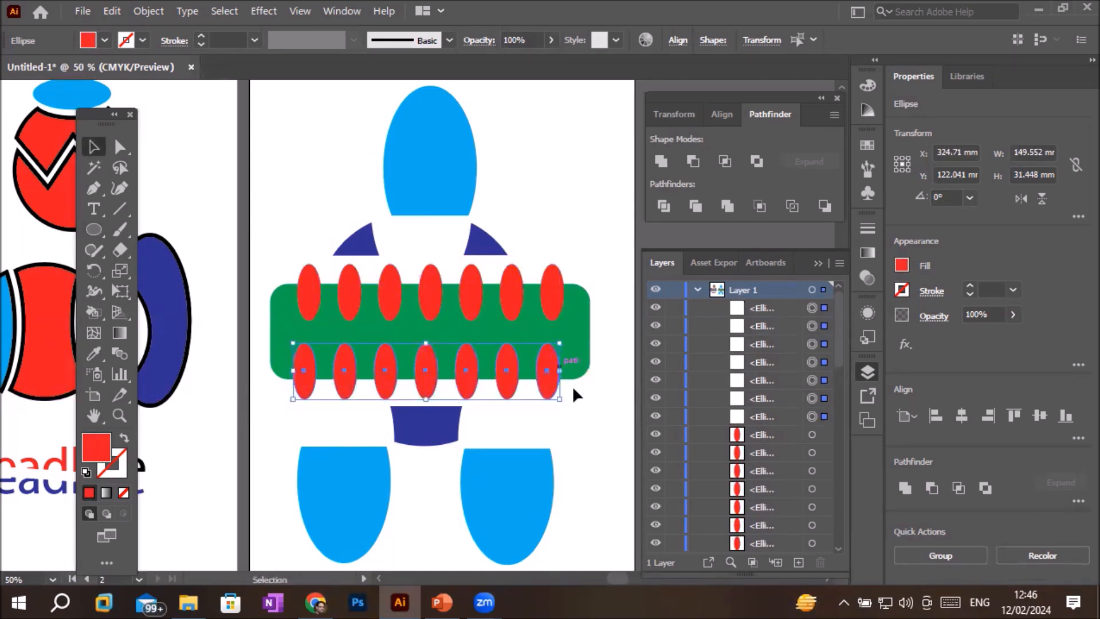
pyautogui.click(586, 421)
# Apply the Pathfinder Trim operation to the green bar with both rows of red ellipses, and ungroup the pieces.
pyautogui.moveTo(260, 277); pyautogui.dragTo(606, 390)
pyautogui.click(696, 205)
pyautogui.rightClick(552, 277)
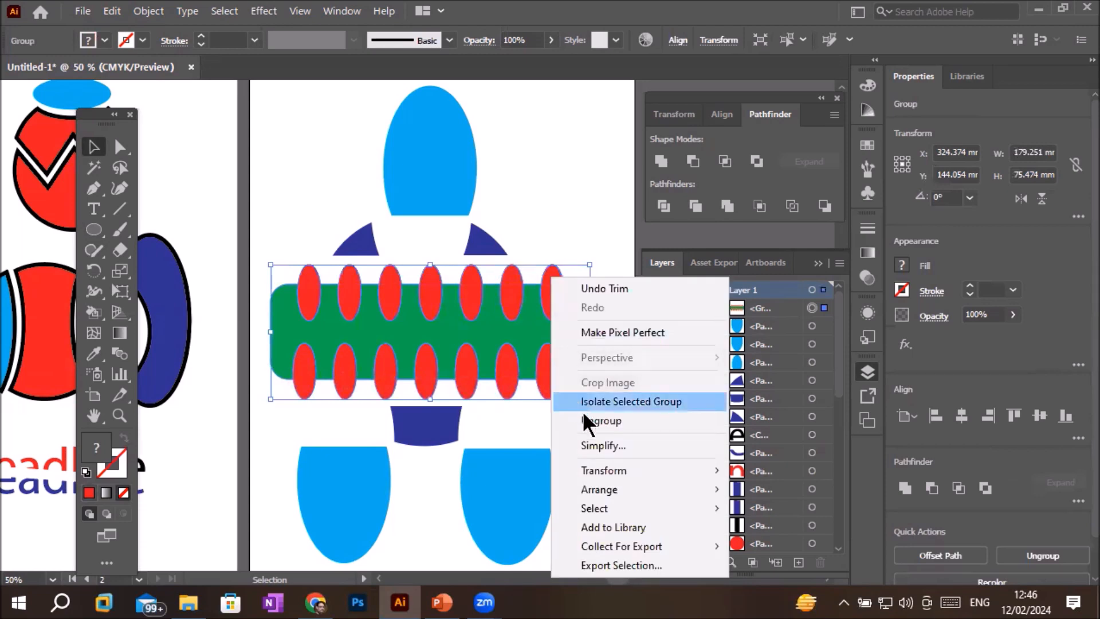
pyautogui.click(584, 414)
pyautogui.click(572, 238)
# Move the upper row of seven red ellipses up about 39 mm, clear of the green bar, and delete them.
pyautogui.click(554, 270)
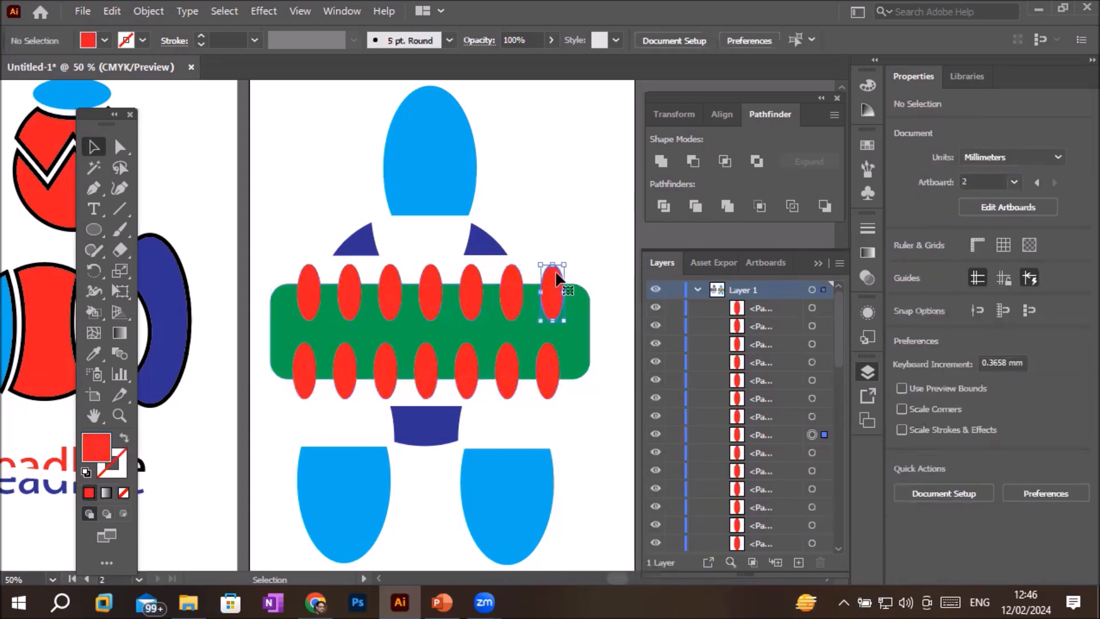
pyautogui.keyDown('shift'); pyautogui.click(516, 287); pyautogui.keyUp('shift')
pyautogui.keyDown('shift'); pyautogui.click(468, 275); pyautogui.keyUp('shift')
pyautogui.keyDown('shift'); pyautogui.click(431, 277); pyautogui.keyUp('shift')
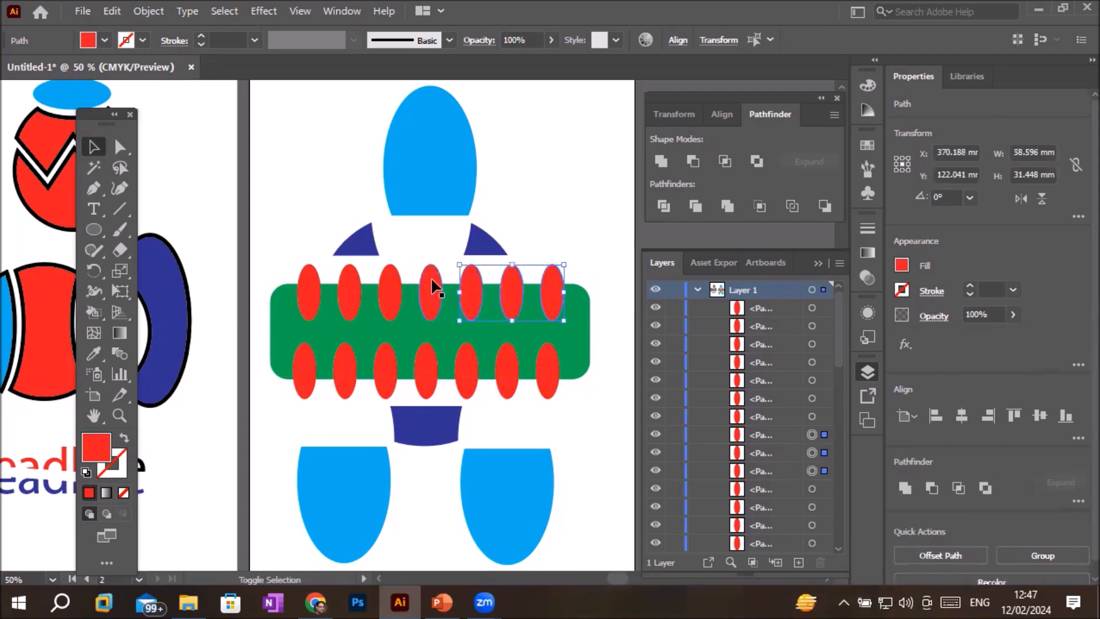
pyautogui.keyDown('shift'); pyautogui.click(392, 283); pyautogui.keyUp('shift')
pyautogui.keyDown('shift'); pyautogui.click(351, 285); pyautogui.keyUp('shift')
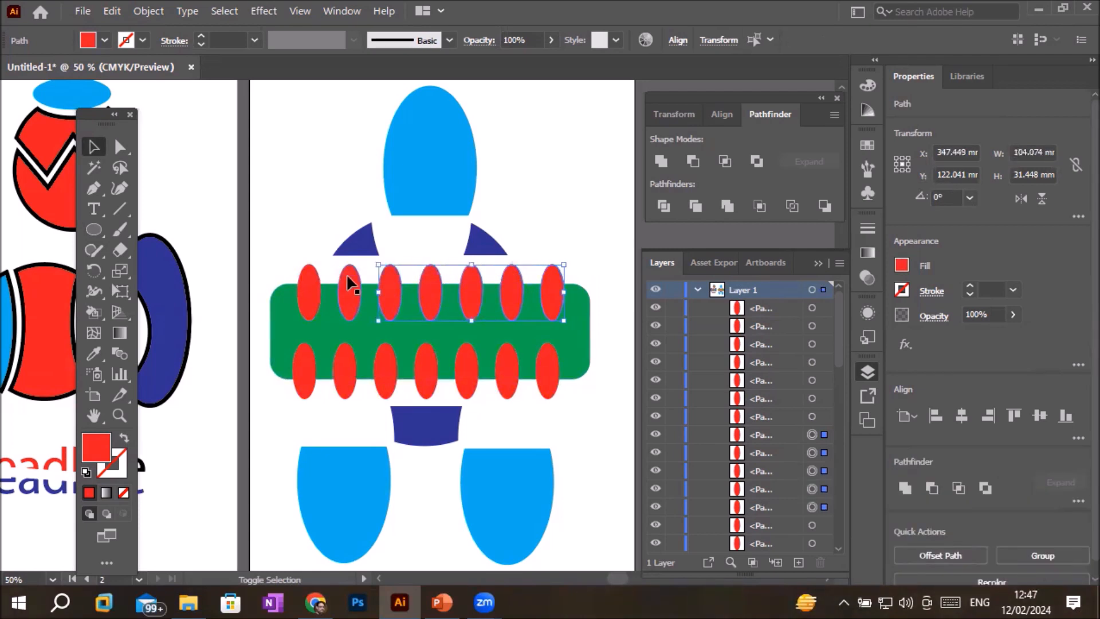
pyautogui.keyDown('shift'); pyautogui.click(308, 276); pyautogui.keyUp('shift')
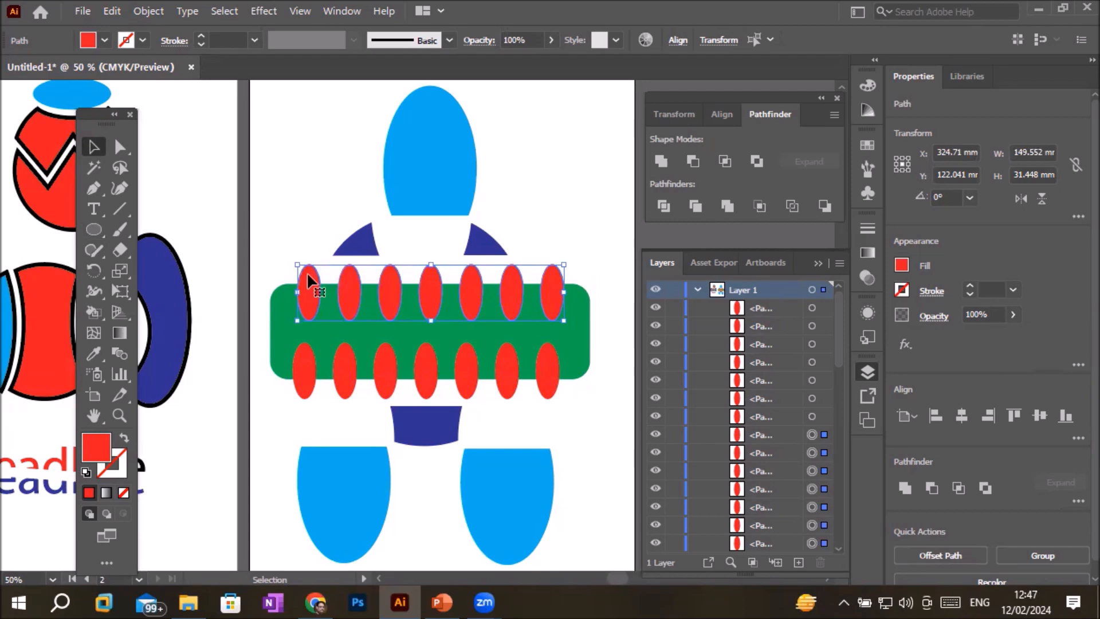
pyautogui.press('Up')
pyautogui.press('Up')
pyautogui.press('Up')
pyautogui.press('Up')
pyautogui.press('Up')
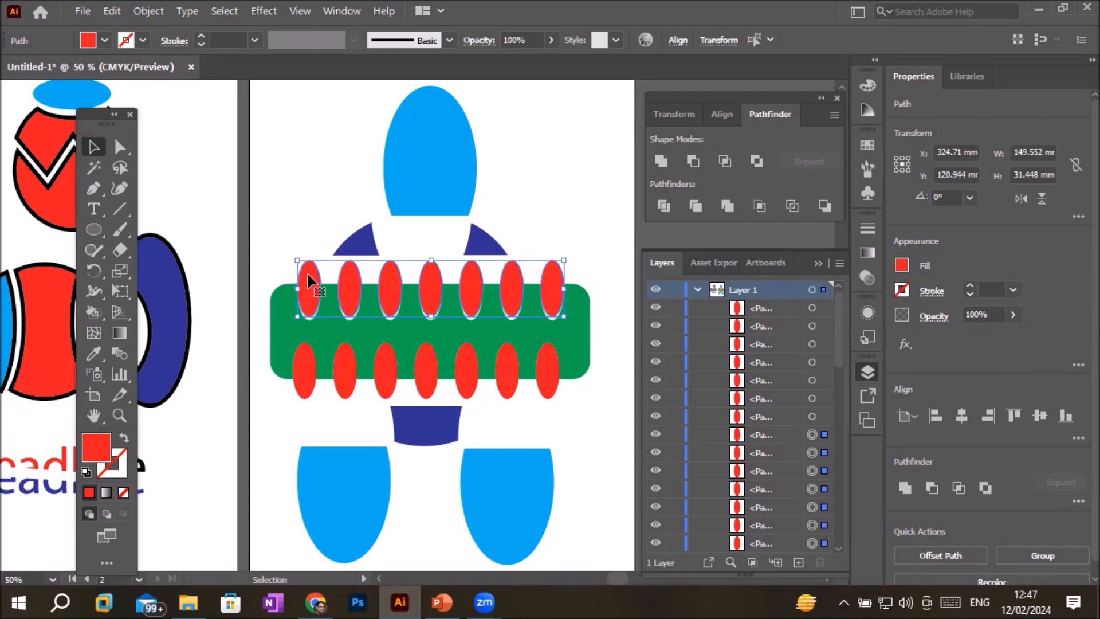
pyautogui.press('Up')
pyautogui.press('Up')
pyautogui.press('Up')
pyautogui.press('Up')
pyautogui.press('Up')
pyautogui.press('Up')
pyautogui.press('Up')
pyautogui.press('Up')
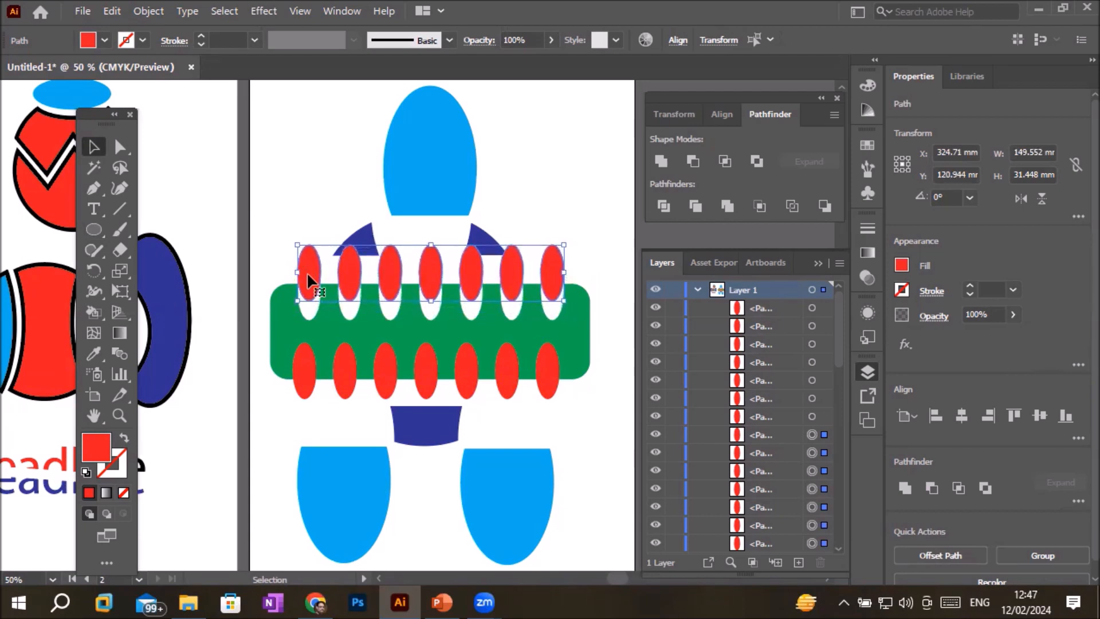
pyautogui.press('Up')
pyautogui.press('Up')
pyautogui.press('Up')
pyautogui.press('Up')
pyautogui.press('Up')
pyautogui.press('Up')
pyautogui.press('Up')
pyautogui.press('Up')
pyautogui.press('Up')
pyautogui.press('Up')
pyautogui.press('Up')
pyautogui.press('Up')
pyautogui.press('Up')
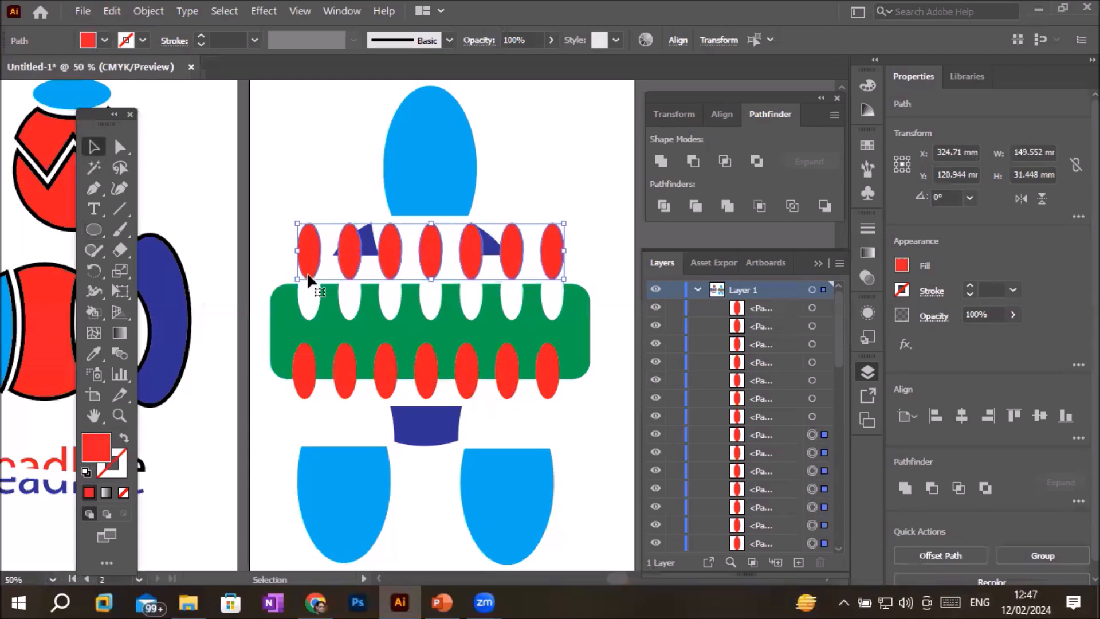
pyautogui.press('Up')
pyautogui.press('Up')
pyautogui.press('Up')
pyautogui.press('Up')
pyautogui.press('Up')
pyautogui.press('Up')
pyautogui.press('Up')
pyautogui.press('Up')
pyautogui.press('Up')
pyautogui.press('Up')
pyautogui.press('Up')
pyautogui.press('Up')
pyautogui.press('Up')
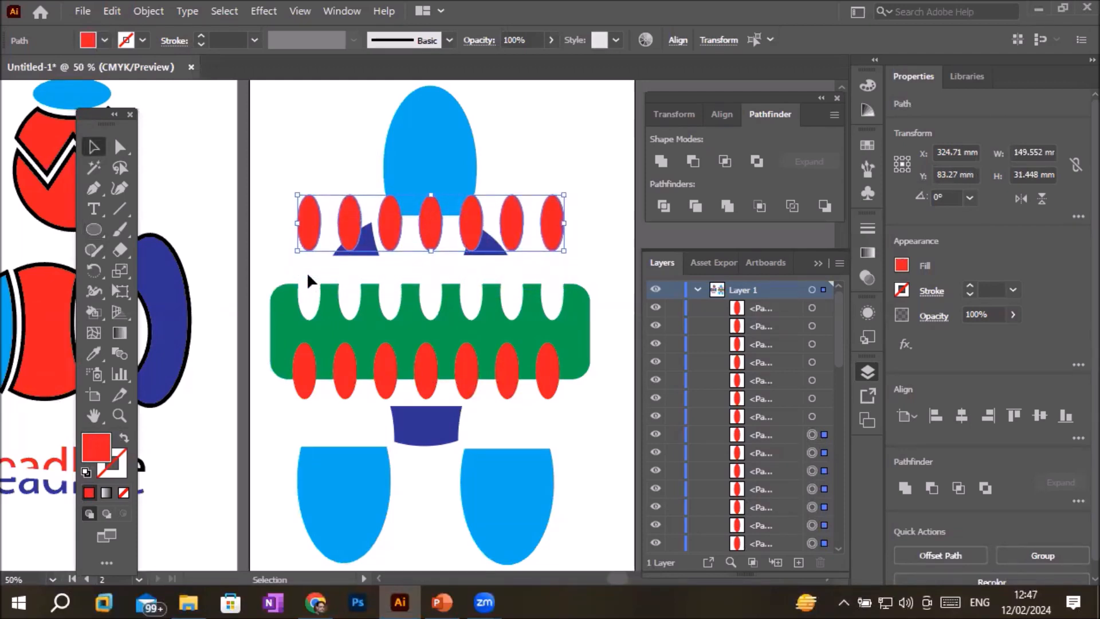
pyautogui.press('Delete')
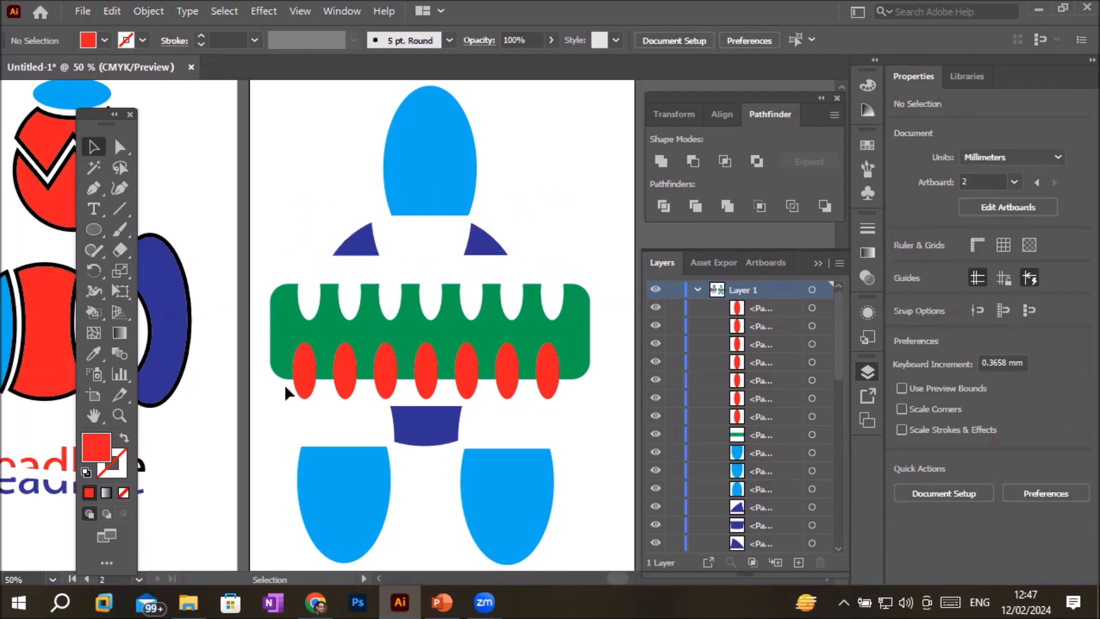
# Delete the seven red ellipses along the green bar's lower edge.
pyautogui.click(301, 380)
pyautogui.keyDown('shift'); pyautogui.click(345, 376); pyautogui.keyUp('shift')
pyautogui.keyDown('shift'); pyautogui.click(387, 379); pyautogui.keyUp('shift')
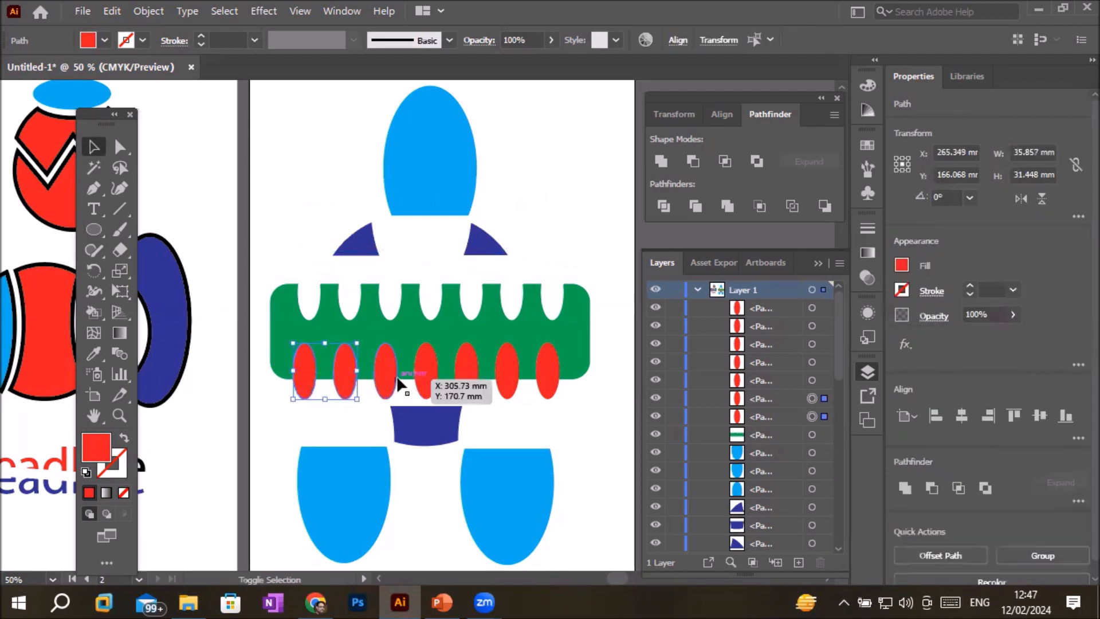
pyautogui.keyDown('shift'); pyautogui.click(427, 385); pyautogui.keyUp('shift')
pyautogui.keyDown('shift'); pyautogui.click(467, 381); pyautogui.keyUp('shift')
pyautogui.keyDown('shift'); pyautogui.click(505, 380); pyautogui.keyUp('shift')
pyautogui.keyDown('shift'); pyautogui.click(549, 391); pyautogui.keyUp('shift')
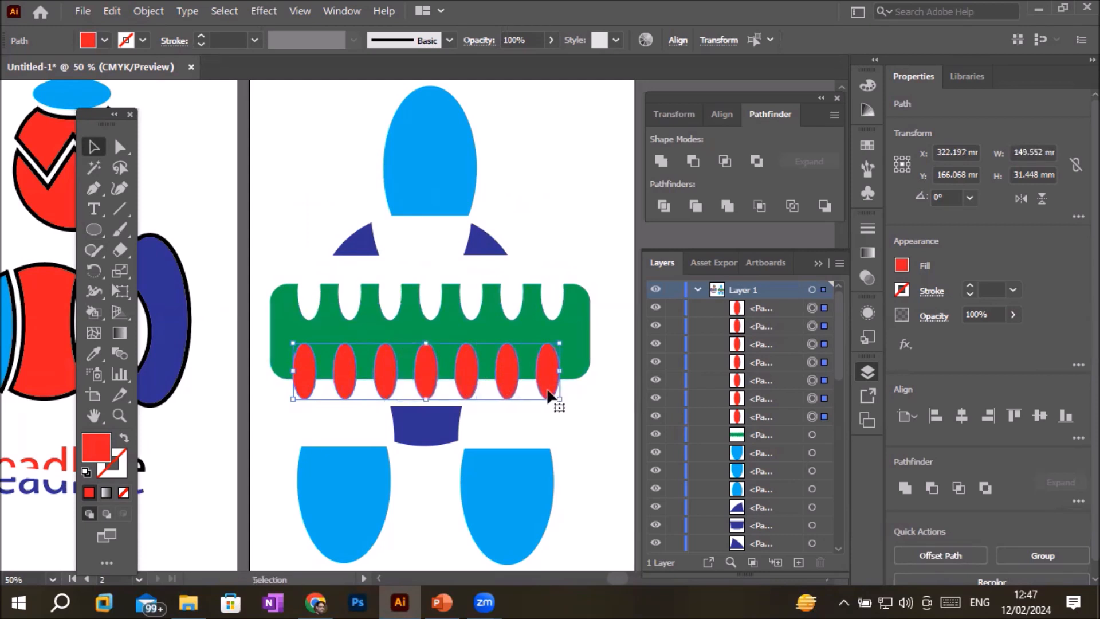
pyautogui.press('Delete')
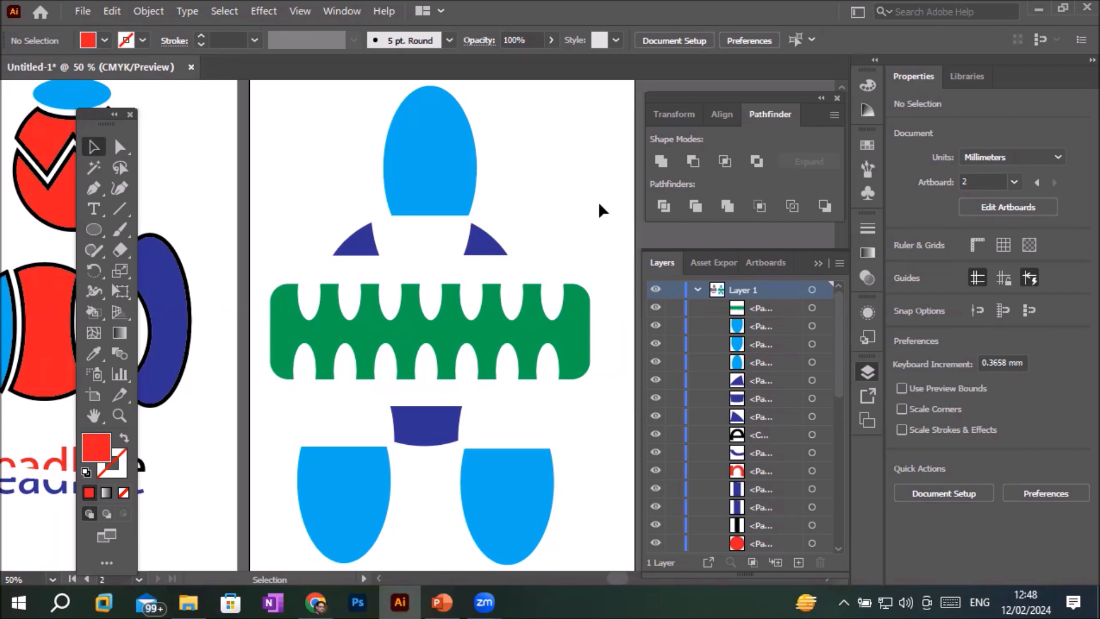
# Switch to the PowerPoint presentation and view the slide explaining the Pathfinder Merge operation.
pyautogui.scroll(-2, 558, 196)
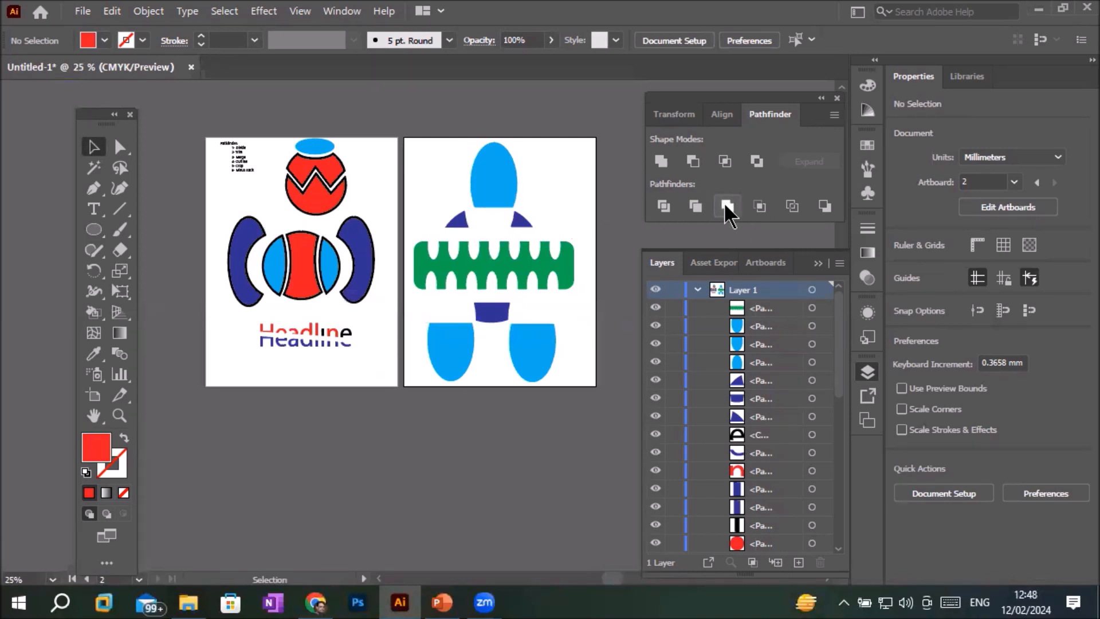
pyautogui.click(442, 603)
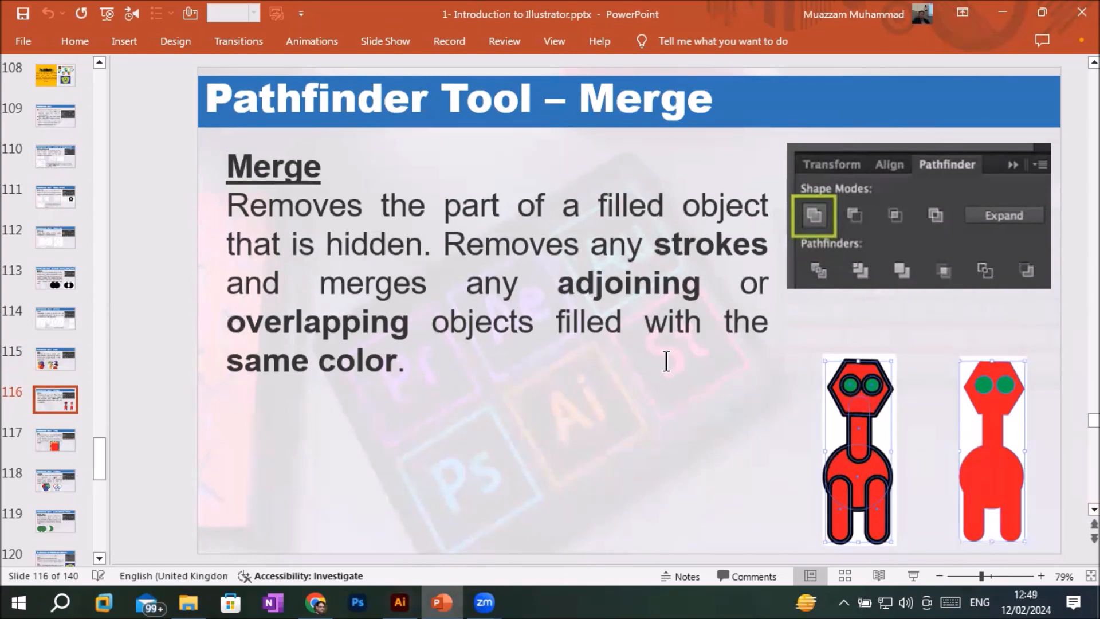
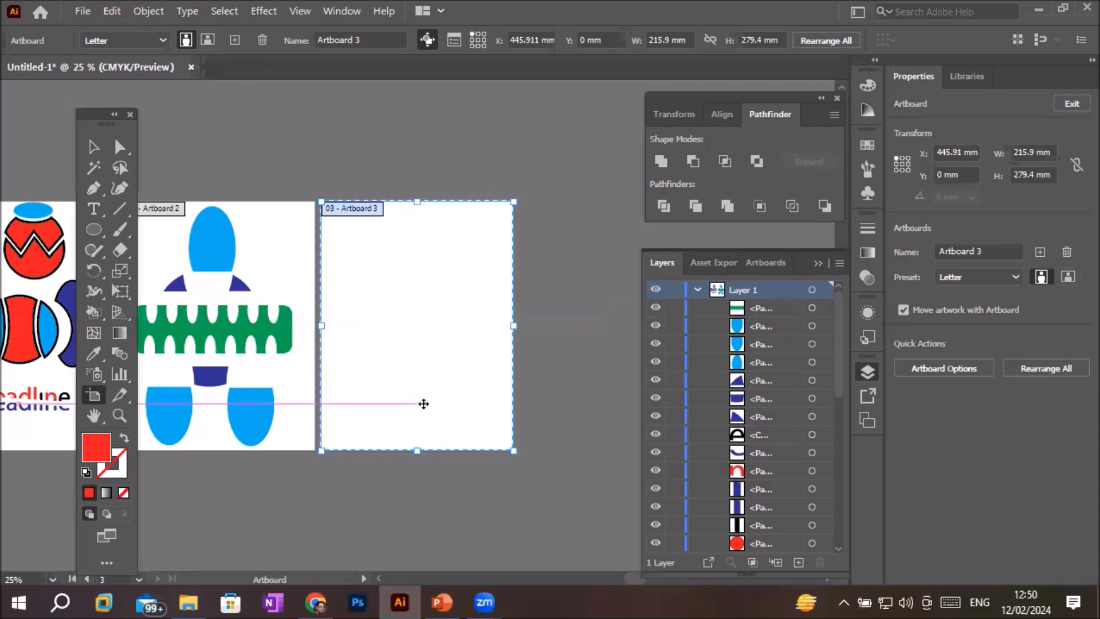
# Draw a red circle about 82 mm across on the third artboard and a rectangle about 15 × 23 mm overlapping its top edge.
pyautogui.click(95, 230)
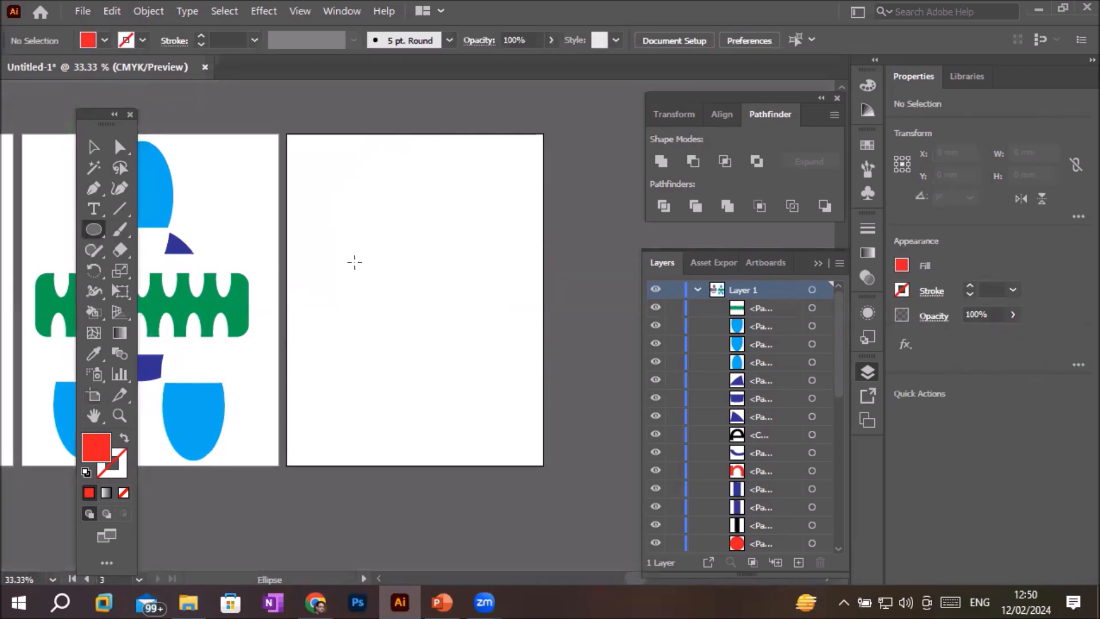
pyautogui.moveTo(368, 247); pyautogui.dragTo(466, 344)
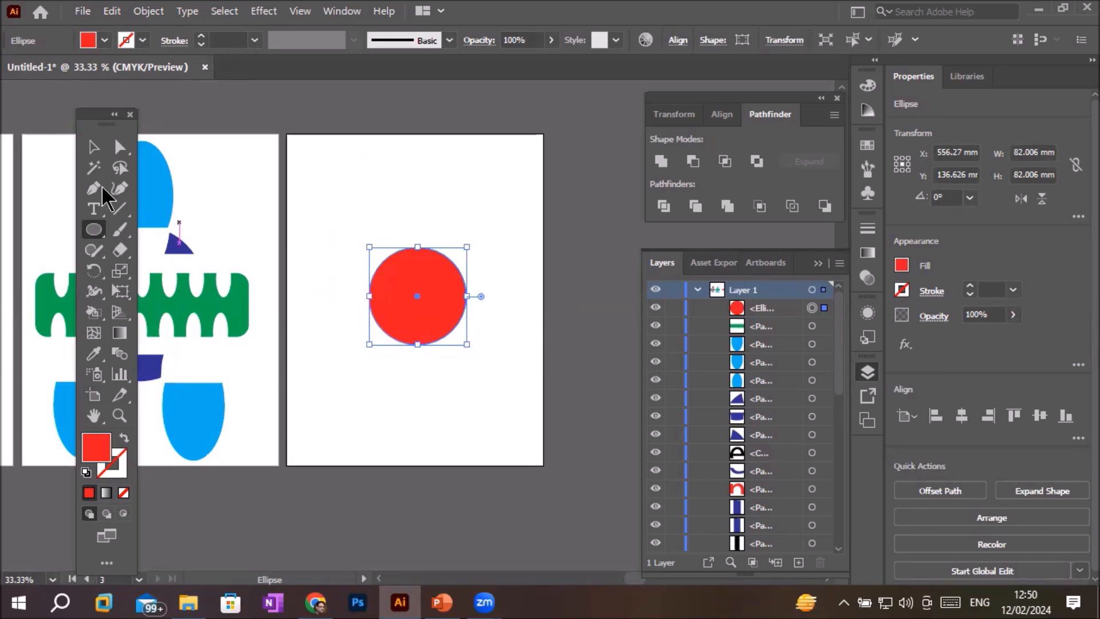
pyautogui.click(94, 232)
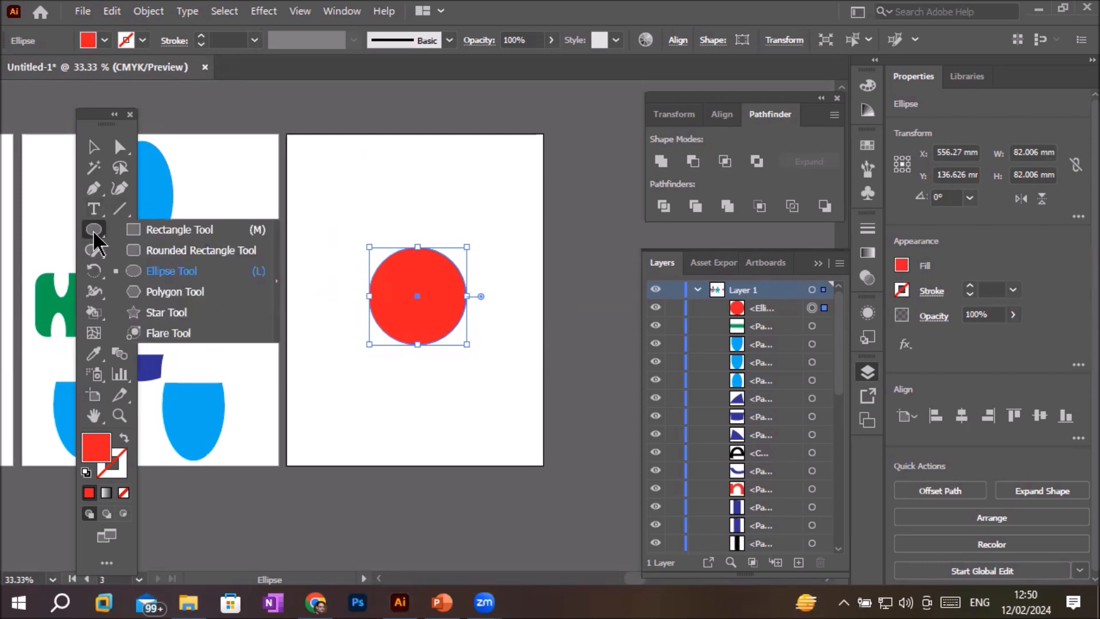
pyautogui.click(179, 230)
pyautogui.moveTo(407, 233); pyautogui.dragTo(427, 265)
pyautogui.scroll(2, 458, 228)
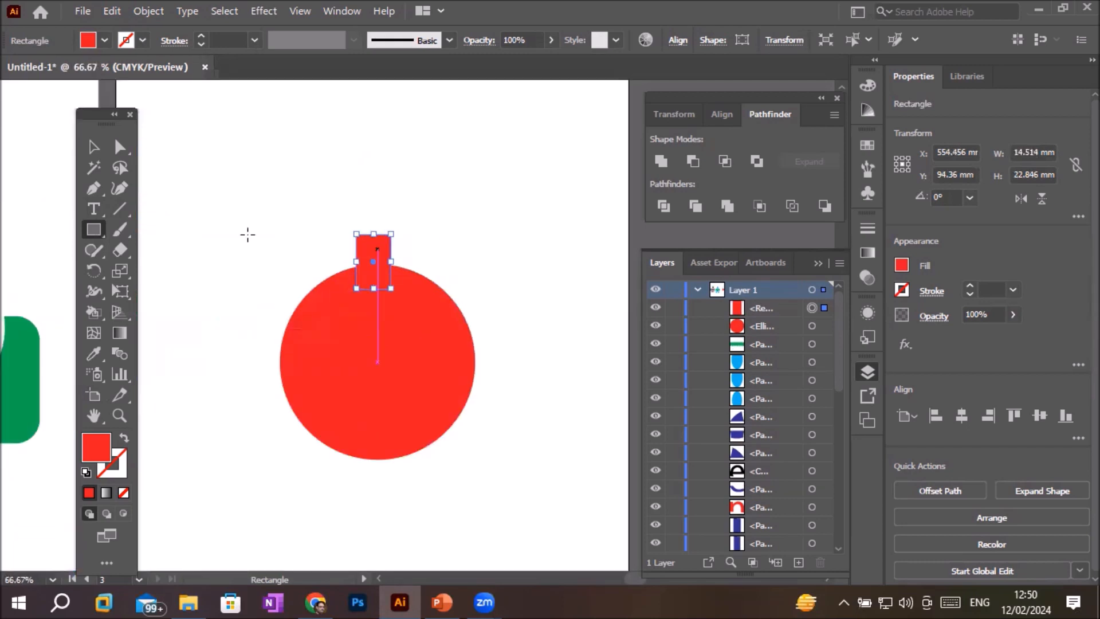
# Align the small rectangle and the red circle on their horizontal centres.
pyautogui.click(93, 146)
pyautogui.keyDown('shift'); pyautogui.click(358, 330); pyautogui.keyUp('shift')
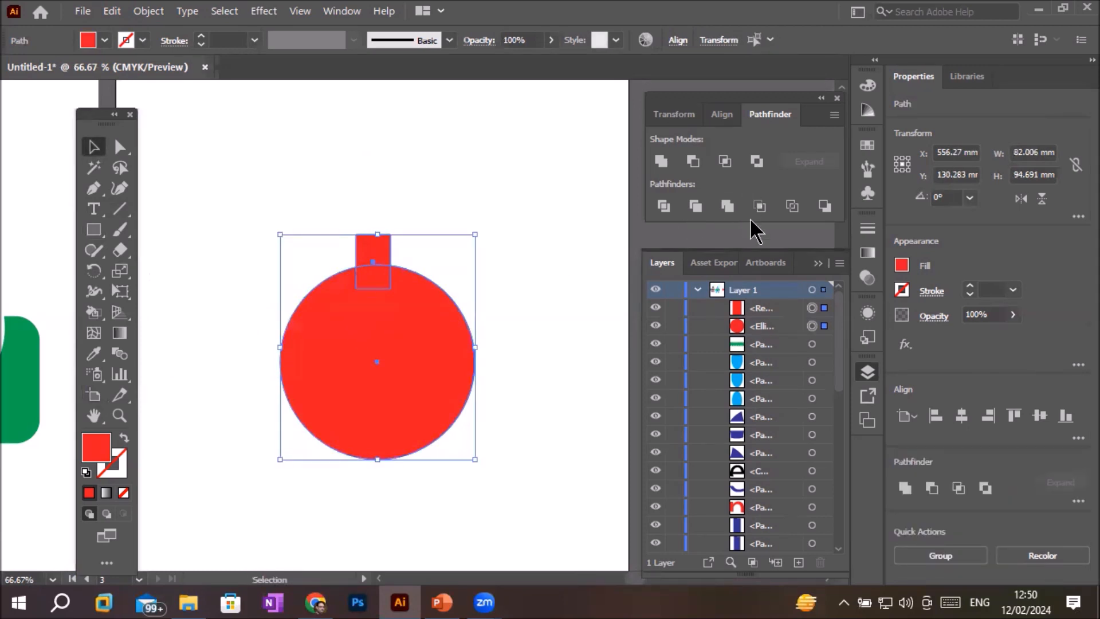
pyautogui.click(721, 114)
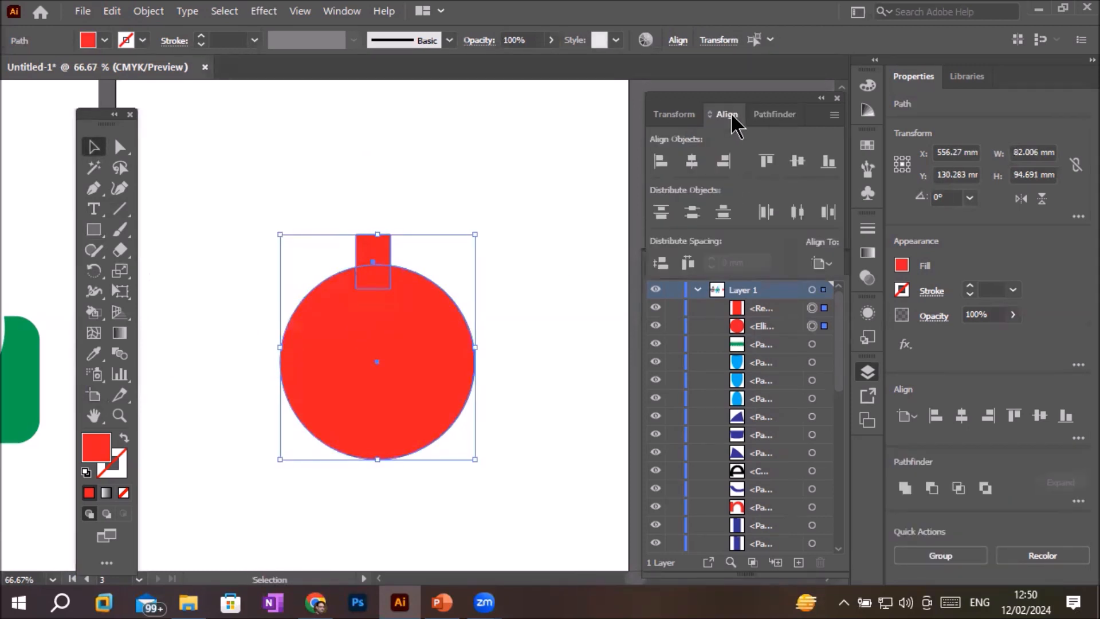
pyautogui.click(693, 161)
pyautogui.click(509, 335)
# Make a copy of the small rectangle rotated 30° about the circle's centre.
pyautogui.click(384, 247)
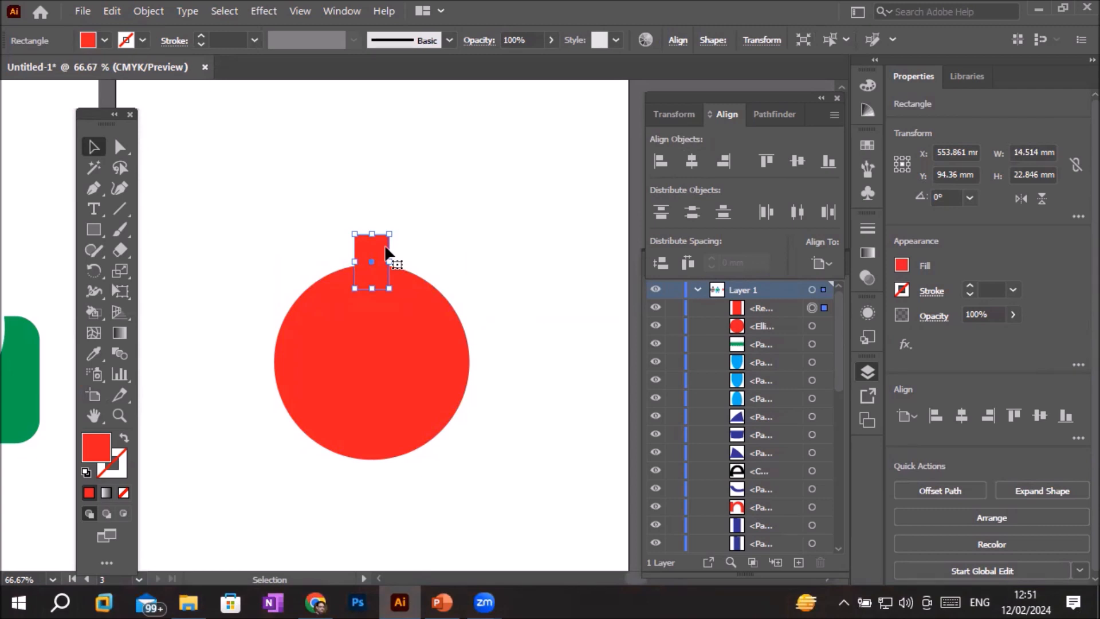
pyautogui.press('r')
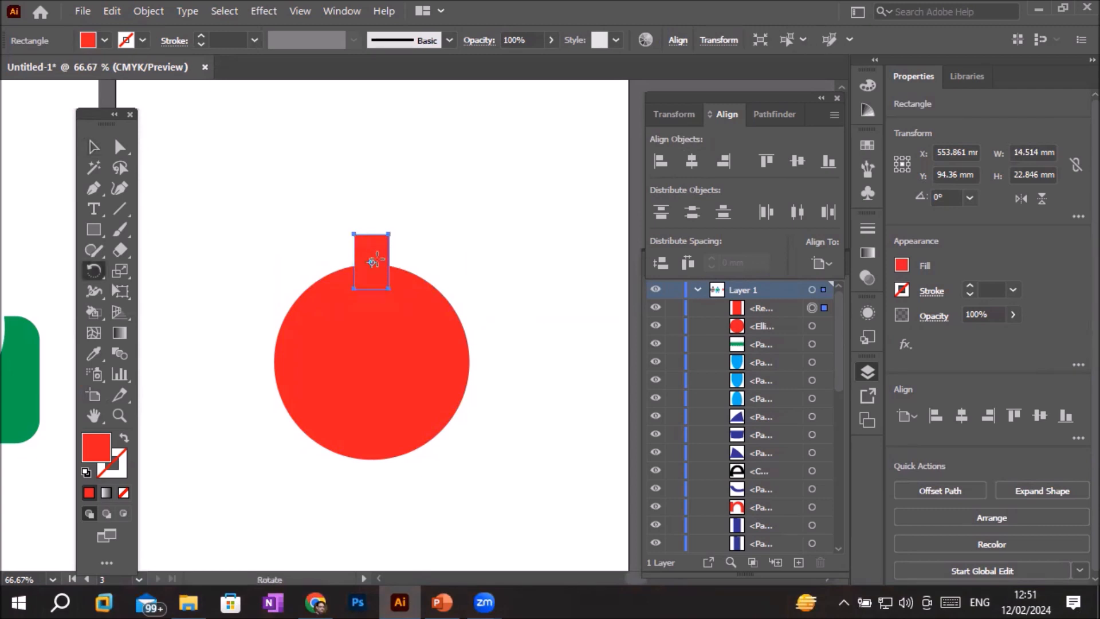
pyautogui.keyDown('alt'); pyautogui.click(370, 364); pyautogui.keyUp('alt')
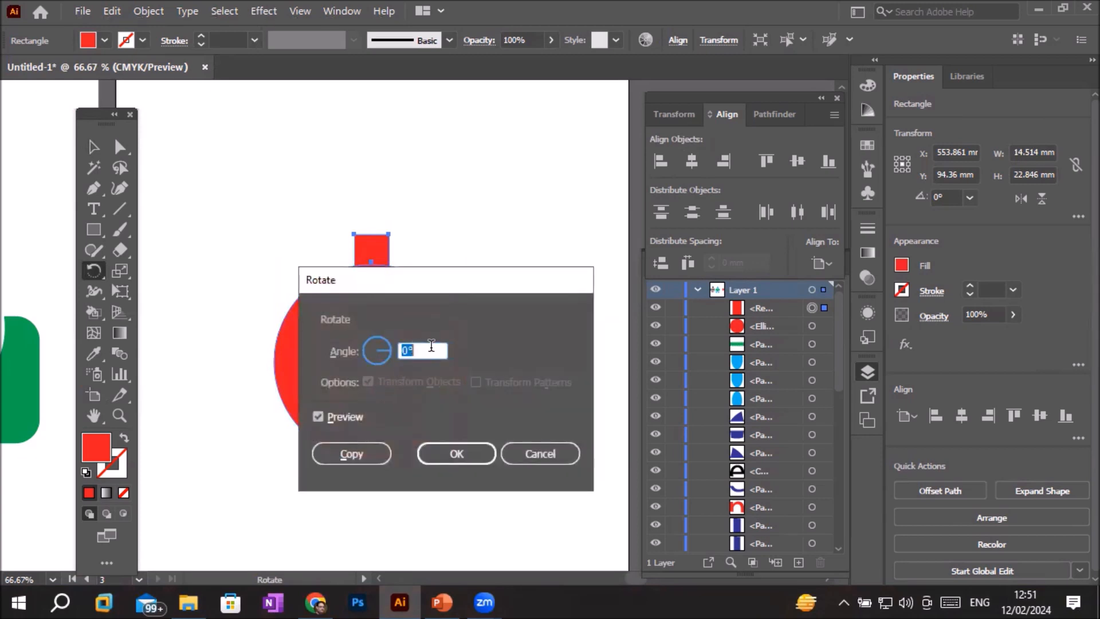
pyautogui.write('30')
pyautogui.click(358, 452)
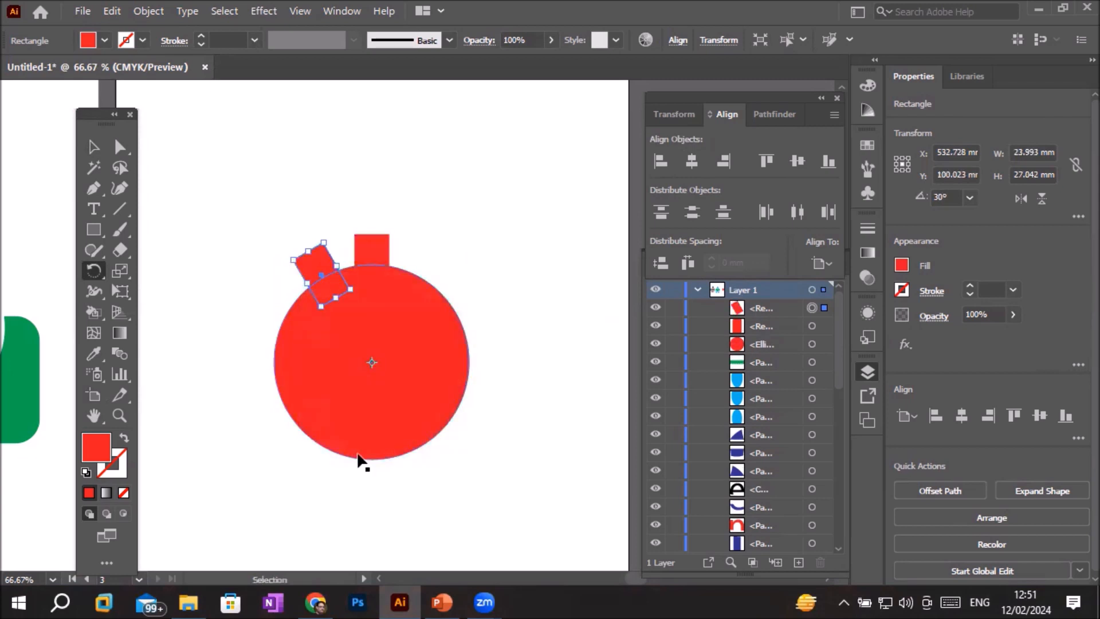
# Repeat the rotated copy ten more times to complete the ring of rectangular teeth around the circle.
pyautogui.hotkey('ctrl', 'd')
pyautogui.hotkey('ctrl', 'd')
pyautogui.hotkey('ctrl', 'd')
pyautogui.hotkey('ctrl', 'd')
pyautogui.hotkey('ctrl', 'd')
pyautogui.hotkey('ctrl', 'd')
pyautogui.hotkey('ctrl', 'd')
pyautogui.hotkey('ctrl', 'd')
pyautogui.hotkey('ctrl', 'd')
pyautogui.hotkey('ctrl', 'd')
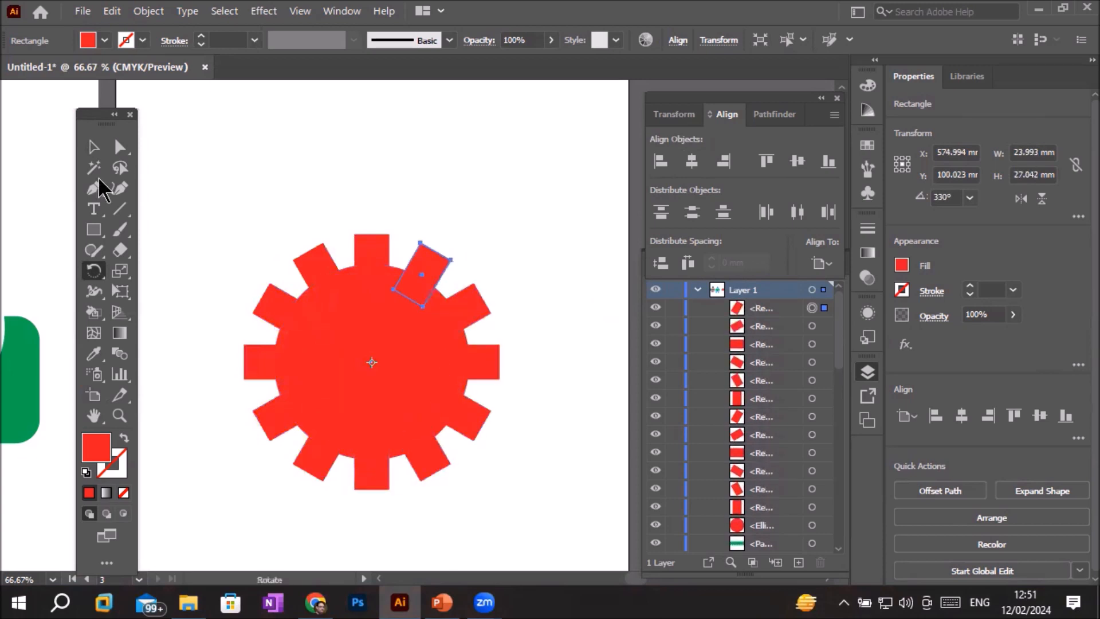
pyautogui.click(94, 147)
pyautogui.click(522, 419)
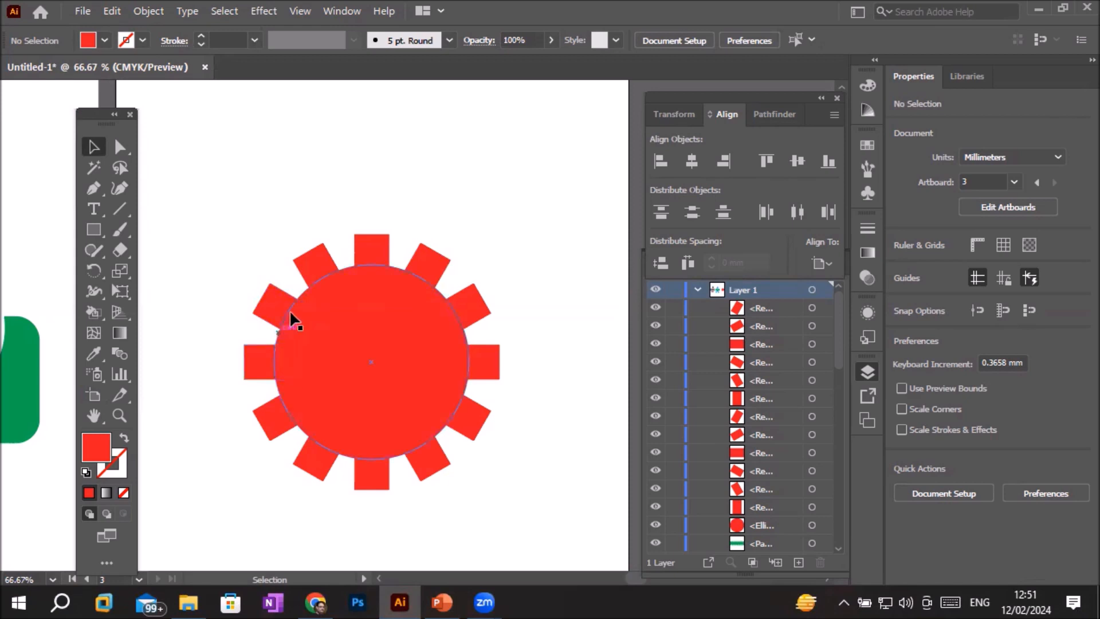
# Recolour every second tooth around the gear's rim dark blue, six rectangles in all.
pyautogui.click(326, 269)
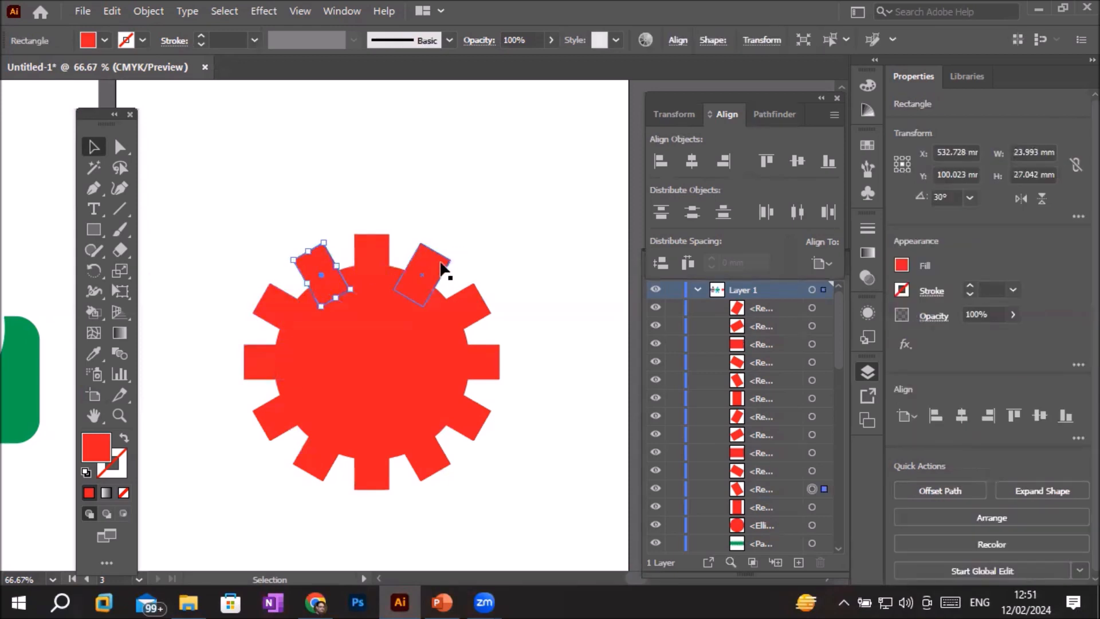
pyautogui.keyDown('shift'); pyautogui.click(441, 267); pyautogui.keyUp('shift')
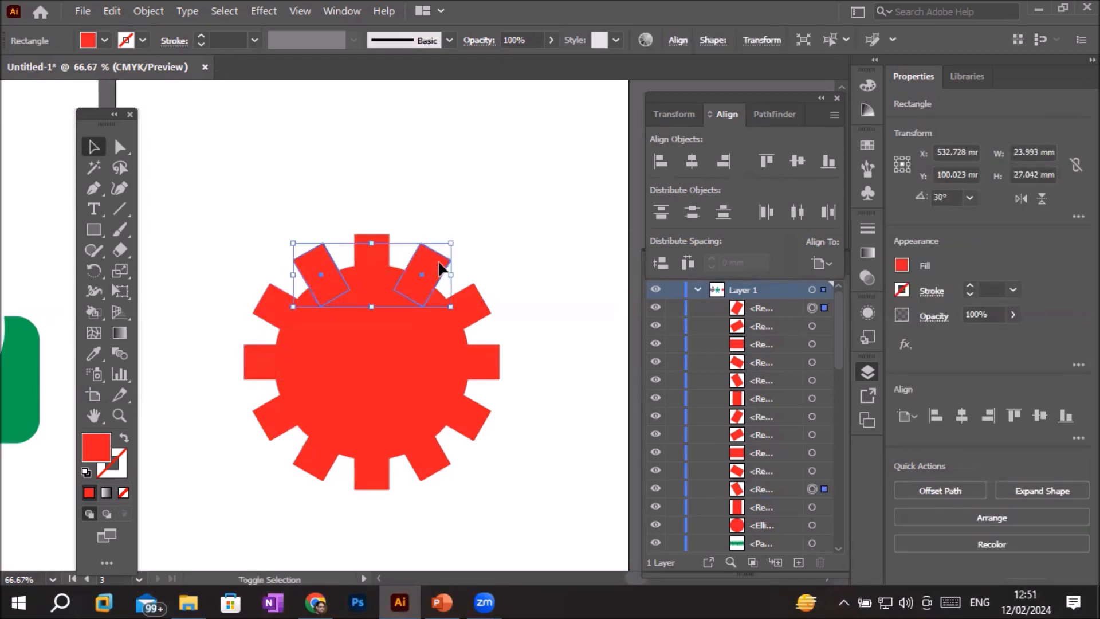
pyautogui.keyDown('shift'); pyautogui.click(493, 363); pyautogui.keyUp('shift')
pyautogui.keyDown('shift'); pyautogui.click(424, 459); pyautogui.keyUp('shift')
pyautogui.keyDown('shift'); pyautogui.click(311, 468); pyautogui.keyUp('shift')
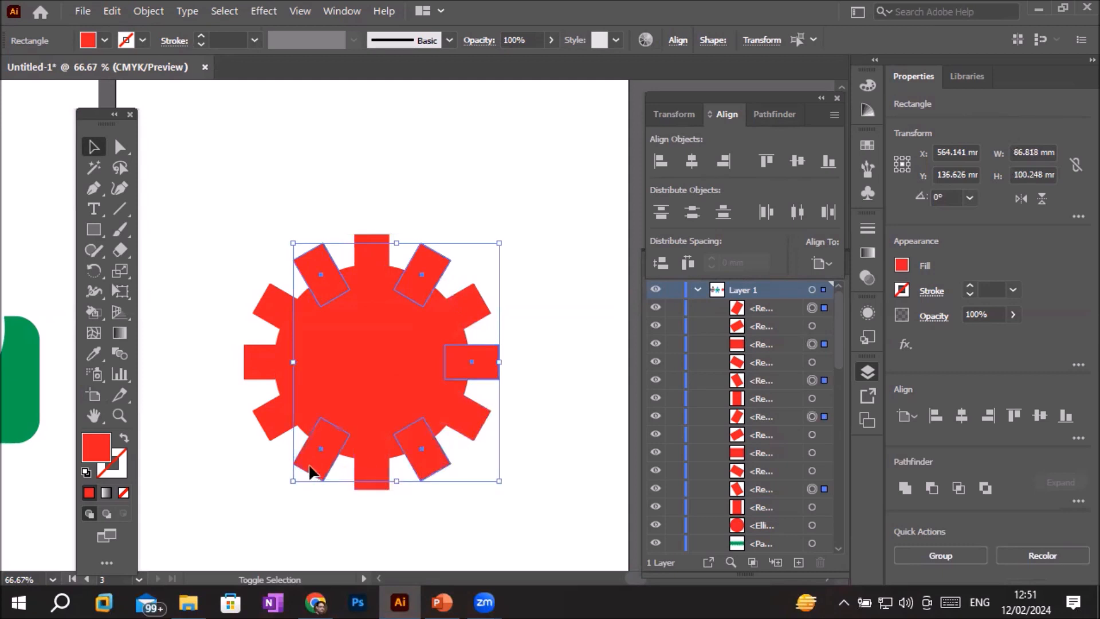
pyautogui.keyDown('shift'); pyautogui.click(250, 373); pyautogui.keyUp('shift')
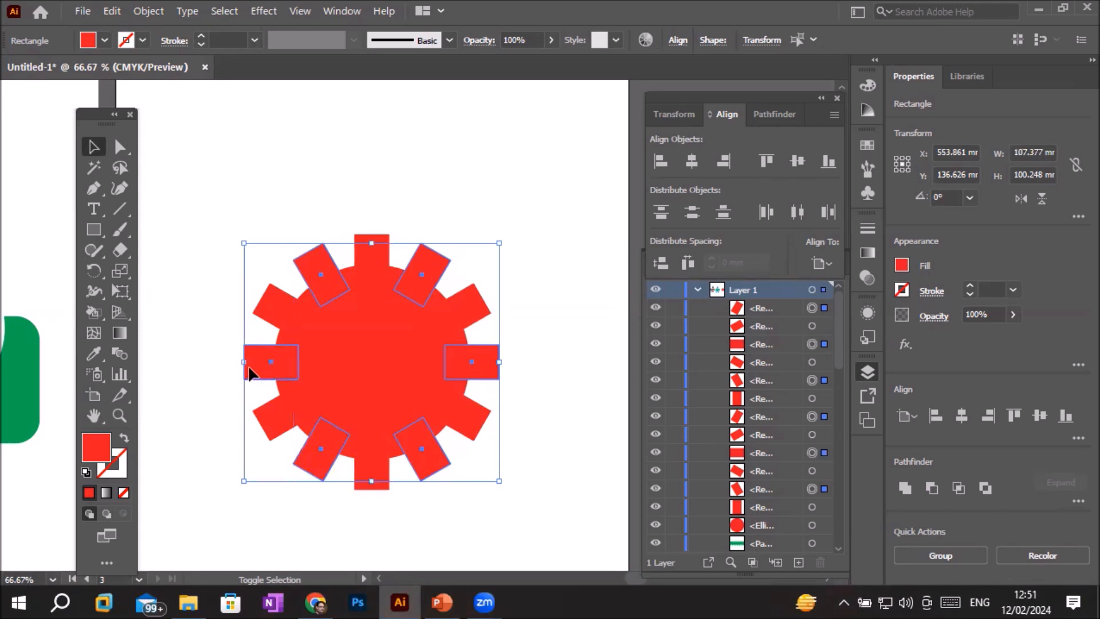
pyautogui.click(107, 41)
pyautogui.click(106, 69)
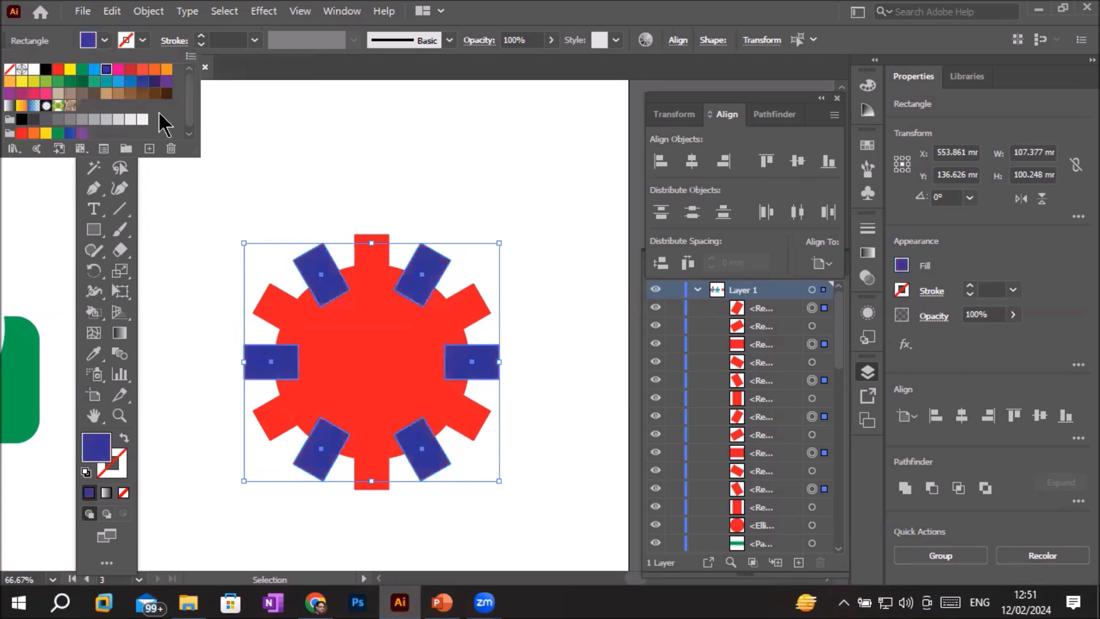
pyautogui.click(485, 181)
pyautogui.click(537, 211)
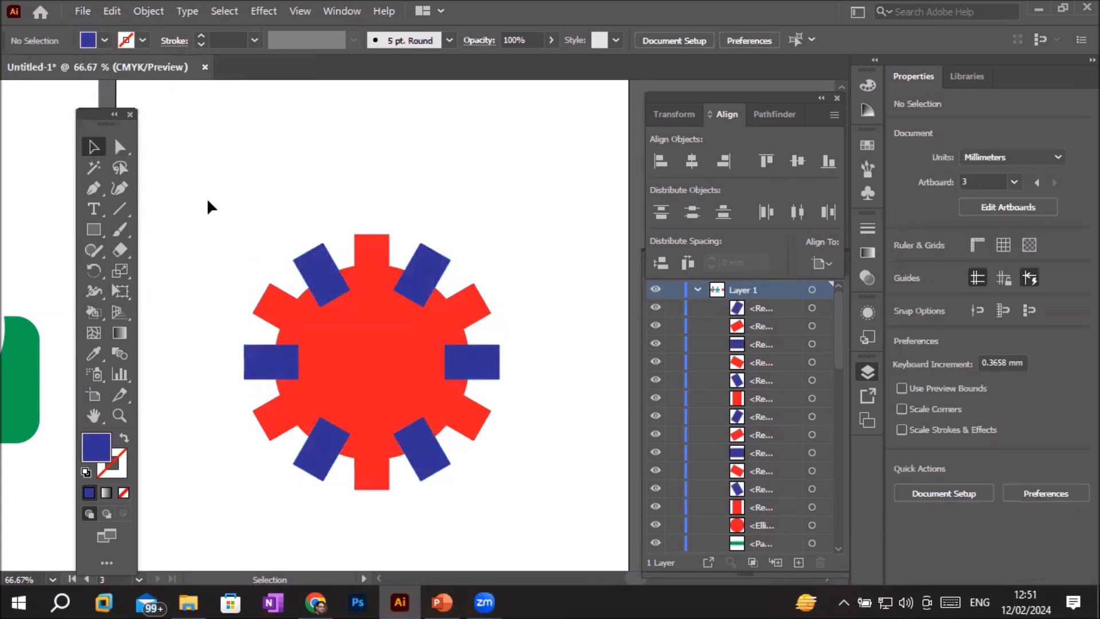
# Select the whole gear and bring up the Pathfinder operations with a separate, taller layer list beside them.
pyautogui.moveTo(201, 202); pyautogui.dragTo(548, 504)
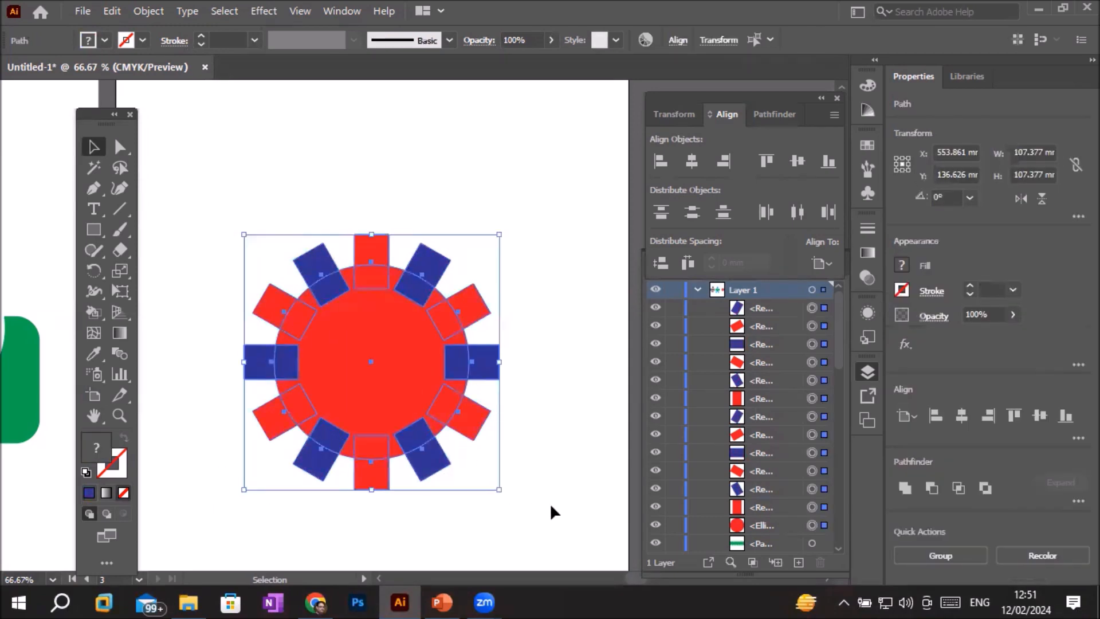
pyautogui.click(774, 115)
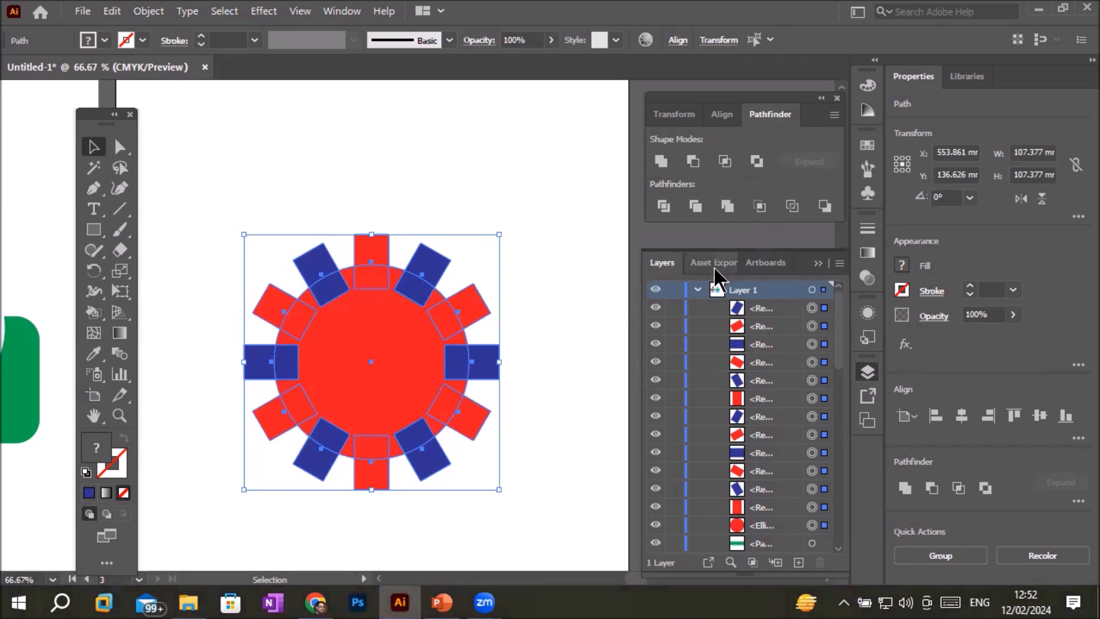
pyautogui.click(674, 267)
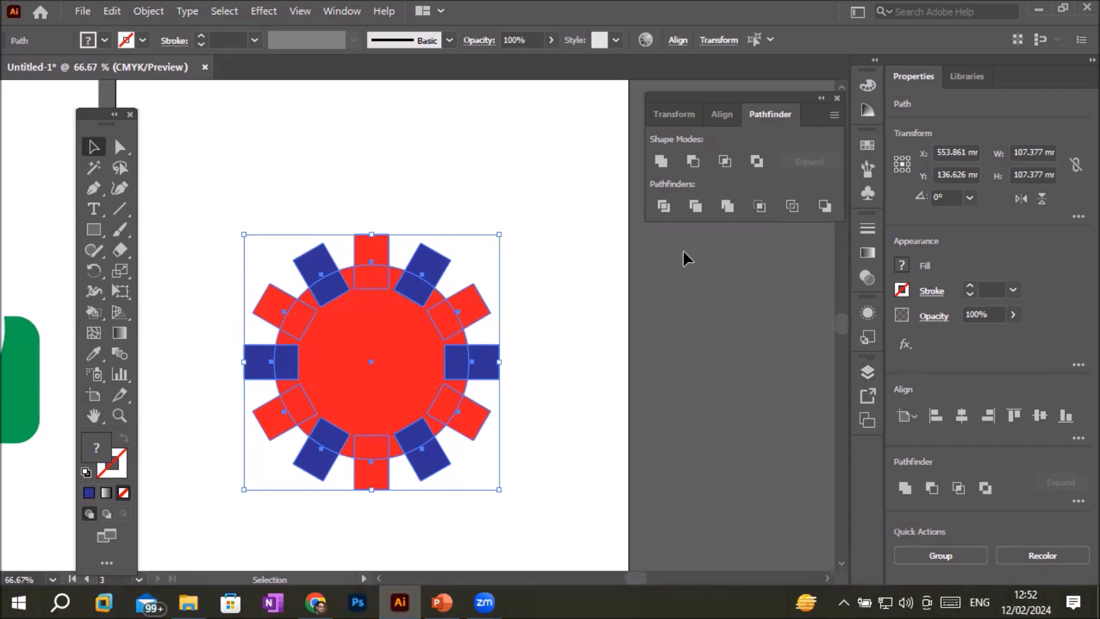
pyautogui.click(868, 373)
pyautogui.moveTo(662, 263); pyautogui.dragTo(456, 104)
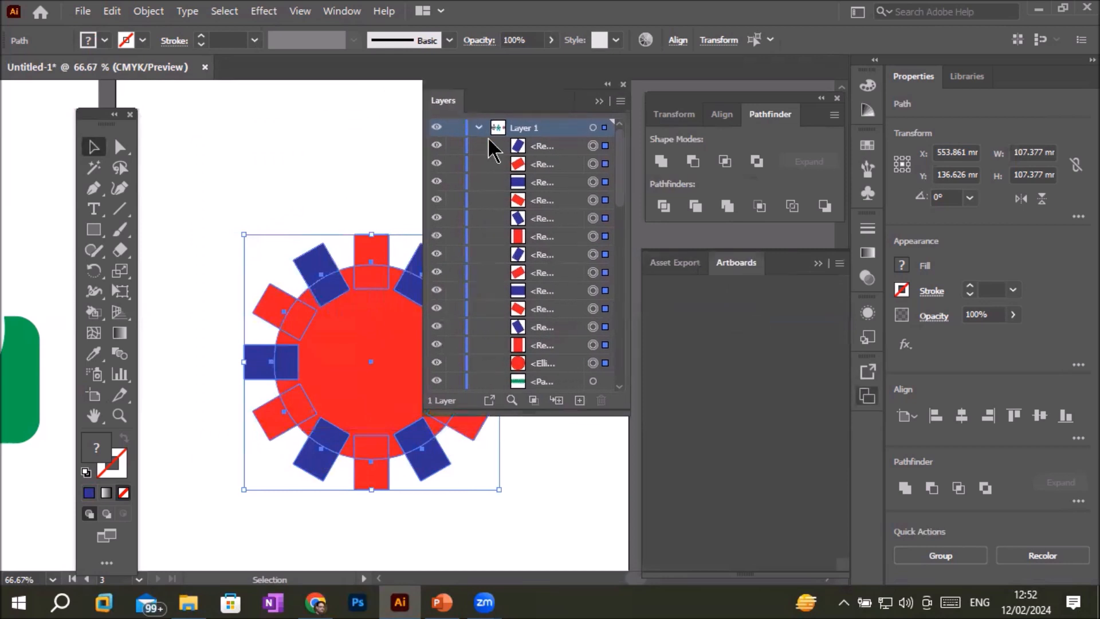
pyautogui.moveTo(568, 409); pyautogui.dragTo(570, 458)
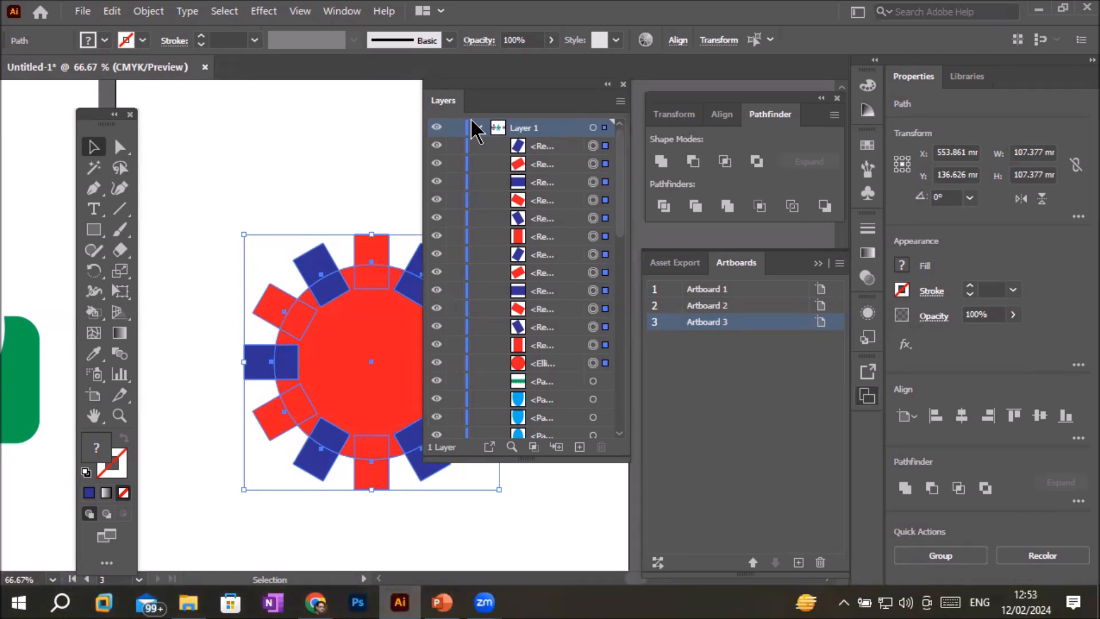
# Merge the selected circle and teeth with Pathfinder Merge and expand the merged group in the layer list.
pyautogui.click(728, 206)
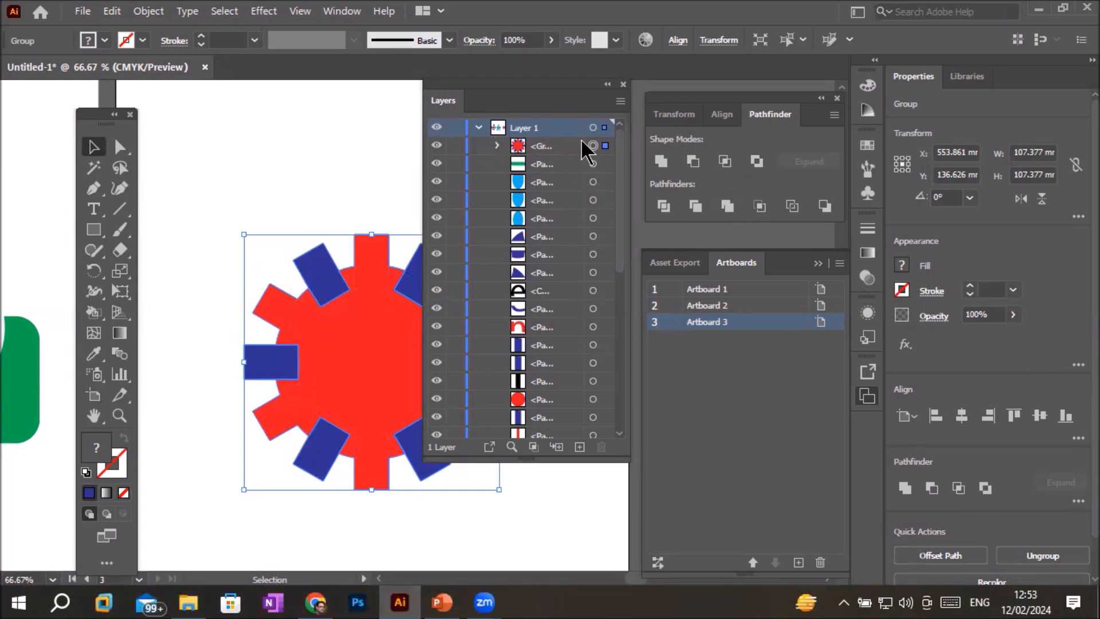
pyautogui.click(496, 147)
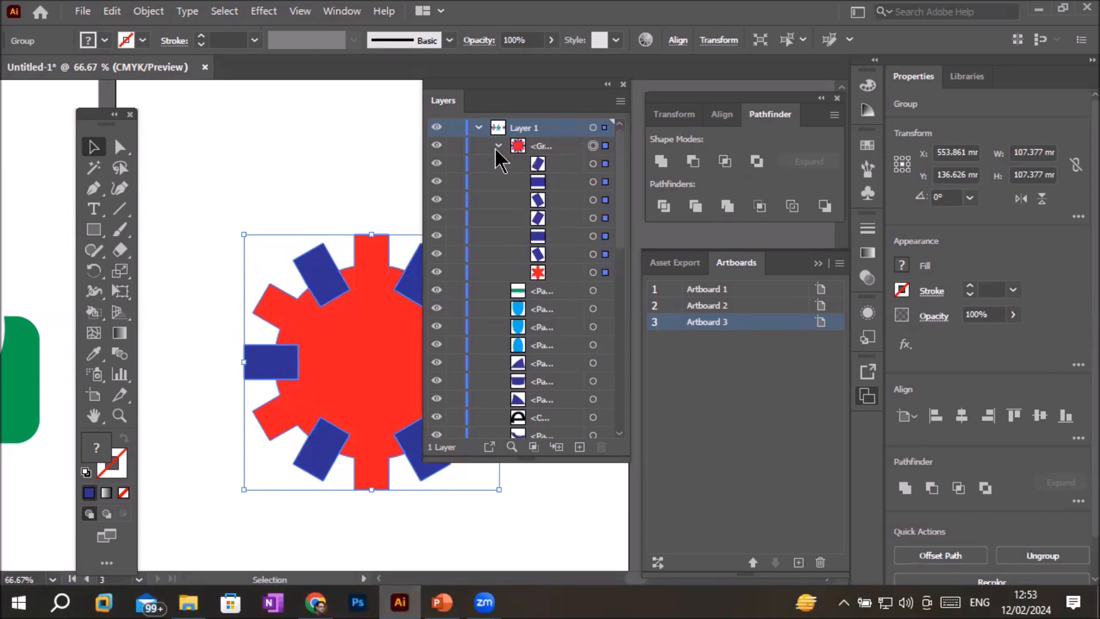
pyautogui.click(539, 274)
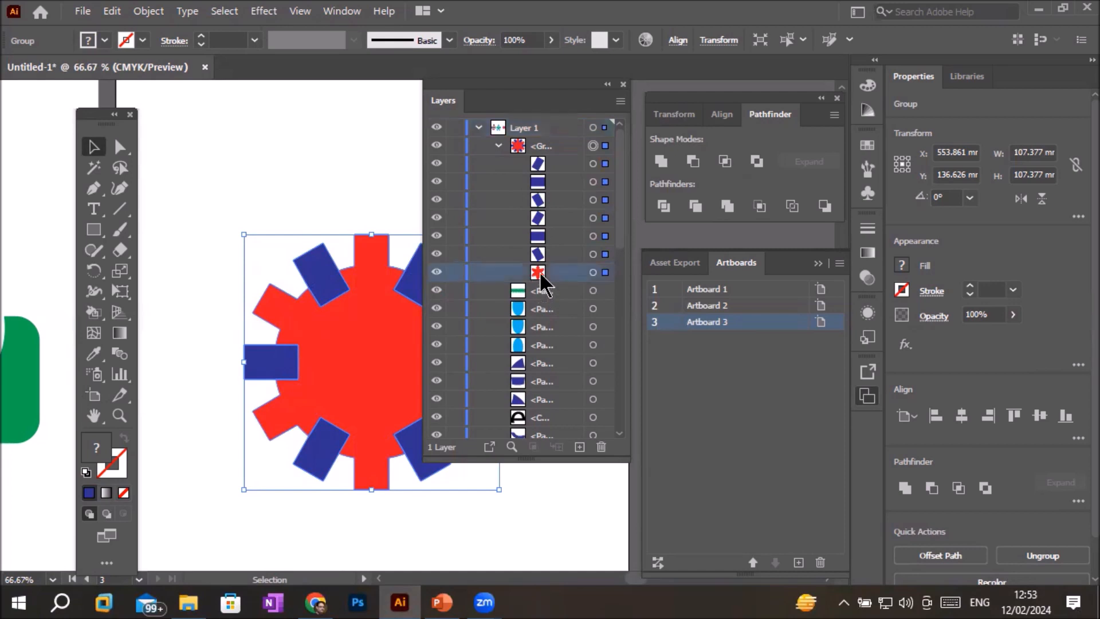
# Hide and show the merged red shape repeatedly to examine the gear's separate pieces, and undo the last two changes.
pyautogui.click(437, 273)
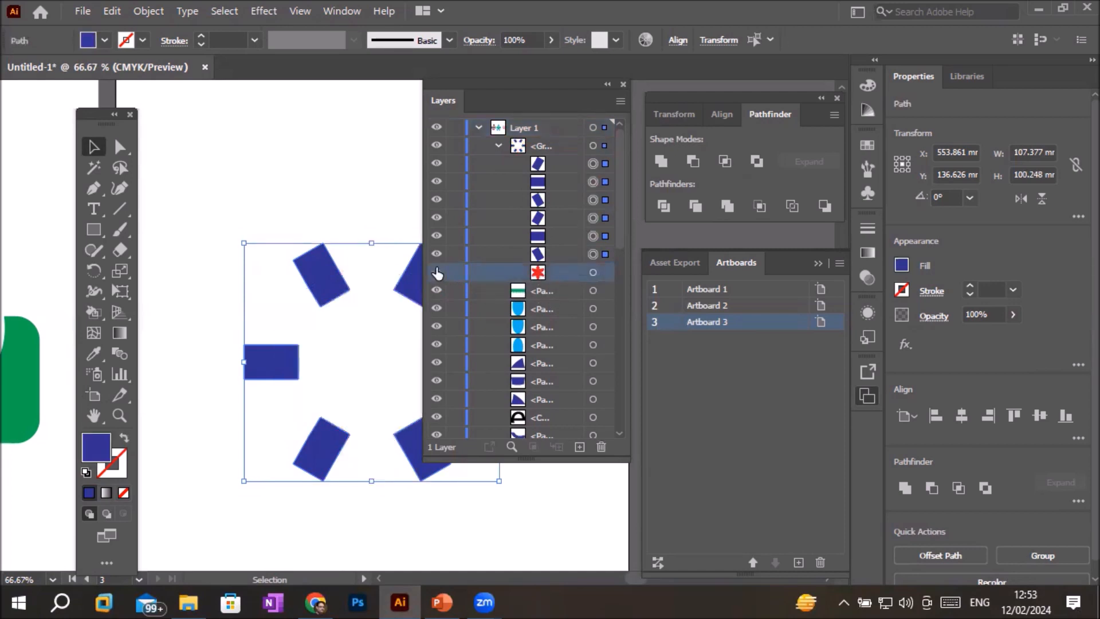
pyautogui.click(437, 272)
pyautogui.click(437, 273)
pyautogui.click(437, 273)
pyautogui.click(437, 273)
pyautogui.click(436, 273)
pyautogui.click(437, 273)
pyautogui.click(437, 273)
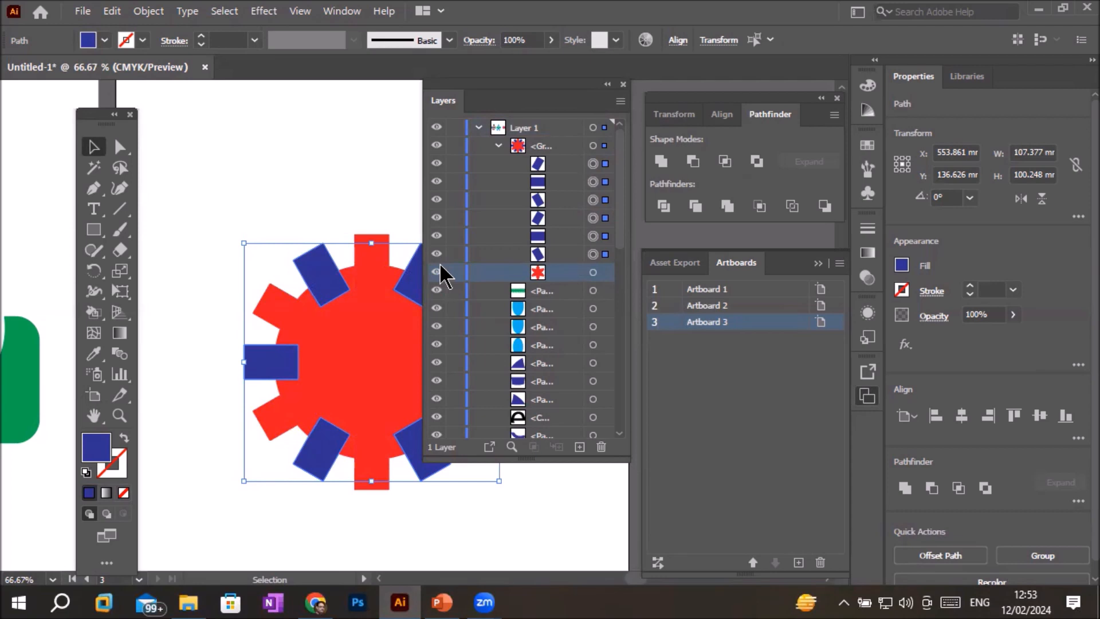
pyautogui.click(441, 267)
pyautogui.click(441, 267)
pyautogui.click(441, 266)
pyautogui.click(441, 266)
pyautogui.click(441, 265)
pyautogui.click(440, 266)
pyautogui.click(441, 266)
pyautogui.click(440, 267)
pyautogui.hotkey('ctrl', 'z')
pyautogui.hotkey('ctrl', 'z')
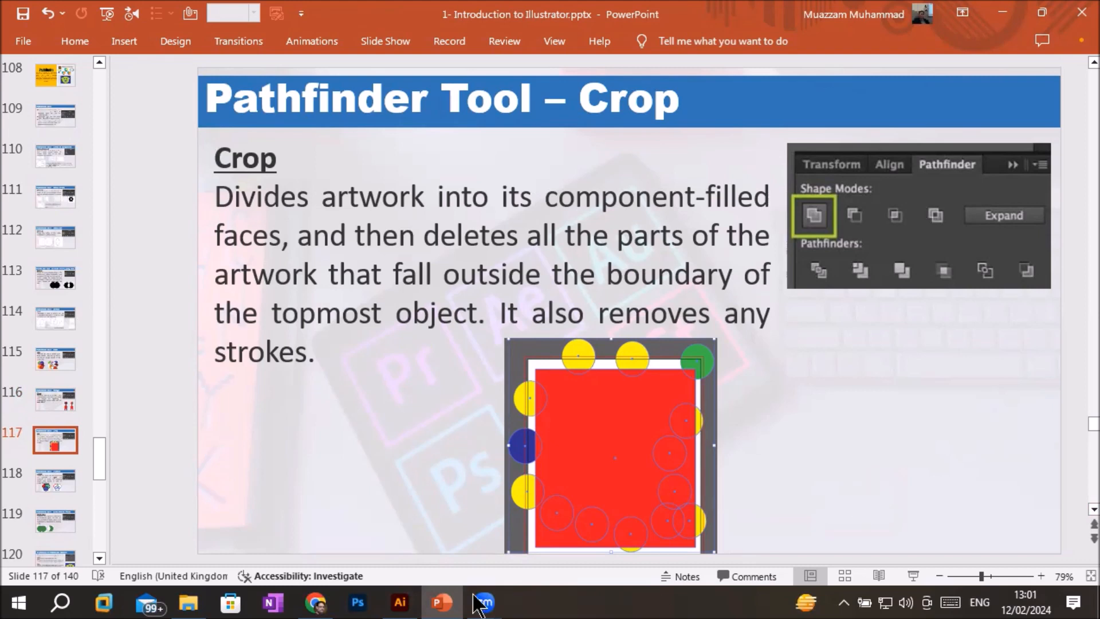
# Switch to Illustrator, collapse the layer list and move Artboard 3 away from Artboard 2 to about X 533 mm, Y -3.6 mm.
pyautogui.click(400, 603)
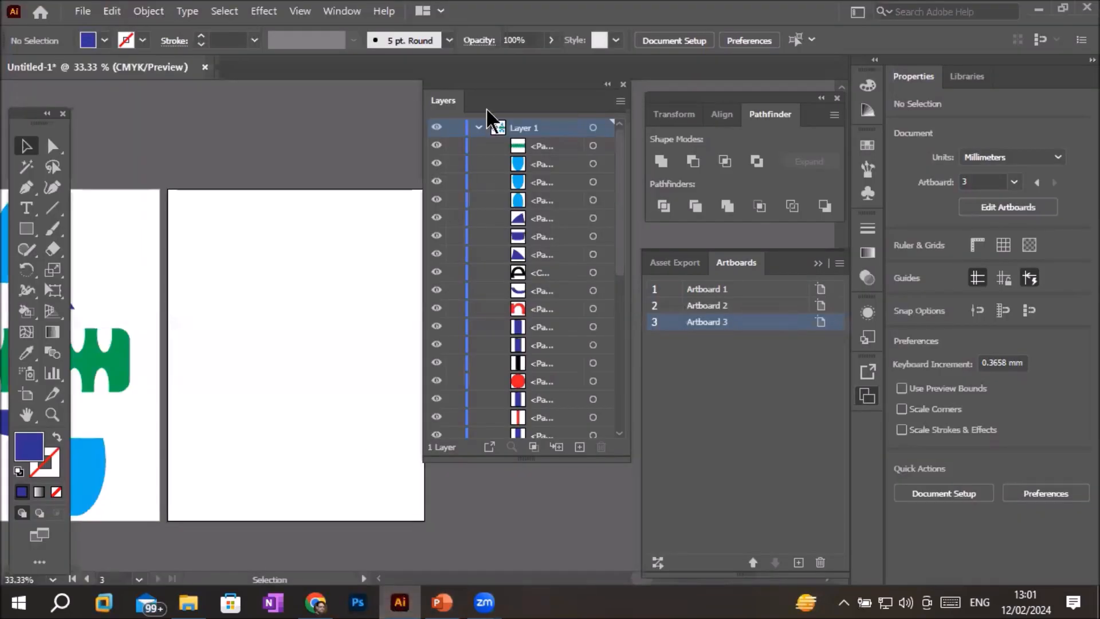
pyautogui.click(609, 85)
pyautogui.scroll(2, 243, 410)
pyautogui.scroll(-2, 243, 411)
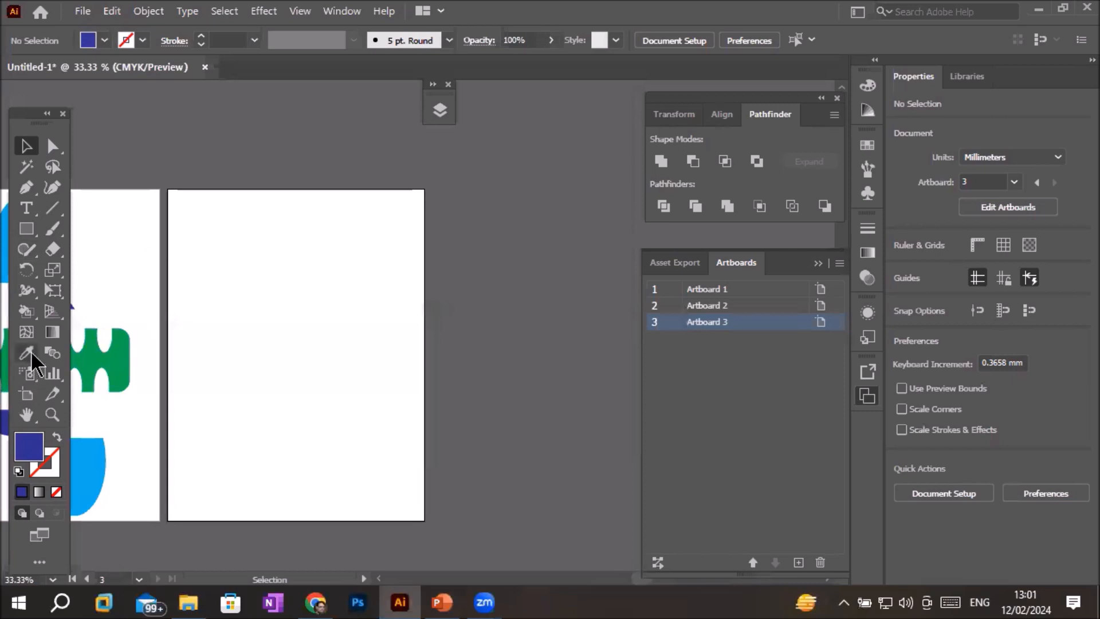
pyautogui.click(26, 394)
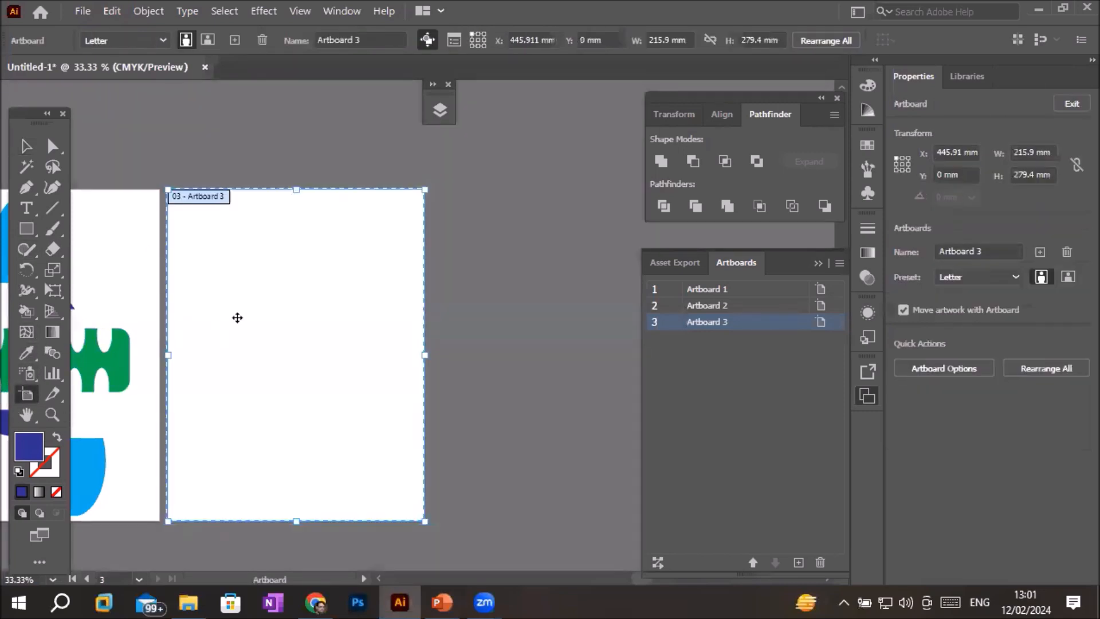
pyautogui.moveTo(238, 317); pyautogui.dragTo(344, 318)
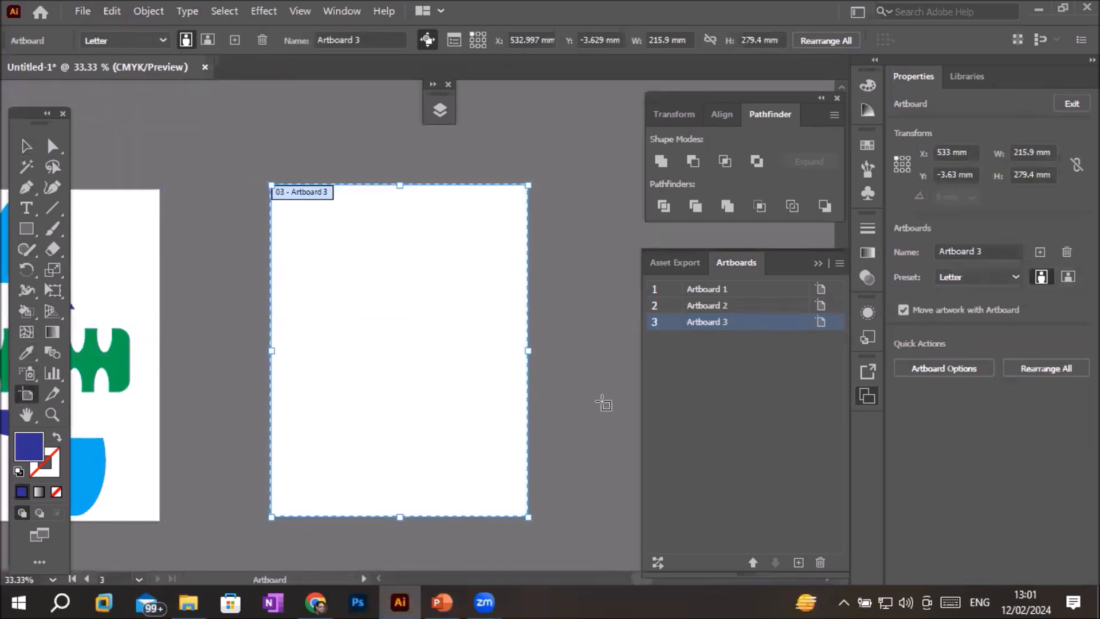
# Draw six rounded bars across the third artboard's edges, four horizontal and two vertical, using the Rounded Rectangle tool.
pyautogui.click(29, 231)
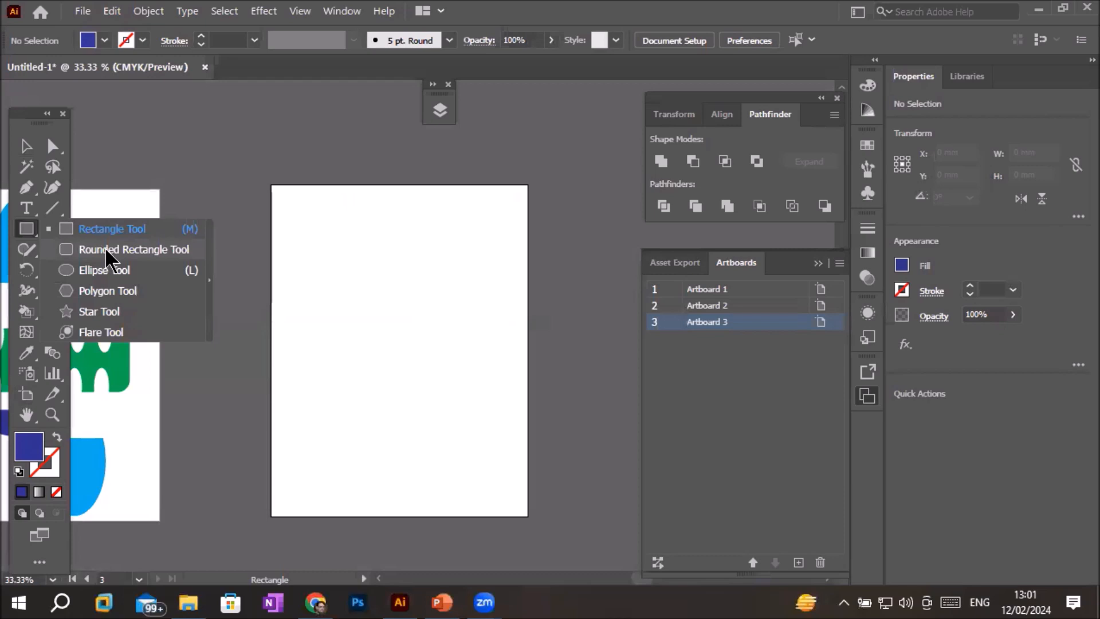
pyautogui.click(107, 251)
pyautogui.moveTo(229, 228); pyautogui.dragTo(359, 248)
pyautogui.moveTo(238, 288); pyautogui.dragTo(390, 308)
pyautogui.moveTo(219, 346)
pyautogui.mouseDown()
pyautogui.moveTo(361, 366)
pyautogui.moveTo(446, 360)
pyautogui.mouseUp()
pyautogui.moveTo(412, 151); pyautogui.dragTo(427, 275)
pyautogui.moveTo(350, 529)
pyautogui.mouseDown()
pyautogui.moveTo(344, 423)
pyautogui.moveTo(331, 415)
pyautogui.mouseUp()
pyautogui.moveTo(446, 391); pyautogui.dragTo(573, 411)
# Draw five polygons of different sizes overlapping the third artboard's left and right edges and its upper corners.
pyautogui.rightClick(26, 232)
pyautogui.click(115, 290)
pyautogui.moveTo(497, 298); pyautogui.dragTo(544, 322)
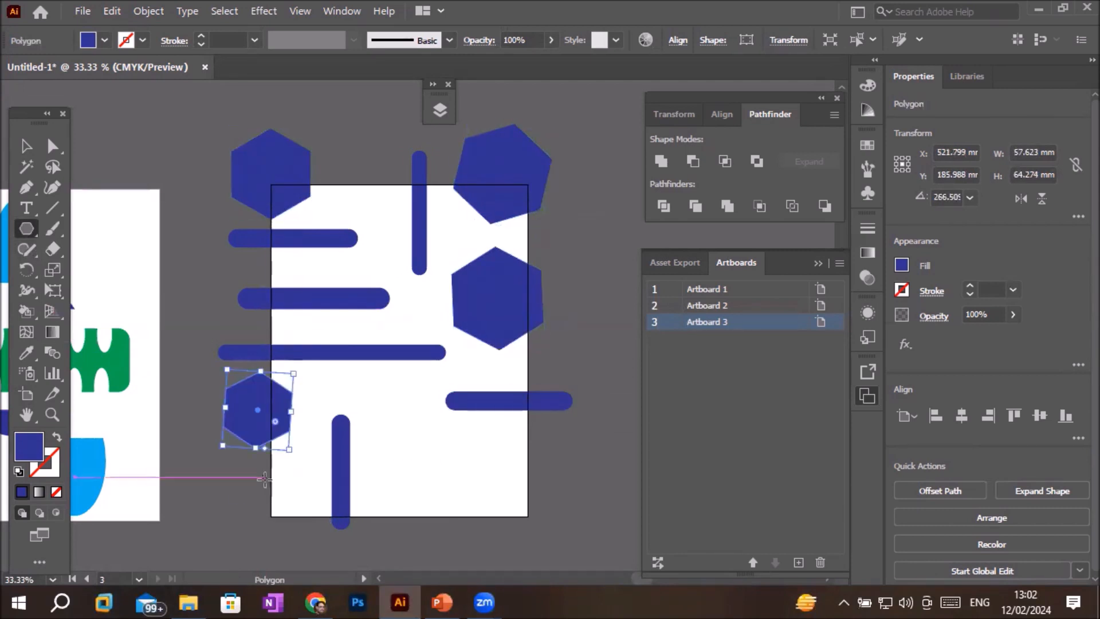
pyautogui.moveTo(265, 480); pyautogui.dragTo(285, 495)
# Draw three small flat ellipses, one above another, across the lower part of the third artboard's right edge.
pyautogui.rightClick(28, 230)
pyautogui.click(109, 270)
pyautogui.moveTo(513, 437); pyautogui.dragTo(550, 448)
pyautogui.moveTo(512, 471); pyautogui.dragTo(550, 482)
pyautogui.moveTo(512, 491); pyautogui.dragTo(541, 500)
# Add the text CROP as large red lettering across the third artboard's bottom edge.
pyautogui.click(27, 210)
pyautogui.click(430, 443)
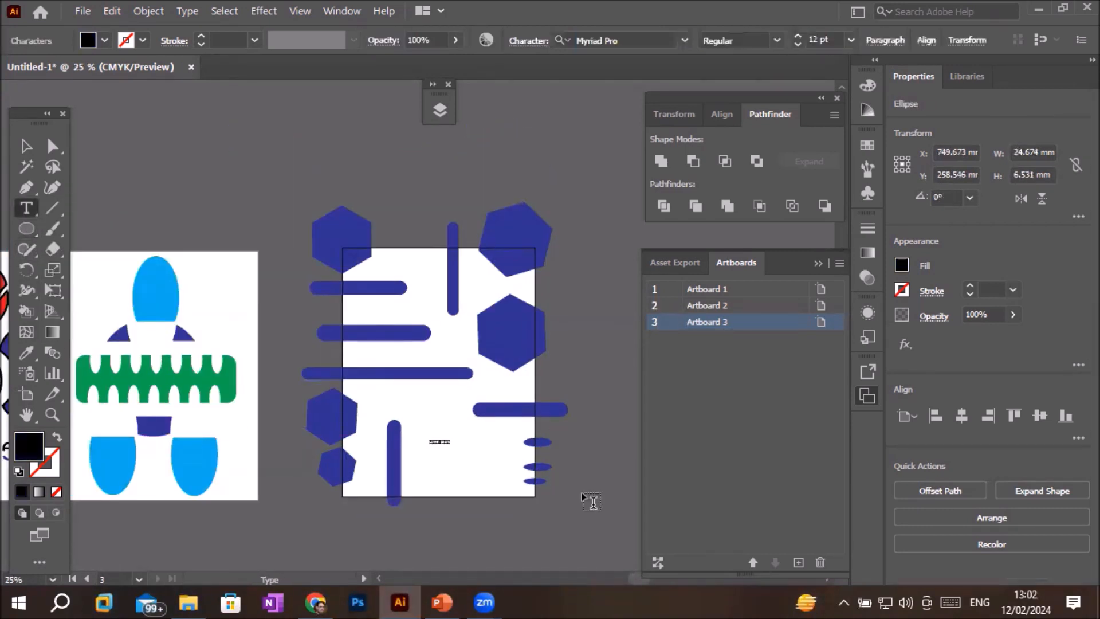
pyautogui.write('CROP')
pyautogui.click(27, 146)
pyautogui.moveTo(439, 439); pyautogui.dragTo(597, 387)
pyautogui.moveTo(553, 429); pyautogui.dragTo(484, 506)
pyautogui.click(104, 40)
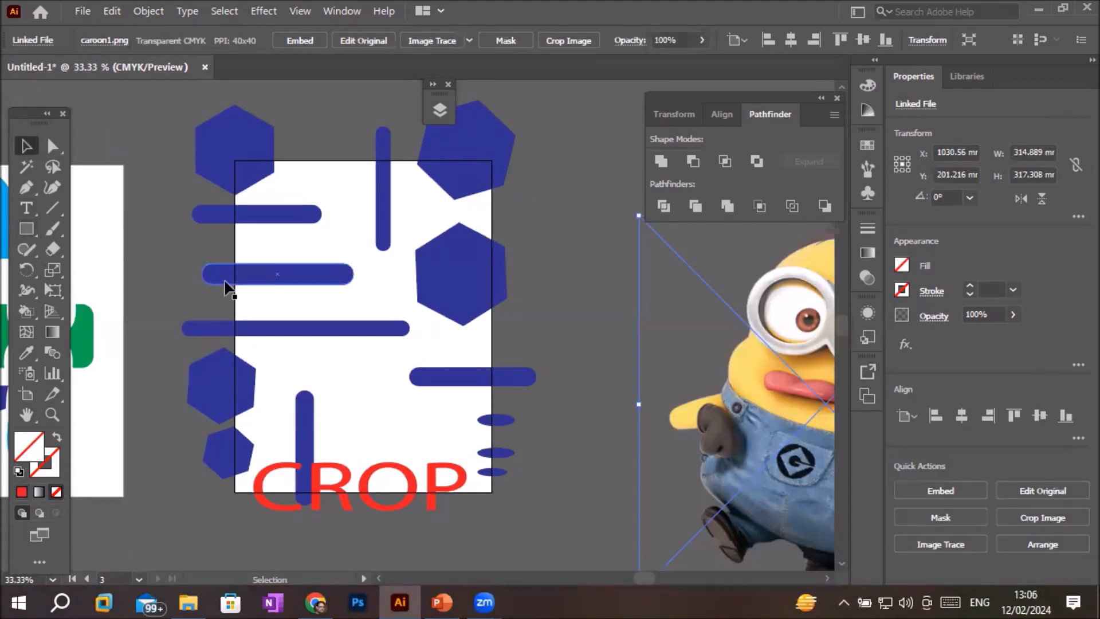
# Draw a 215.9 × 279.4 mm rectangle covering the third artboard on top of the shapes and fill it light blue.
pyautogui.click(228, 282)
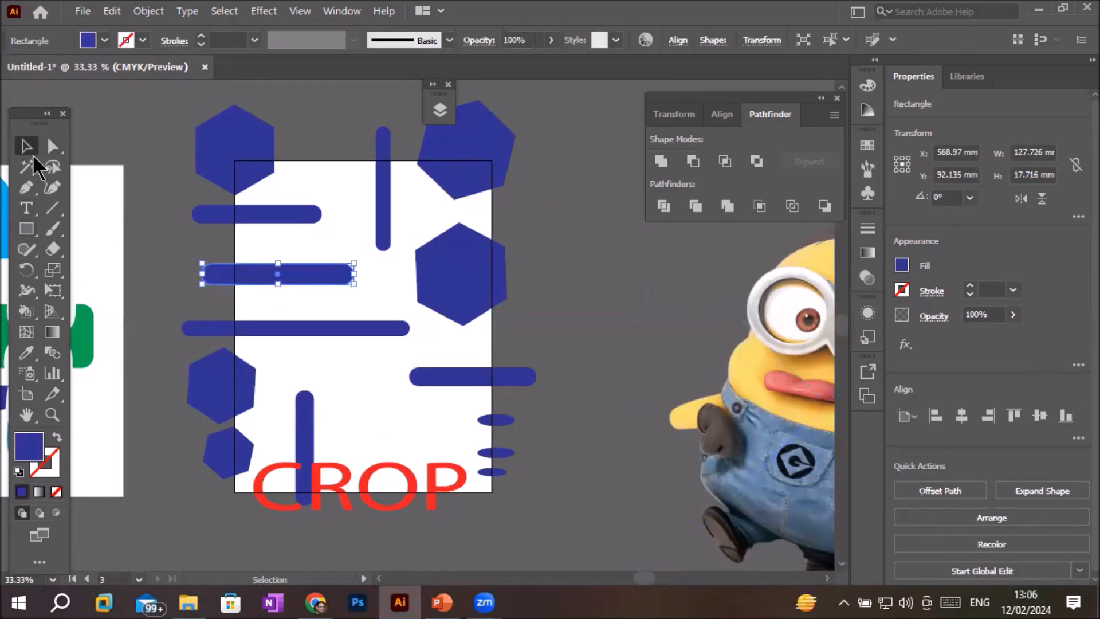
pyautogui.click(26, 228)
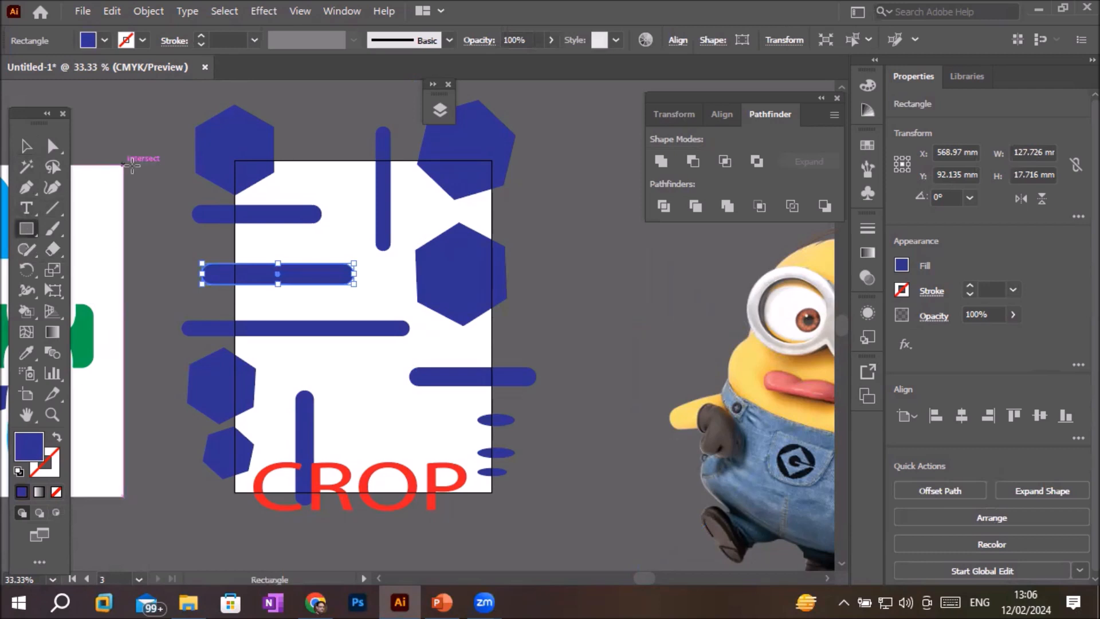
pyautogui.moveTo(237, 160); pyautogui.dragTo(492, 491)
pyautogui.click(104, 40)
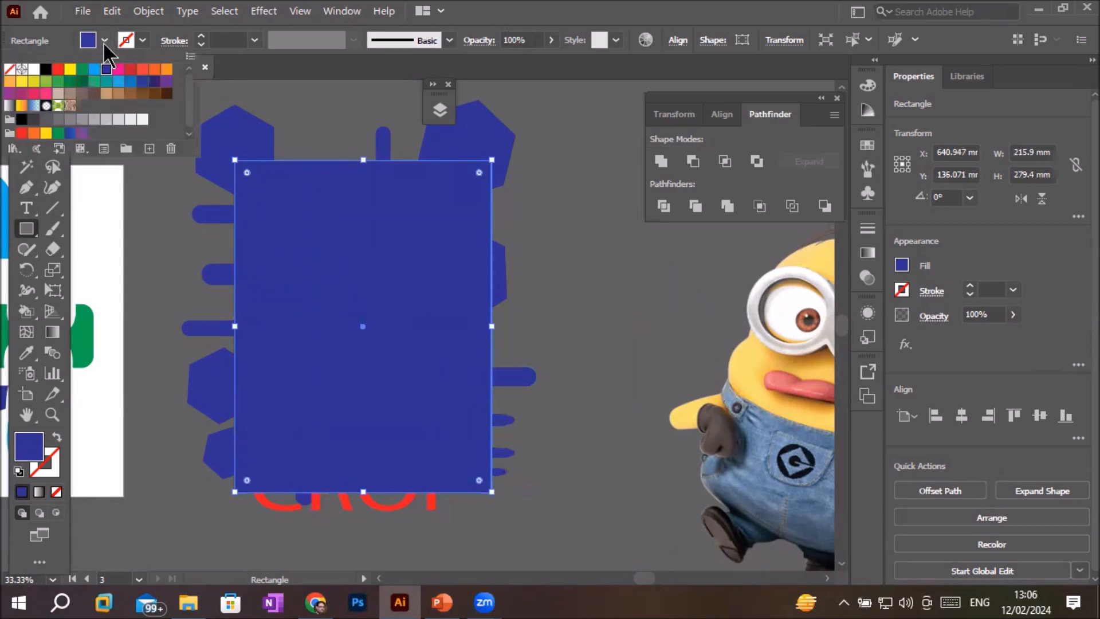
pyautogui.click(94, 69)
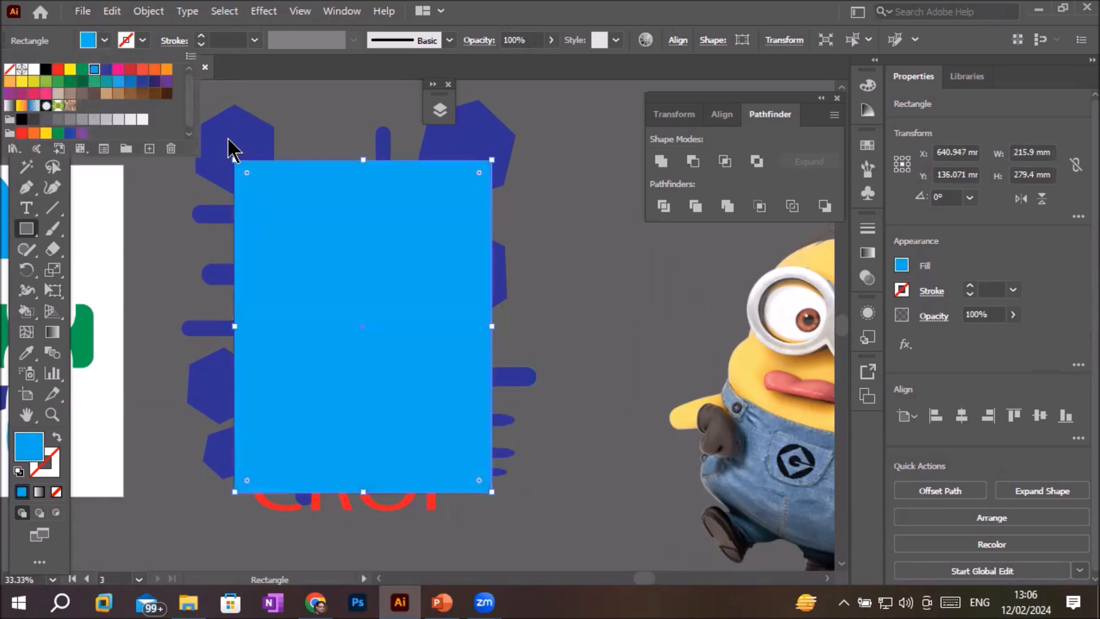
pyautogui.click(633, 329)
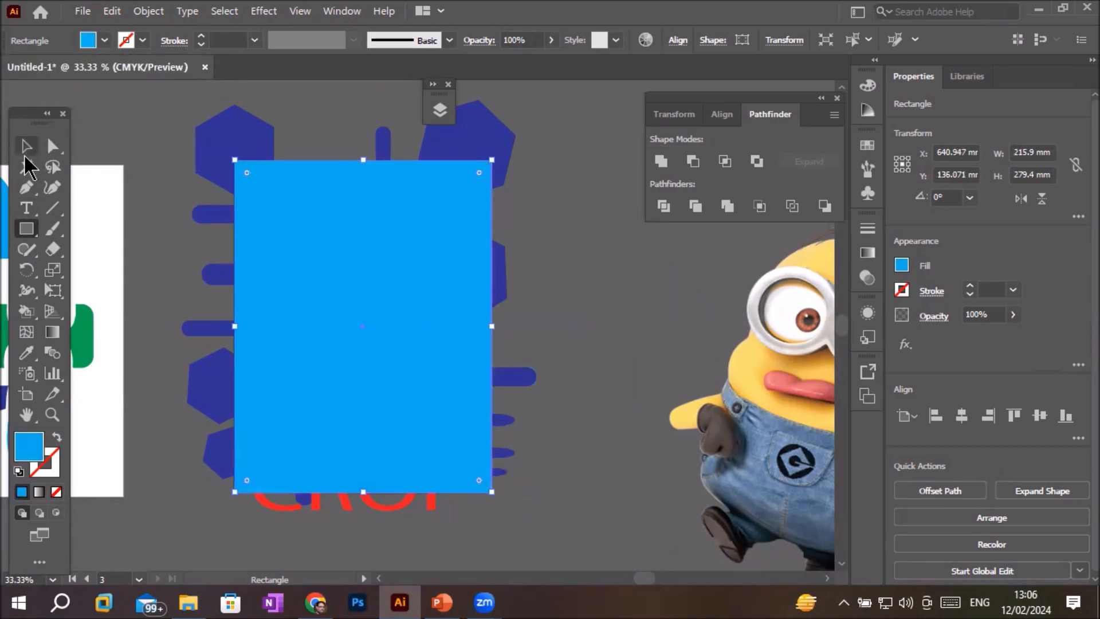
# Crop the selected shapes and CROP lettering to the light blue rectangle with Pathfinder Crop, and undo the crop.
pyautogui.click(27, 146)
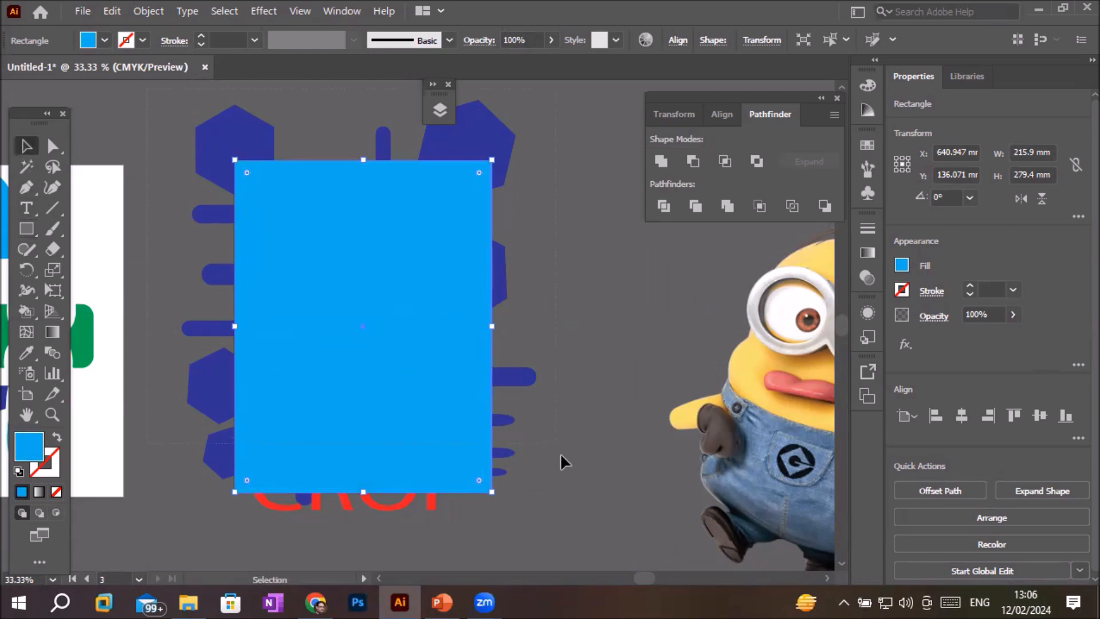
pyautogui.hotkey('ctrl', 'a')
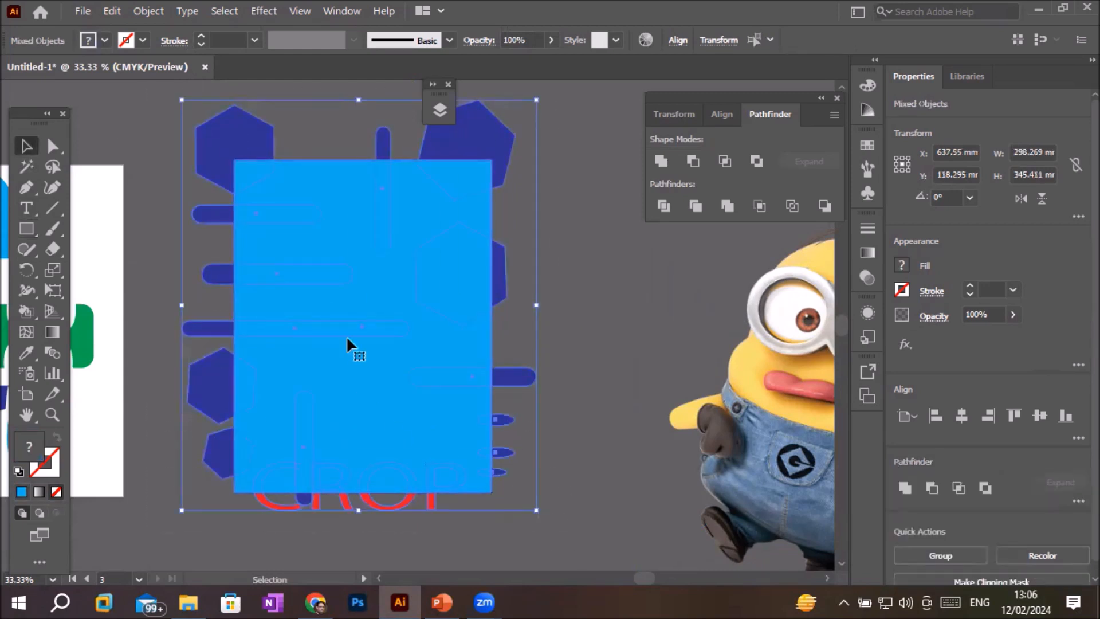
pyautogui.click(759, 206)
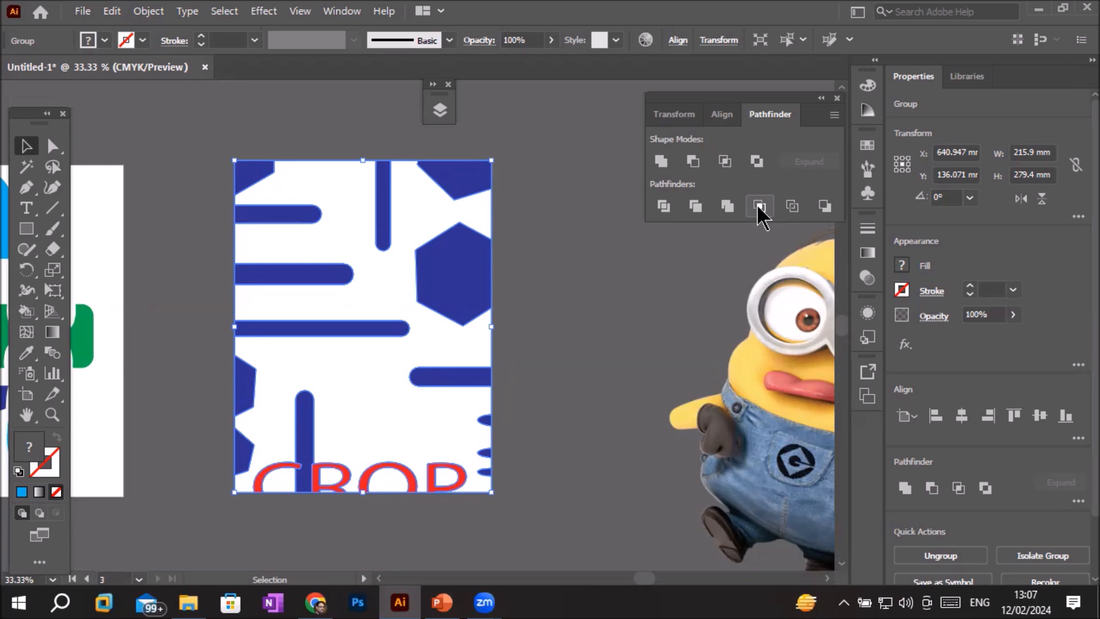
pyautogui.click(575, 317)
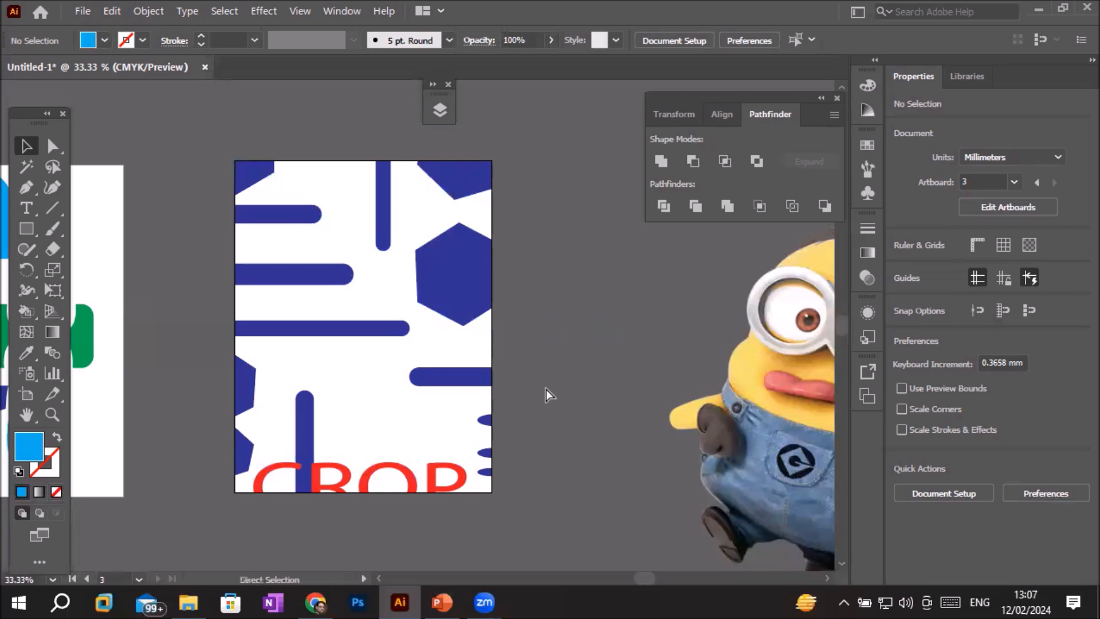
pyautogui.hotkey('ctrl', 'a')
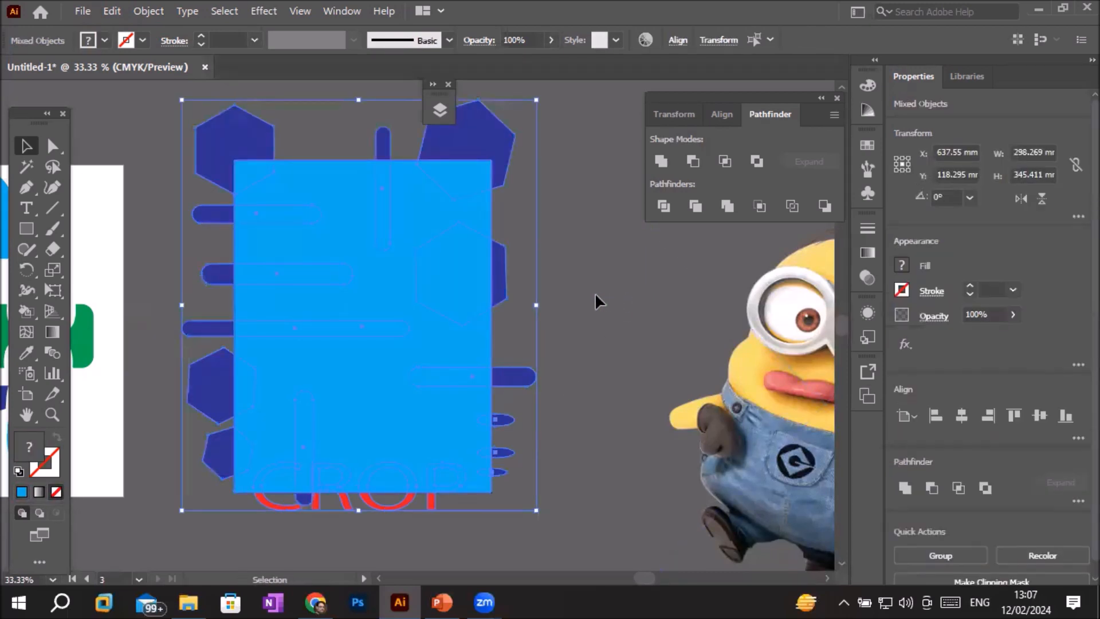
# Delete the light blue rectangle and draw a new 215.9 × 279.4 mm one covering the third artboard.
pyautogui.click(573, 296)
pyautogui.moveTo(424, 286); pyautogui.dragTo(710, 395)
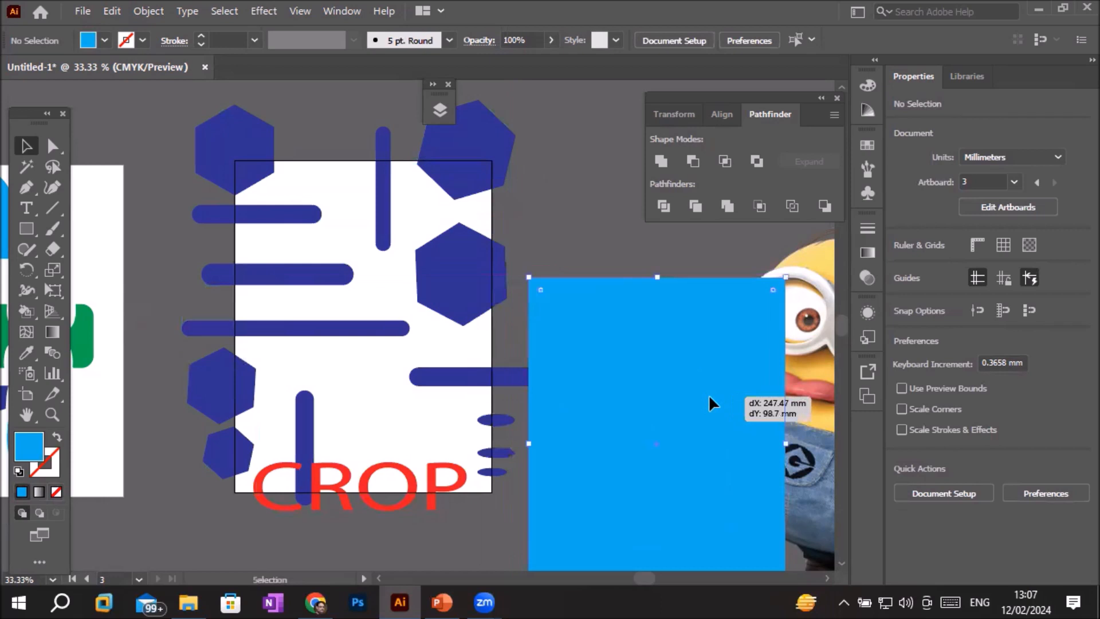
pyautogui.press('Delete')
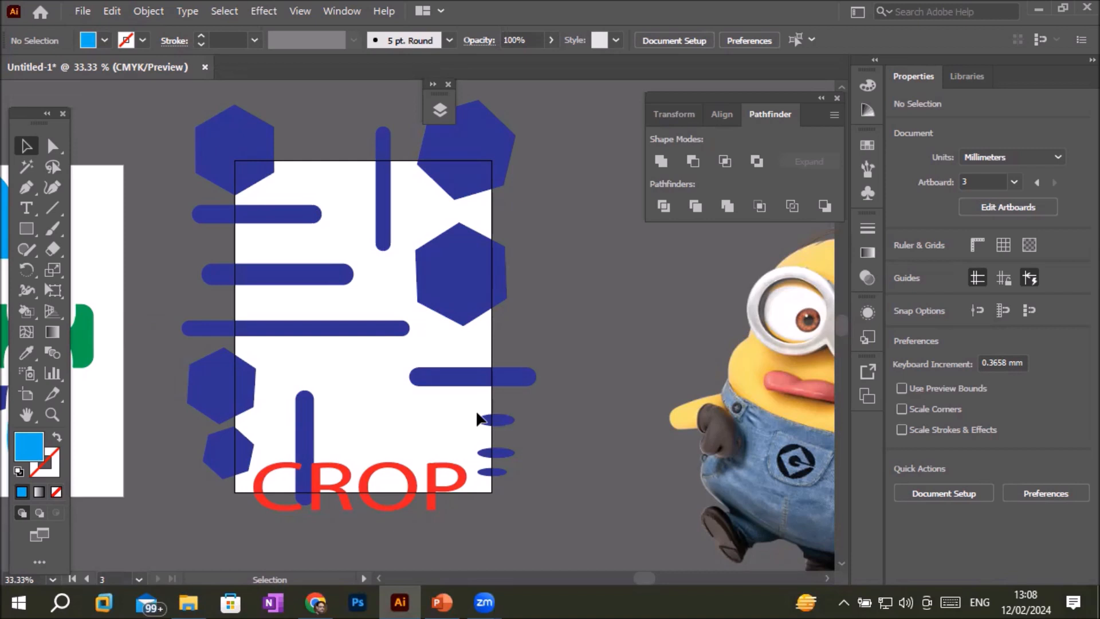
pyautogui.click(27, 228)
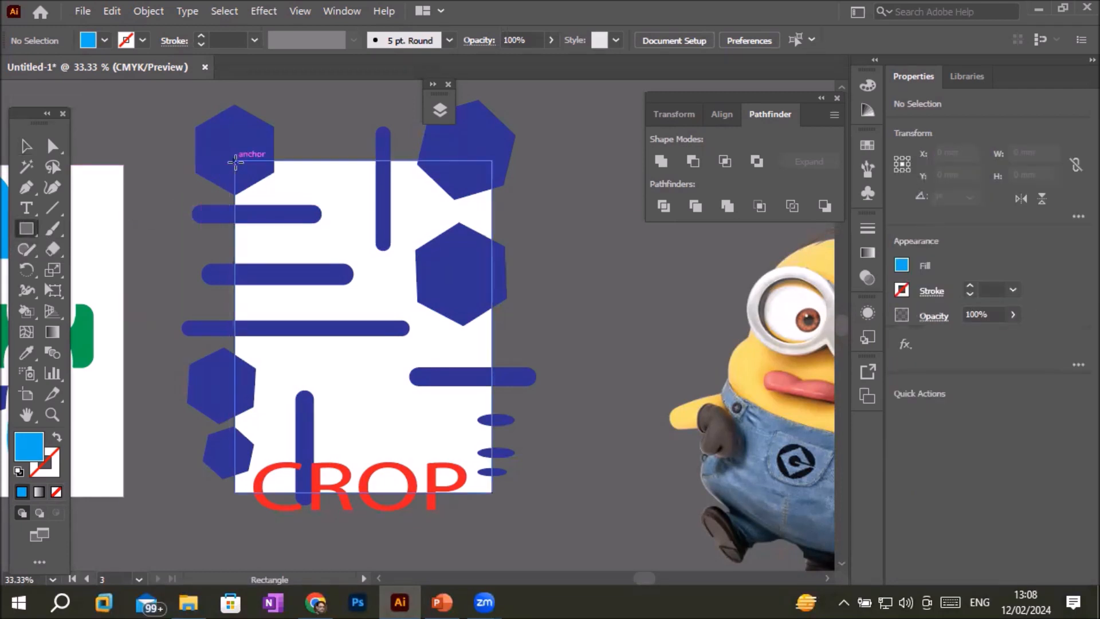
pyautogui.moveTo(235, 162); pyautogui.dragTo(492, 492)
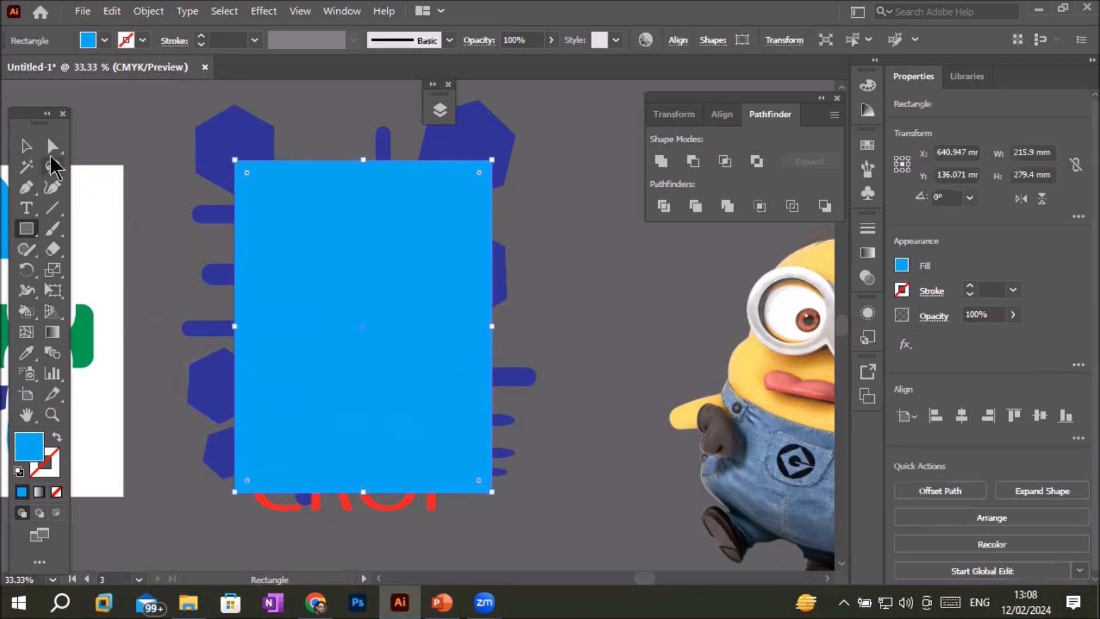
# Select the light blue rectangle with all overlapping shapes and the CROP lettering, and make a clipping mask from them.
pyautogui.click(26, 146)
pyautogui.moveTo(136, 90); pyautogui.dragTo(259, 320)
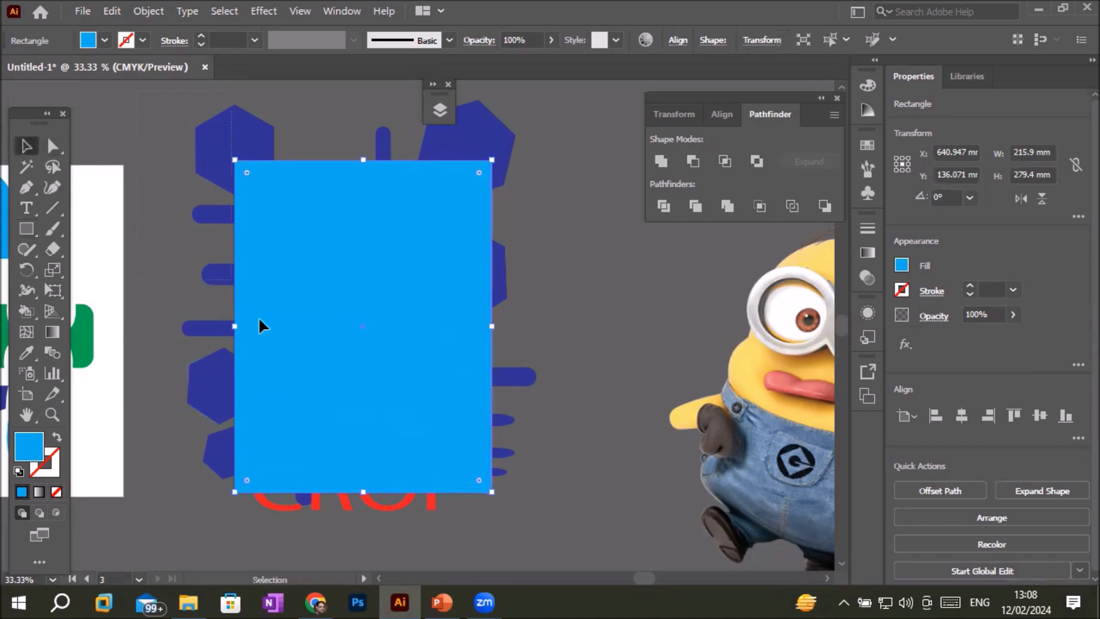
pyautogui.moveTo(521, 501); pyautogui.dragTo(571, 545)
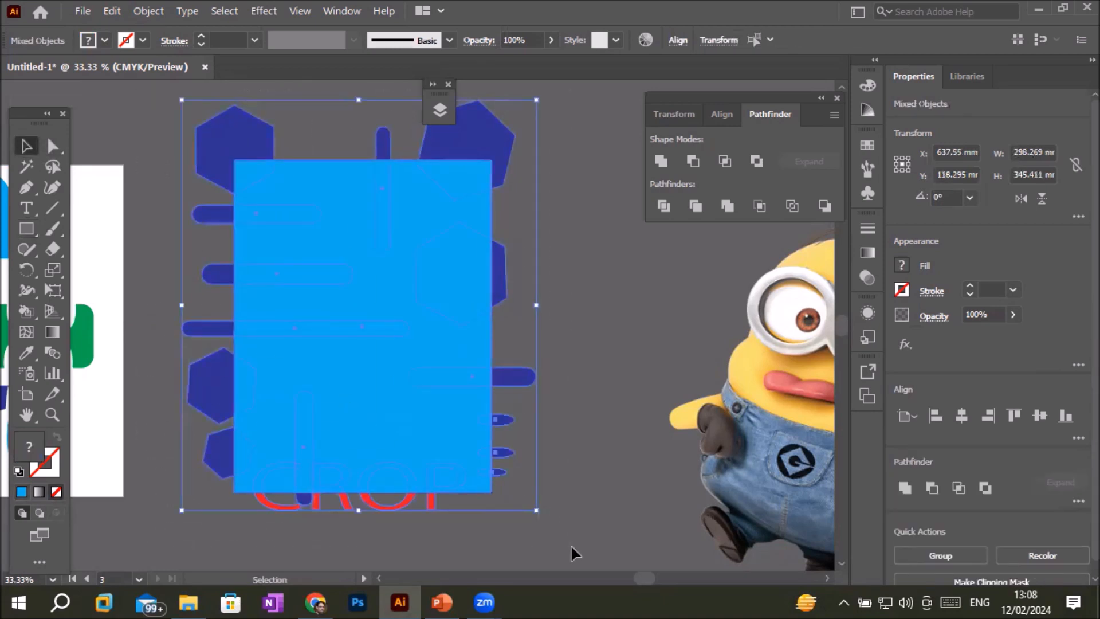
pyautogui.rightClick(409, 209)
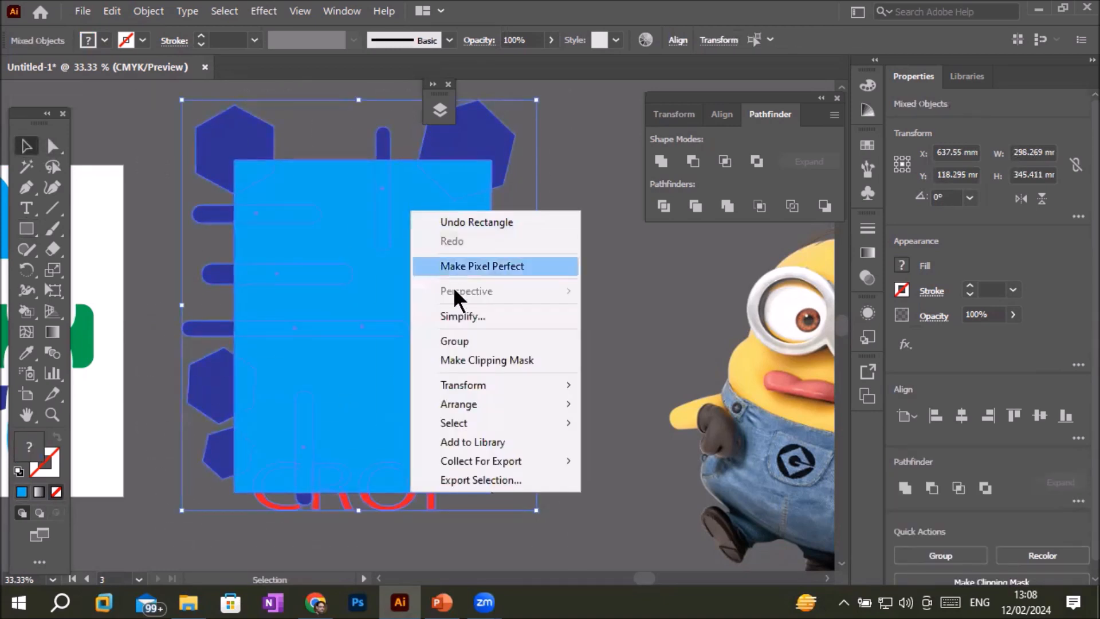
pyautogui.click(489, 360)
pyautogui.click(559, 386)
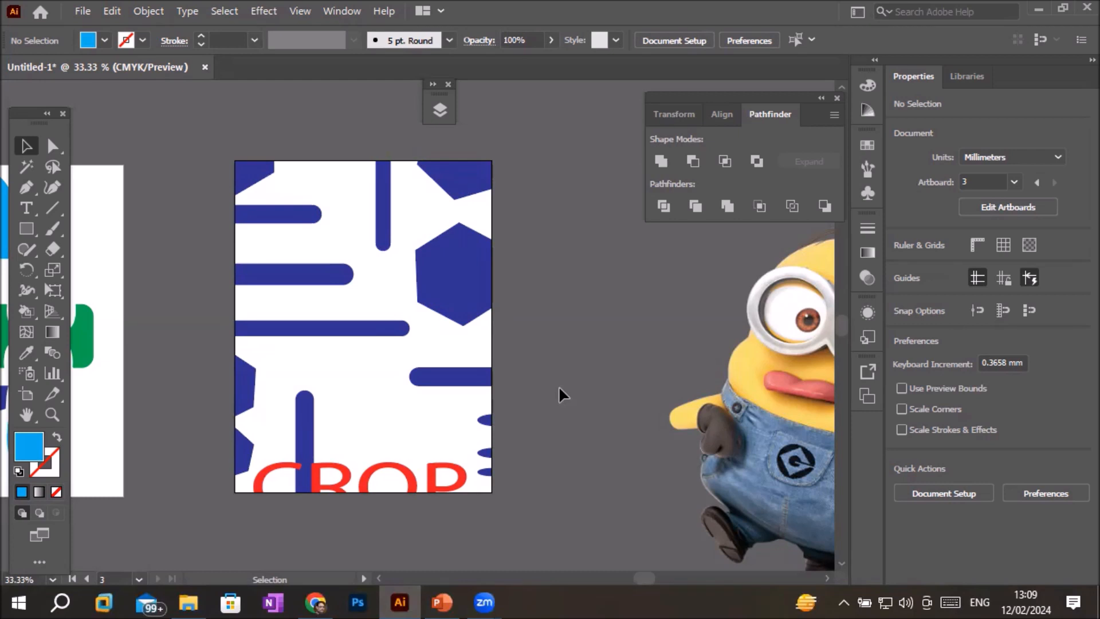
# Delete the minion picture beside the third artboard and add a fourth Letter-size artboard.
pyautogui.click(765, 330)
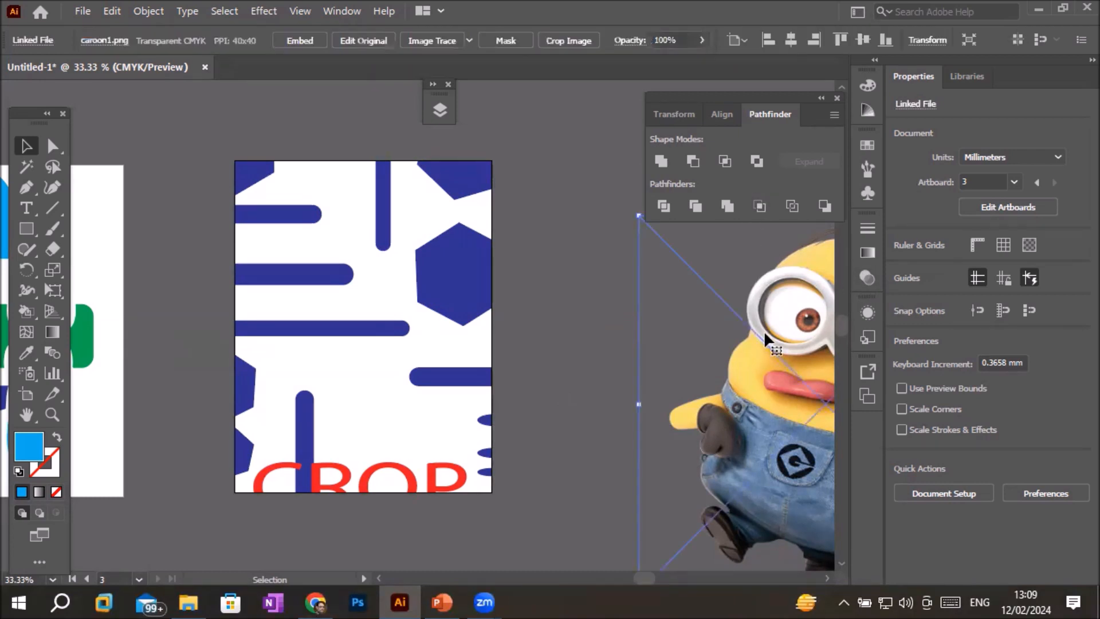
pyautogui.press('Delete')
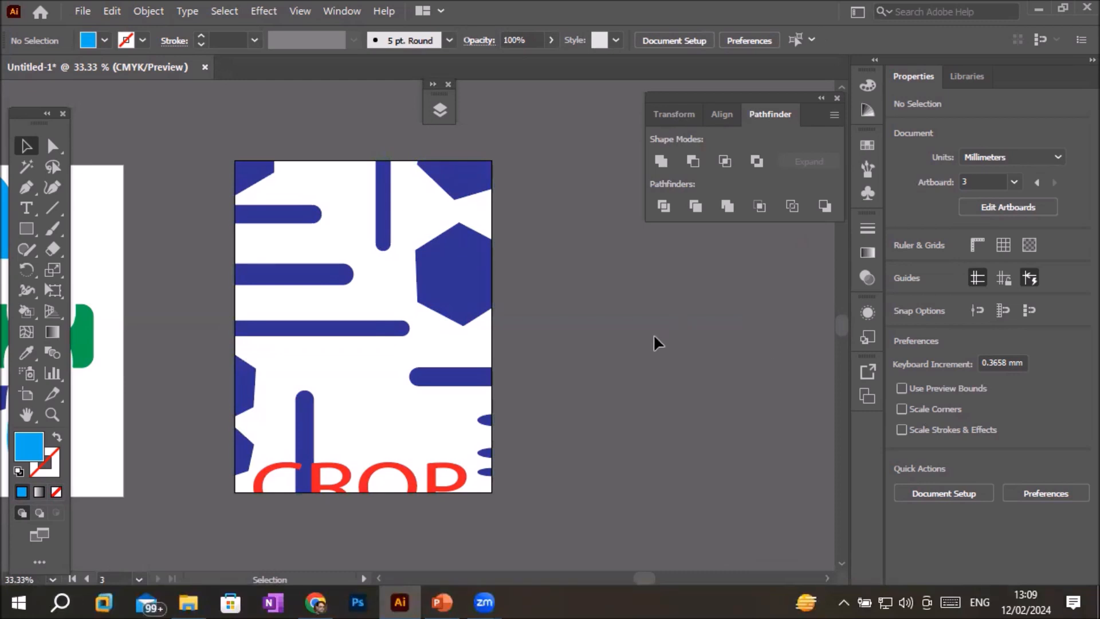
pyautogui.scroll(-1, 645, 333)
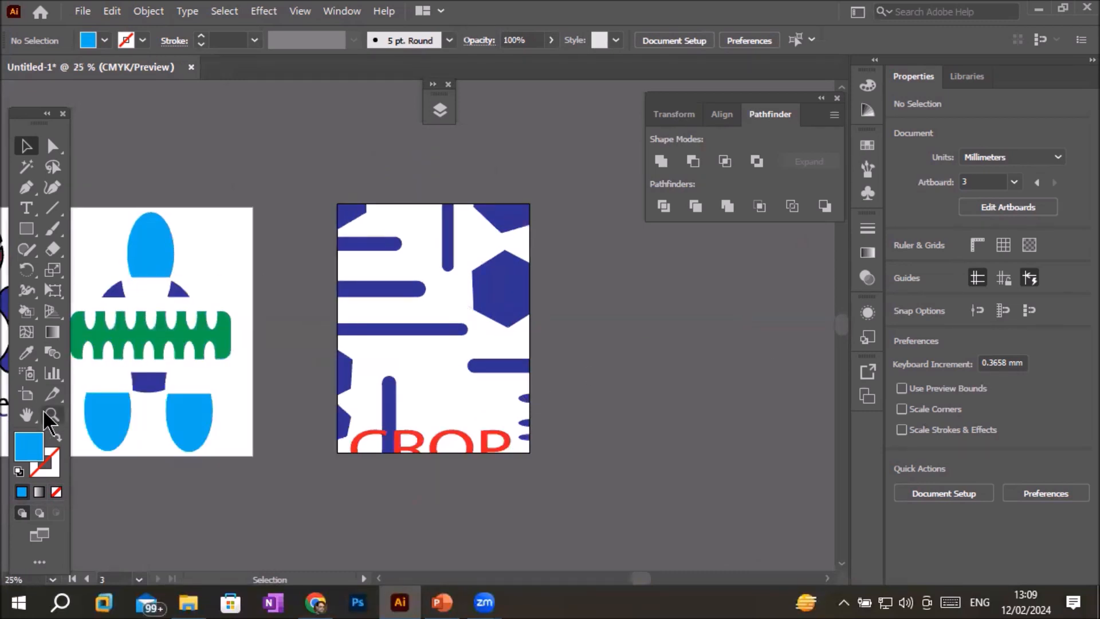
pyautogui.click(26, 394)
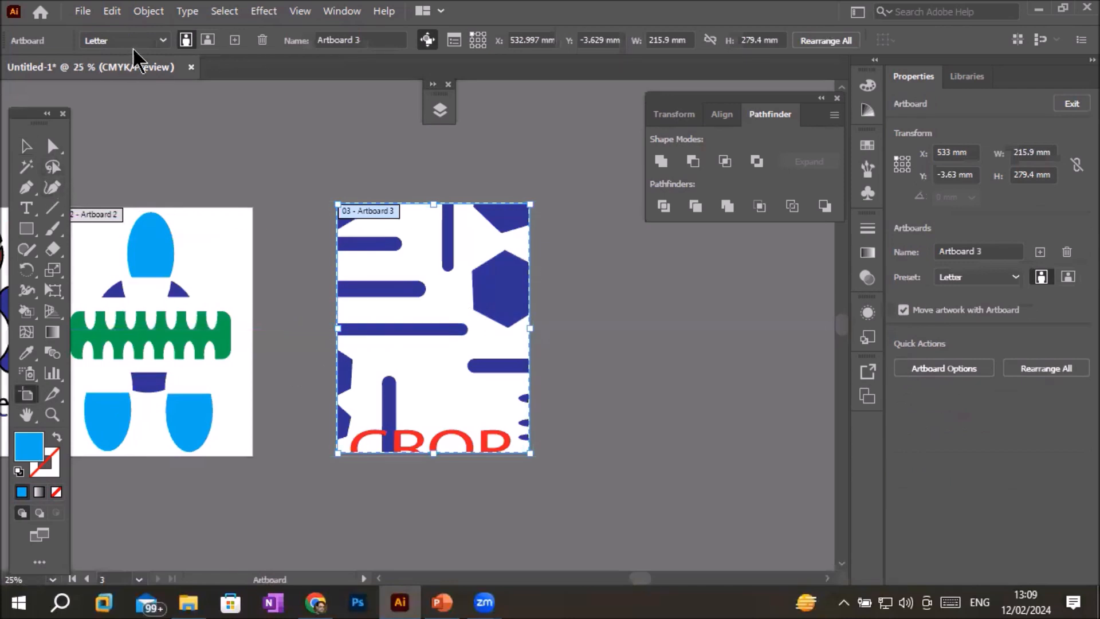
pyautogui.click(234, 40)
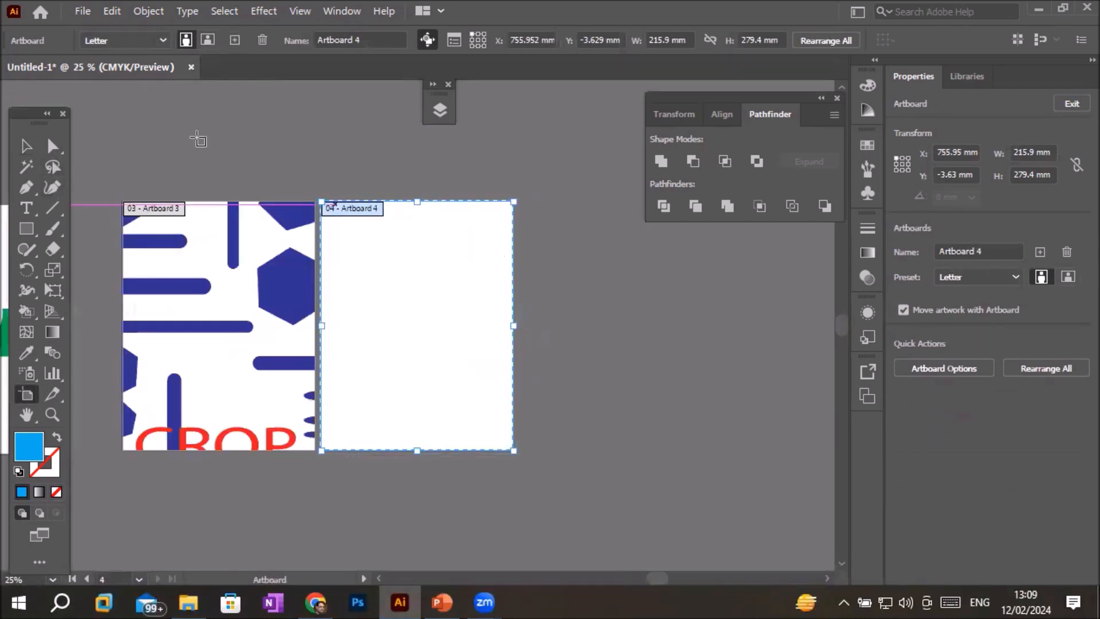
# Place family photo.png on the fourth artboard at about 171 × 114 mm.
pyautogui.click(83, 12)
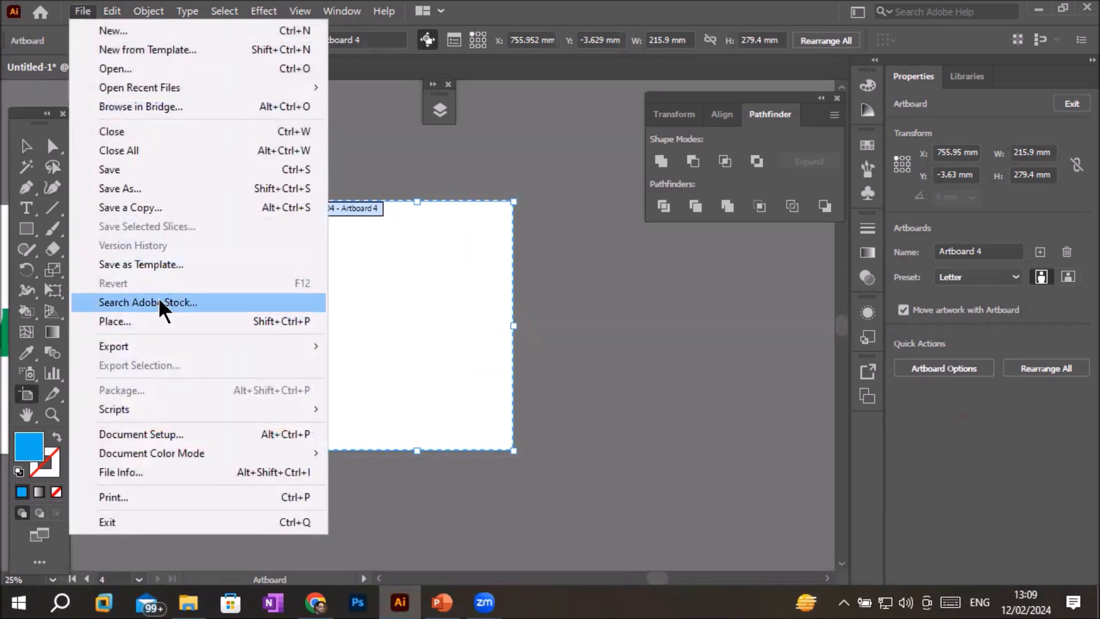
pyautogui.click(159, 320)
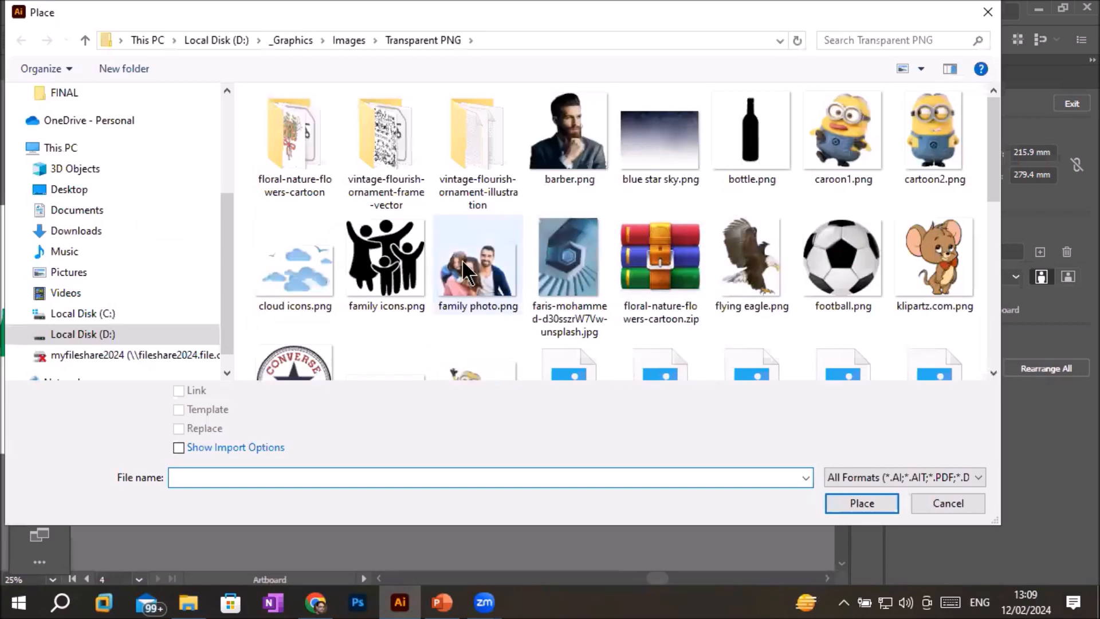
pyautogui.doubleClick(463, 263)
pyautogui.moveTo(336, 253); pyautogui.dragTo(504, 425)
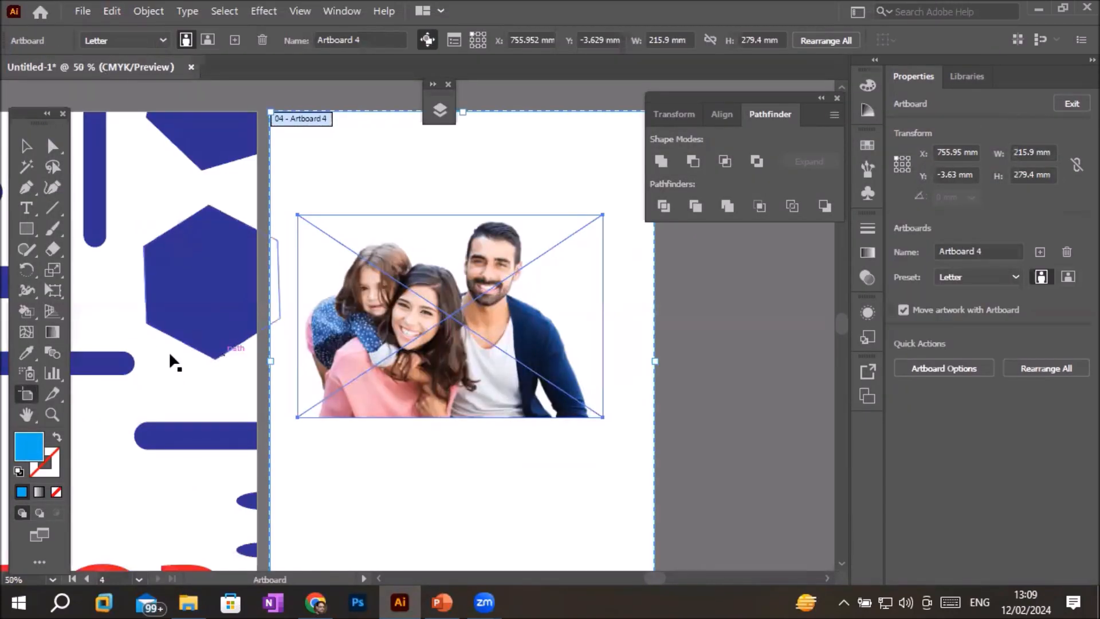
# Embed the placed family photo and image-trace it with the High Fidelity Photo preset.
pyautogui.click(27, 147)
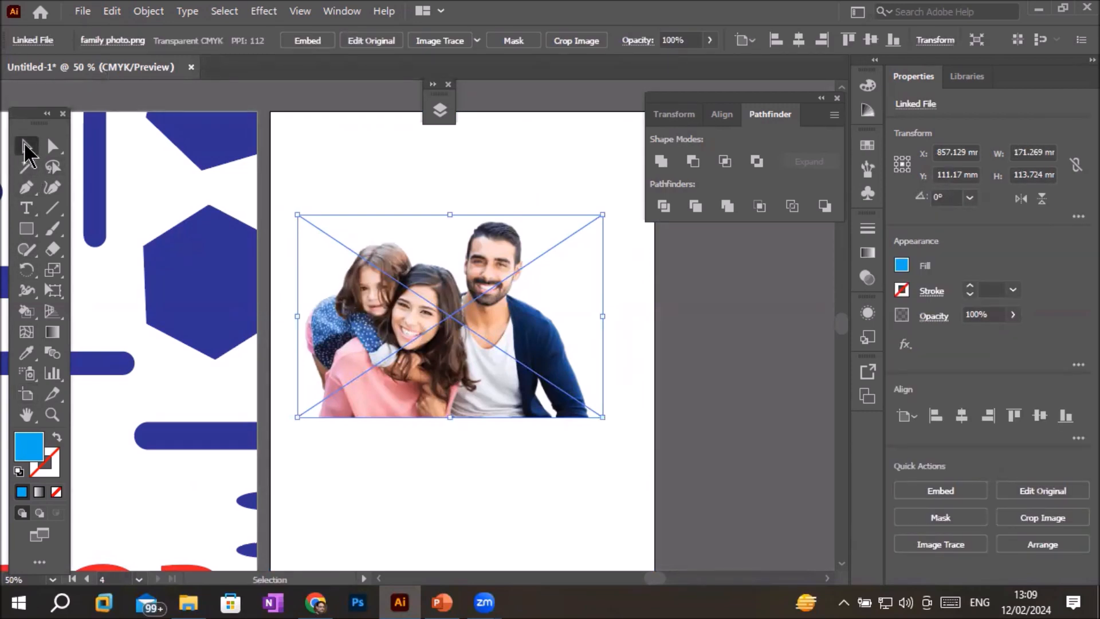
pyautogui.click(312, 42)
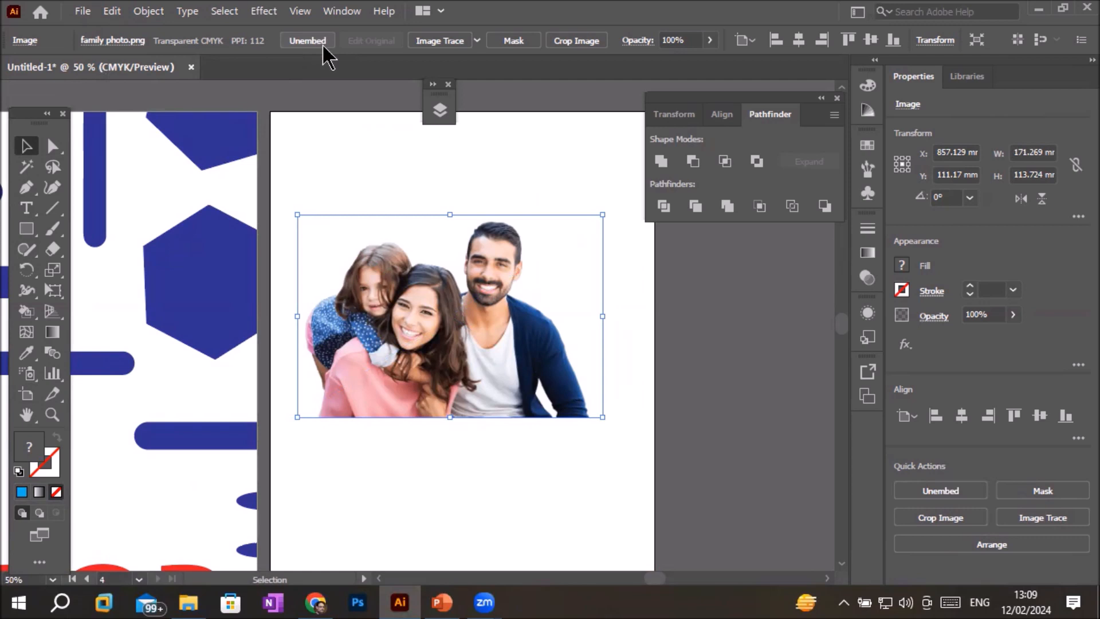
pyautogui.click(477, 41)
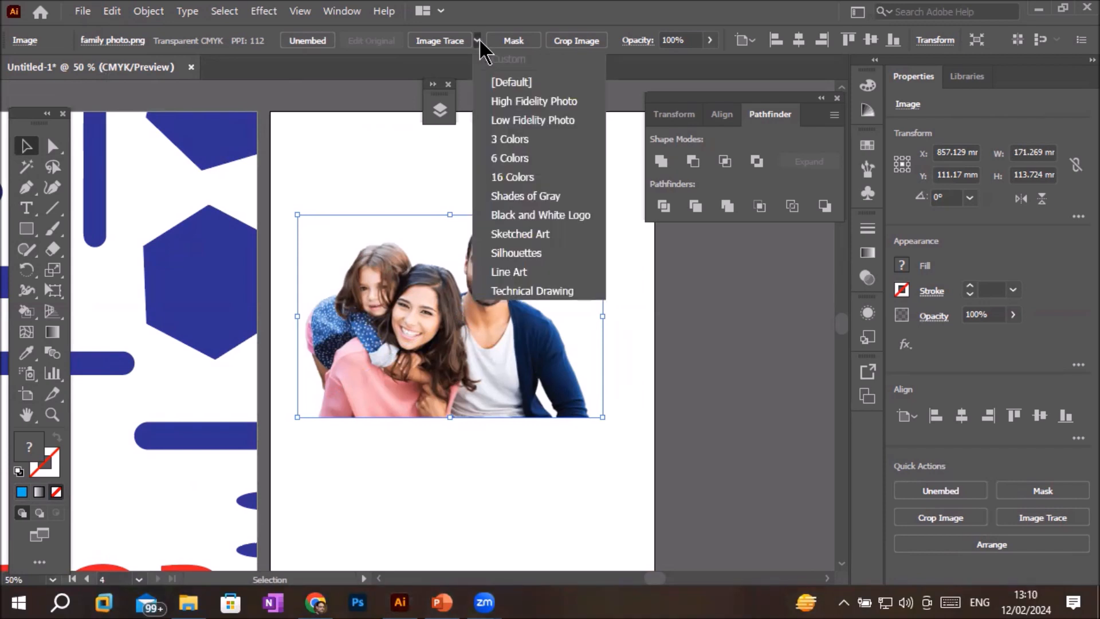
pyautogui.click(533, 102)
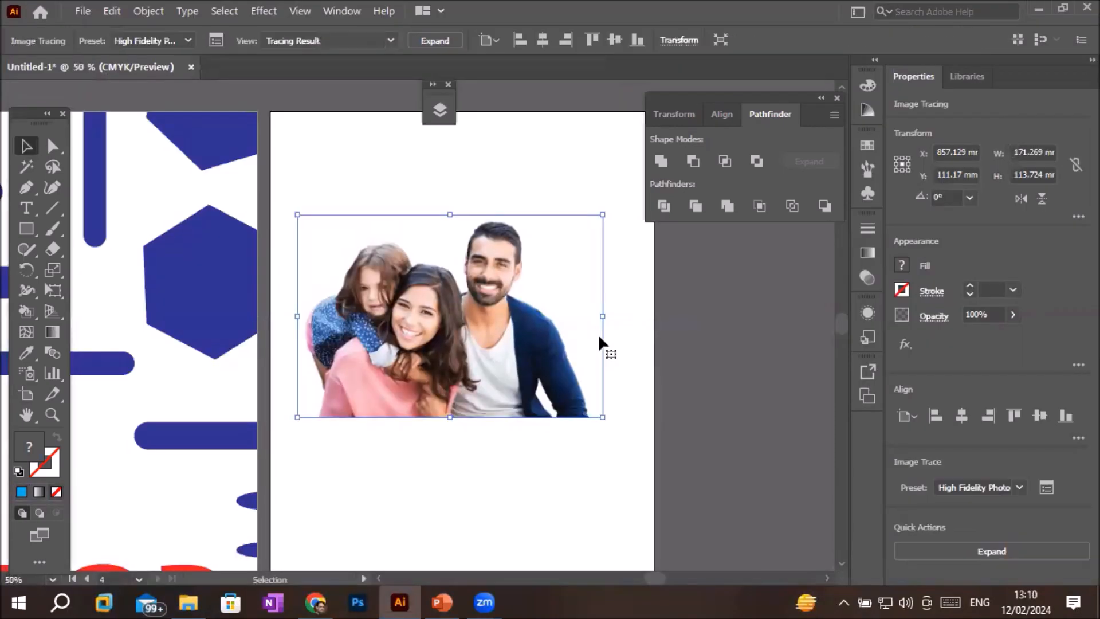
# Draw an ellipse about 167 × 104 mm over the traced photo and try to crop the photo to it with Pathfinder Crop.
pyautogui.click(25, 230)
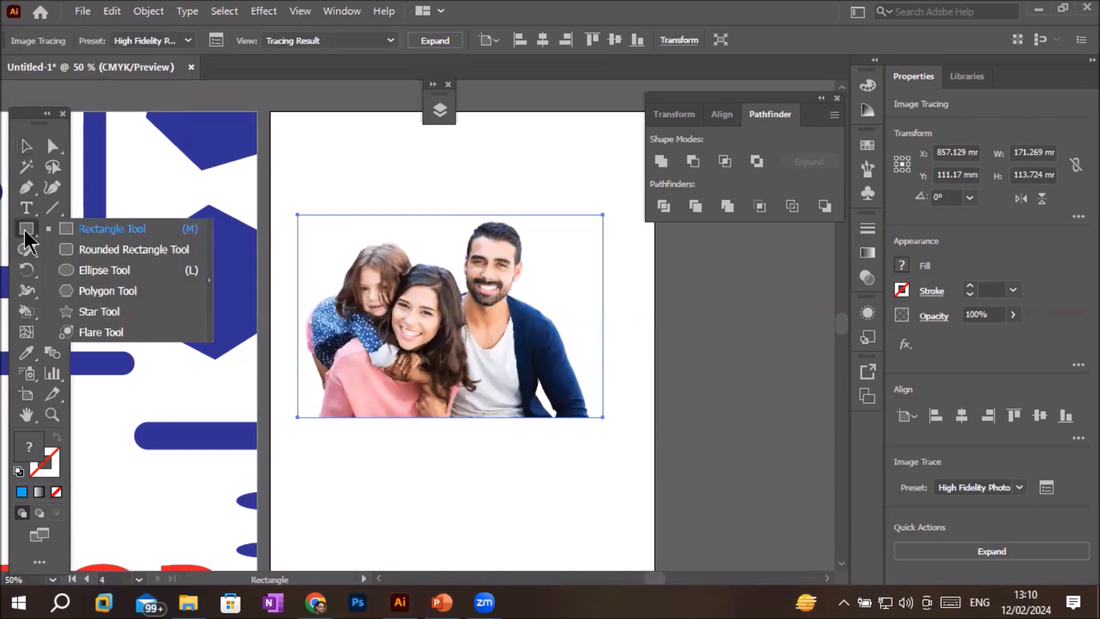
pyautogui.click(97, 271)
pyautogui.moveTo(290, 187); pyautogui.dragTo(590, 372)
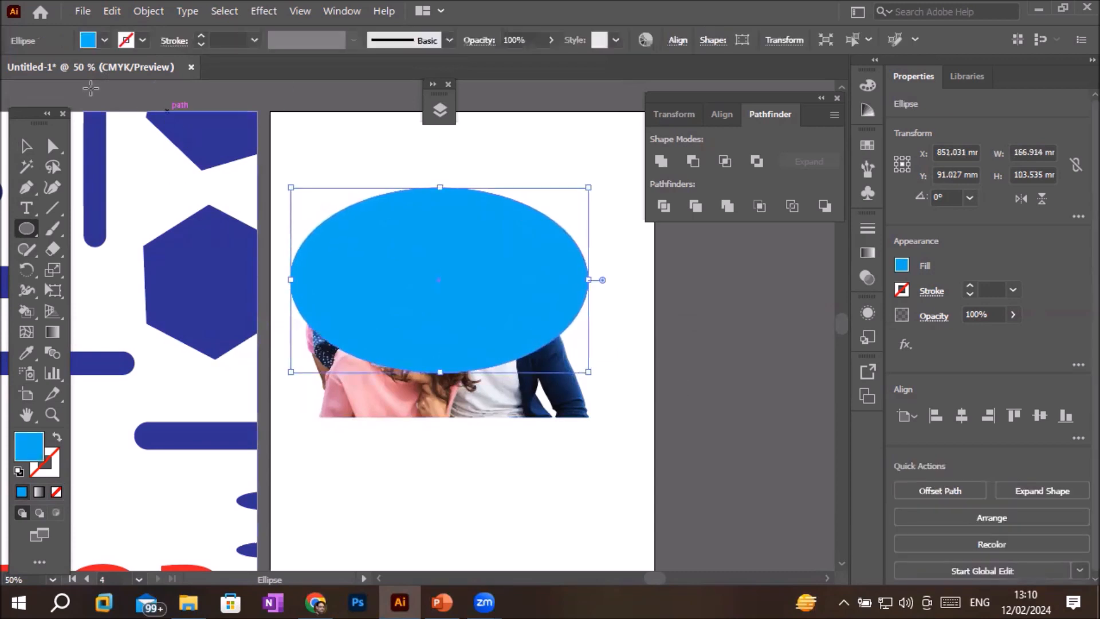
pyautogui.click(24, 146)
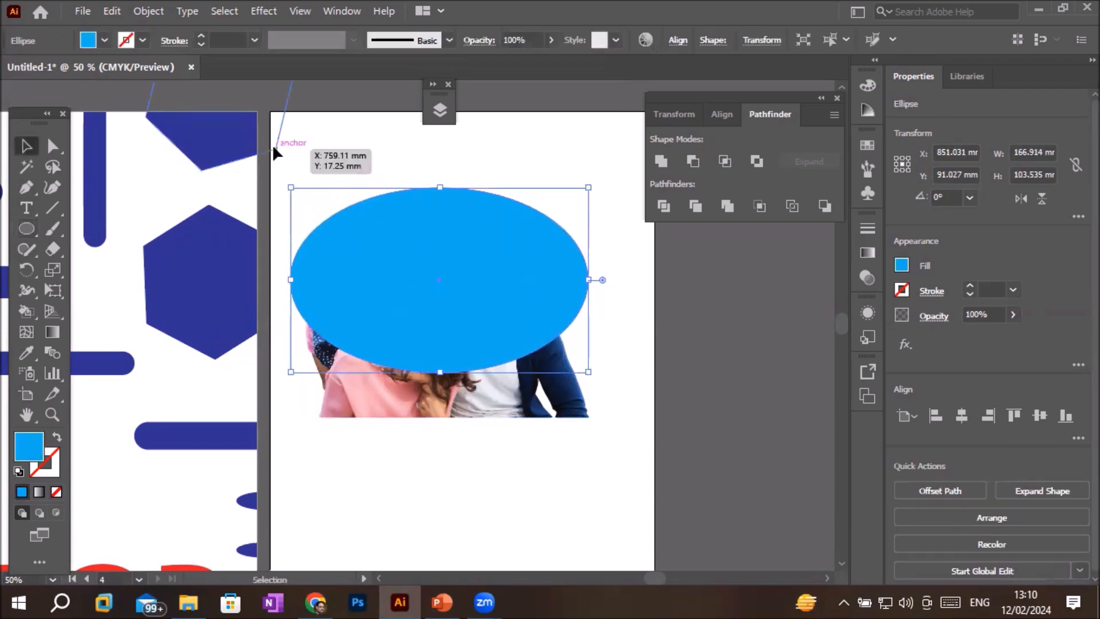
pyautogui.moveTo(281, 162); pyautogui.dragTo(625, 467)
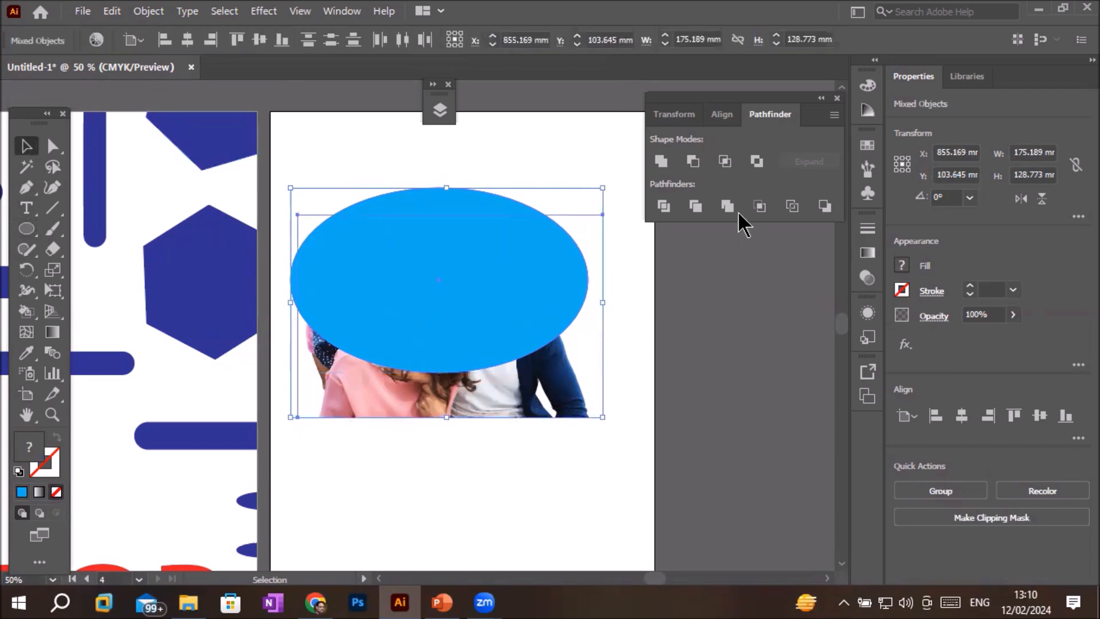
pyautogui.click(759, 208)
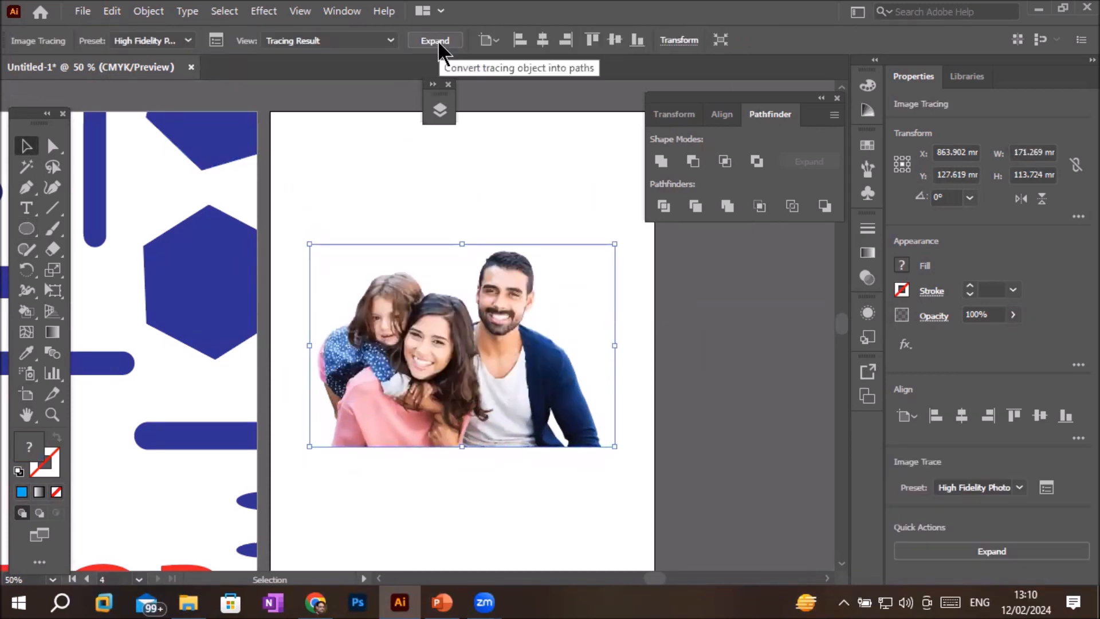
pyautogui.press('ctrl')
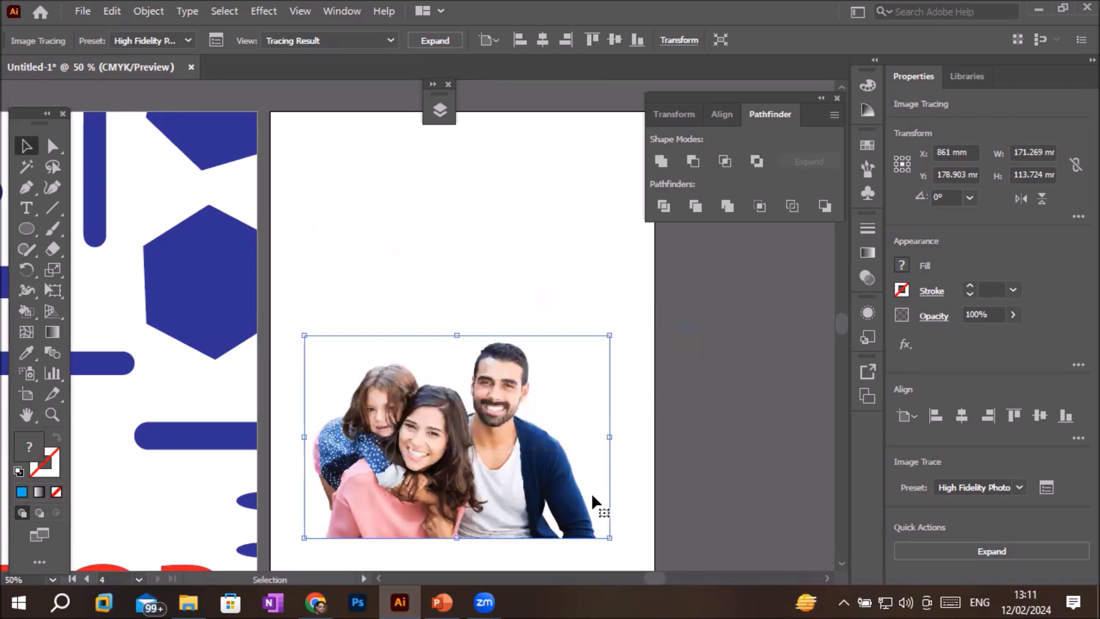
pyautogui.press('a')
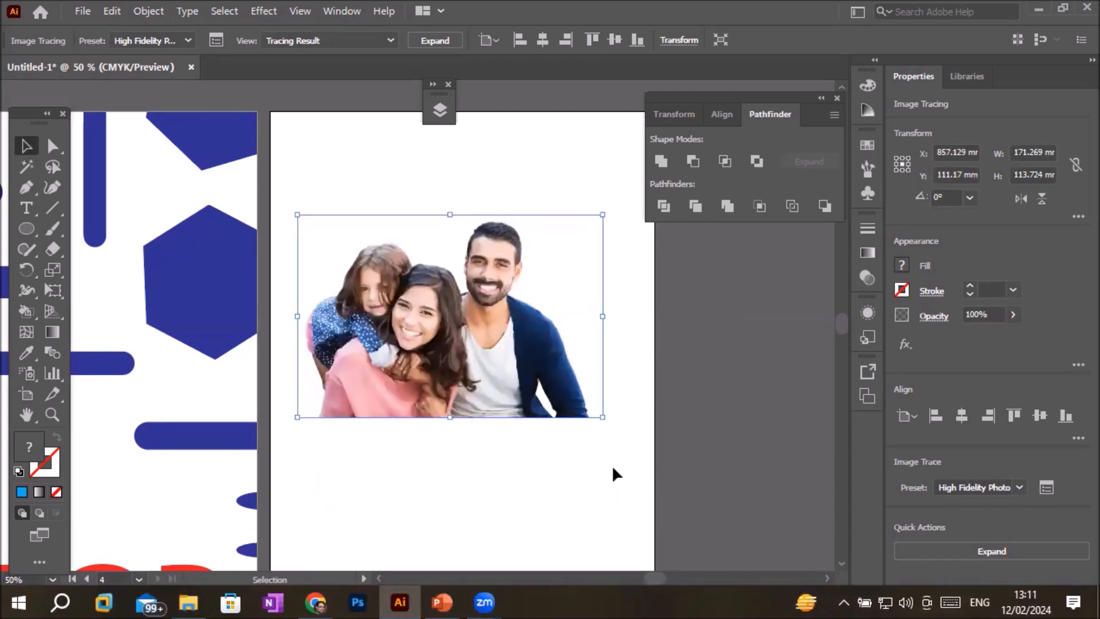
# Expand the traced family photo into paths and ungroup them.
pyautogui.click(435, 40)
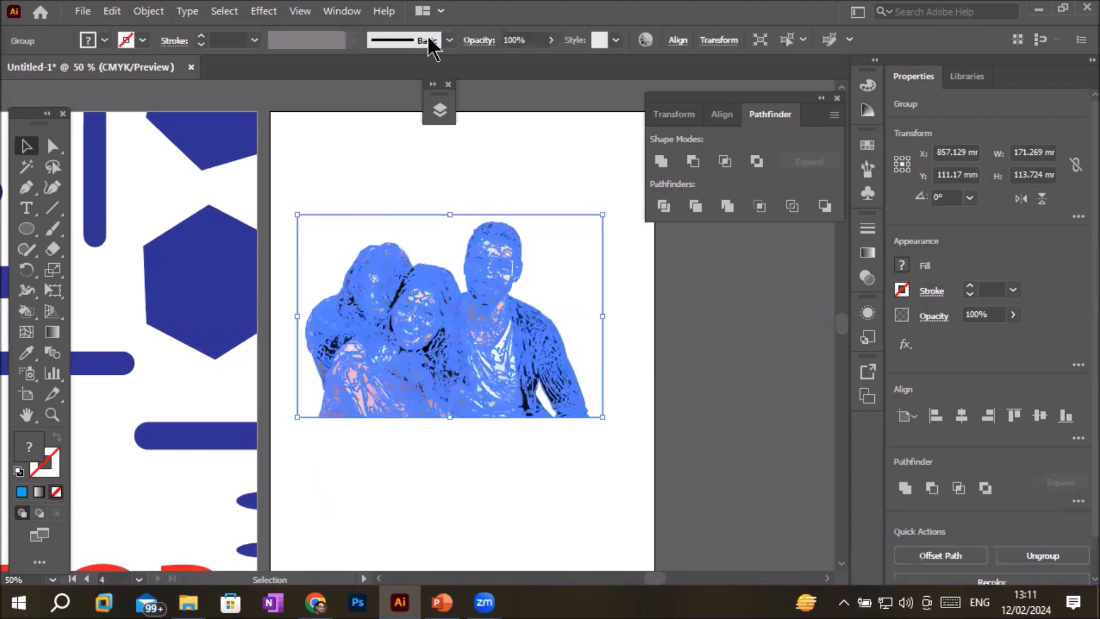
pyautogui.click(484, 439)
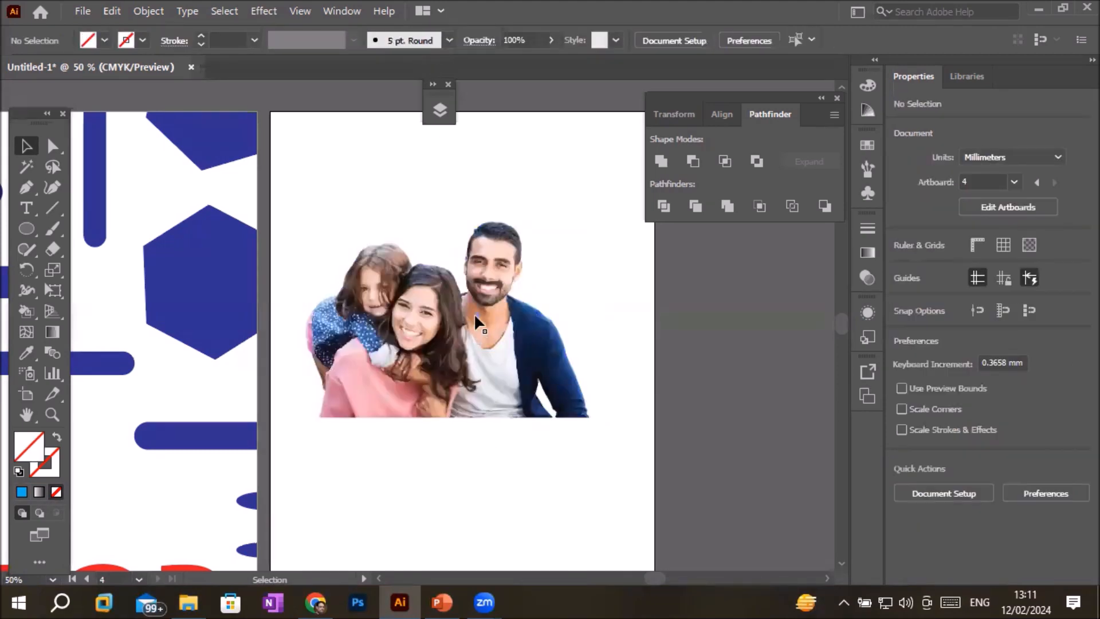
pyautogui.scroll(9, 481, 311)
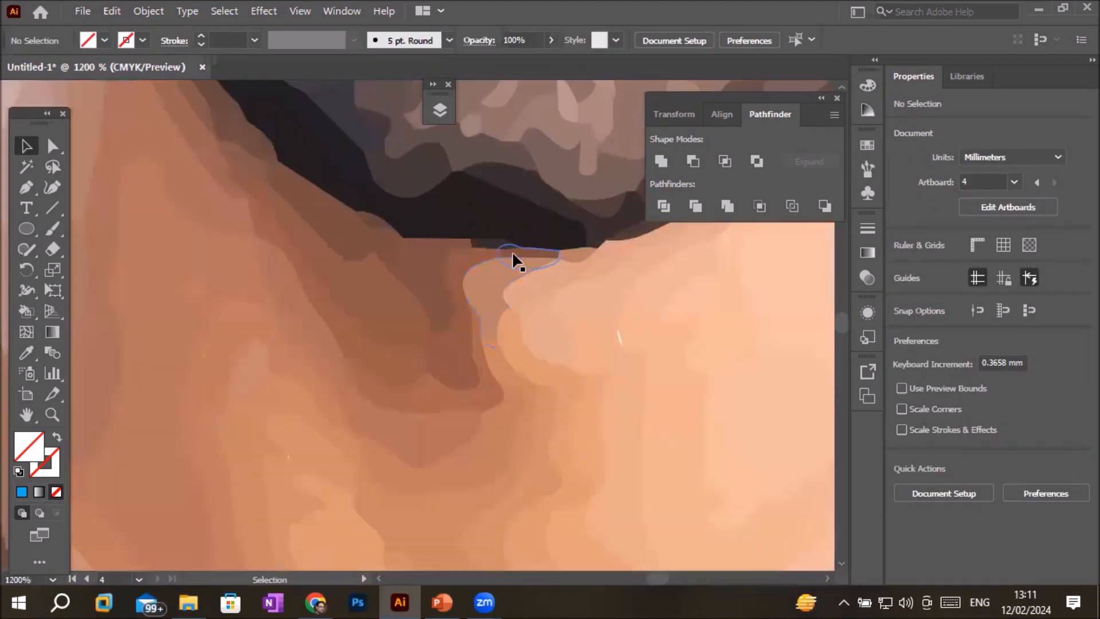
pyautogui.scroll(3, 514, 260)
pyautogui.click(511, 321)
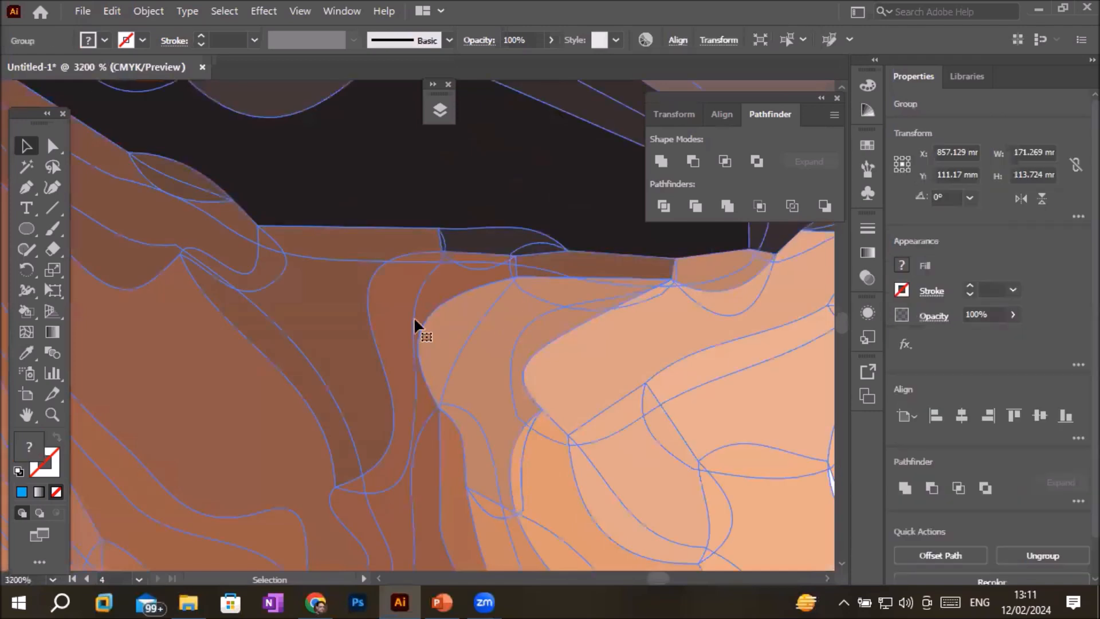
pyautogui.rightClick(353, 321)
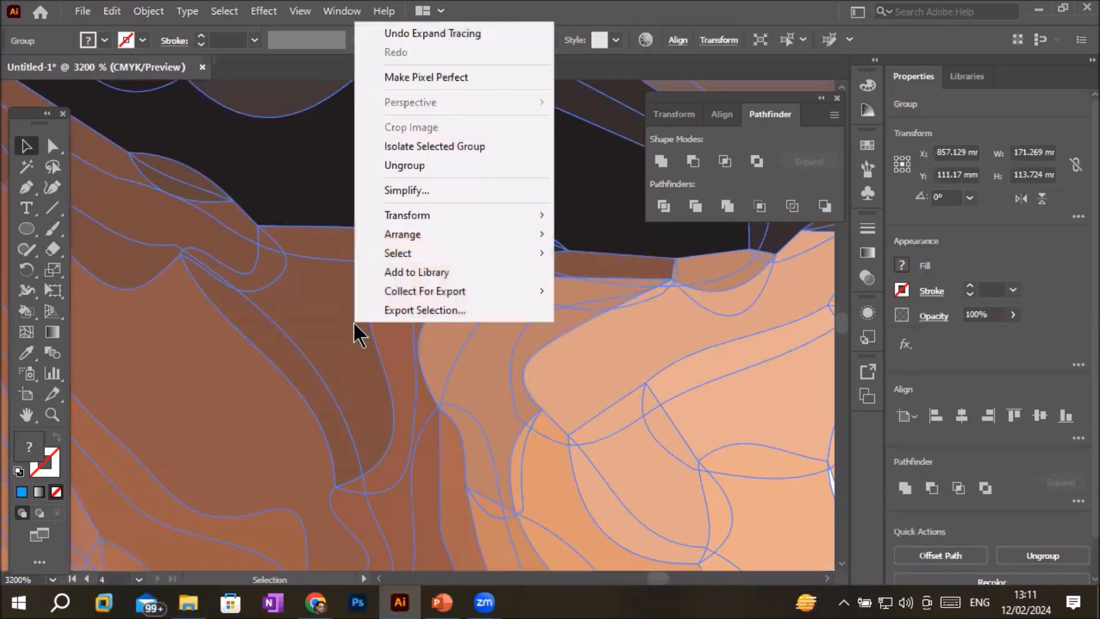
pyautogui.click(390, 165)
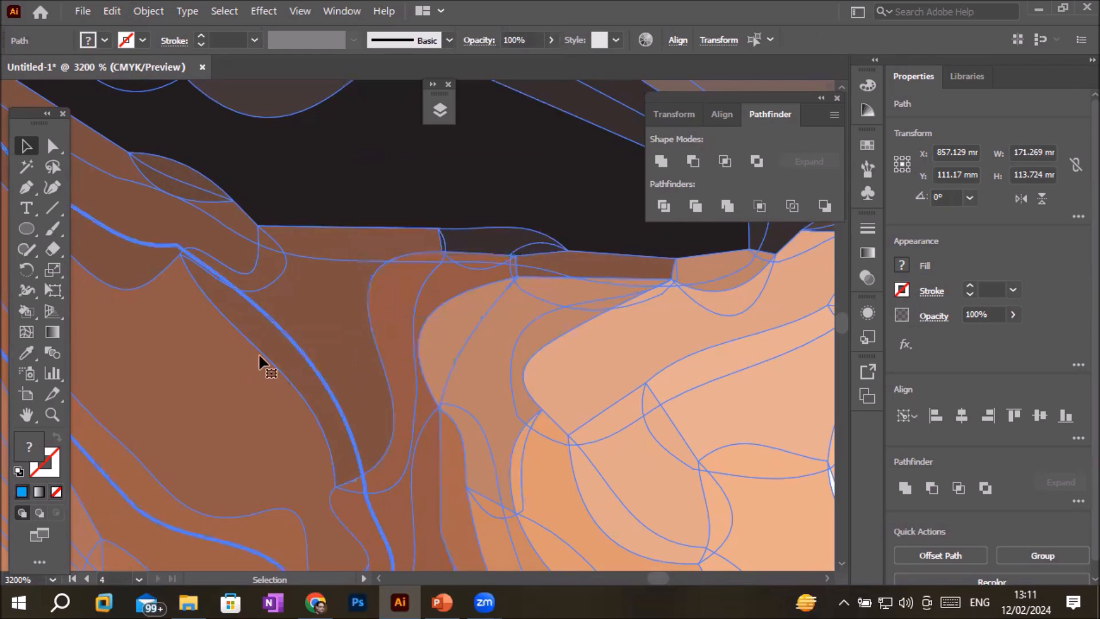
pyautogui.scroll(3, 371, 329)
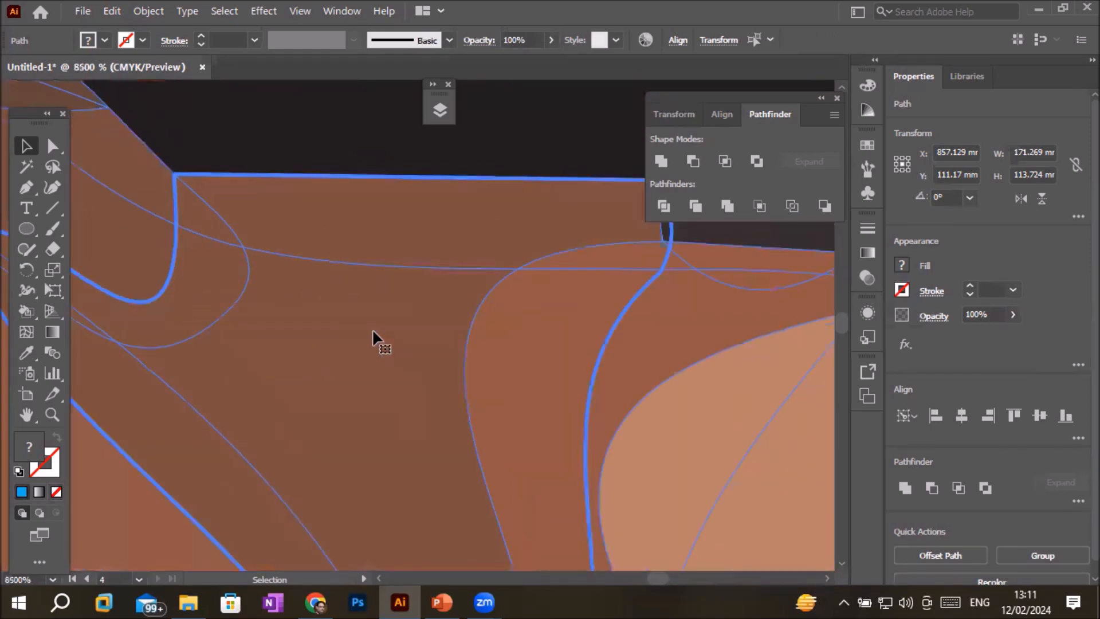
pyautogui.scroll(-3, 372, 329)
pyautogui.scroll(-8, 373, 329)
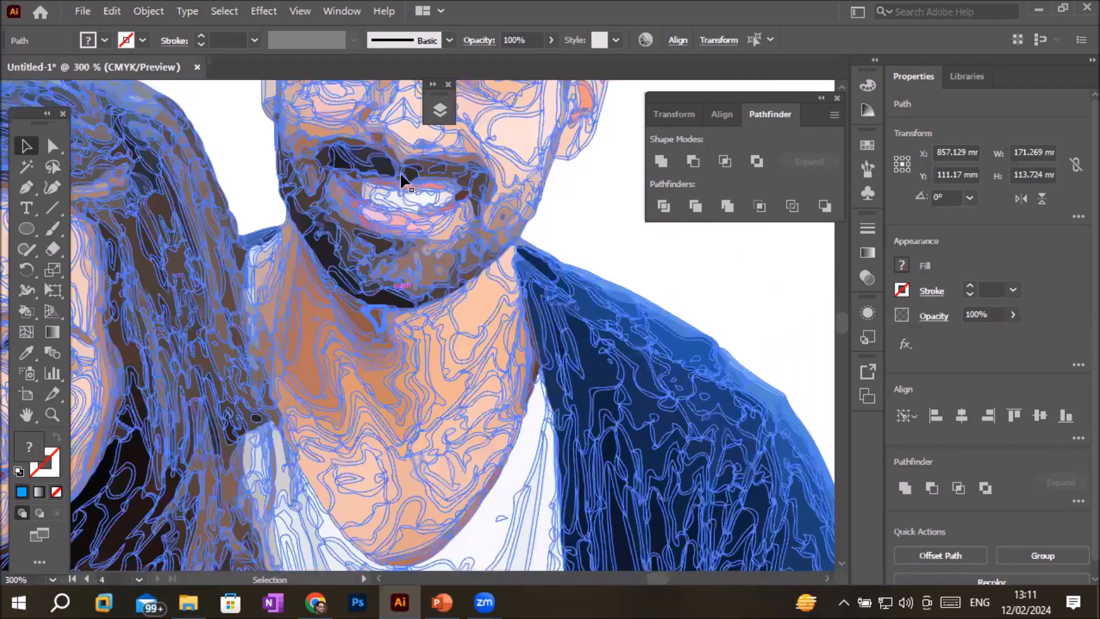
# Examine the ungrouped paths of the traced family photo up close around the man's mouth and deselect them.
pyautogui.scroll(4, 403, 178)
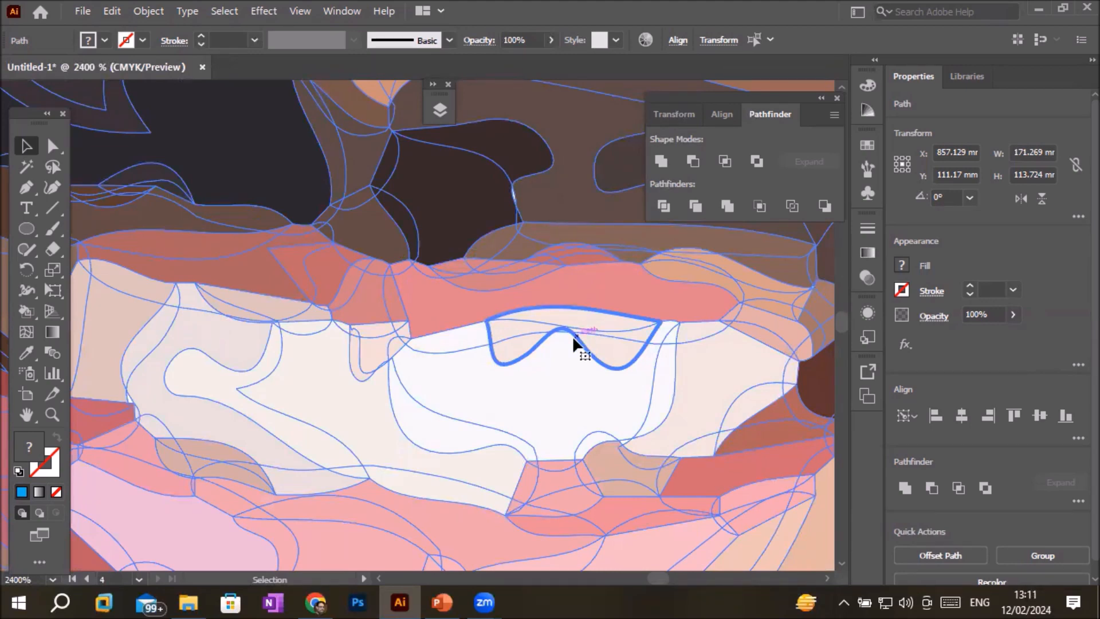
pyautogui.scroll(-6, 573, 336)
pyautogui.scroll(-4, 576, 356)
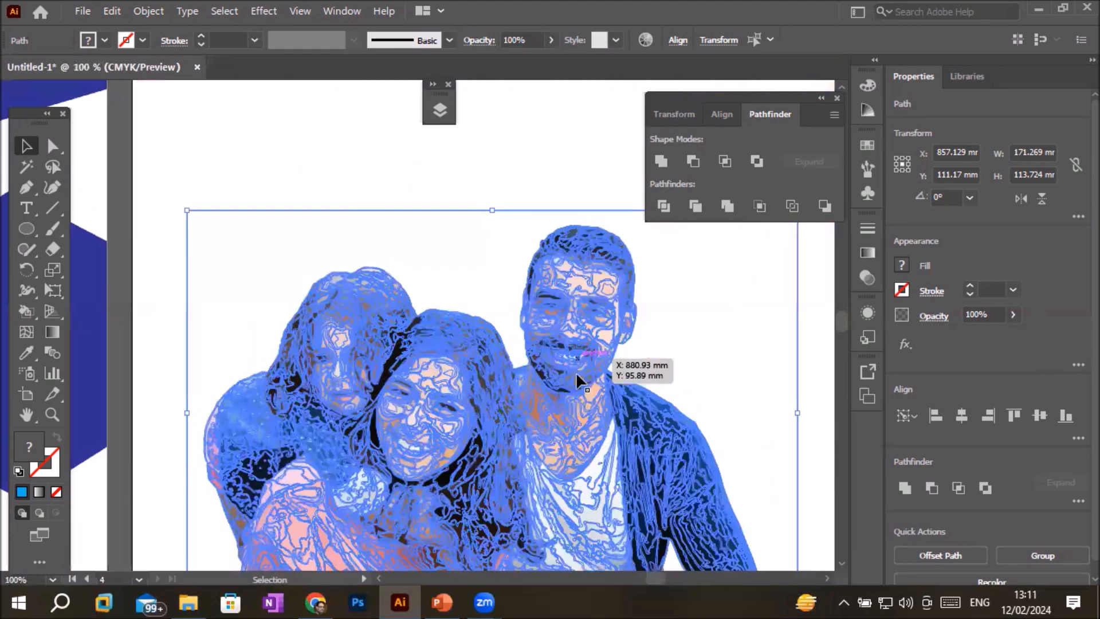
pyautogui.press('Delete')
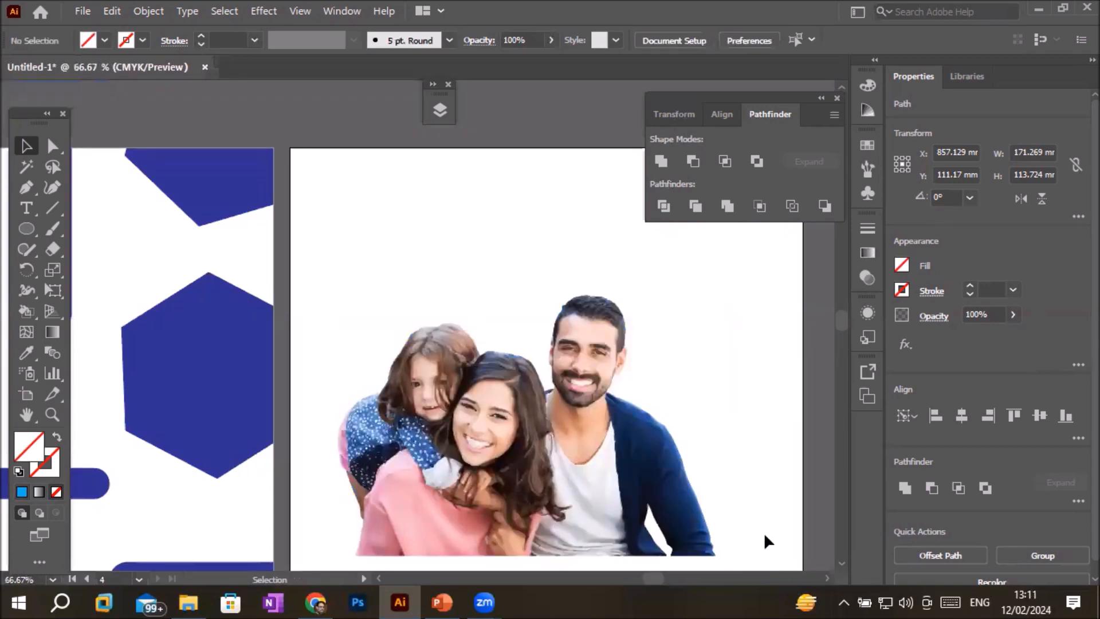
pyautogui.scroll(1, 755, 542)
pyautogui.scroll(-1, 754, 542)
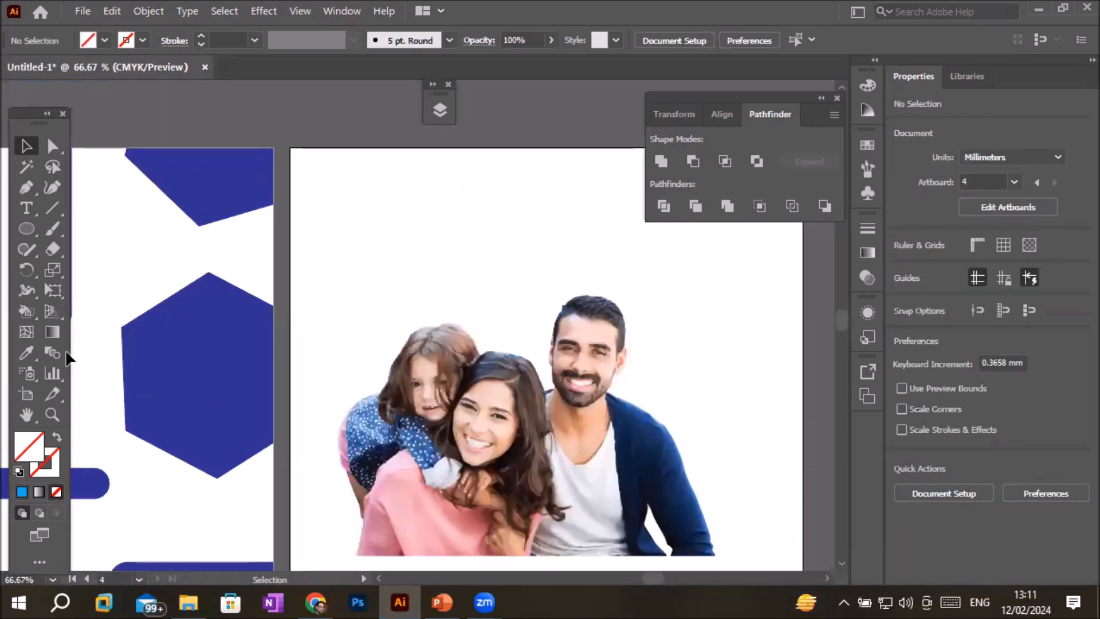
# Draw an ellipse about 170 × 104 mm over the traced family photo on the fourth artboard.
pyautogui.click(26, 228)
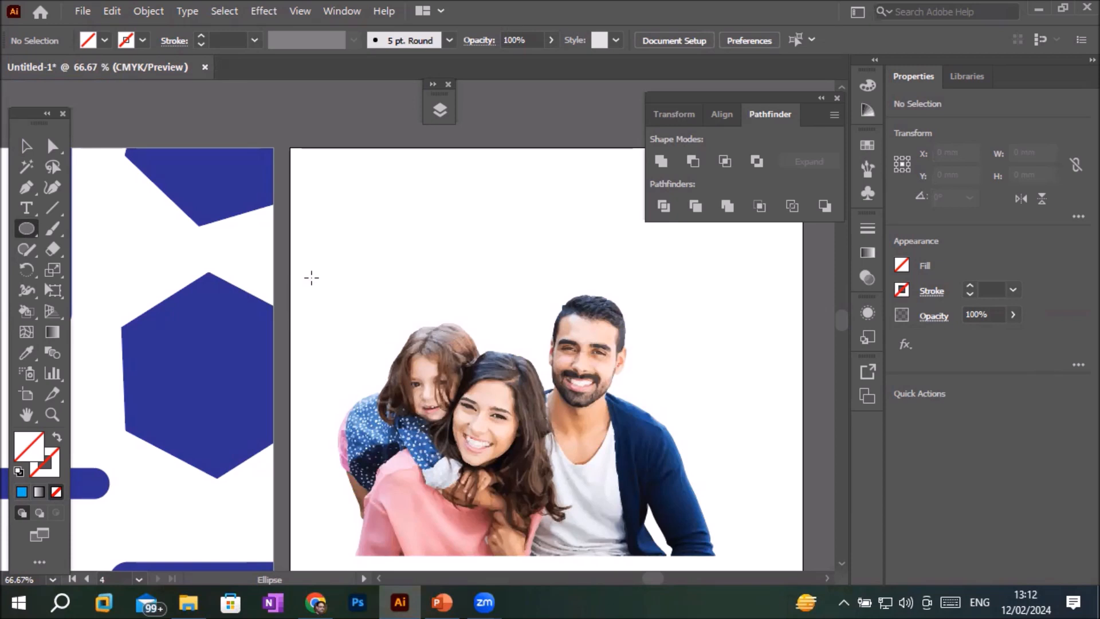
pyautogui.moveTo(310, 278); pyautogui.dragTo(717, 522)
pyautogui.scroll(-3, 725, 519)
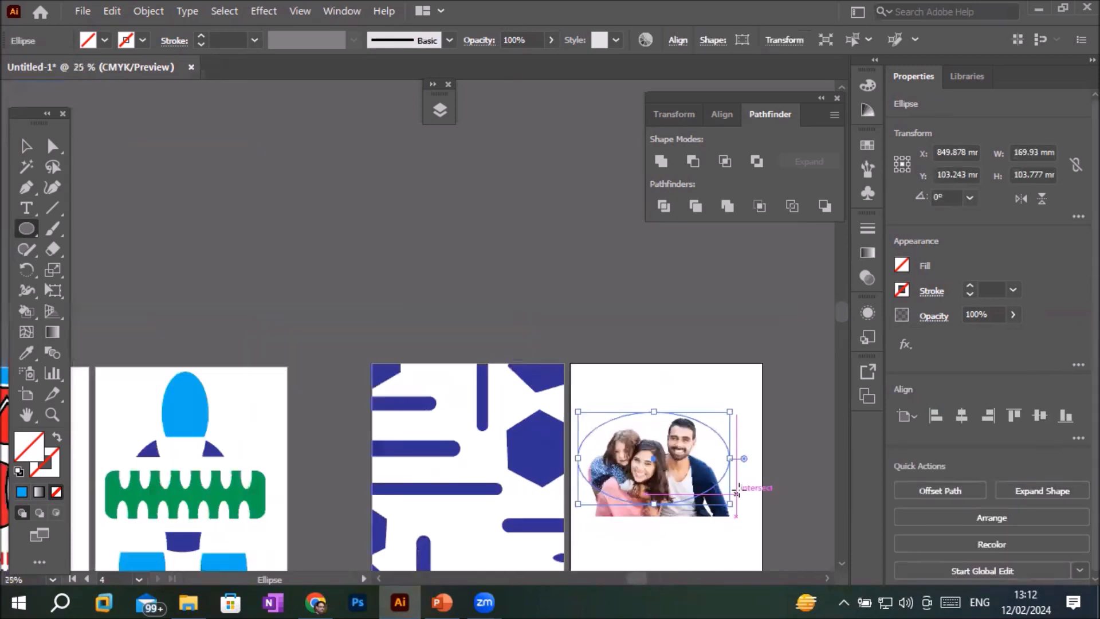
pyautogui.scroll(1, 741, 538)
# Crop the expanded family photo to the topmost ellipse with Pathfinder Crop and deselect the result.
pyautogui.click(26, 146)
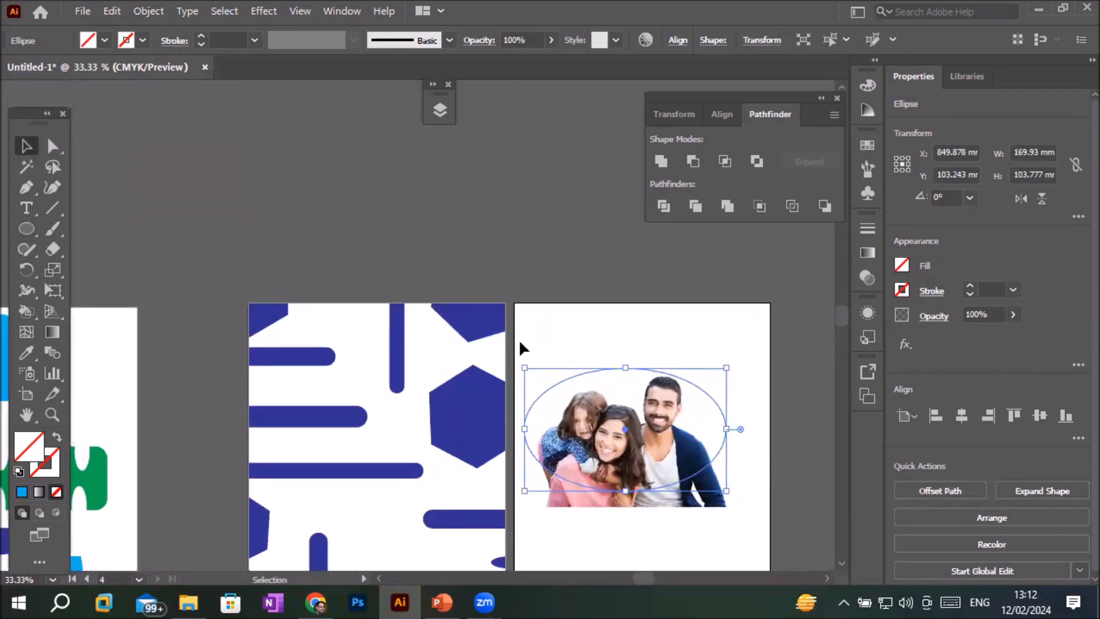
pyautogui.moveTo(537, 421)
pyautogui.mouseDown()
pyautogui.moveTo(700, 553)
pyautogui.moveTo(762, 566)
pyautogui.mouseUp()
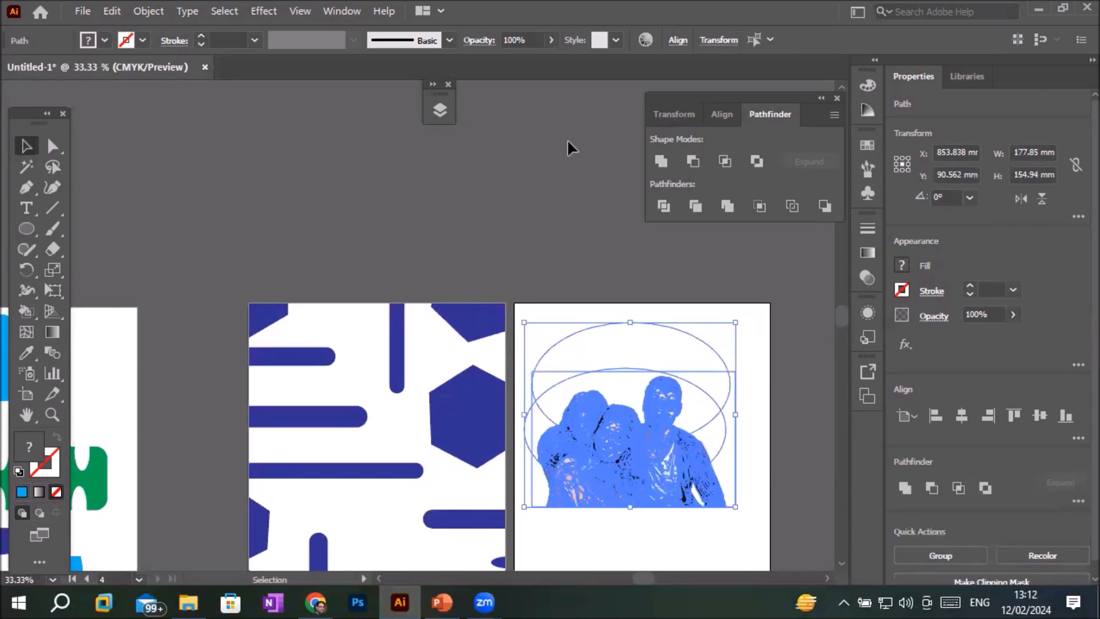
pyautogui.click(755, 209)
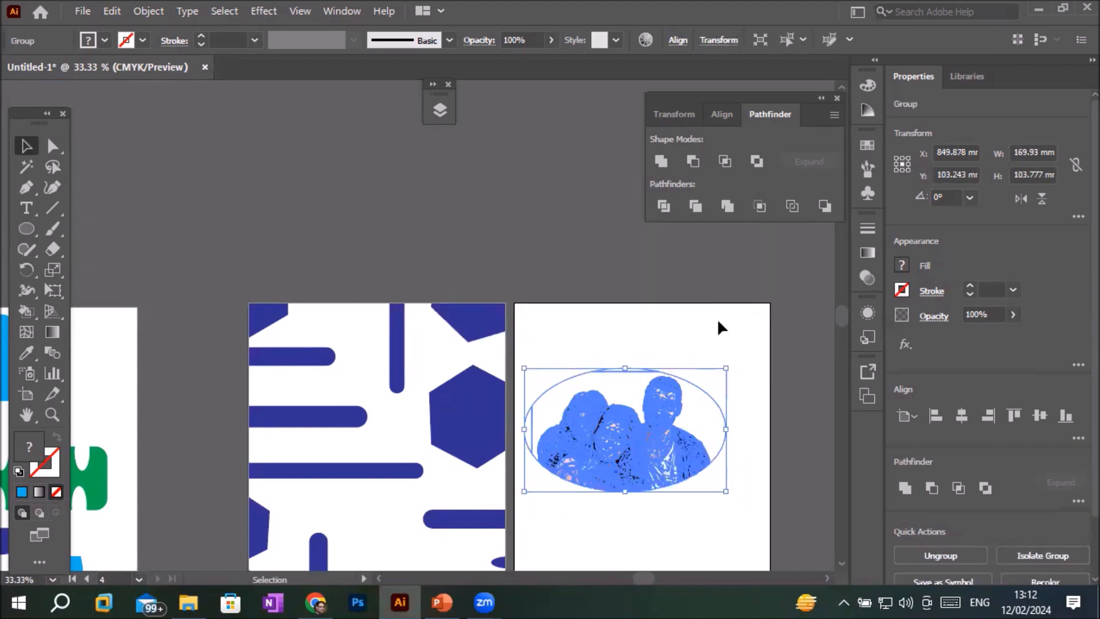
pyautogui.scroll(3, 691, 516)
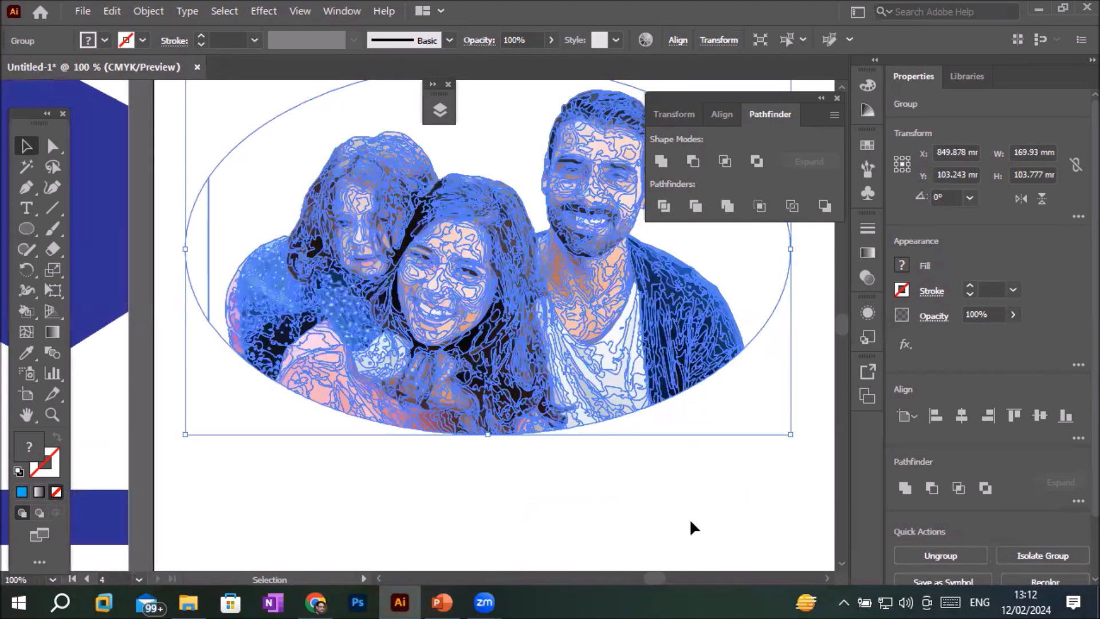
pyautogui.scroll(-2, 690, 519)
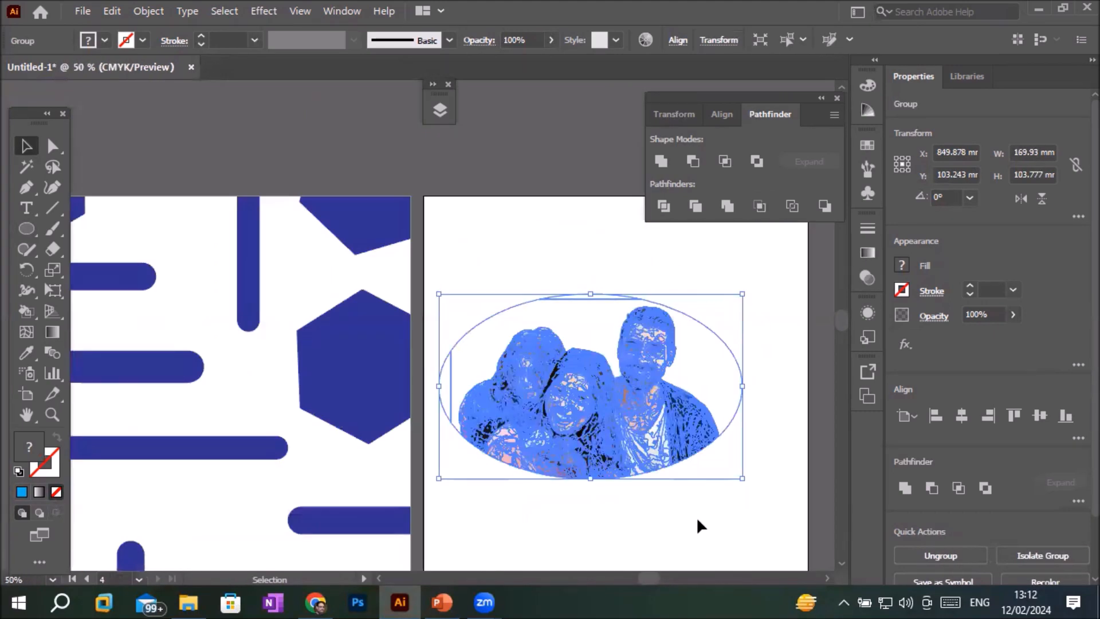
pyautogui.click(698, 520)
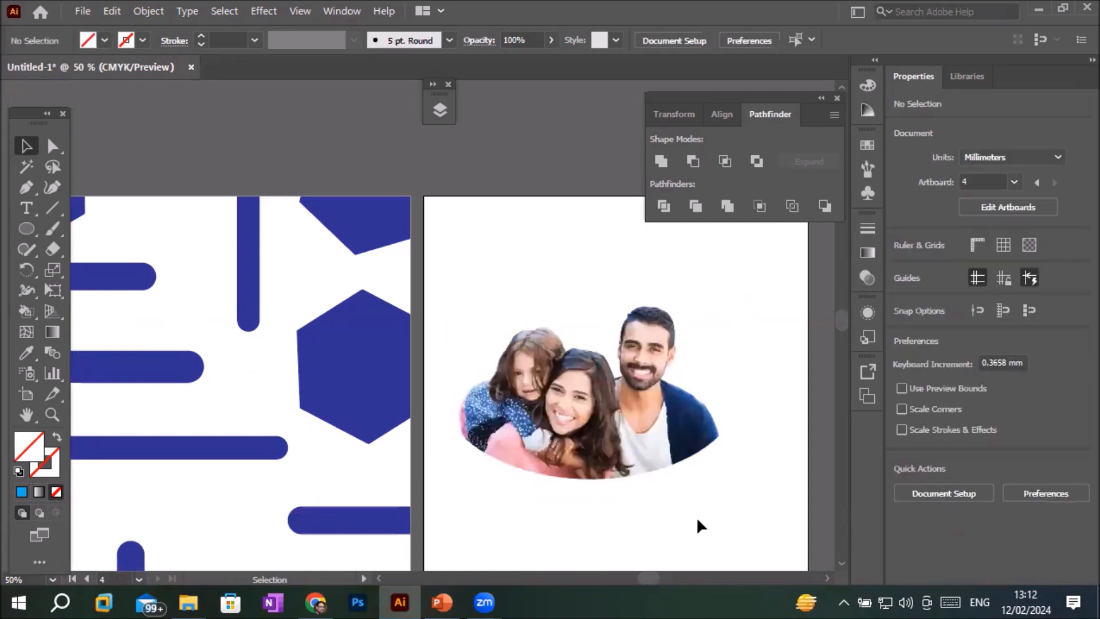
pyautogui.scroll(1, 697, 517)
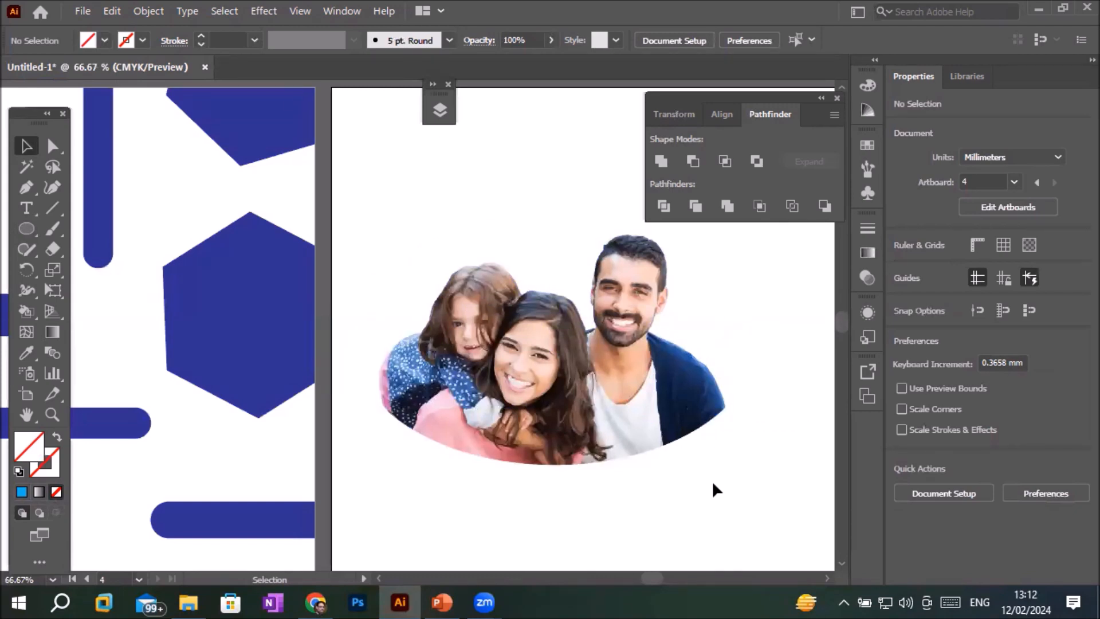
pyautogui.scroll(-2, 712, 481)
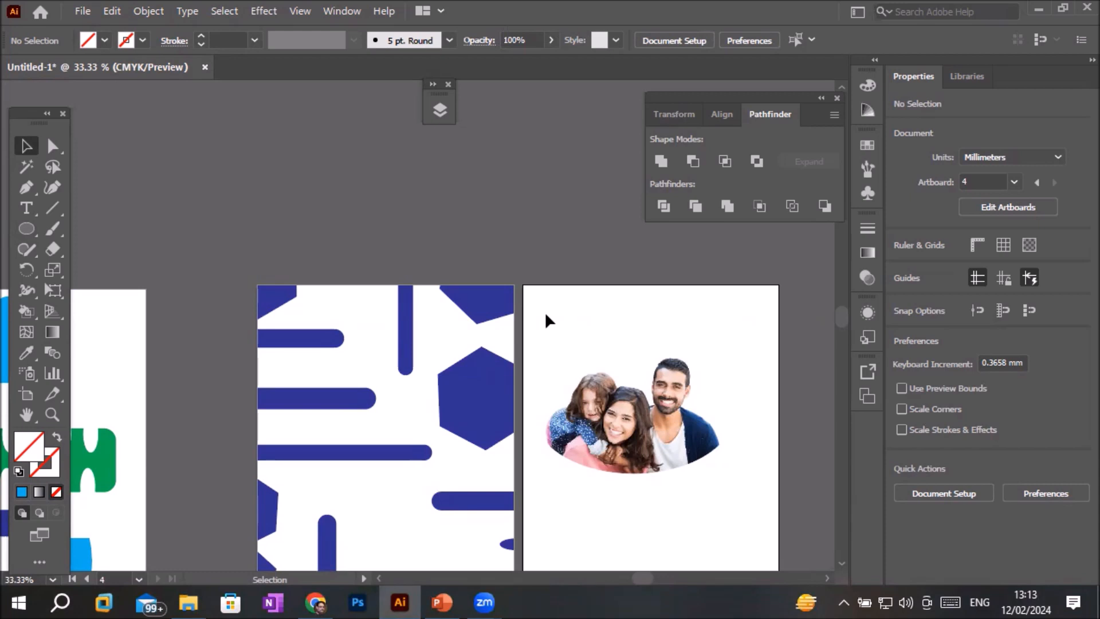
# Delete the cropped family photo from the fourth artboard and switch to the PowerPoint presentation's Pathfinder Outline slide.
pyautogui.moveTo(544, 310); pyautogui.dragTo(777, 521)
pyautogui.press('Delete')
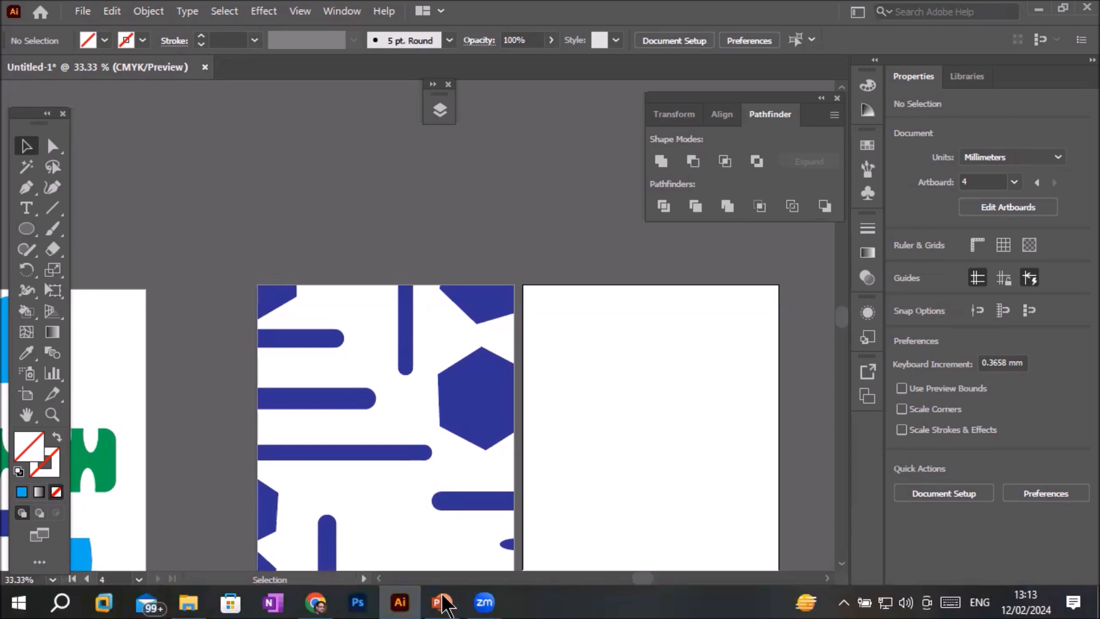
pyautogui.hotkey('alt', 'Tab')
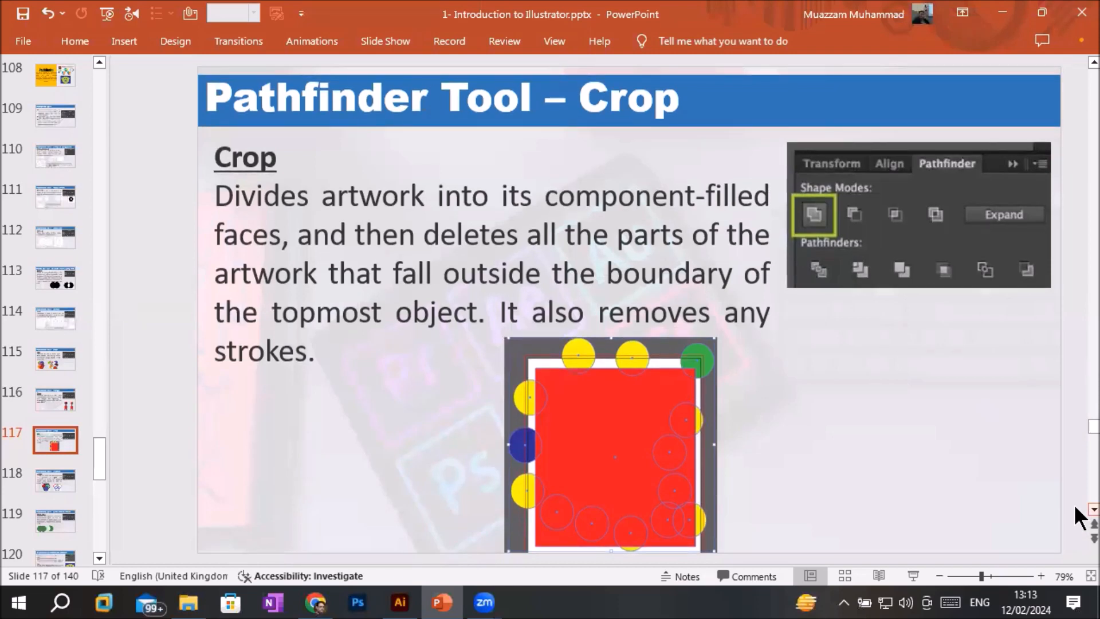
pyautogui.scroll(-1, 1079, 516)
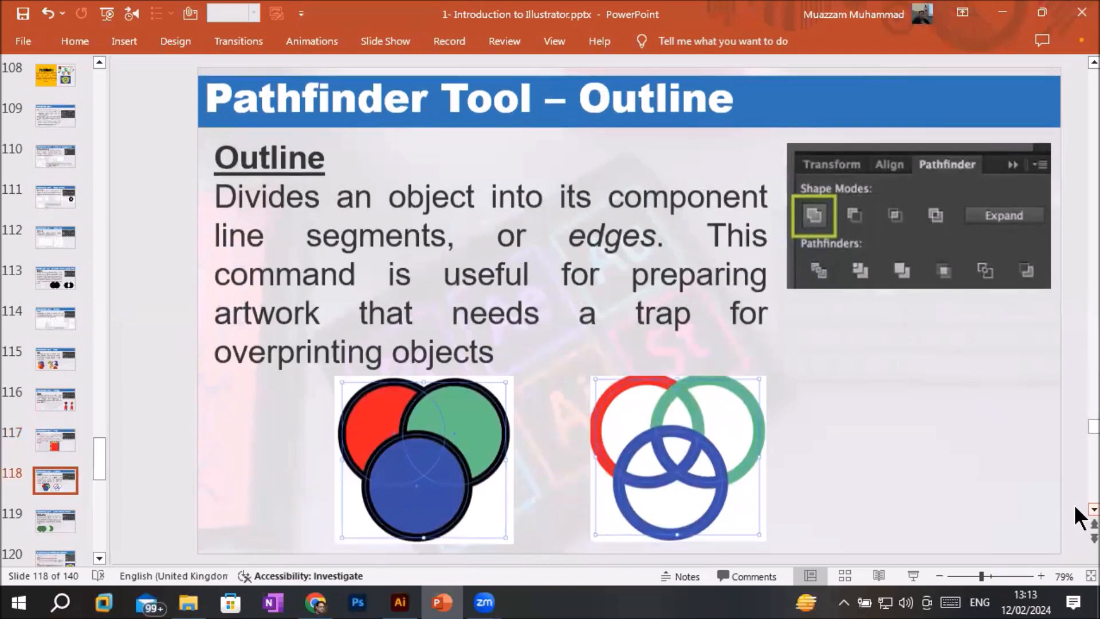
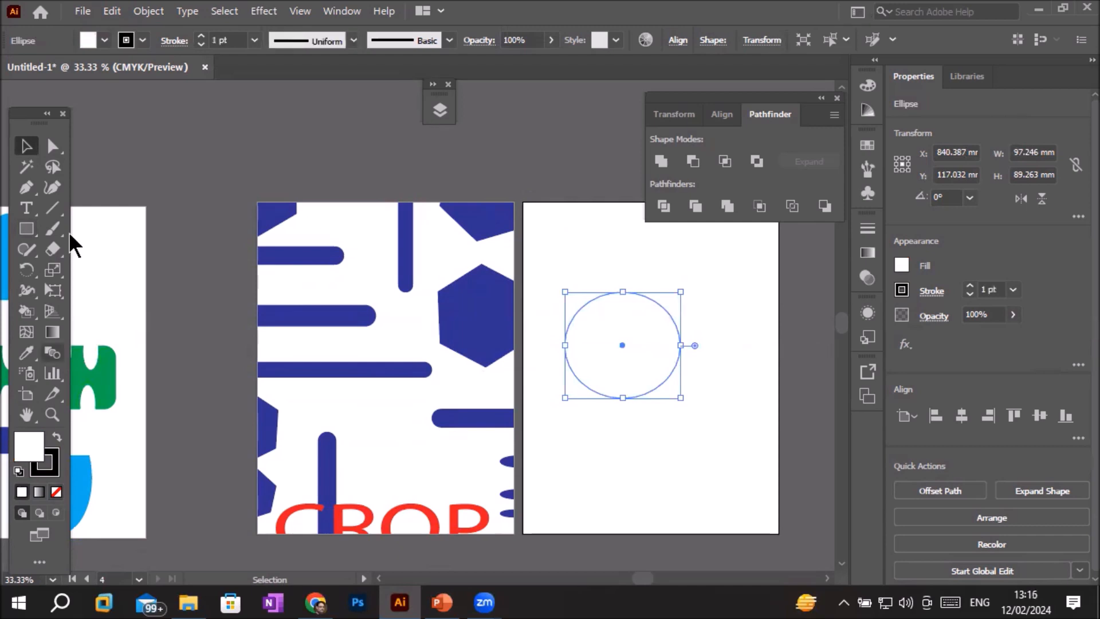
# Fill the ellipse on the fourth artboard with CMYK Green and give it a 9 pt red stroke.
pyautogui.click(105, 40)
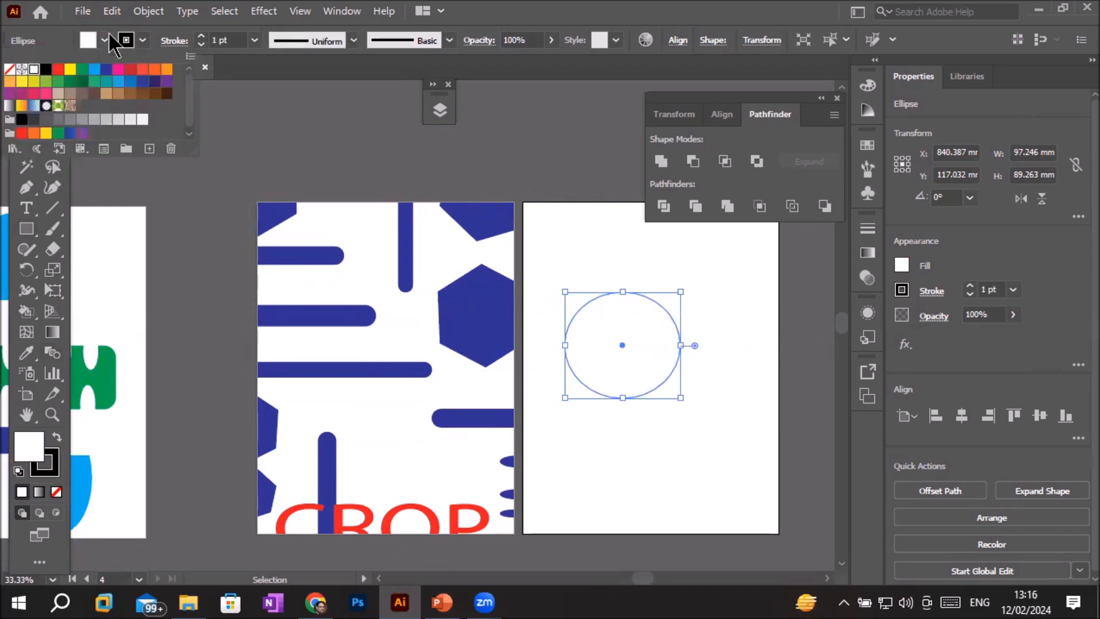
pyautogui.click(83, 72)
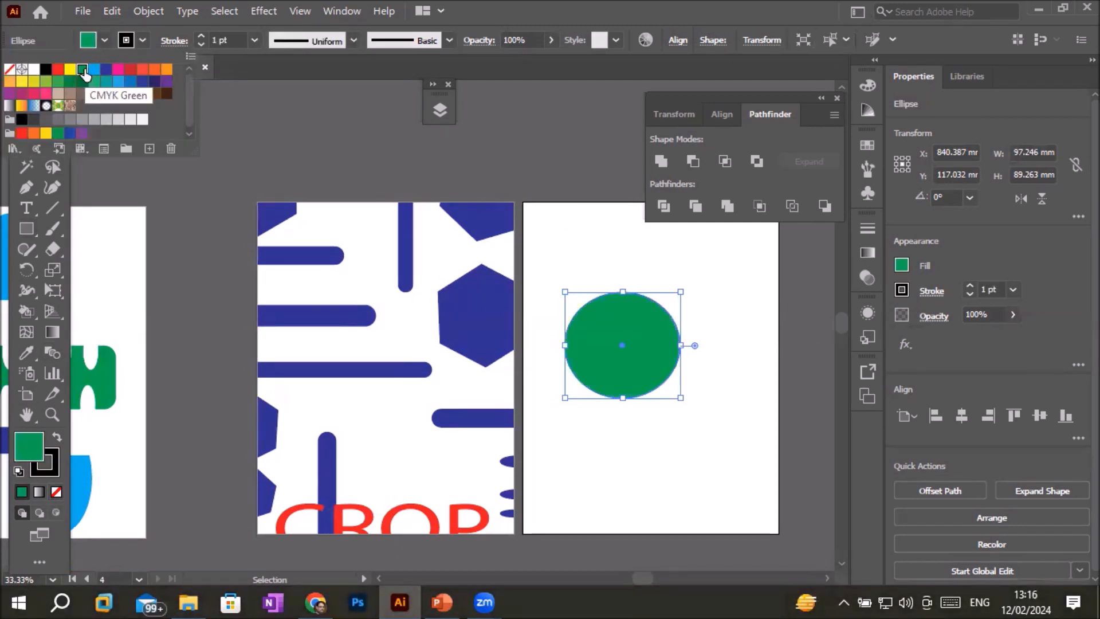
pyautogui.click(201, 37)
pyautogui.click(200, 36)
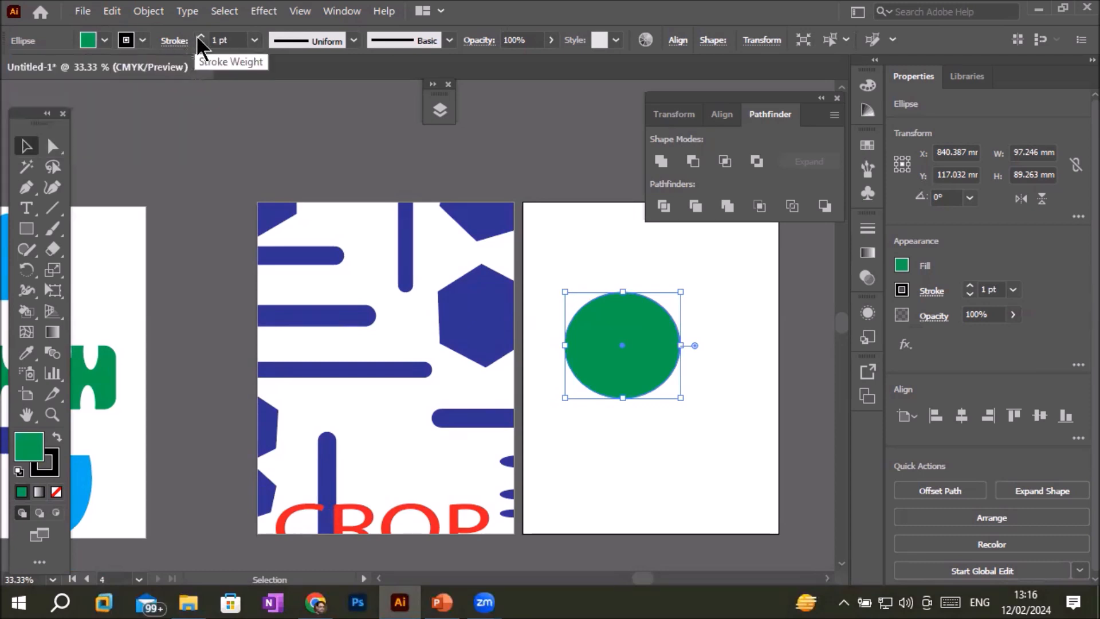
pyautogui.click(201, 36)
pyautogui.click(200, 37)
pyautogui.click(200, 36)
pyautogui.click(201, 37)
pyautogui.click(200, 36)
pyautogui.click(201, 37)
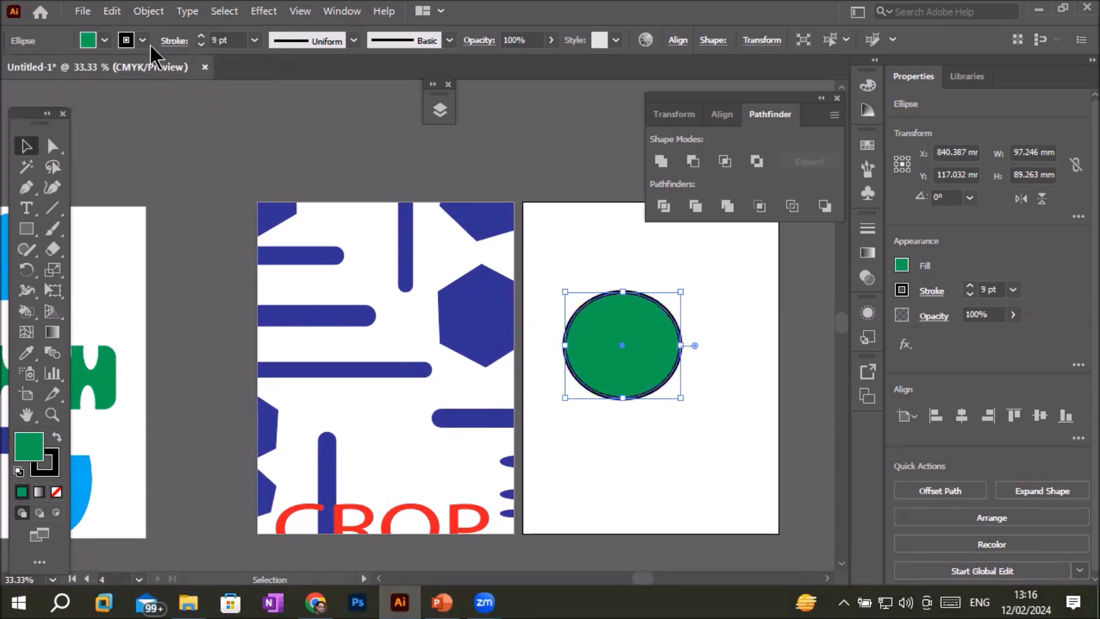
pyautogui.click(143, 39)
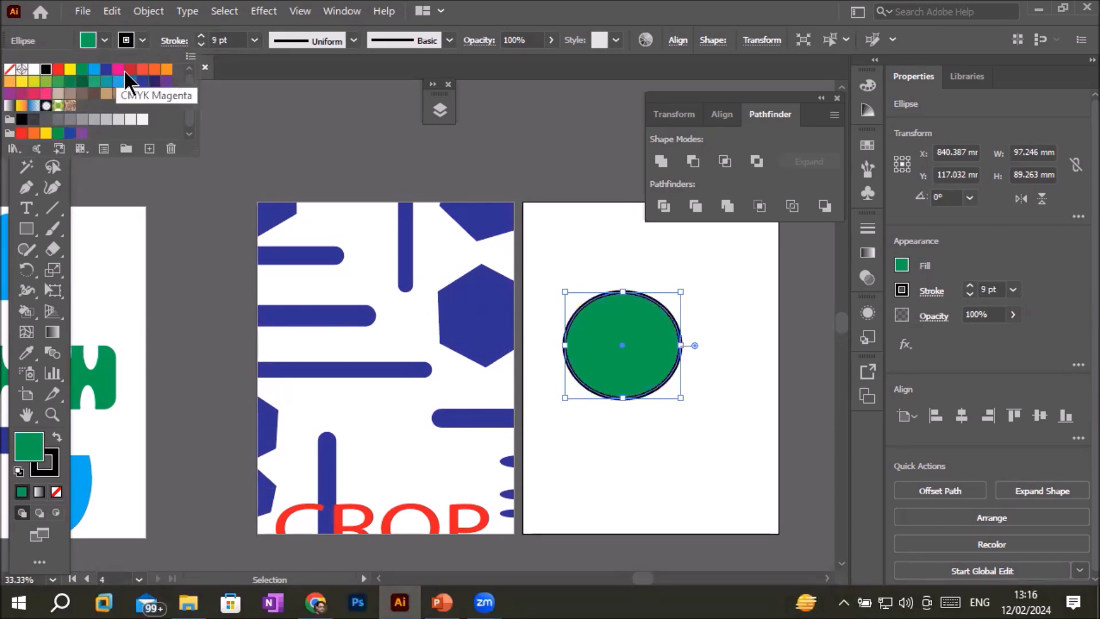
pyautogui.click(56, 73)
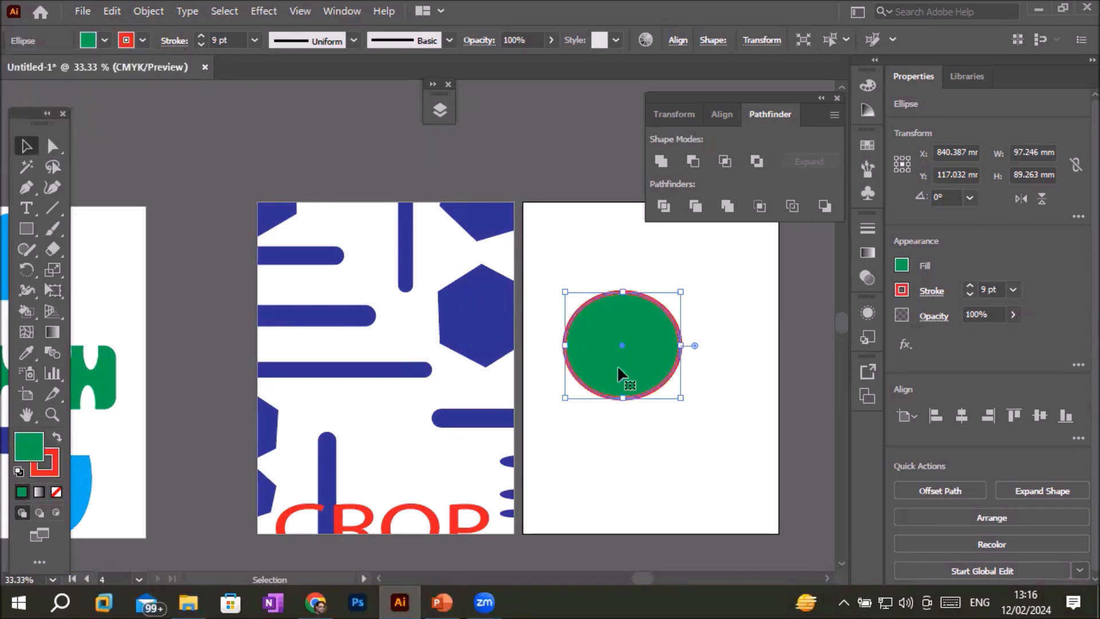
# Duplicate the green ellipse just below so the two overlap, and give the copy a cyan fill and yellow stroke.
pyautogui.moveTo(618, 369); pyautogui.dragTo(628, 446)
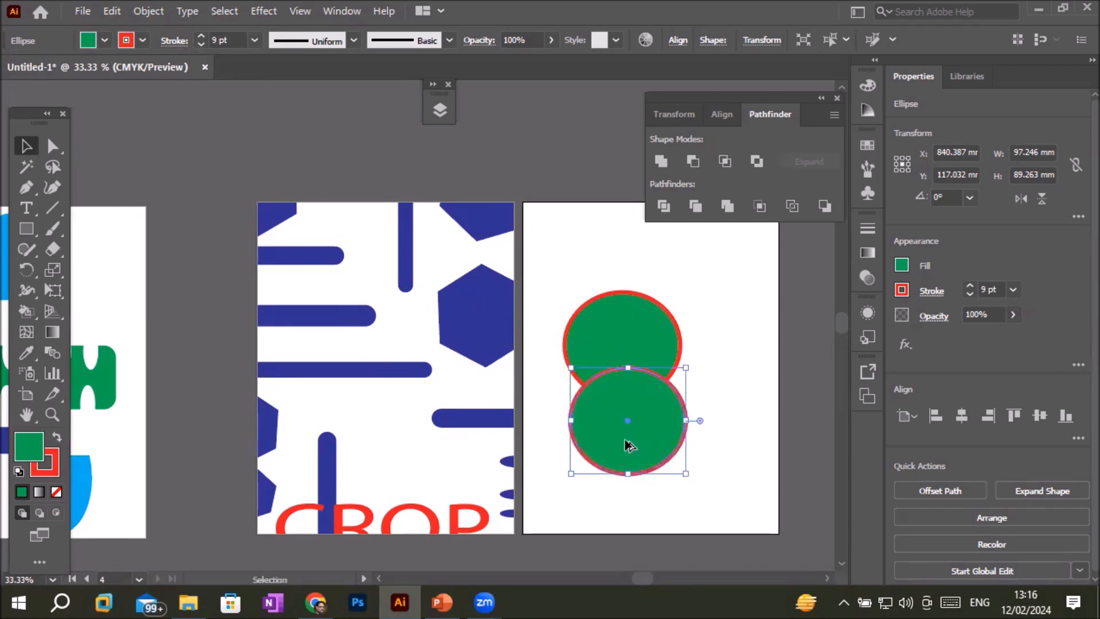
pyautogui.click(104, 40)
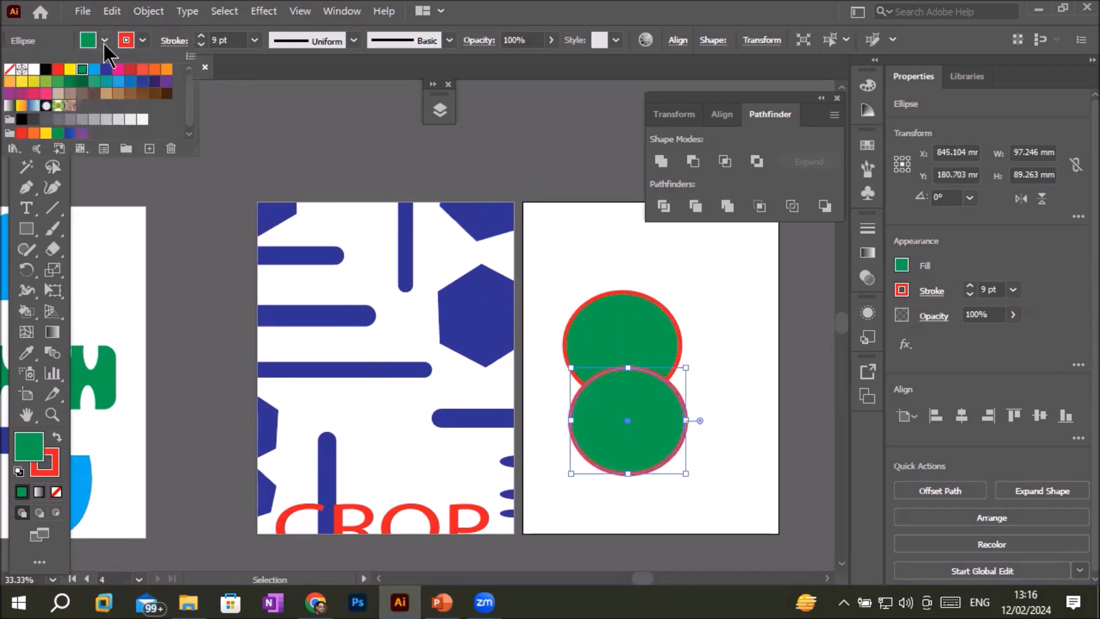
pyautogui.click(95, 71)
pyautogui.click(147, 40)
pyautogui.click(143, 40)
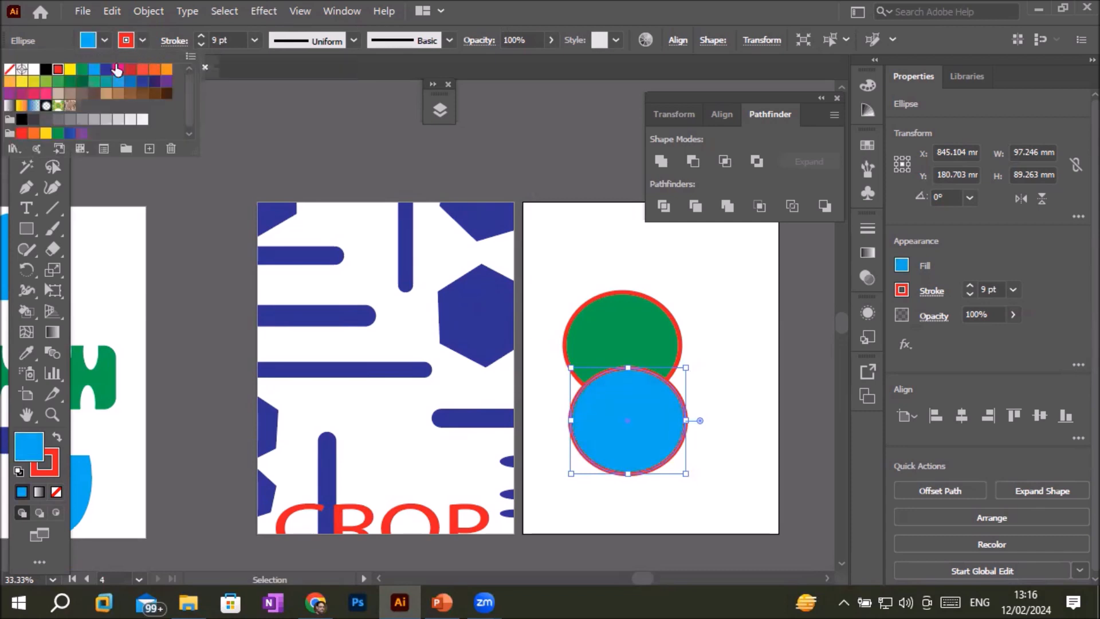
pyautogui.click(71, 71)
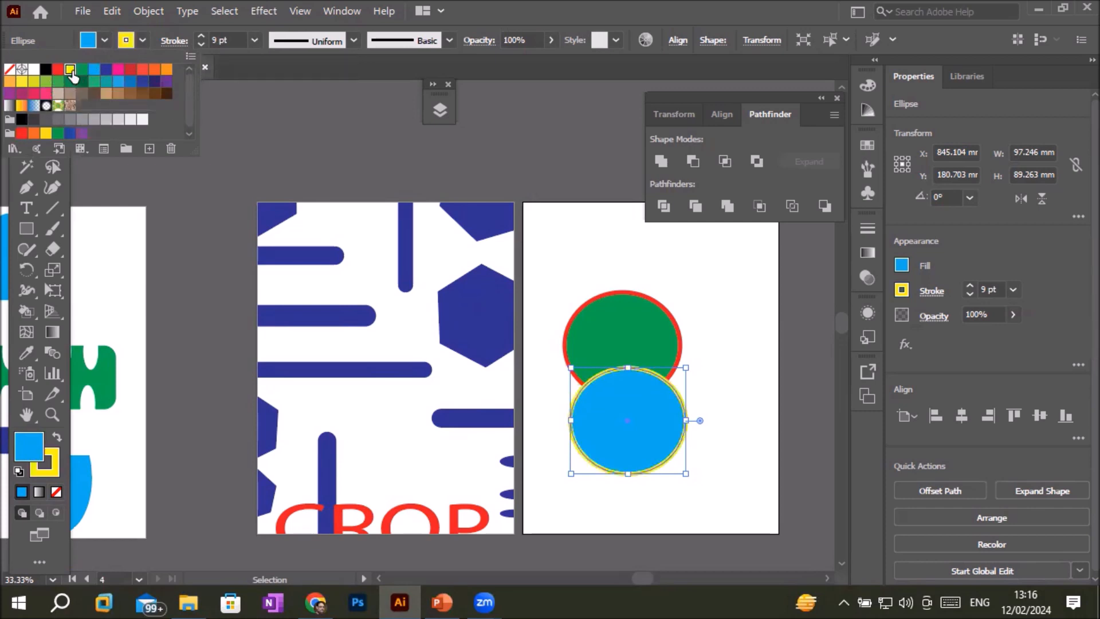
# Draw a tall rectangle about 29 × 225 mm across the middle of both ellipses and fill it with CMYK Red.
pyautogui.click(22, 231)
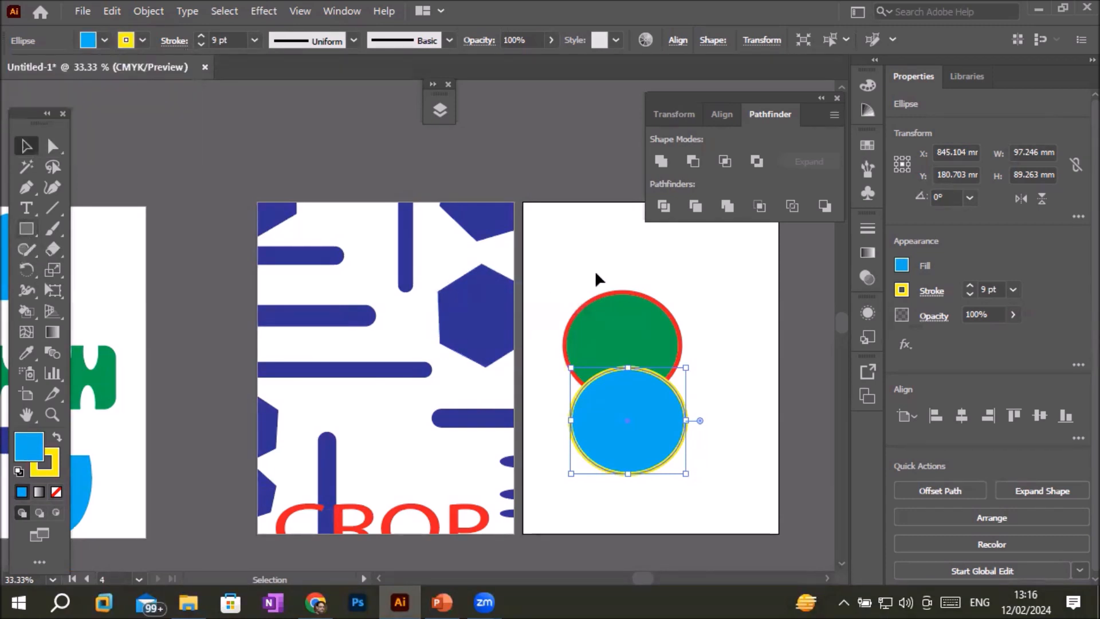
pyautogui.click(29, 228)
pyautogui.moveTo(609, 256)
pyautogui.mouseDown()
pyautogui.moveTo(629, 509)
pyautogui.moveTo(636, 530)
pyautogui.moveTo(644, 524)
pyautogui.mouseUp()
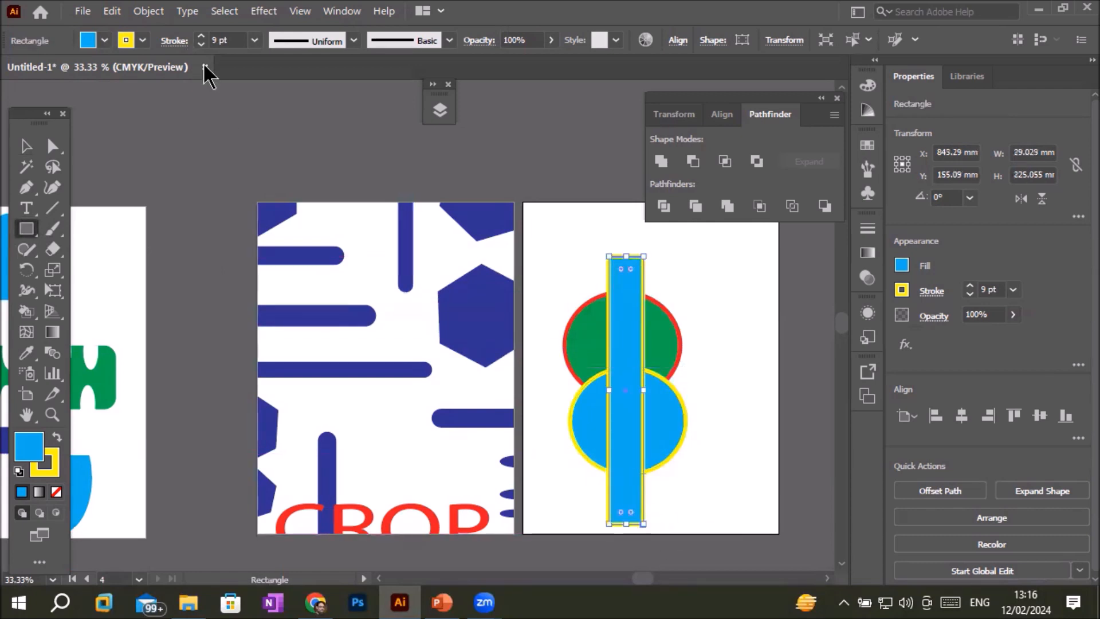
pyautogui.click(104, 40)
pyautogui.click(58, 68)
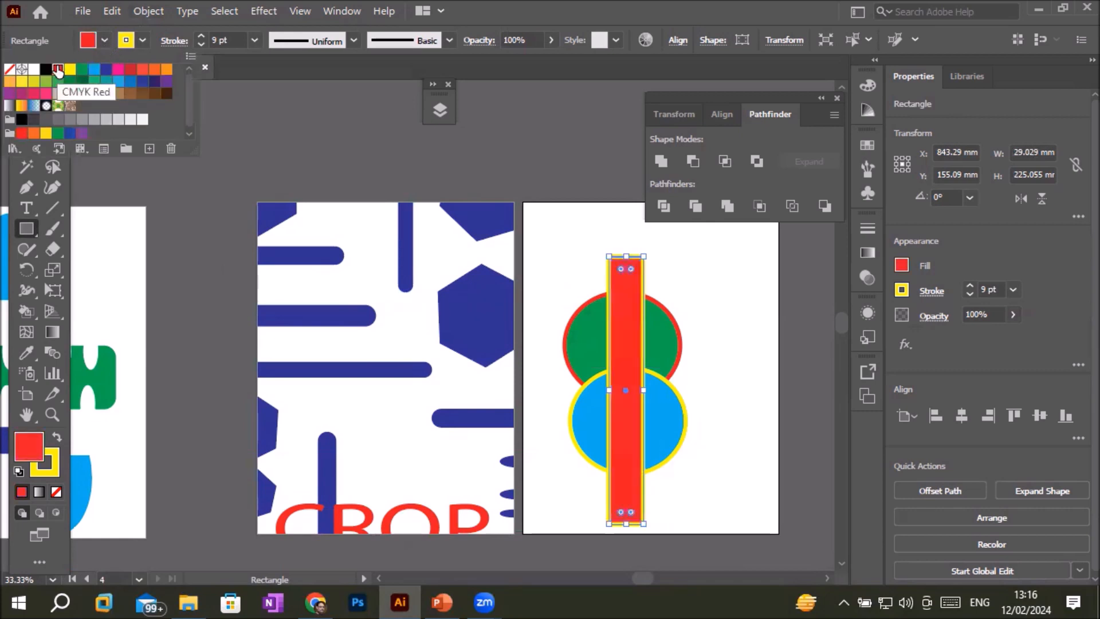
# Give the red rectangle an orange stroke with a weight of 22 pt.
pyautogui.click(143, 41)
pyautogui.click(143, 42)
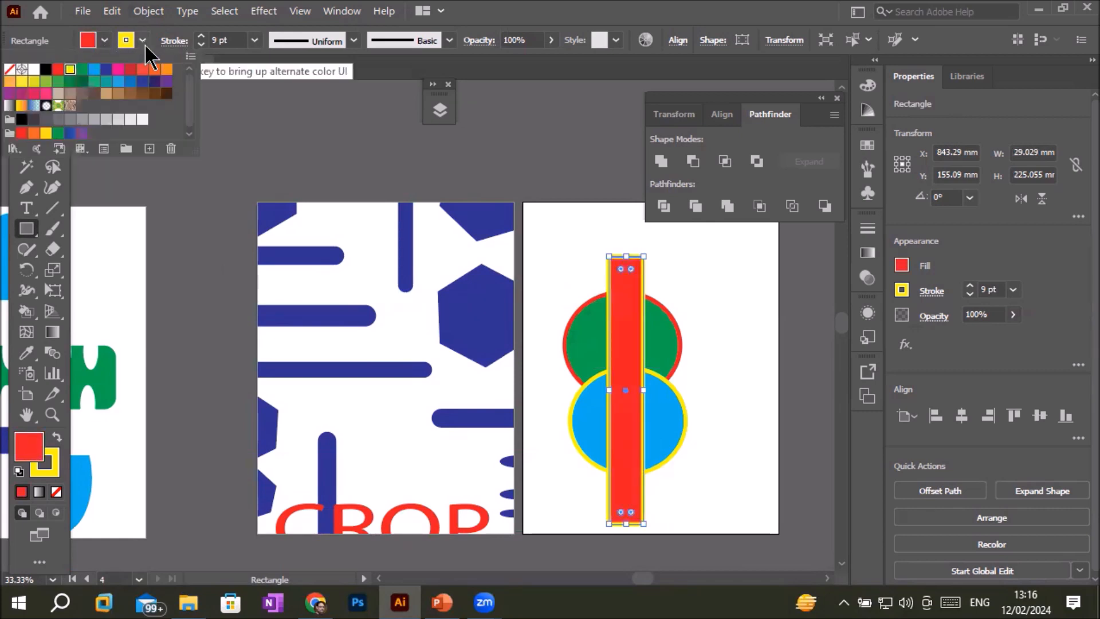
pyautogui.click(166, 69)
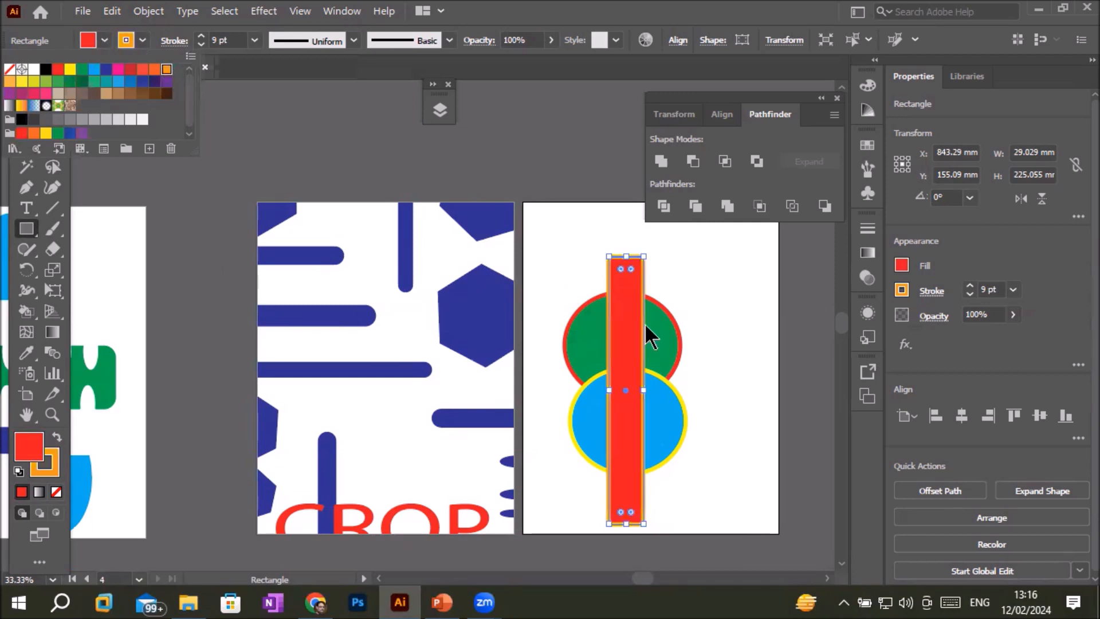
pyautogui.click(202, 36)
pyautogui.click(202, 36)
pyautogui.click(202, 36)
pyautogui.click(202, 36)
pyautogui.click(202, 36)
pyautogui.click(202, 36)
pyautogui.click(203, 36)
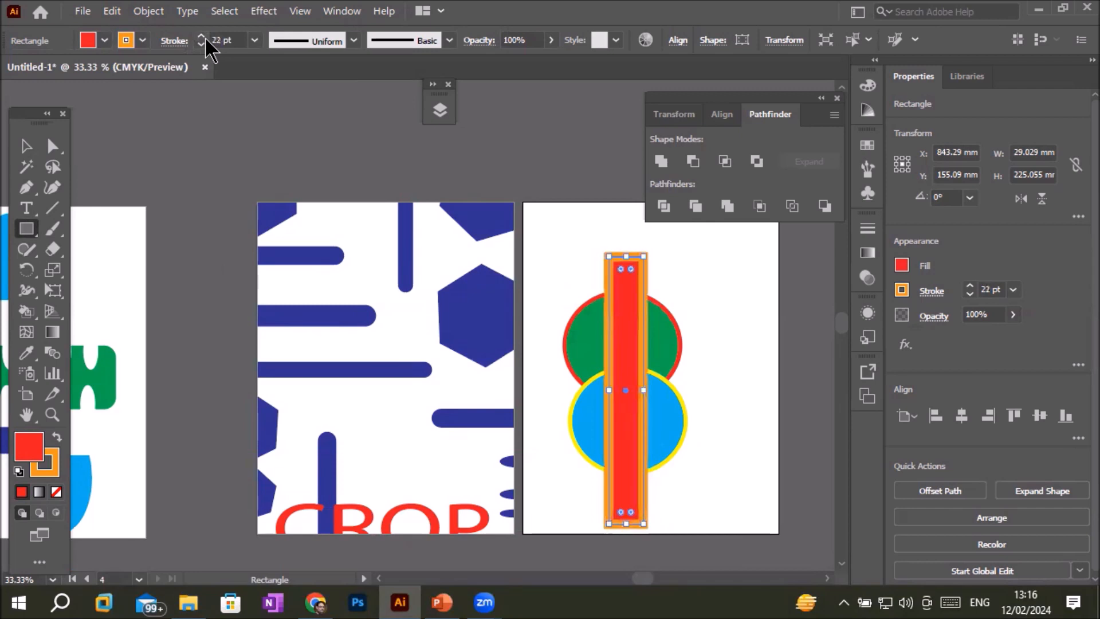
pyautogui.click(26, 146)
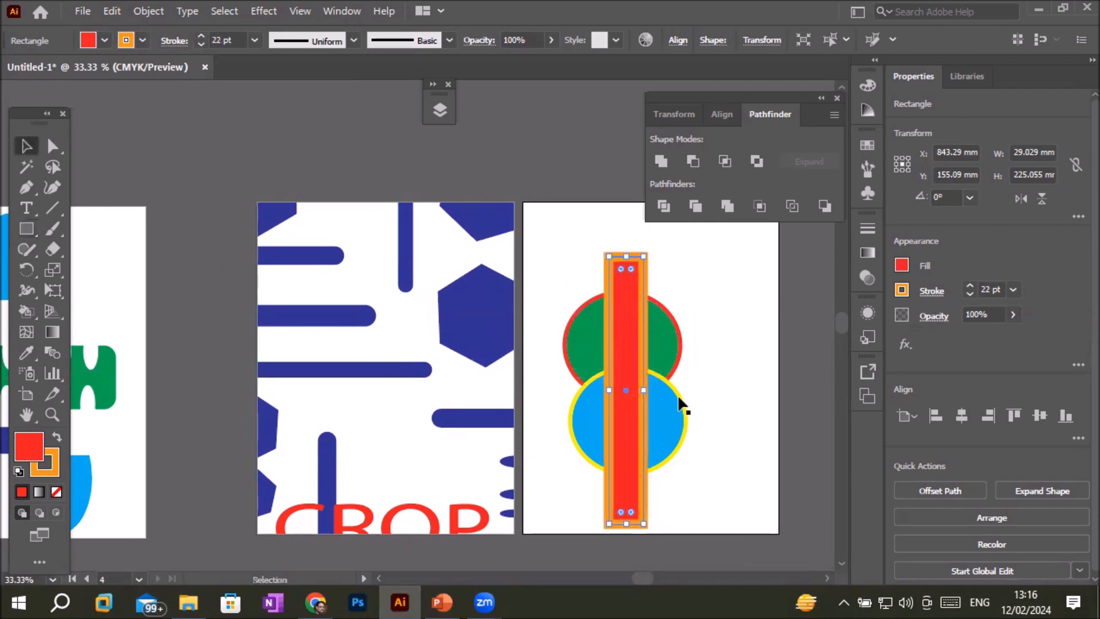
# Select all the overlapping shapes on the fourth artboard and apply the Pathfinder Outline operation to them.
pyautogui.click(724, 420)
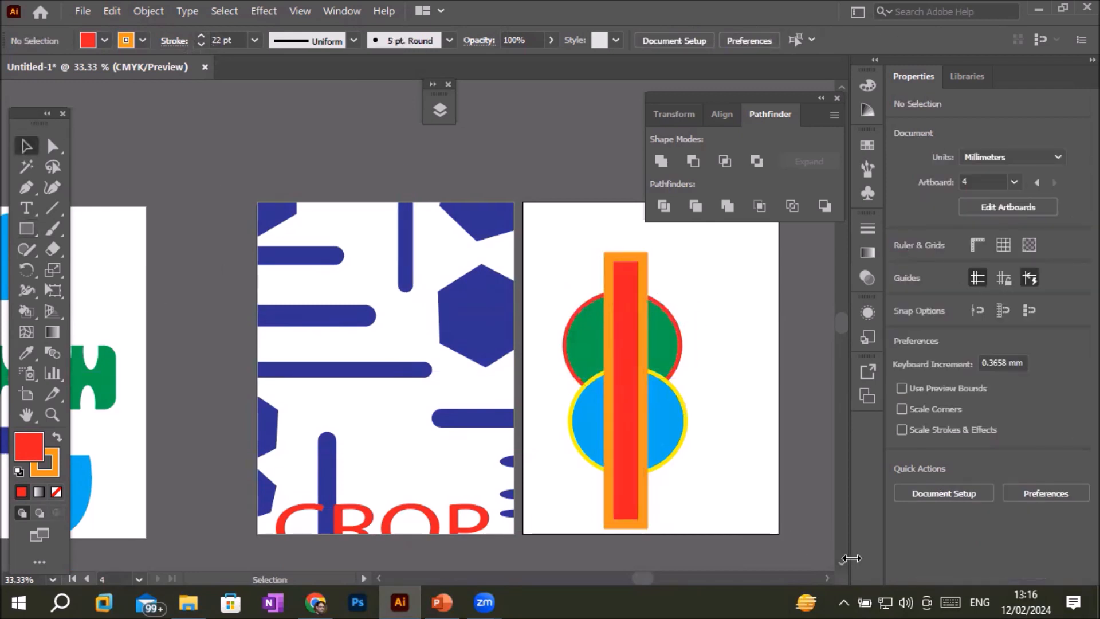
pyautogui.scroll(-1, 851, 558)
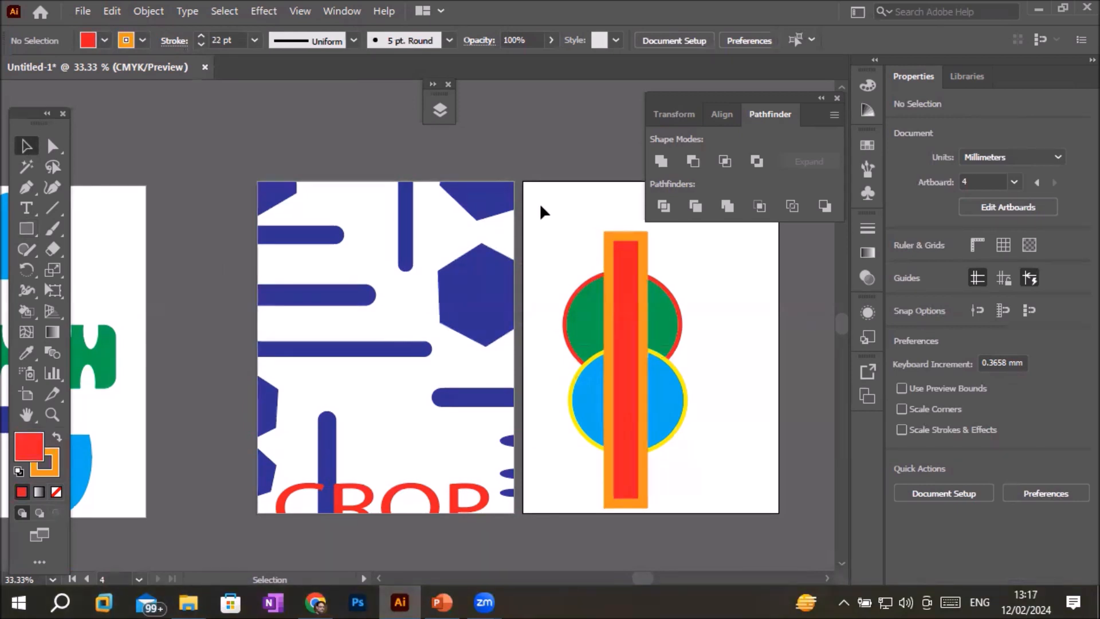
pyautogui.moveTo(538, 203); pyautogui.dragTo(716, 534)
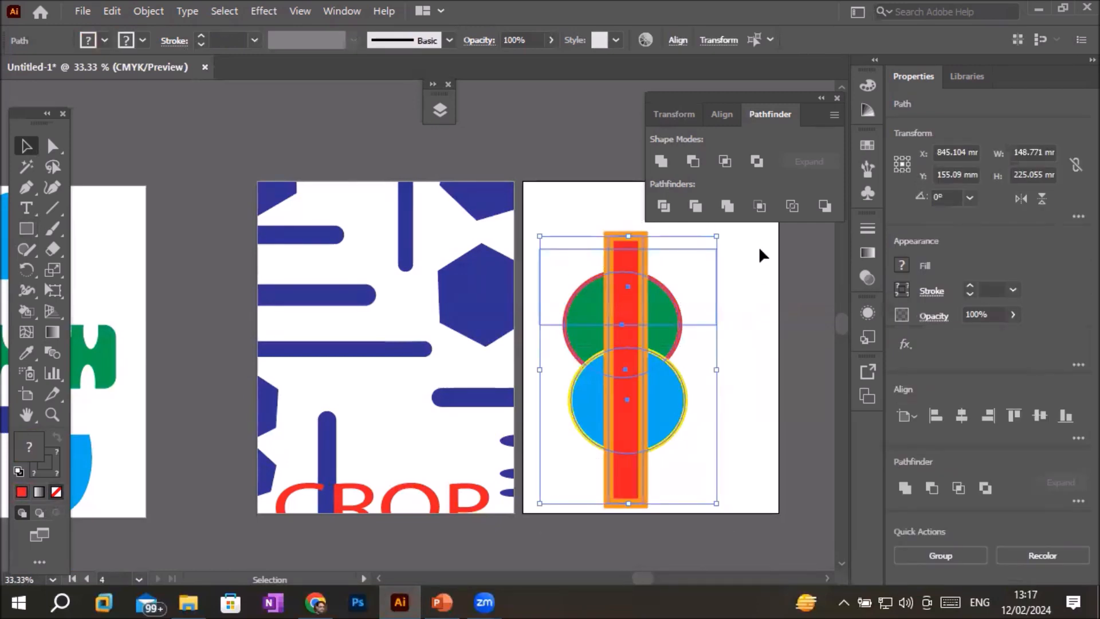
pyautogui.click(789, 204)
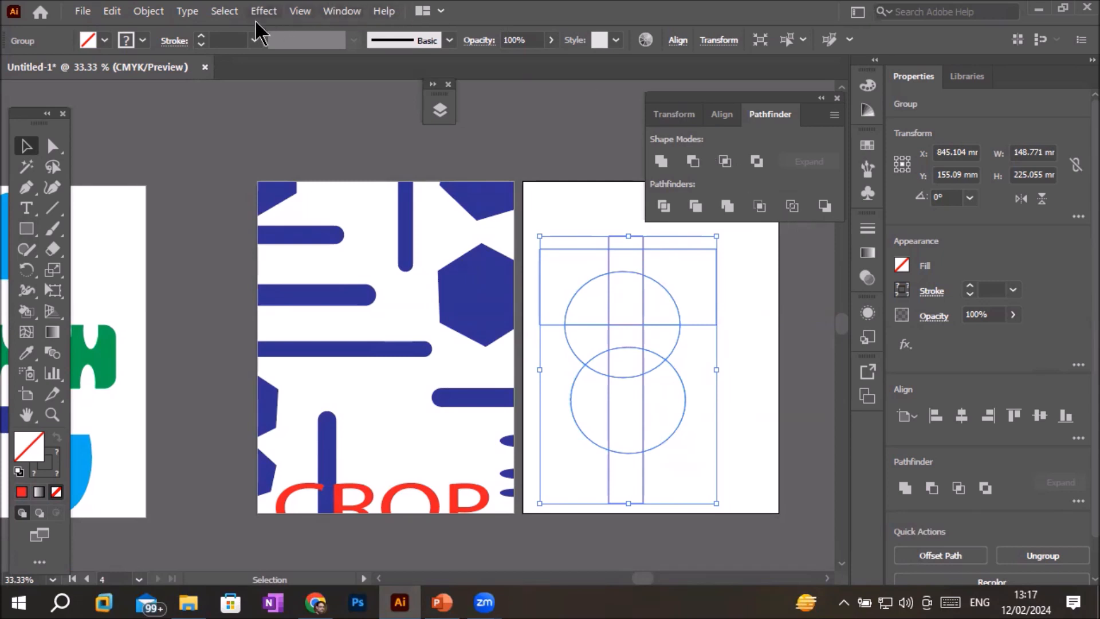
# Set the stroke weight of the outlined group to 17 pt.
pyautogui.click(201, 36)
pyautogui.click(201, 37)
pyautogui.click(201, 37)
pyautogui.click(201, 37)
pyautogui.click(201, 37)
pyautogui.click(201, 36)
pyautogui.click(201, 37)
pyautogui.click(201, 37)
pyautogui.click(200, 36)
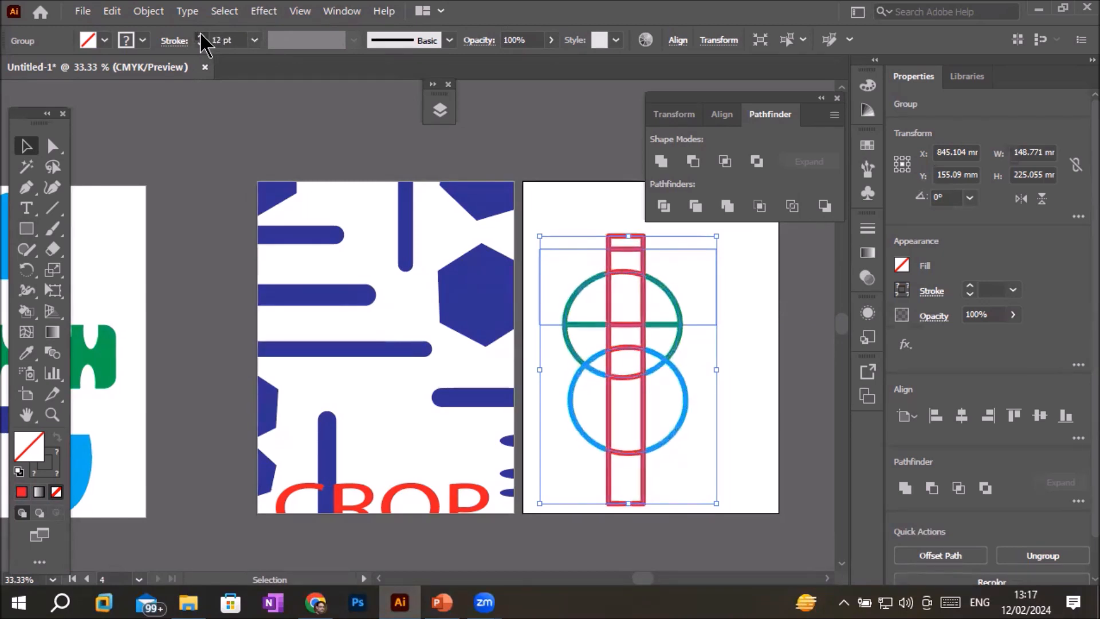
pyautogui.click(201, 37)
pyautogui.click(200, 37)
pyautogui.click(200, 37)
pyautogui.click(201, 37)
pyautogui.click(201, 36)
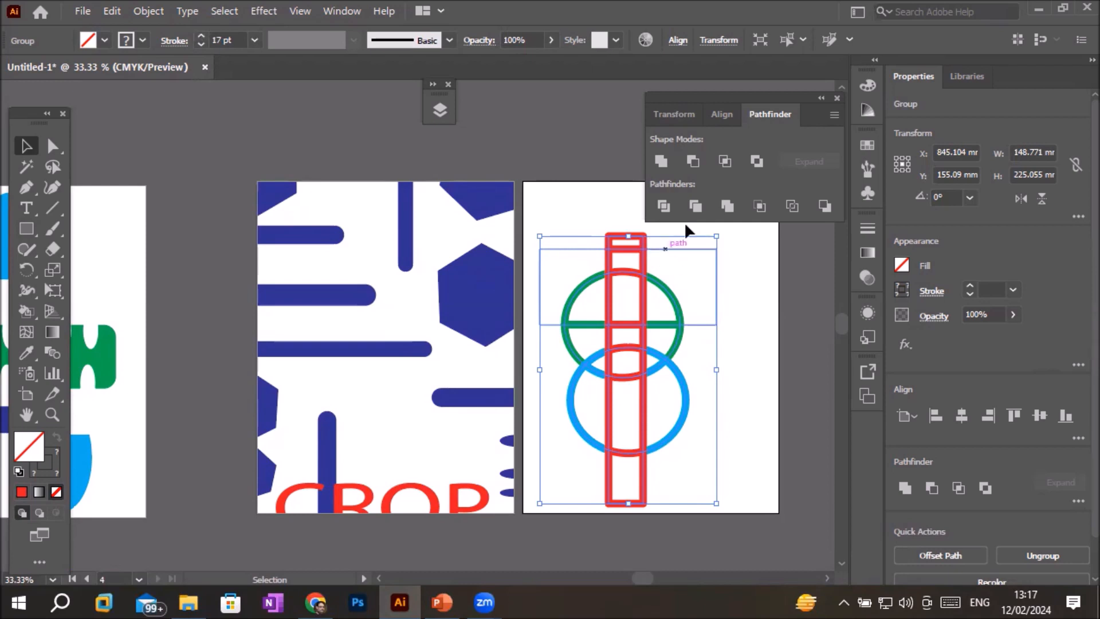
# Collapse the Pathfinder panel, ungroup the outlined artwork and deselect it.
pyautogui.click(821, 99)
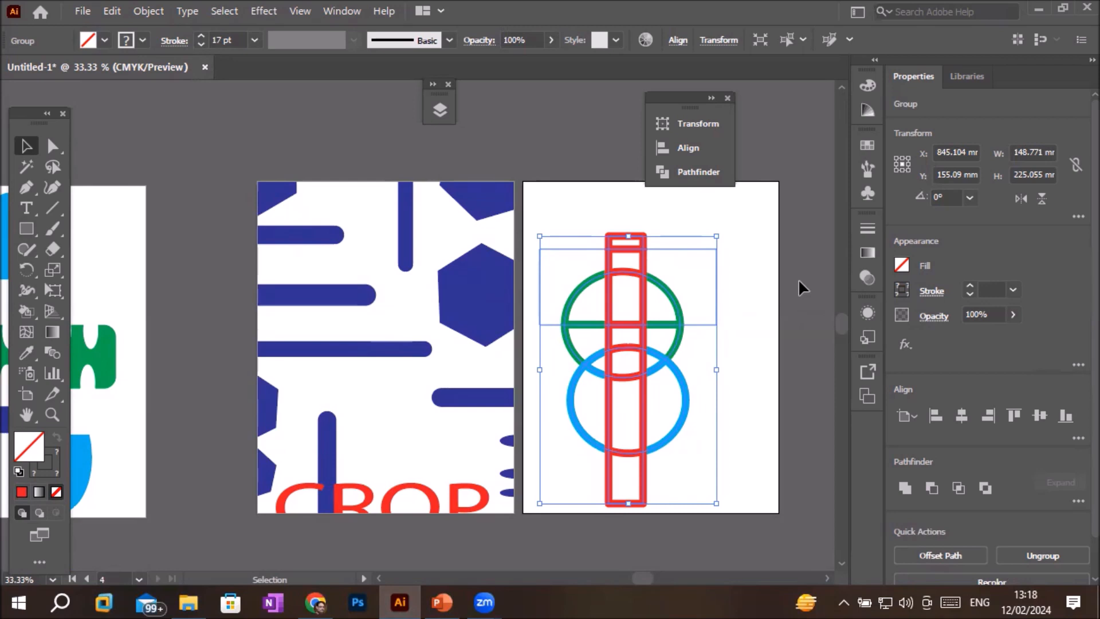
pyautogui.rightClick(632, 268)
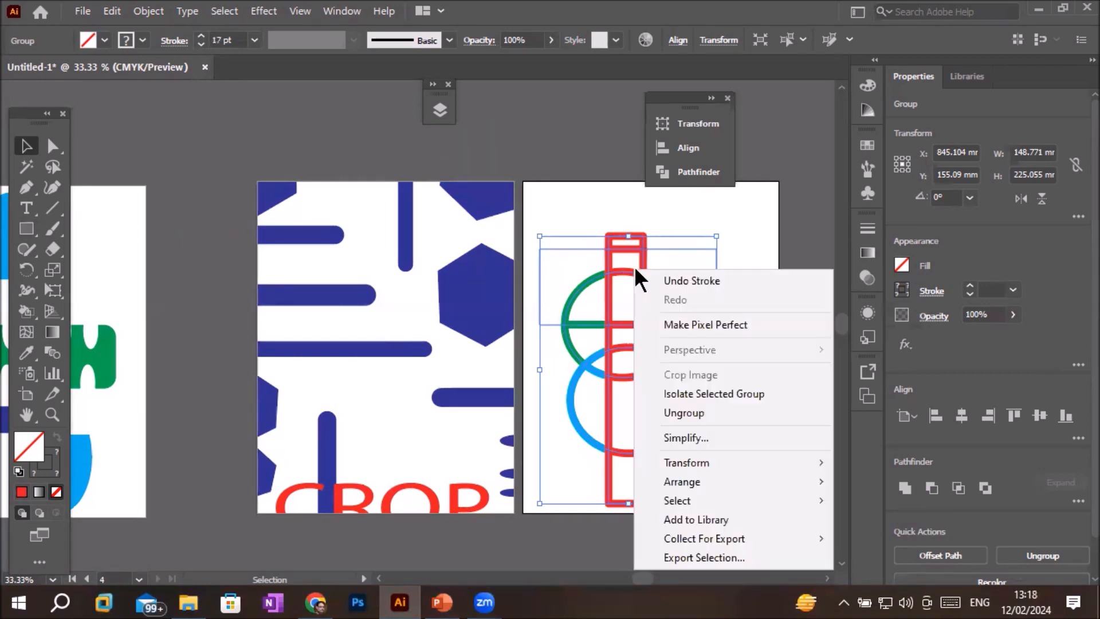
pyautogui.click(704, 405)
pyautogui.click(751, 296)
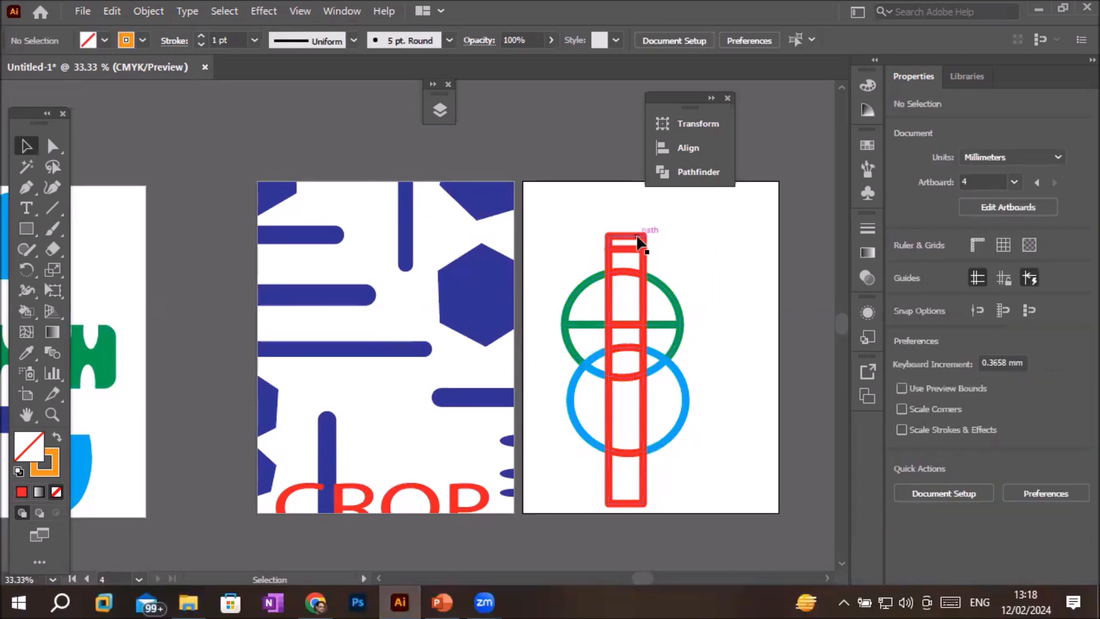
# Nudge the topmost red segment straight up to about Y 37 mm, separating it from the bar, and deselect it.
pyautogui.click(640, 244)
pyautogui.press('Up')
pyautogui.press('Up')
pyautogui.press('Up')
pyautogui.press('Up')
pyautogui.press('Up')
pyautogui.press('Up')
pyautogui.press('Up')
pyautogui.press('Up')
pyautogui.press('Up')
pyautogui.press('Up')
pyautogui.press('Up')
pyautogui.press('Up')
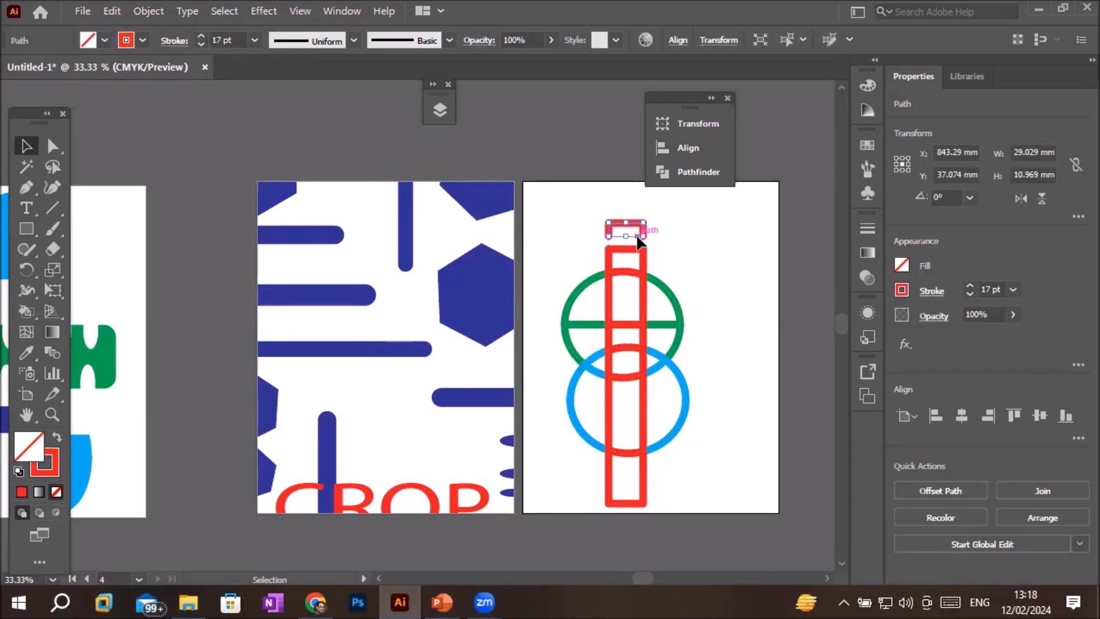
pyautogui.click(700, 233)
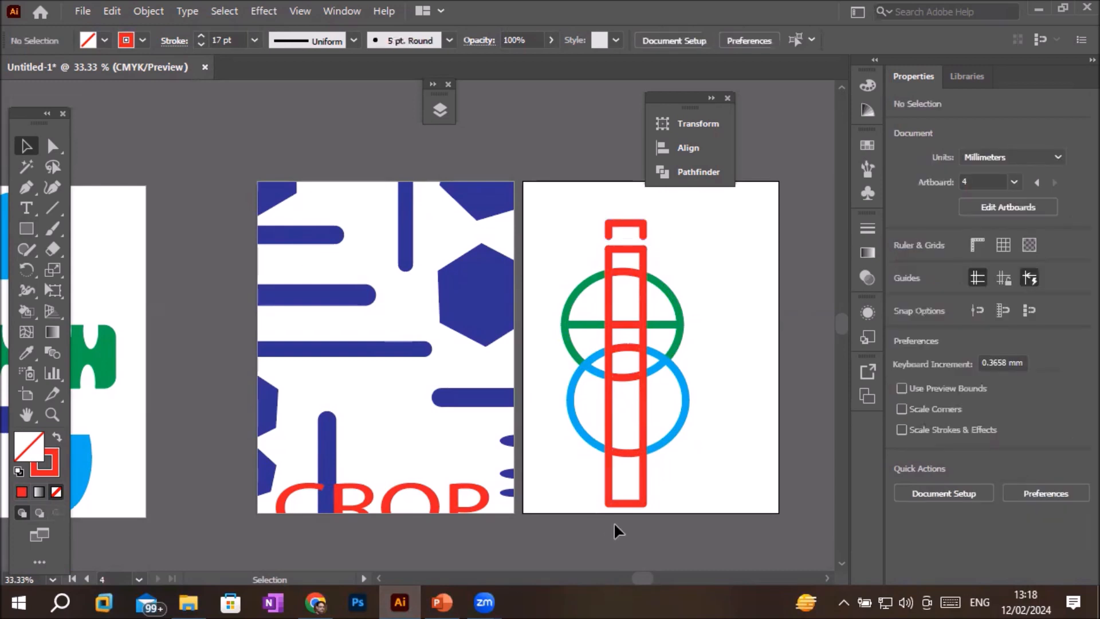
# Nudge the lowest red segment about 22 mm straight down, away from the blue circle.
pyautogui.press('Down')
pyautogui.press('Down')
pyautogui.press('Down')
pyautogui.press('Down')
pyautogui.press('Down')
pyautogui.press('Down')
pyautogui.press('Down')
pyautogui.press('Down')
pyautogui.press('Down')
pyautogui.press('Down')
pyautogui.press('Down')
pyautogui.press('Down')
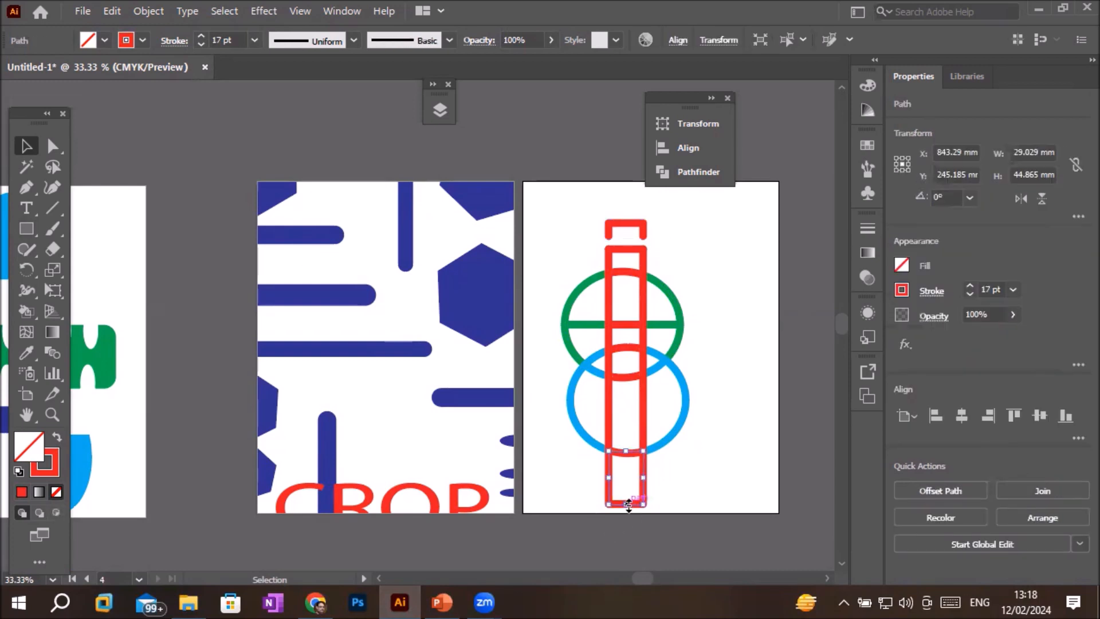
pyautogui.press('Down')
pyautogui.press('Down')
pyautogui.press('Down')
pyautogui.press('Down')
pyautogui.press('Down')
pyautogui.press('Down')
pyautogui.press('Down')
pyautogui.press('Down')
pyautogui.press('Down')
pyautogui.press('Down')
pyautogui.press('Down')
pyautogui.press('Down')
pyautogui.press('Down')
pyautogui.press('Down')
pyautogui.press('Down')
pyautogui.press('Down')
pyautogui.press('Down')
pyautogui.press('Down')
pyautogui.press('Down')
pyautogui.press('Down')
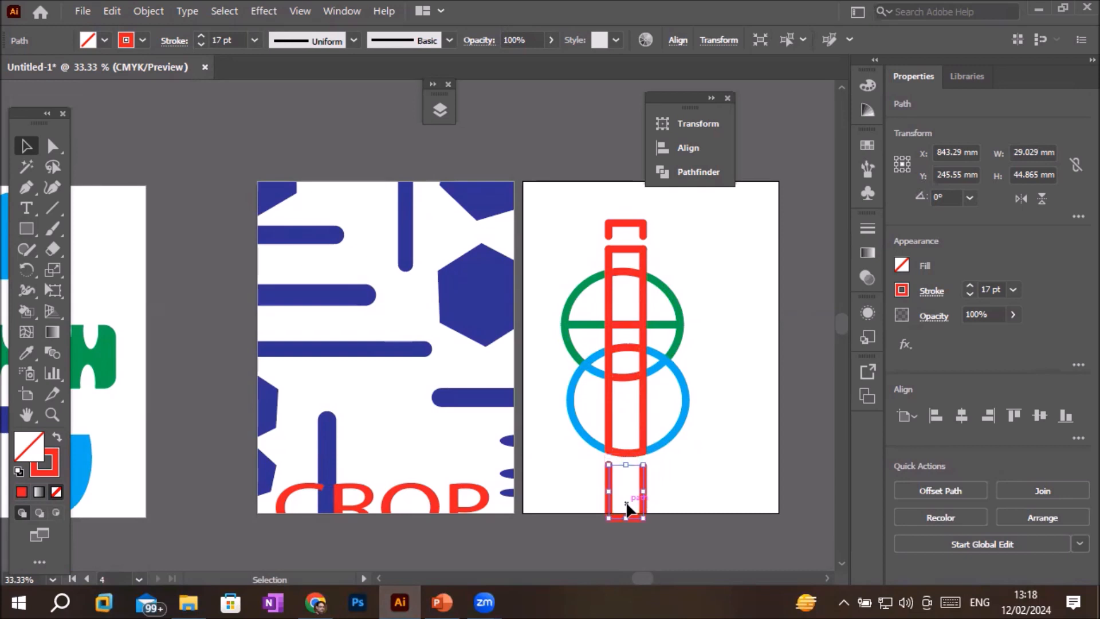
pyautogui.press('Down')
pyautogui.press('Down')
pyautogui.press('Down')
pyautogui.press('Down')
pyautogui.press('Down')
pyautogui.press('Down')
pyautogui.press('Down')
pyautogui.press('Down')
pyautogui.press('Down')
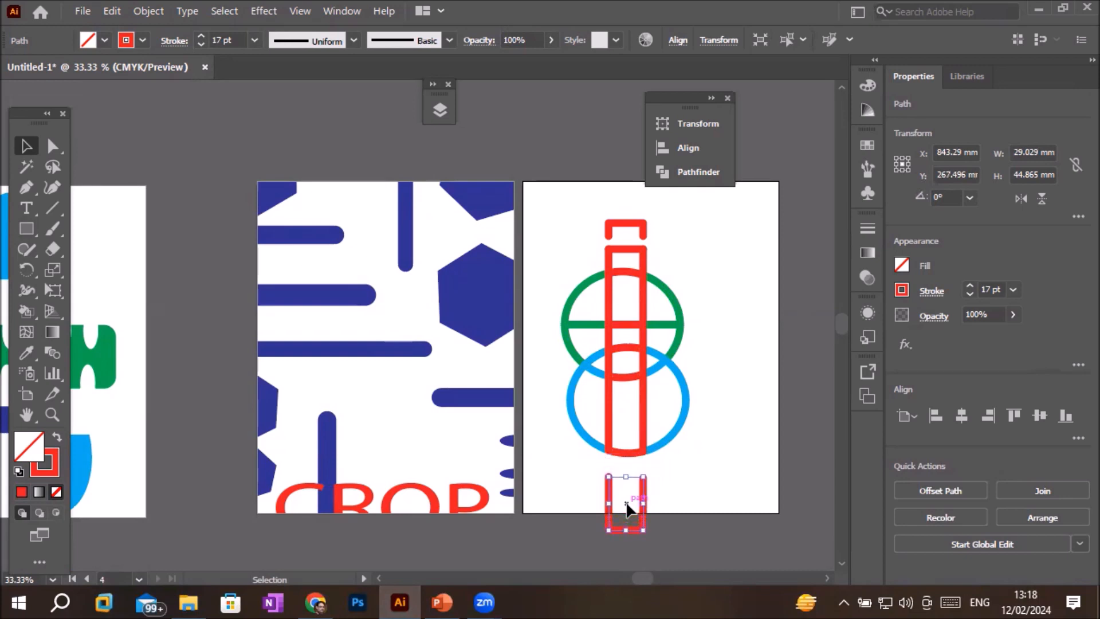
# Nudge the upper-right arc of the green circle about 19 mm to the right.
pyautogui.click(671, 302)
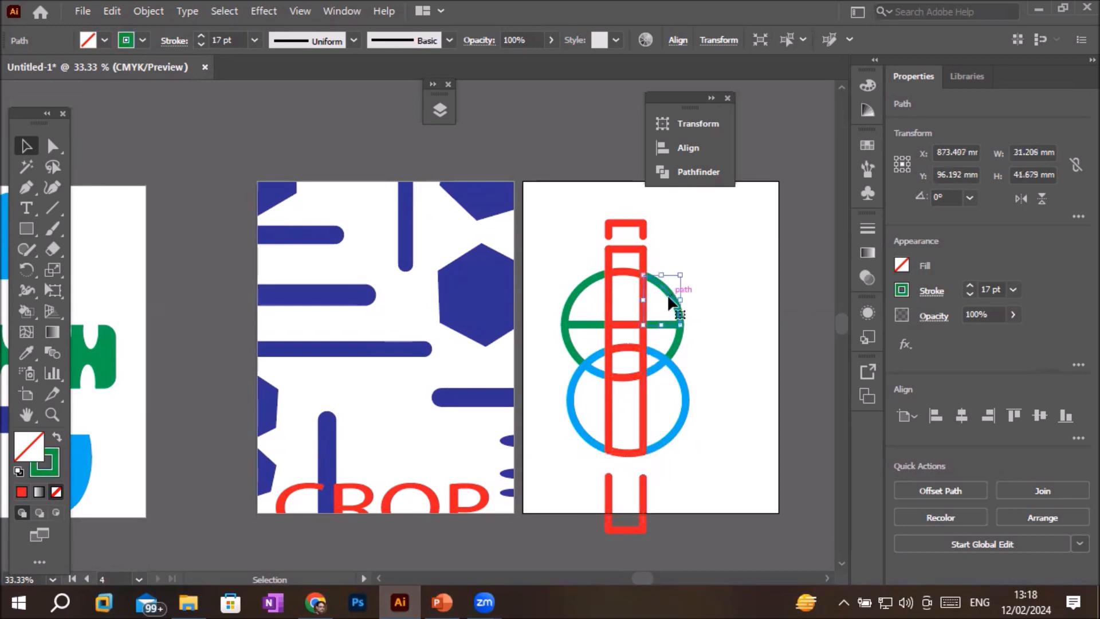
pyautogui.press('Right')
pyautogui.press('Right')
pyautogui.press('Right')
pyautogui.press('Right')
pyautogui.press('Right')
pyautogui.press('Right')
pyautogui.press('Right')
pyautogui.press('Right')
pyautogui.press('Right')
pyautogui.press('Right')
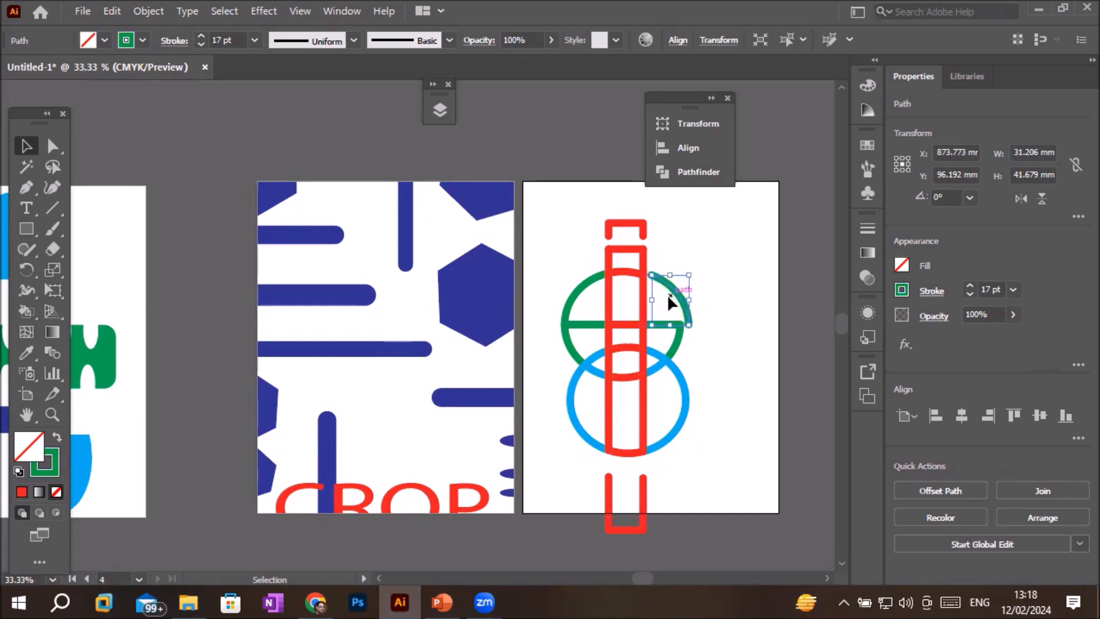
pyautogui.press('Right')
pyautogui.press('Right')
pyautogui.press('Right')
pyautogui.press('Right')
pyautogui.press('Right')
pyautogui.press('Right')
pyautogui.press('Right')
pyautogui.press('Right')
pyautogui.press('Right')
pyautogui.press('Right')
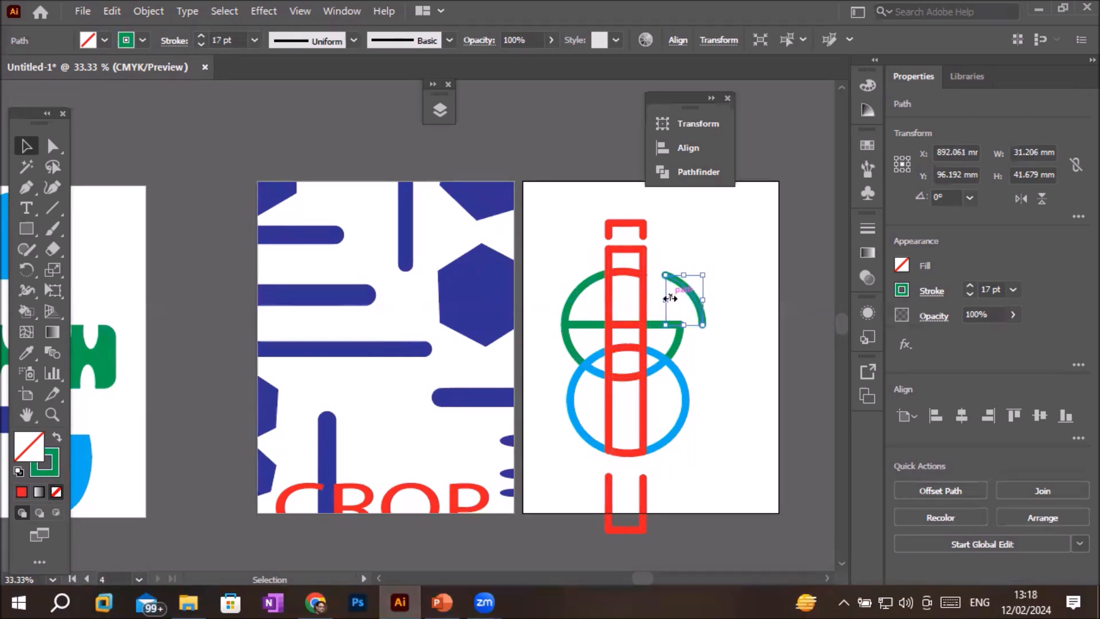
# Nudge the short lower-right arc of the green circle about 27 mm to the right.
pyautogui.click(677, 345)
pyautogui.press('Right')
pyautogui.press('Right')
pyautogui.press('Right')
pyautogui.press('Right')
pyautogui.press('Right')
pyautogui.press('Right')
pyautogui.press('Right')
pyautogui.press('Right')
pyautogui.press('Right')
pyautogui.press('Right')
pyautogui.press('Right')
pyautogui.press('Right')
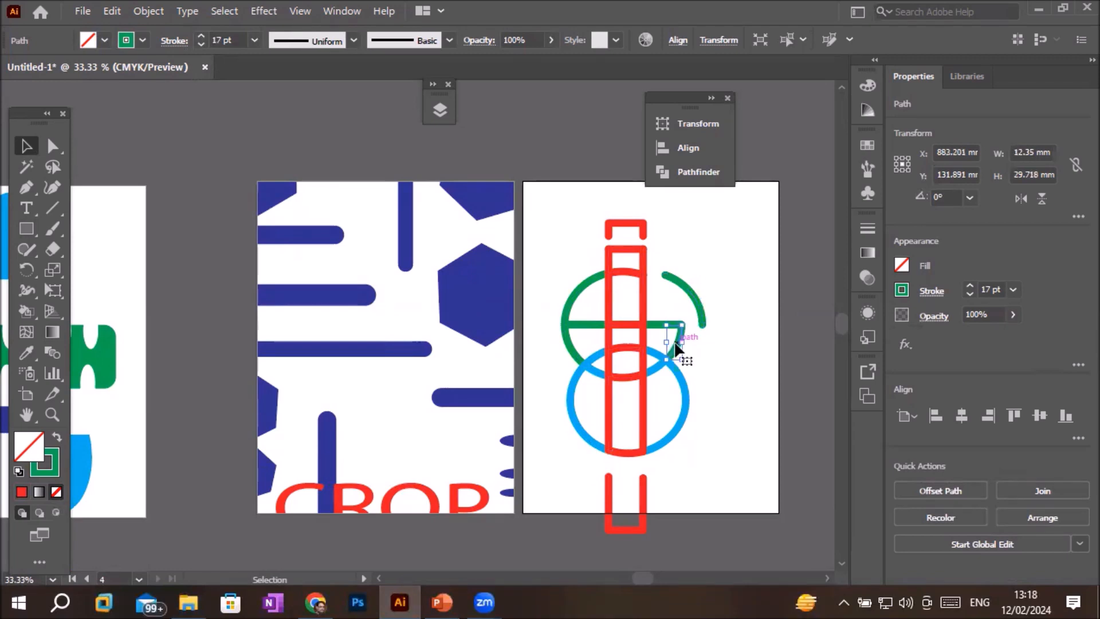
pyautogui.press('Right')
pyautogui.press('Right')
pyautogui.press('Right')
pyautogui.press('Right')
pyautogui.press('Right')
pyautogui.press('Right')
pyautogui.press('Right')
pyautogui.press('Right')
pyautogui.press('Right')
pyautogui.press('Right')
pyautogui.press('Right')
pyautogui.press('Right')
pyautogui.press('Right')
pyautogui.press('Right')
pyautogui.press('Right')
pyautogui.press('Right')
pyautogui.press('Right')
pyautogui.press('Right')
pyautogui.press('Right')
pyautogui.press('Right')
pyautogui.press('Right')
pyautogui.press('Right')
pyautogui.press('Right')
pyautogui.press('Right')
pyautogui.press('Right')
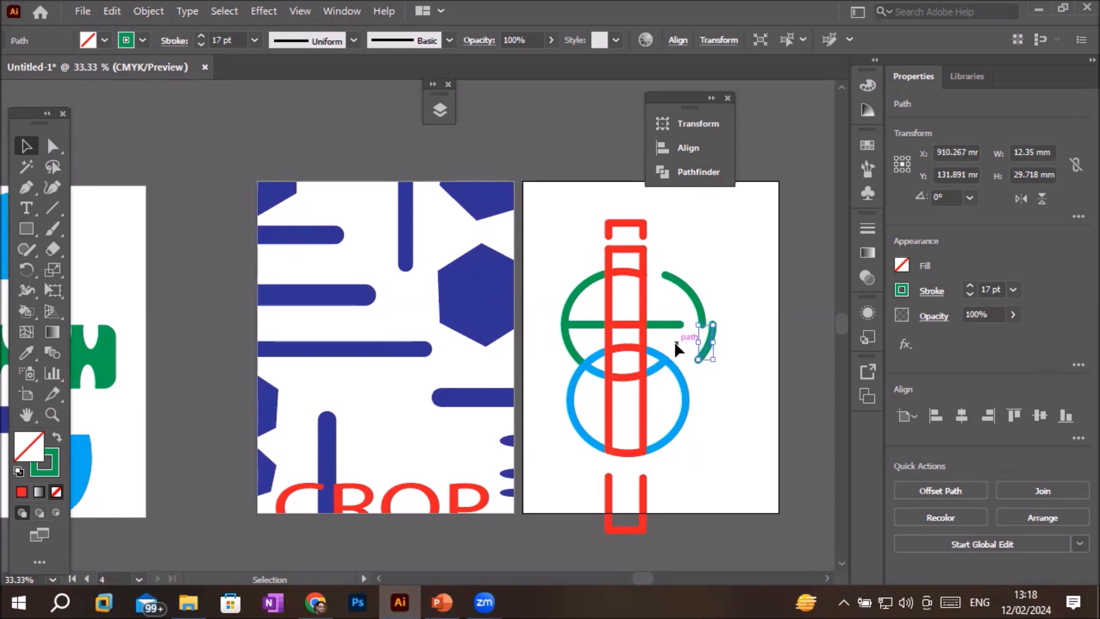
# Nudge the green horizontal segment on the red bar's right side about 10 mm to the right.
pyautogui.click(667, 326)
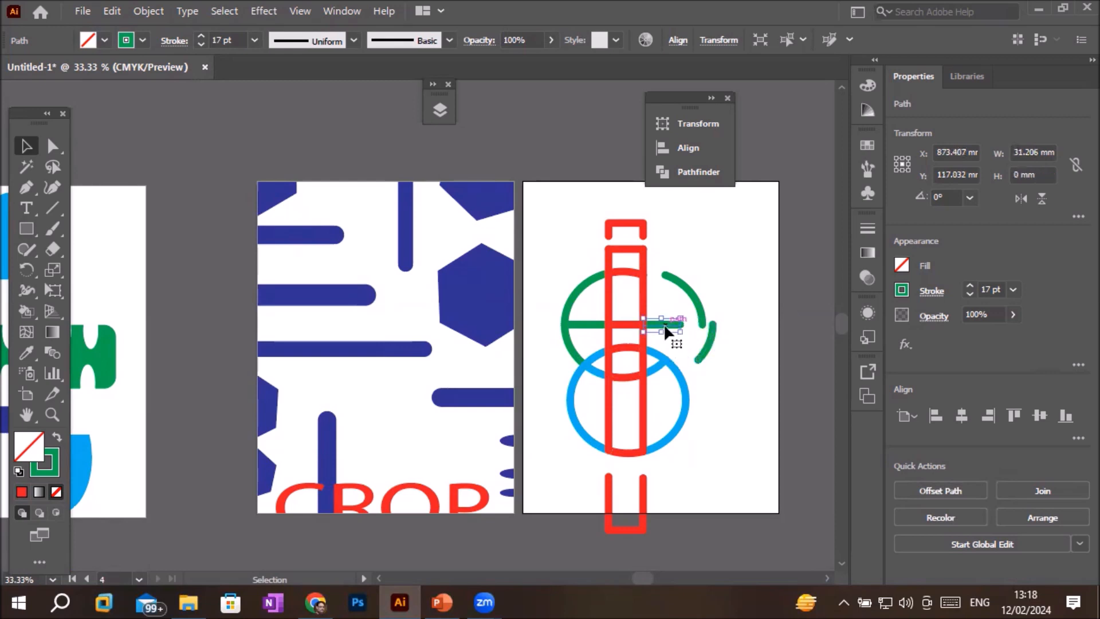
pyautogui.press('Right')
pyautogui.press('Right')
pyautogui.press('Right')
pyautogui.press('Right')
pyautogui.press('Right')
pyautogui.press('Right')
pyautogui.press('Right')
pyautogui.press('Right')
pyautogui.press('Right')
pyautogui.press('Right')
pyautogui.press('Right')
pyautogui.press('Right')
pyautogui.press('Right')
pyautogui.press('Right')
pyautogui.press('Right')
pyautogui.press('Right')
pyautogui.press('Right')
pyautogui.press('Right')
pyautogui.press('Right')
pyautogui.press('Right')
pyautogui.press('Right')
pyautogui.press('Right')
pyautogui.press('Right')
pyautogui.press('Right')
pyautogui.press('Right')
pyautogui.press('Right')
pyautogui.press('Right')
pyautogui.press('Right')
# Nudge the upper-left arc of the green circle about 19 mm to the left.
pyautogui.click(574, 294)
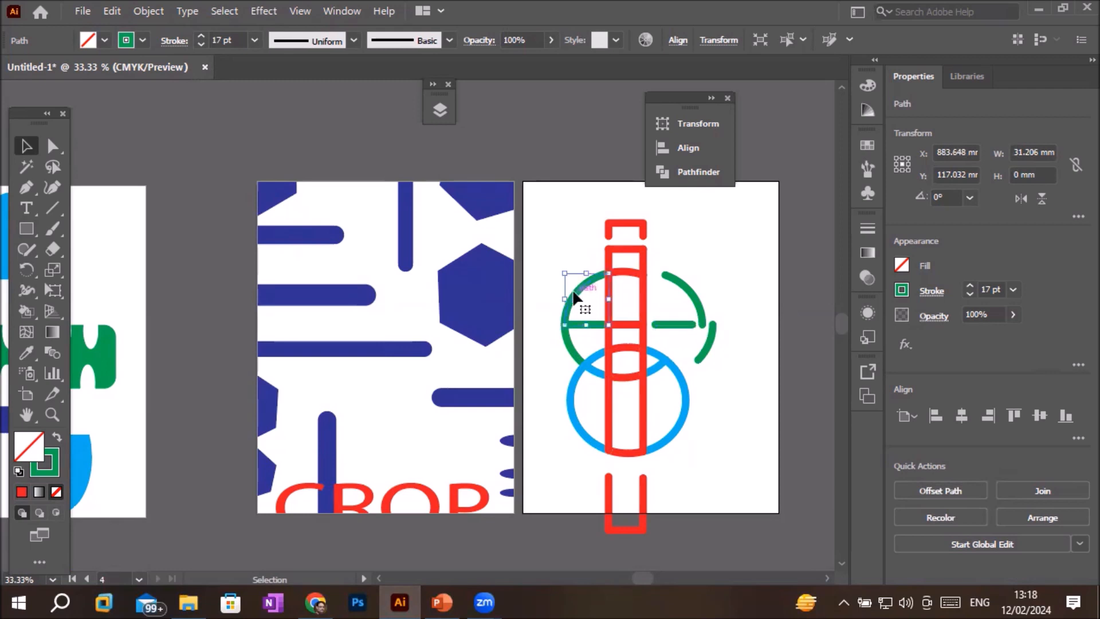
pyautogui.hotkey('shift', 'Left')
pyautogui.hotkey('shift', 'Left')
pyautogui.hotkey('shift', 'Left')
pyautogui.hotkey('shift', 'Left')
pyautogui.hotkey('shift', 'Left')
pyautogui.hotkey('shift', 'Left')
pyautogui.hotkey('shift', 'Left')
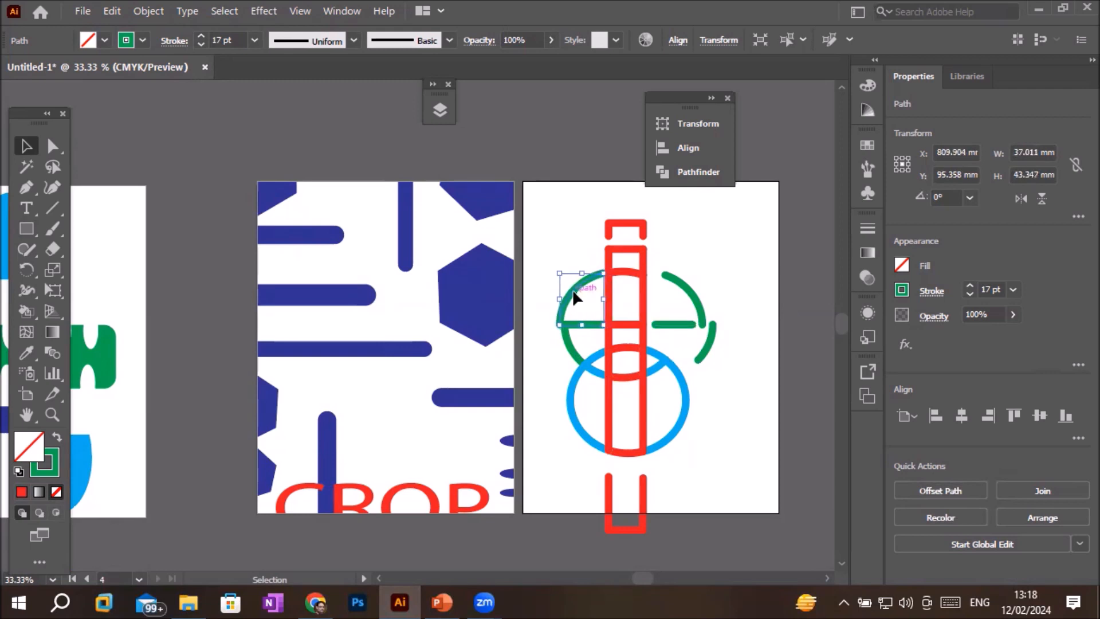
pyautogui.hotkey('shift', 'Left')
pyautogui.hotkey('shift', 'Left')
pyautogui.hotkey('shift', 'Left')
pyautogui.hotkey('shift', 'Left')
pyautogui.hotkey('shift', 'Left')
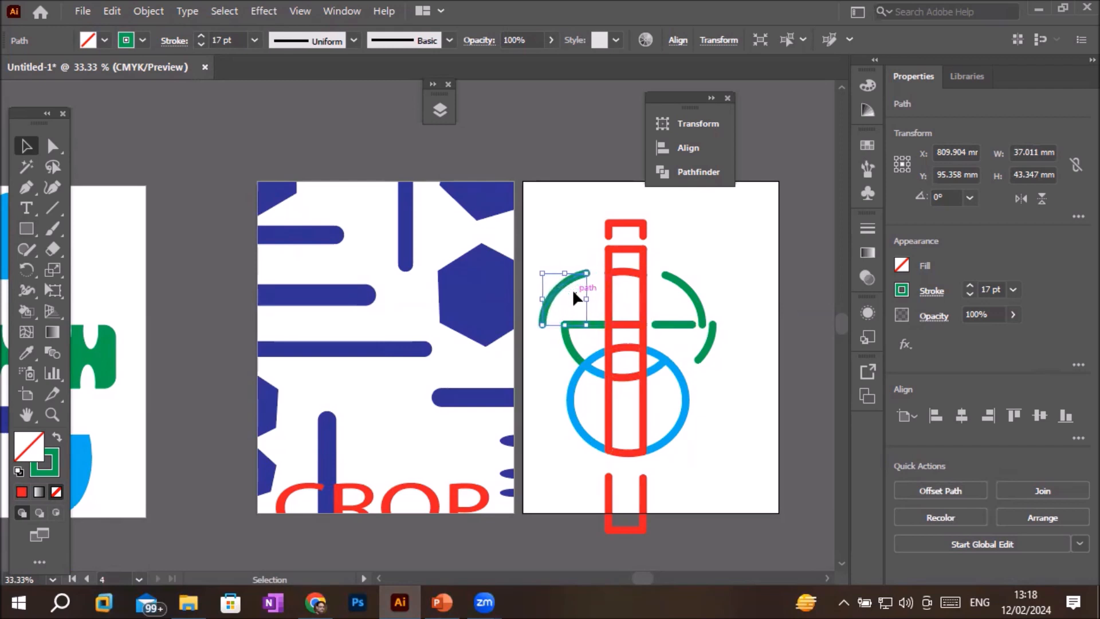
# Nudge the short lower-left arc of the green circle about 32 mm to the left.
pyautogui.click(573, 351)
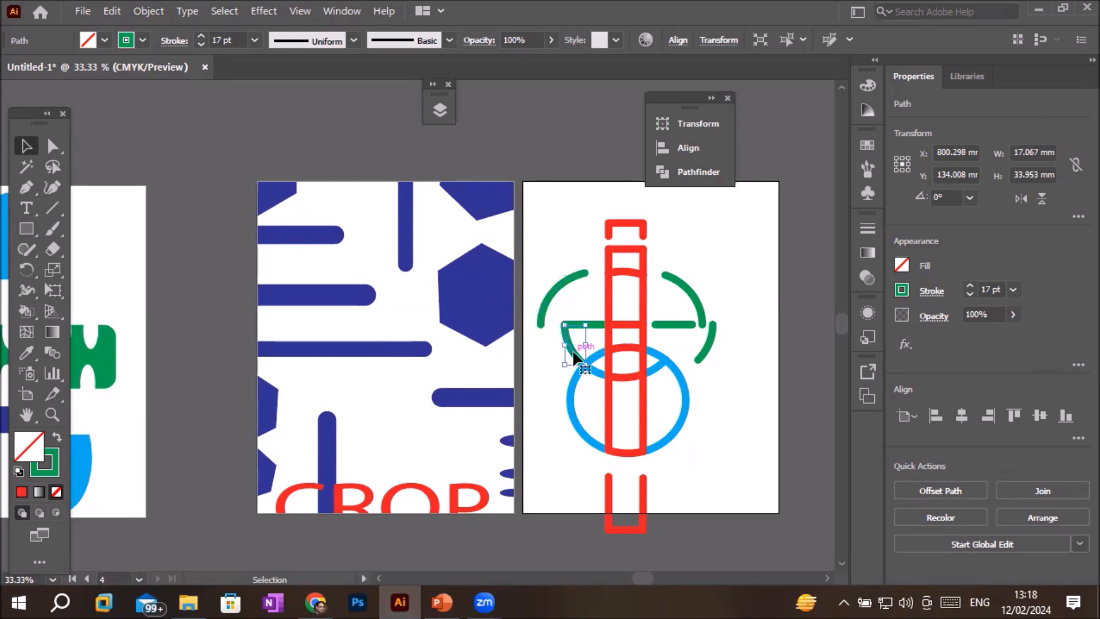
pyautogui.hotkey('shift', 'Left')
pyautogui.hotkey('shift', 'Left')
pyautogui.hotkey('shift', 'Left')
pyautogui.hotkey('shift', 'Left')
pyautogui.hotkey('shift', 'Left')
pyautogui.hotkey('shift', 'Left')
pyautogui.hotkey('shift', 'Left')
pyautogui.hotkey('shift', 'Left')
pyautogui.hotkey('shift', 'Left')
pyautogui.hotkey('shift', 'Left')
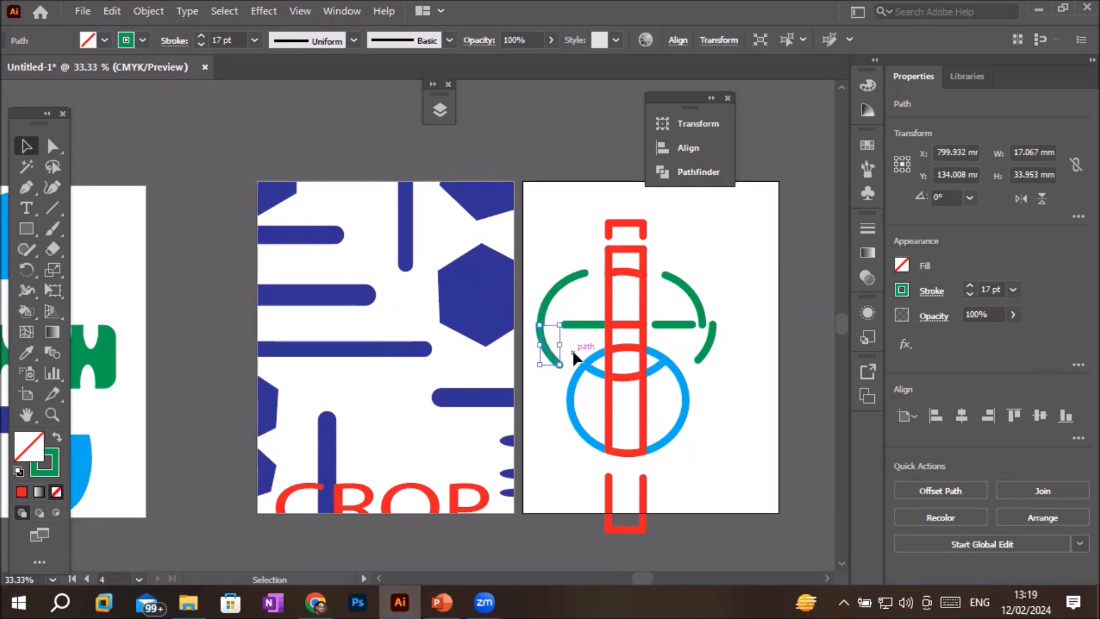
pyautogui.hotkey('shift', 'Left')
pyautogui.hotkey('shift', 'Left')
pyautogui.hotkey('shift', 'Left')
pyautogui.hotkey('shift', 'Left')
pyautogui.hotkey('shift', 'Left')
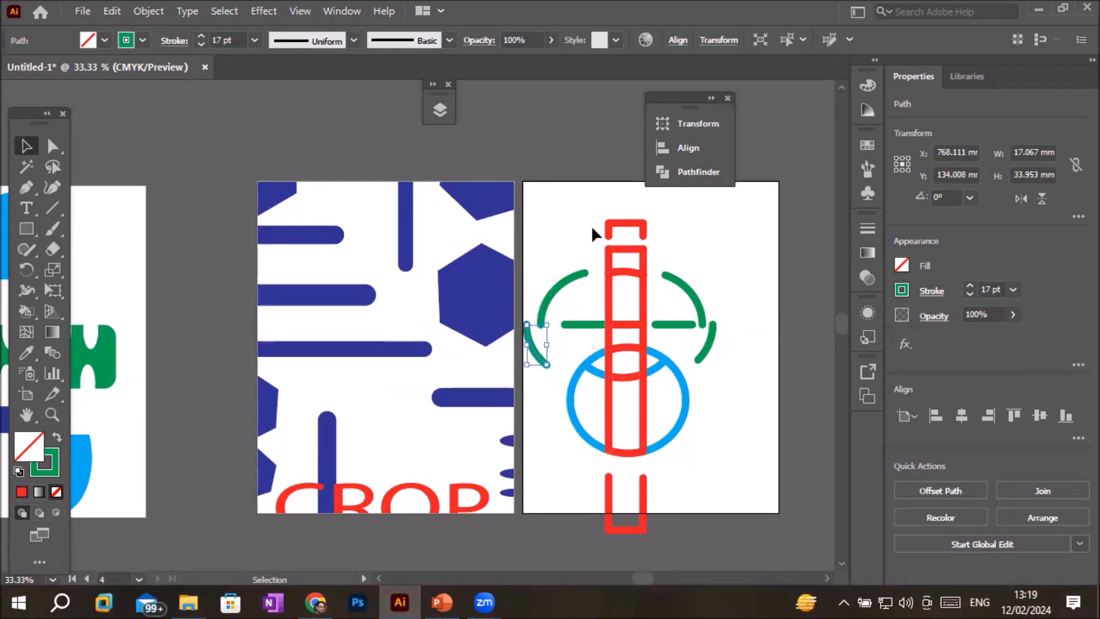
# Spread the red bar's upper segments upward and sideways, and shift the two green horizontal segments away from the bar.
pyautogui.moveTo(633, 225); pyautogui.dragTo(625, 266)
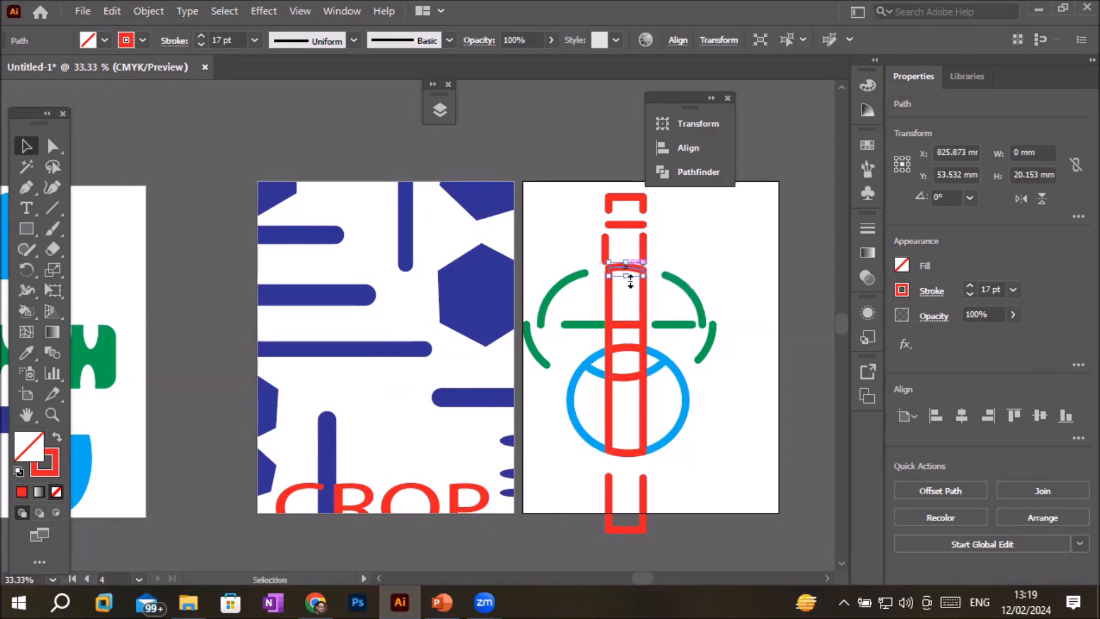
pyautogui.moveTo(643, 302); pyautogui.dragTo(591, 294)
pyautogui.moveTo(664, 323); pyautogui.dragTo(676, 332)
pyautogui.moveTo(585, 324); pyautogui.dragTo(575, 324)
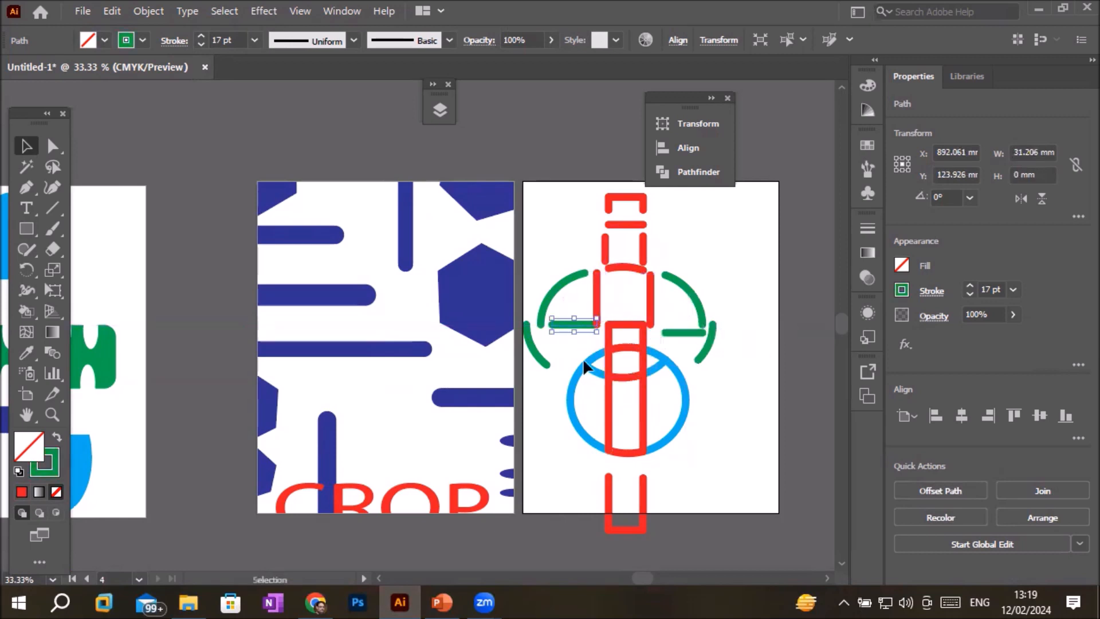
# Move the large blue arcs and the red bar's lower side segments outward, and lower the curved red segment between them.
pyautogui.moveTo(567, 398); pyautogui.dragTo(551, 411)
pyautogui.moveTo(692, 419); pyautogui.dragTo(723, 419)
pyautogui.moveTo(643, 417); pyautogui.dragTo(633, 449)
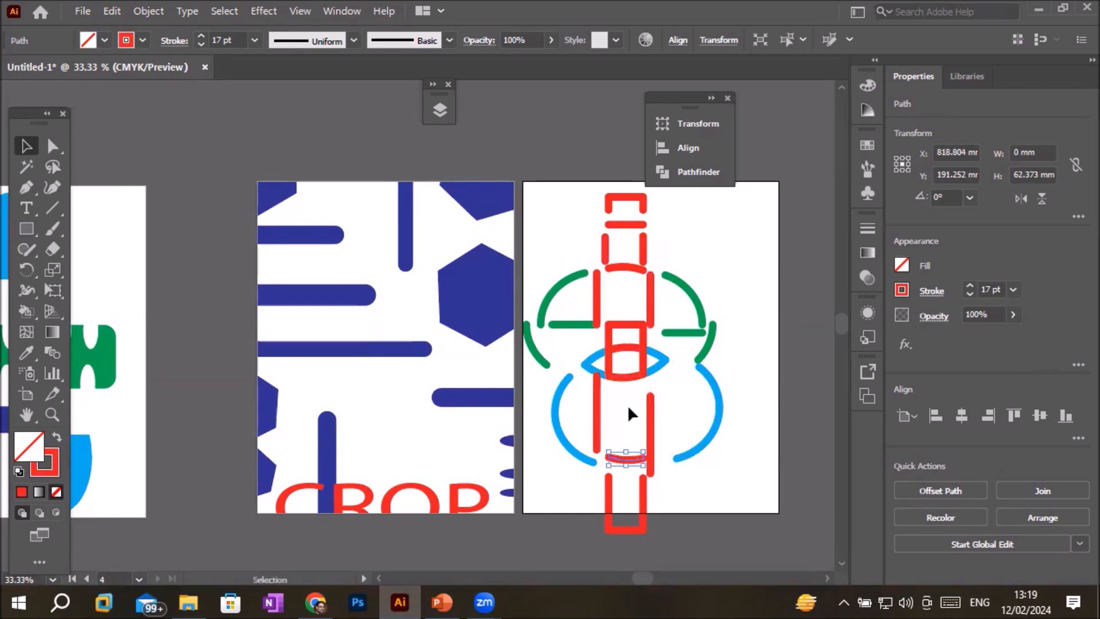
# Separate the short blue arcs and the remaining red segments where the two circles overlap.
pyautogui.moveTo(659, 373)
pyautogui.mouseDown()
pyautogui.moveTo(676, 381)
pyautogui.moveTo(659, 361)
pyautogui.moveTo(674, 361)
pyautogui.mouseUp()
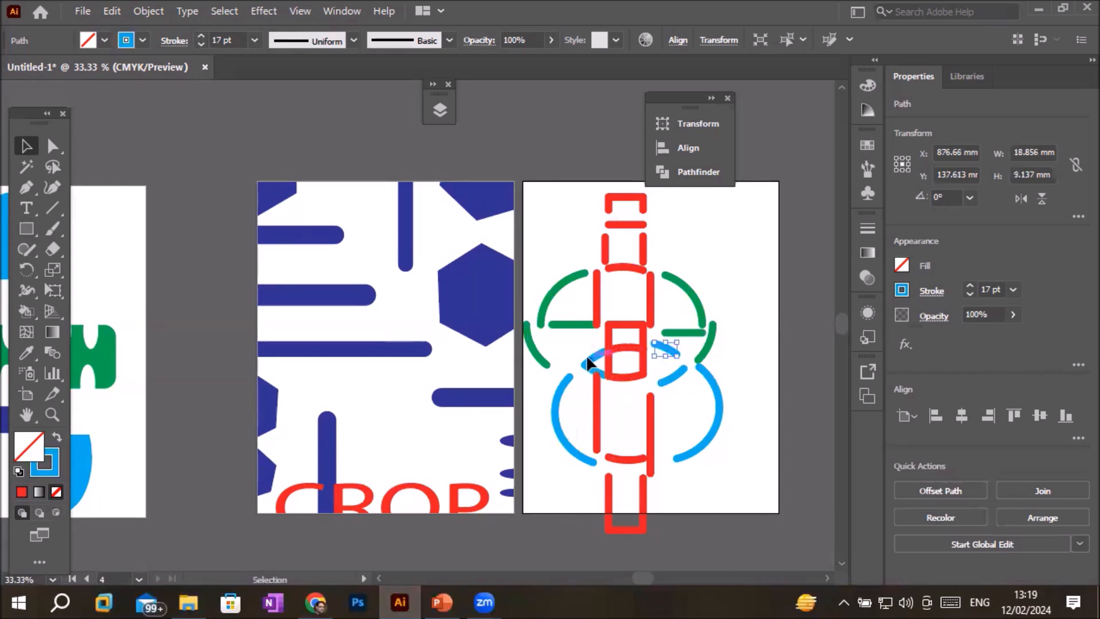
pyautogui.moveTo(591, 366)
pyautogui.mouseDown()
pyautogui.moveTo(575, 362)
pyautogui.moveTo(586, 361)
pyautogui.moveTo(580, 376)
pyautogui.moveTo(649, 373)
pyautogui.moveTo(599, 369)
pyautogui.mouseUp()
pyautogui.click(611, 367)
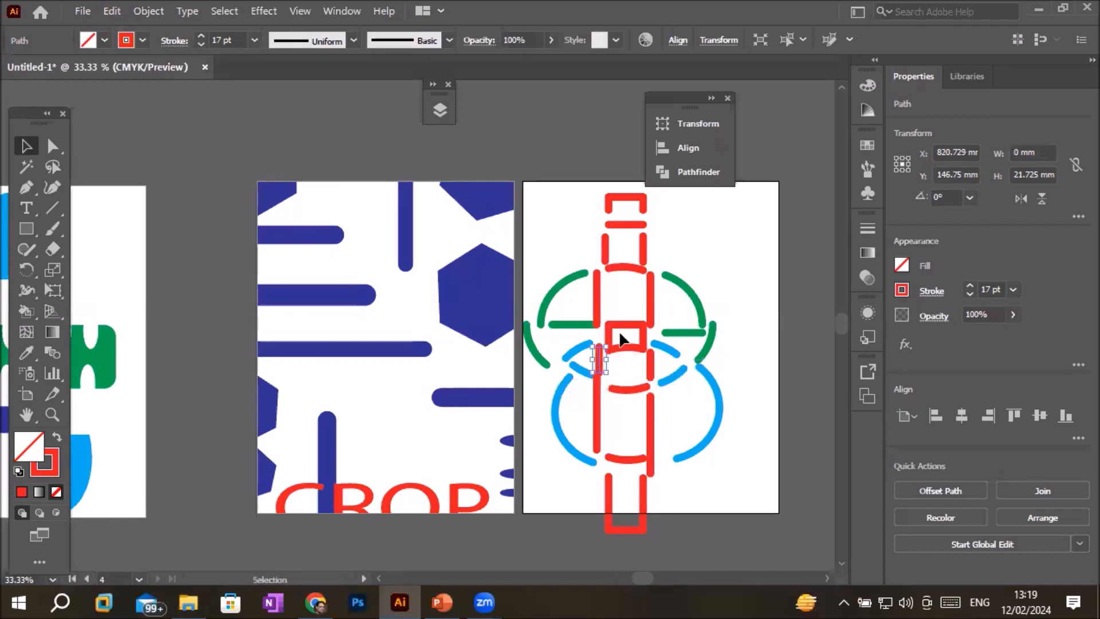
pyautogui.moveTo(626, 332); pyautogui.dragTo(620, 360)
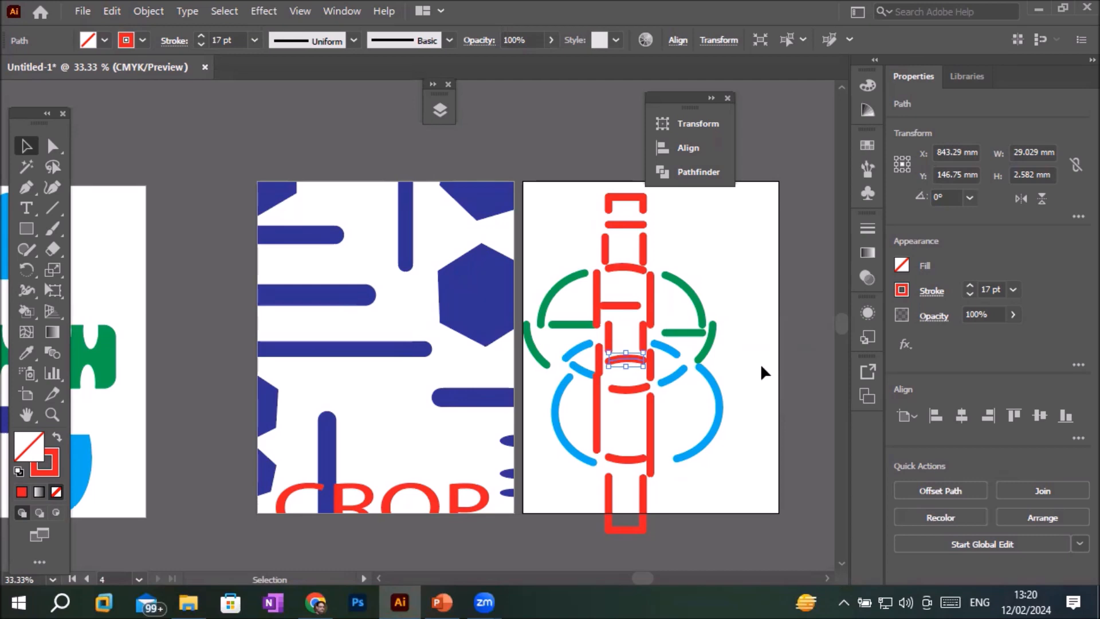
# Switch to the PowerPoint presentation and advance to the slide explaining the Minus Back Pathfinder operation.
pyautogui.click(442, 602)
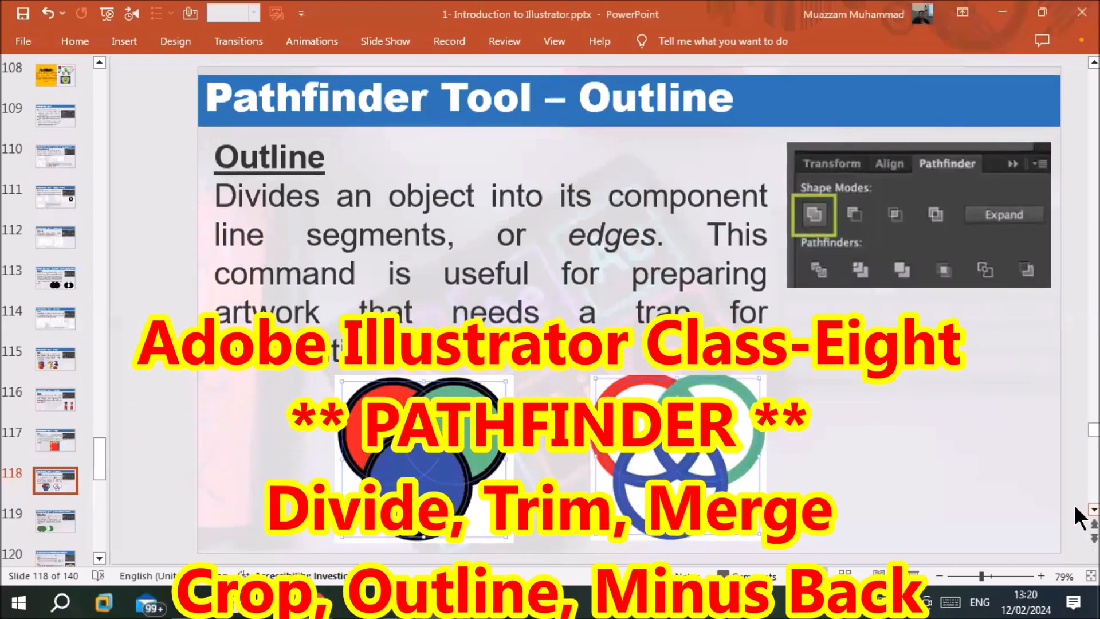
pyautogui.scroll(-1, 1077, 516)
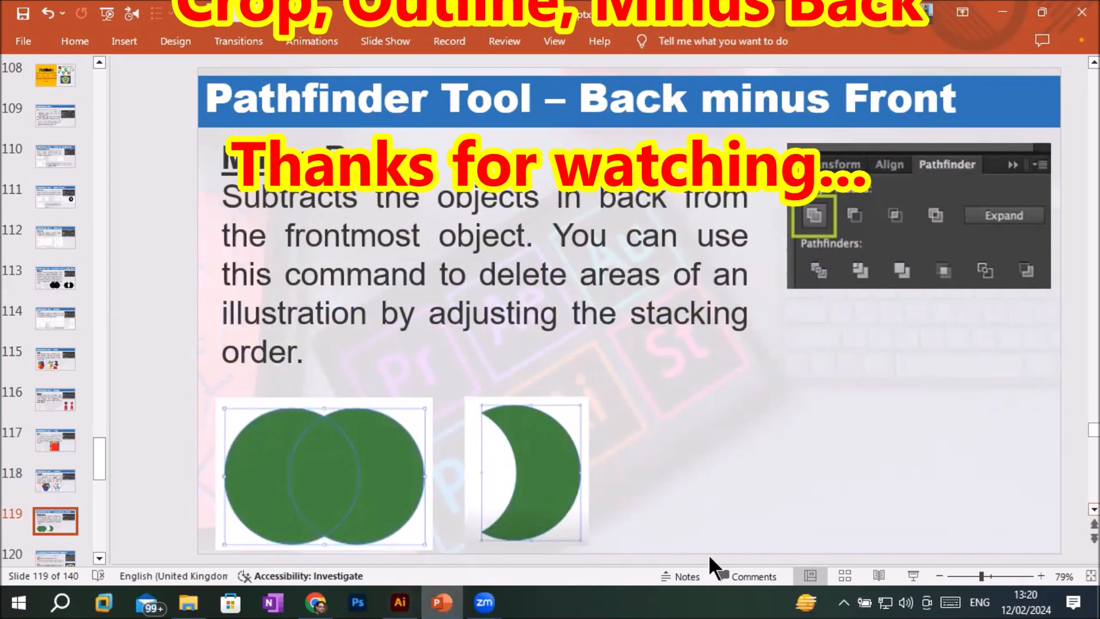
pyautogui.moveTo(443, 599)
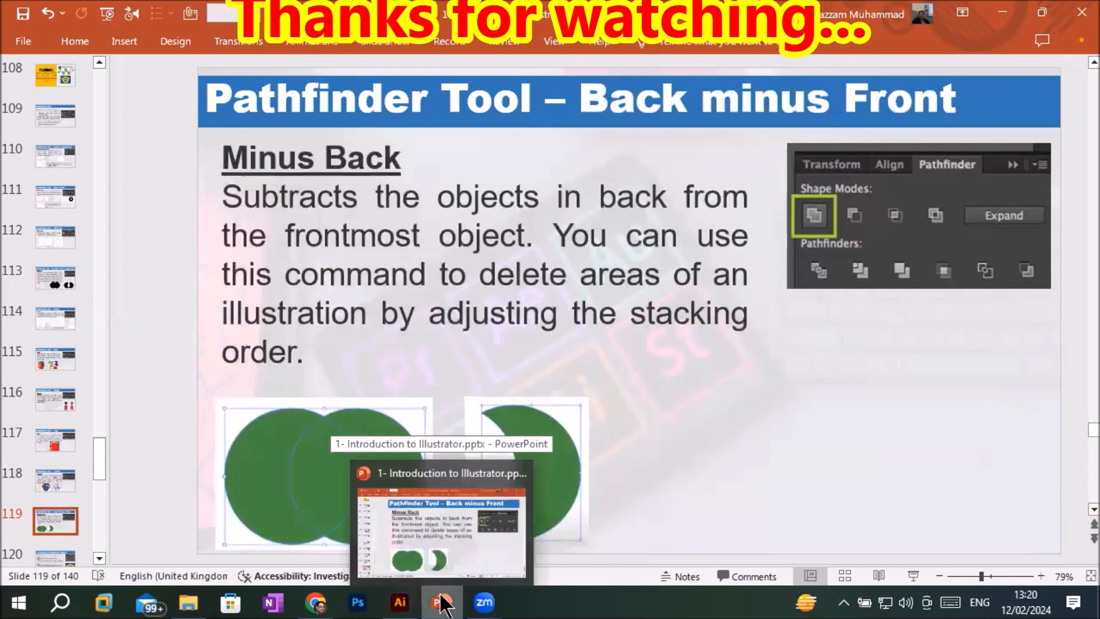